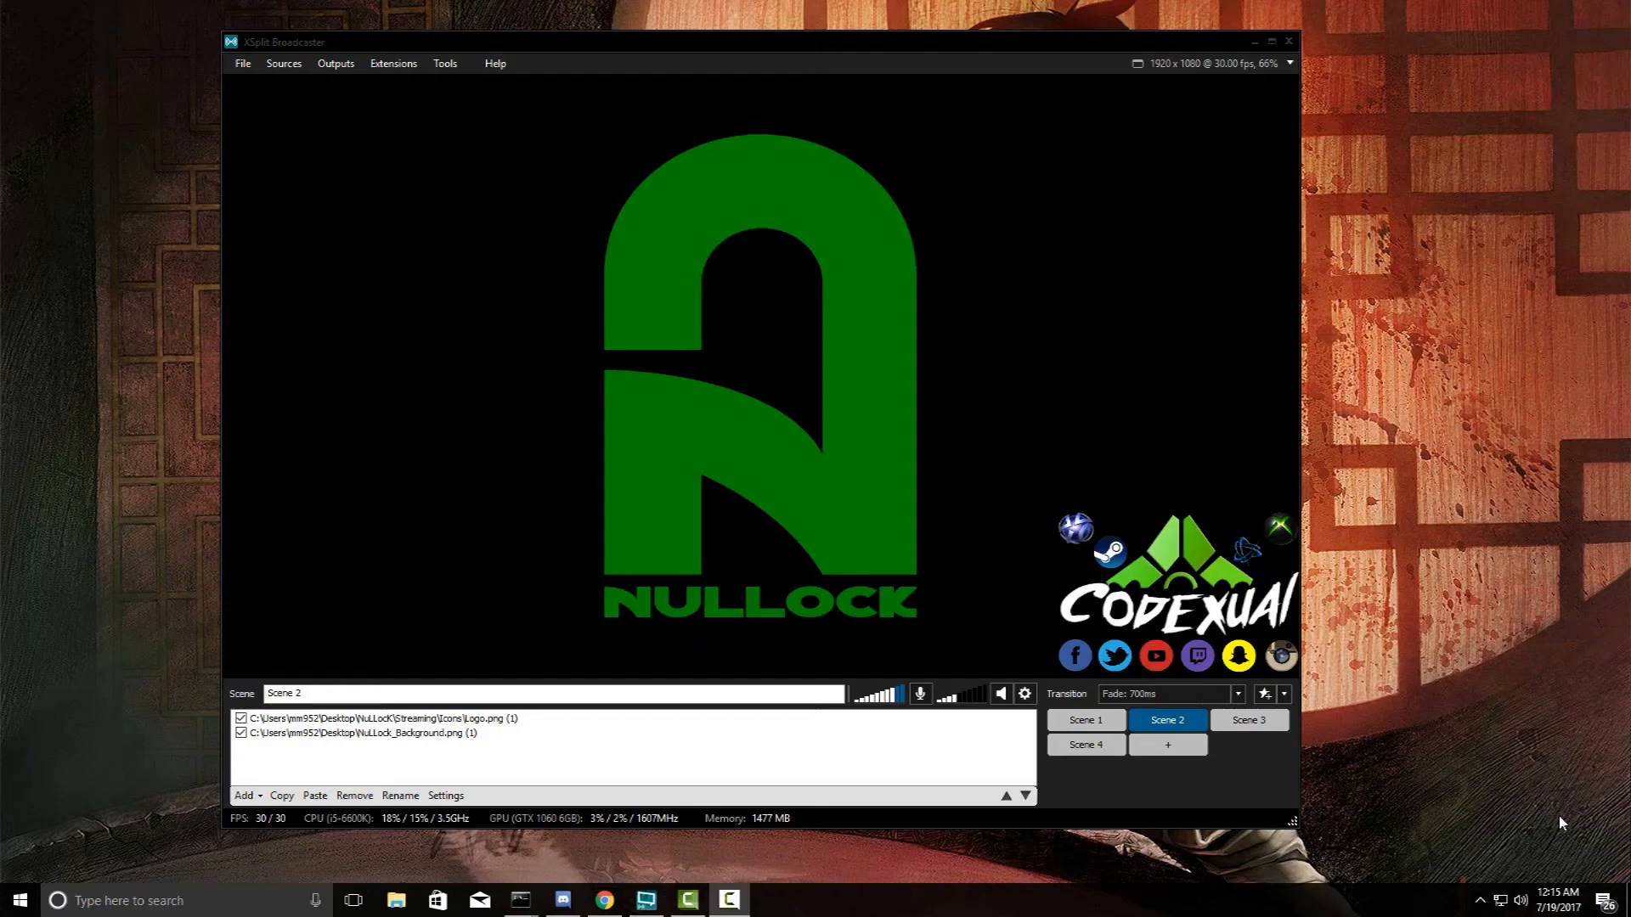
- Move the recorder controls aside and look up the Facebook Live plugin in the plugin store
left_click(728, 899)
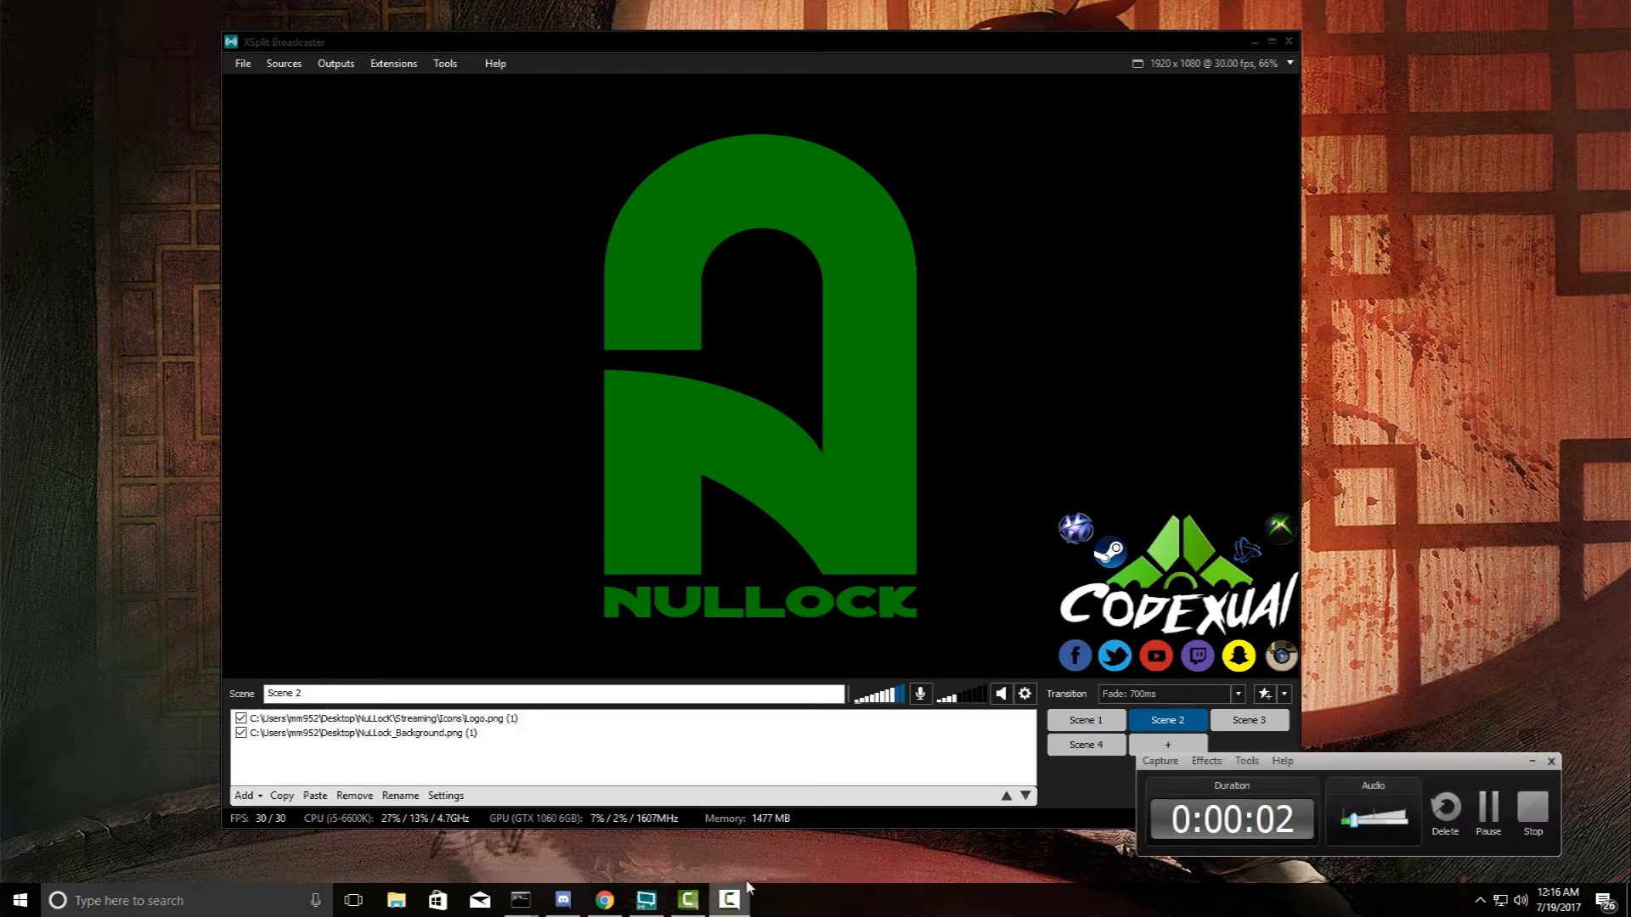
left_click_drag(1379, 762, 1630, 762)
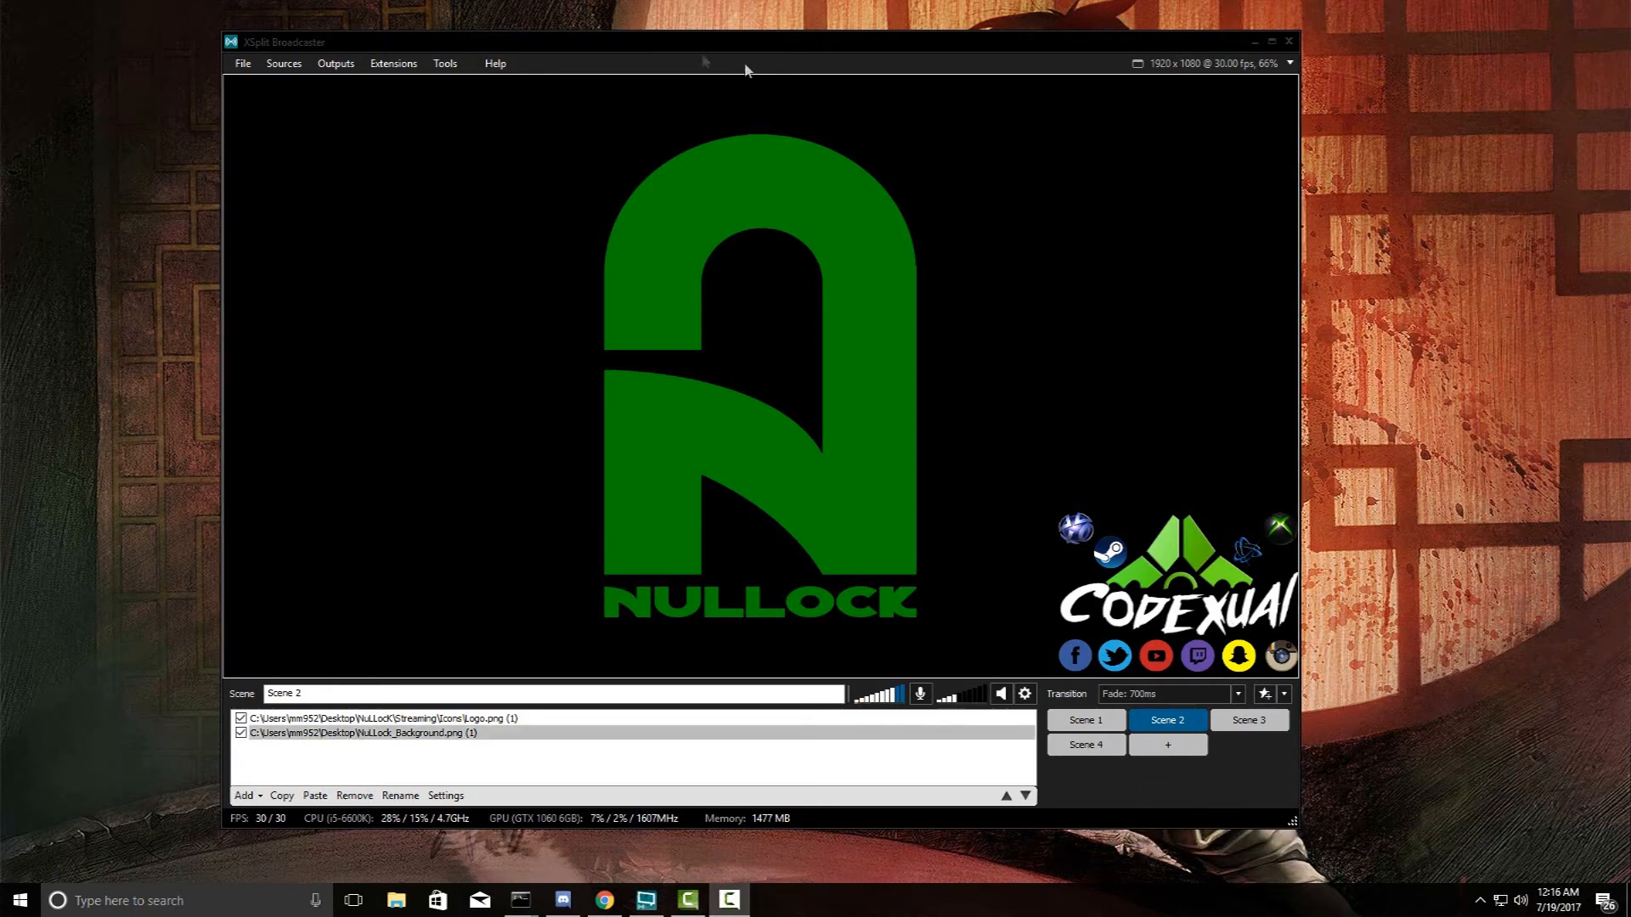
mouse_move(668, 52)
left_mouse_down()
mouse_move(721, 51)
mouse_move(668, 55)
left_mouse_up()
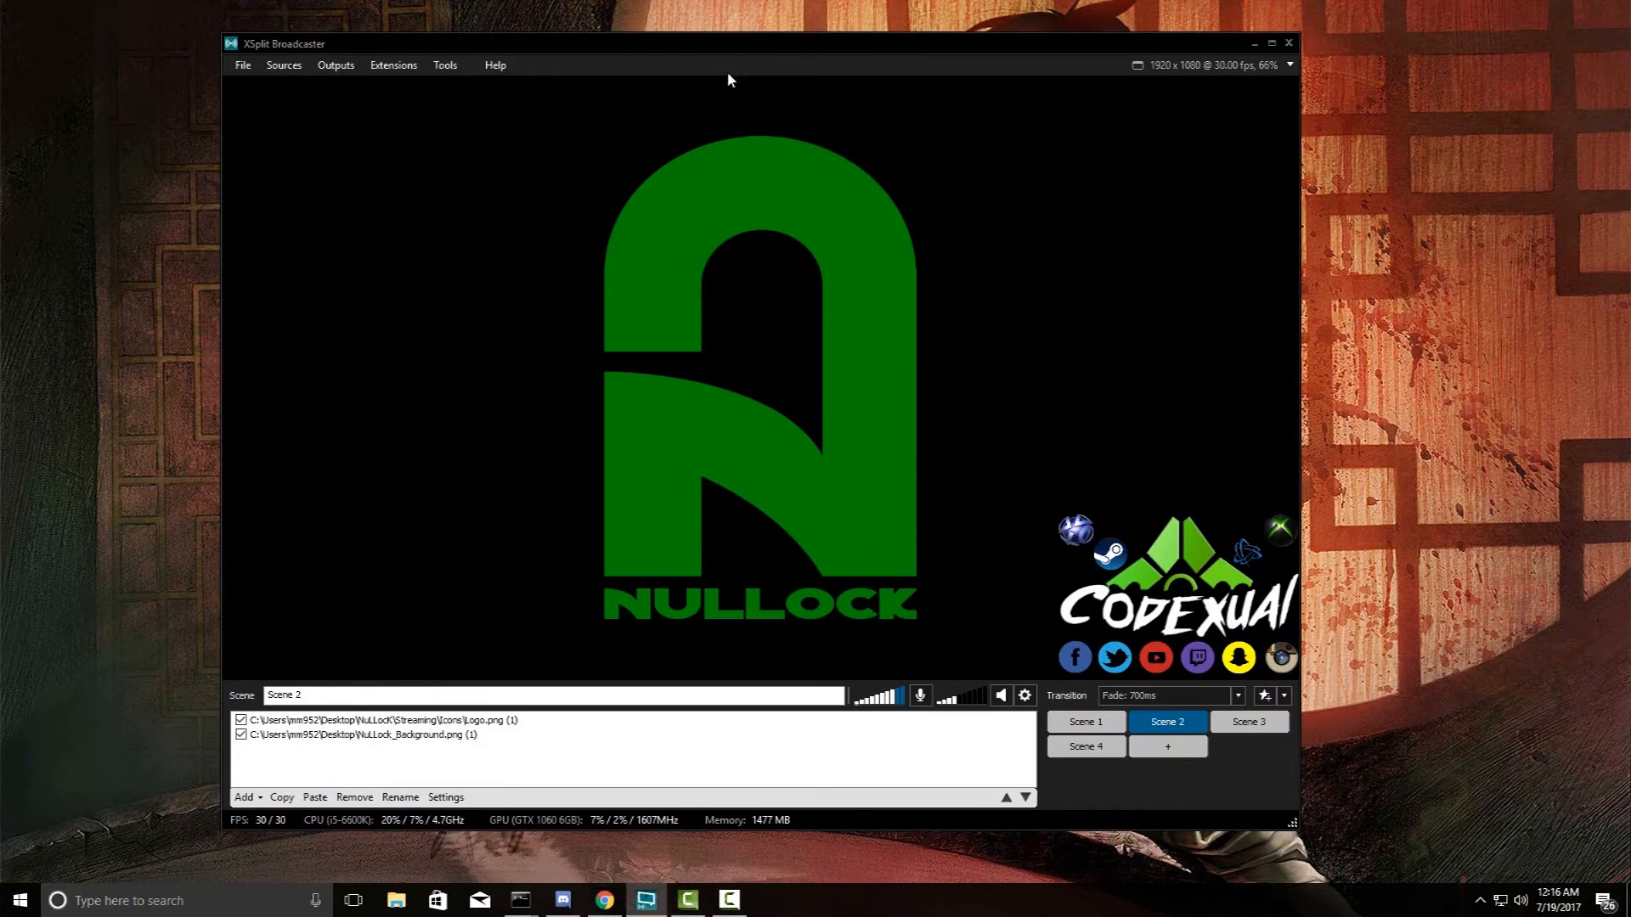
left_click(457, 67)
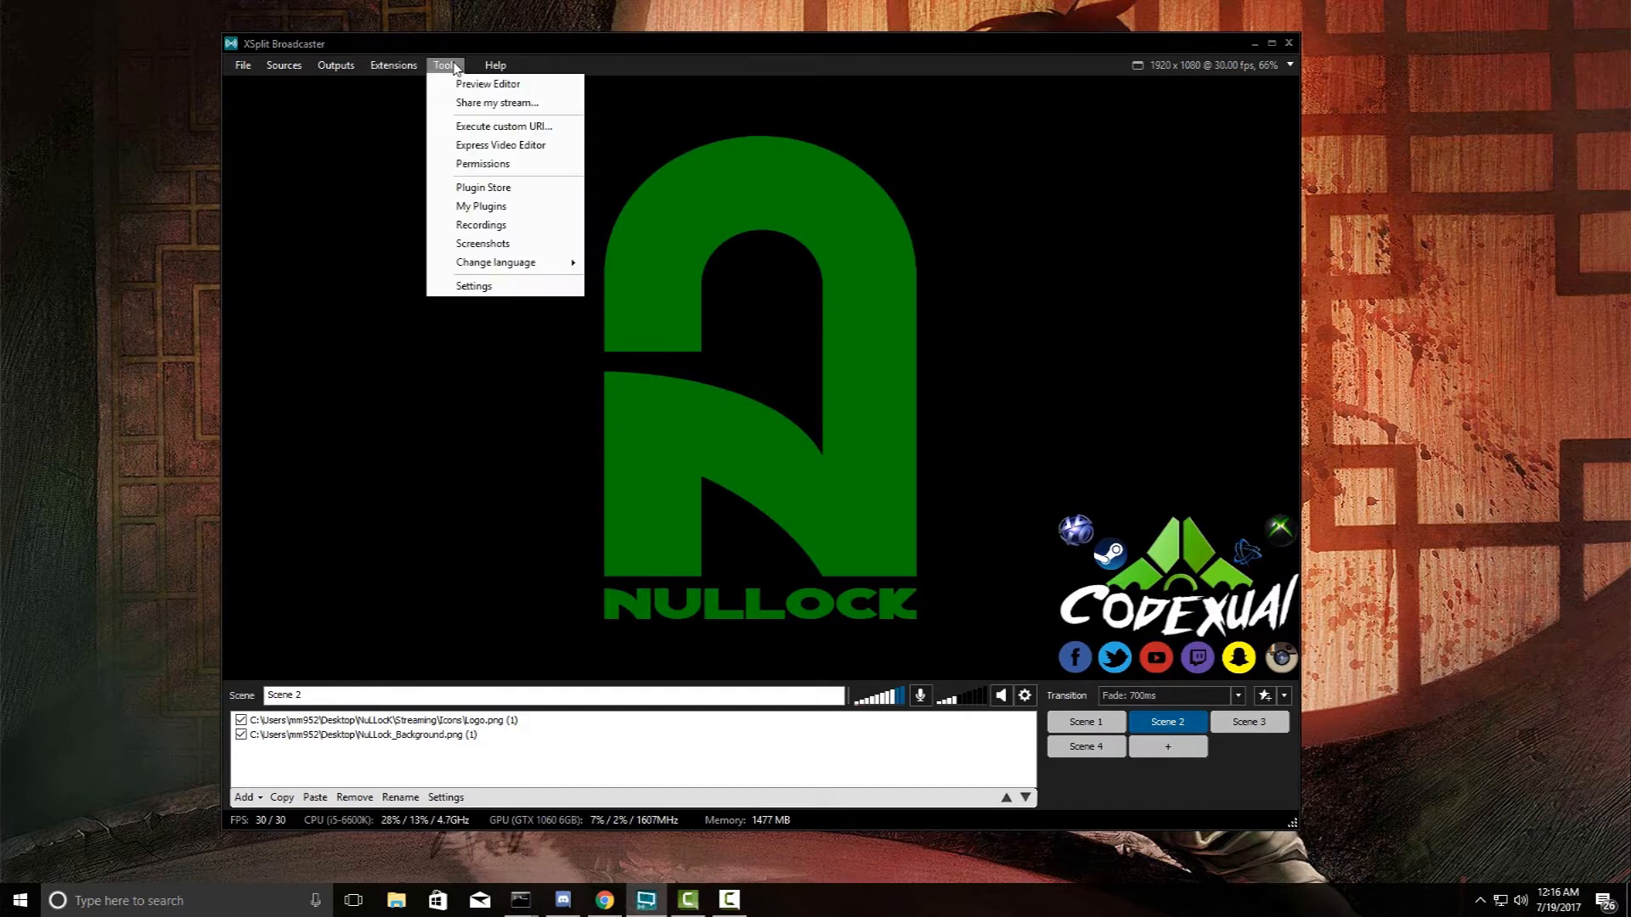
left_click(482, 188)
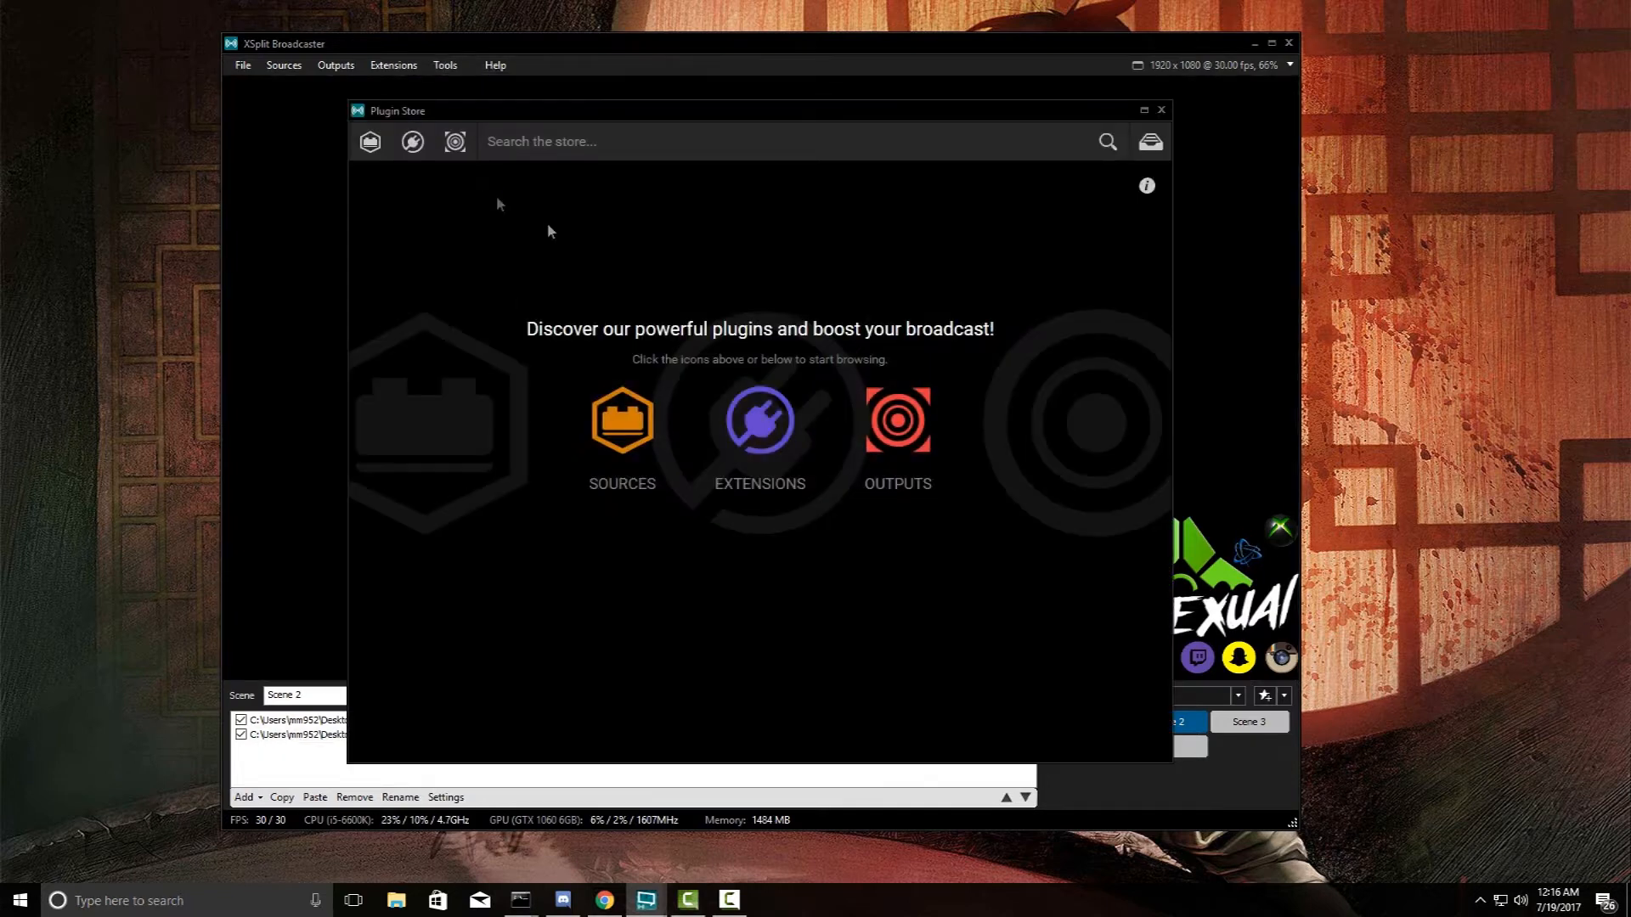
left_click(883, 429)
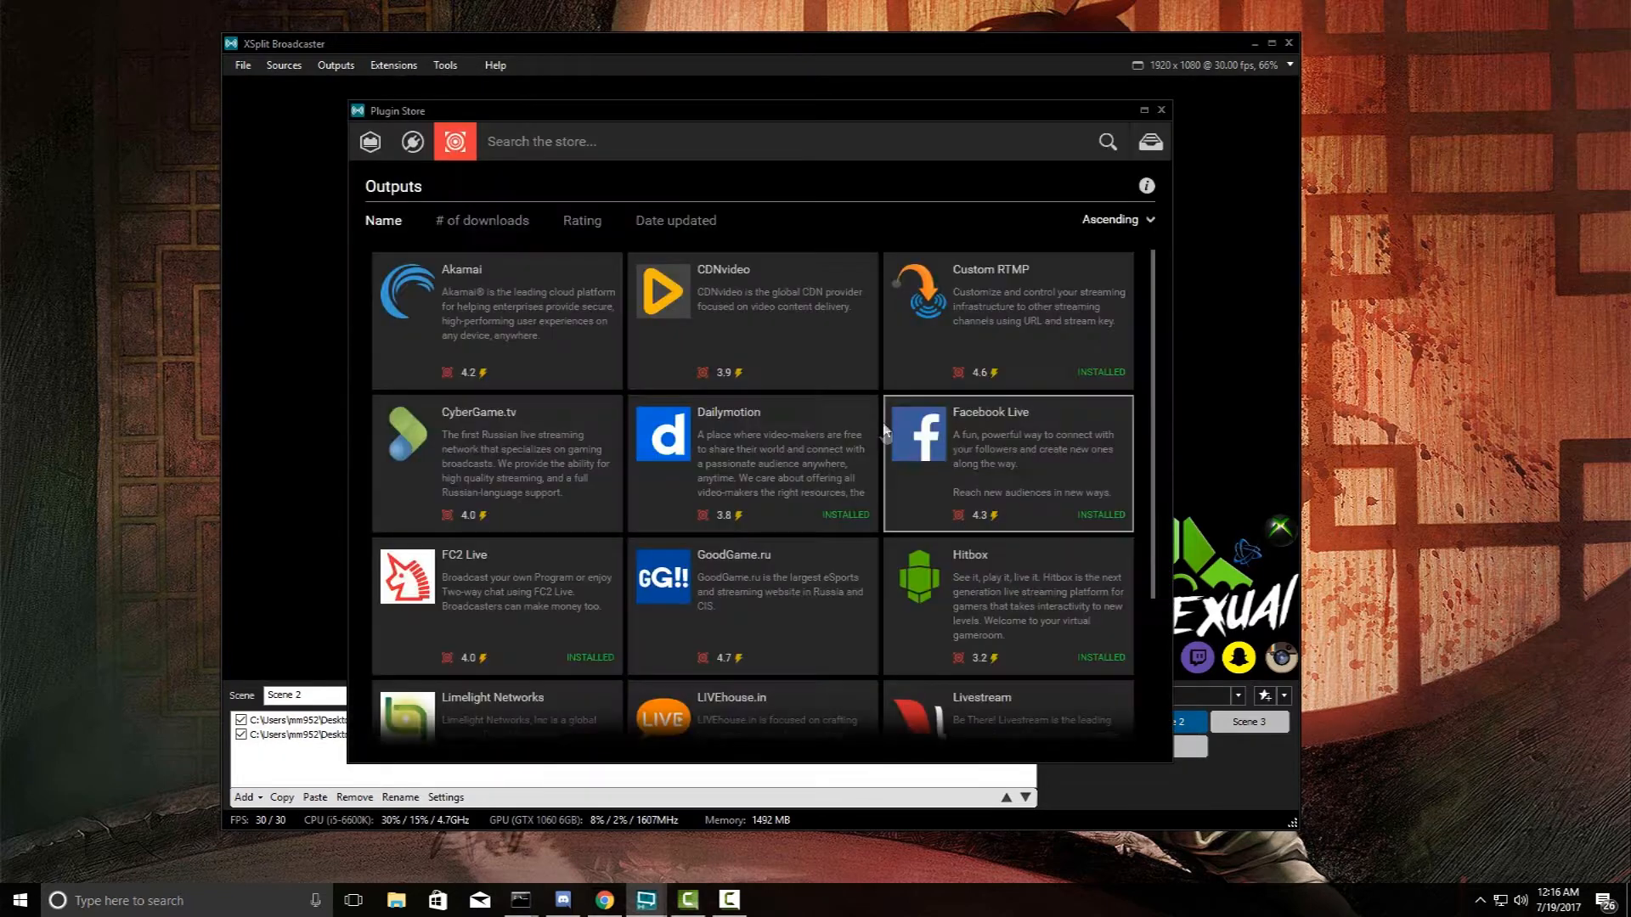
left_click(975, 451)
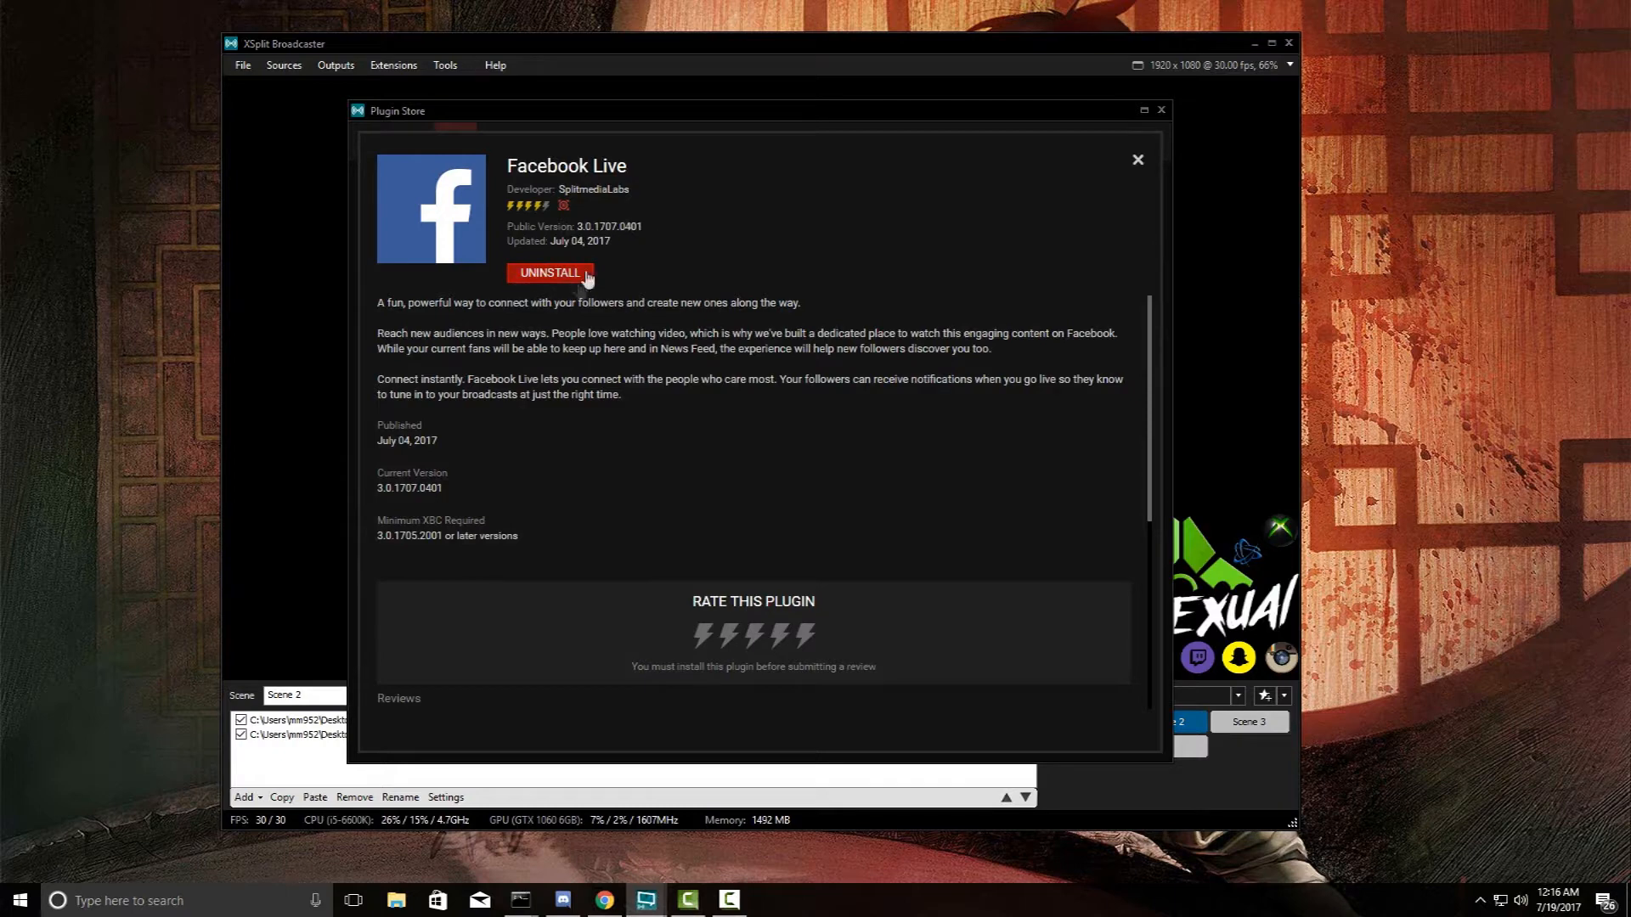
left_click(1160, 112)
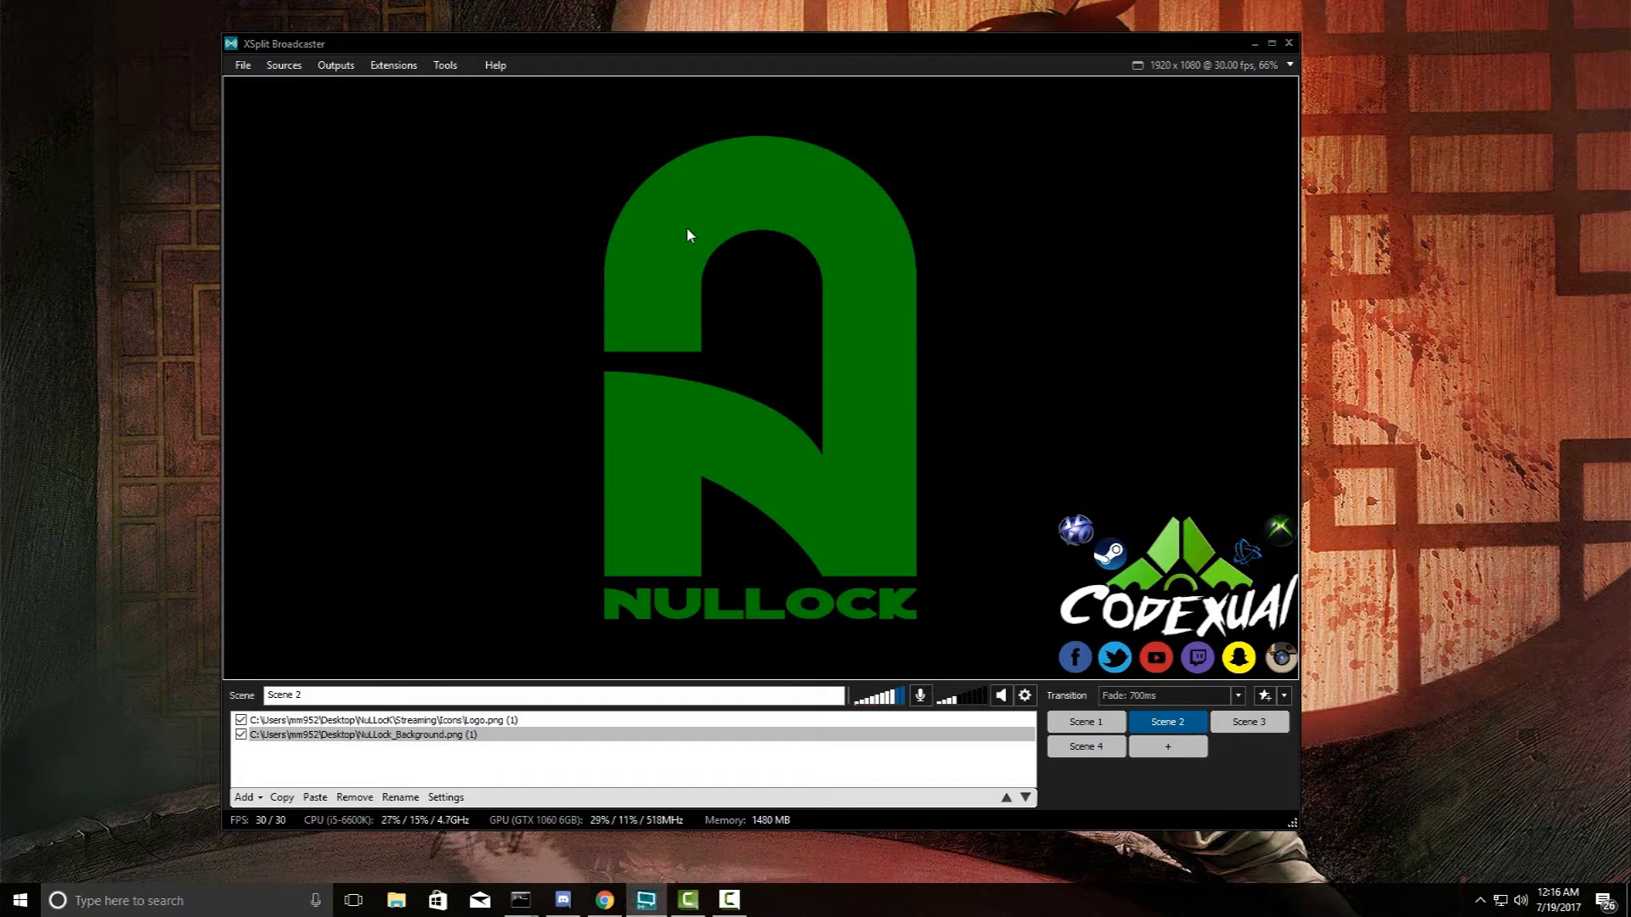
- Start a new Facebook Live output from the Outputs menu and reposition its properties window
left_click(336, 68)
mouse_move(387, 344)
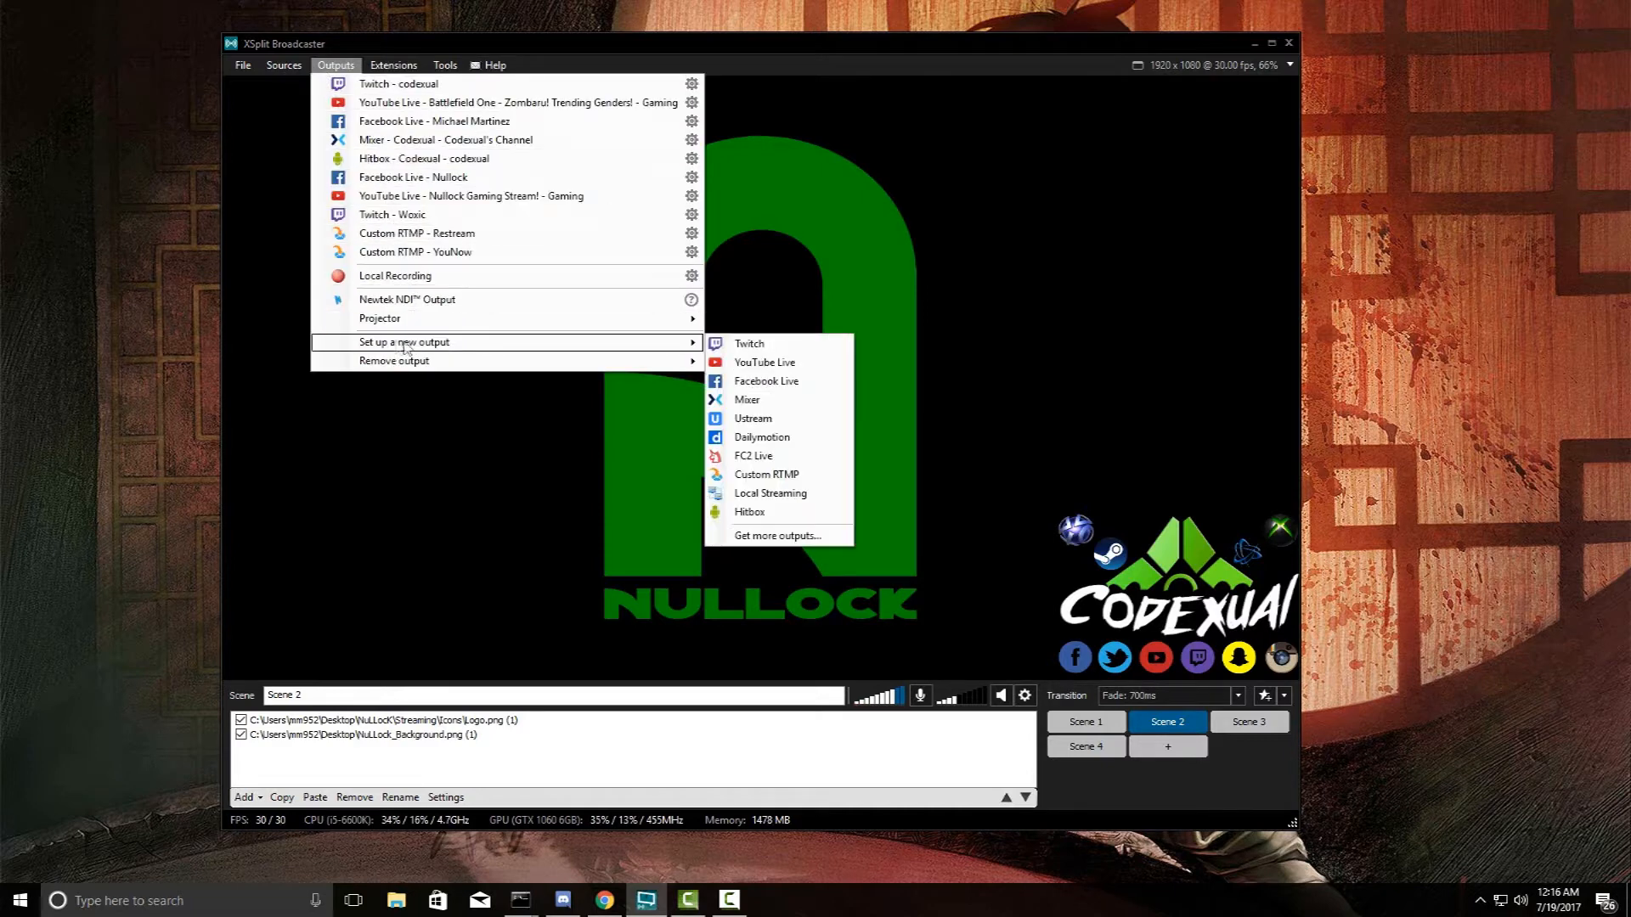
left_click(765, 381)
left_click_drag(699, 247, 673, 218)
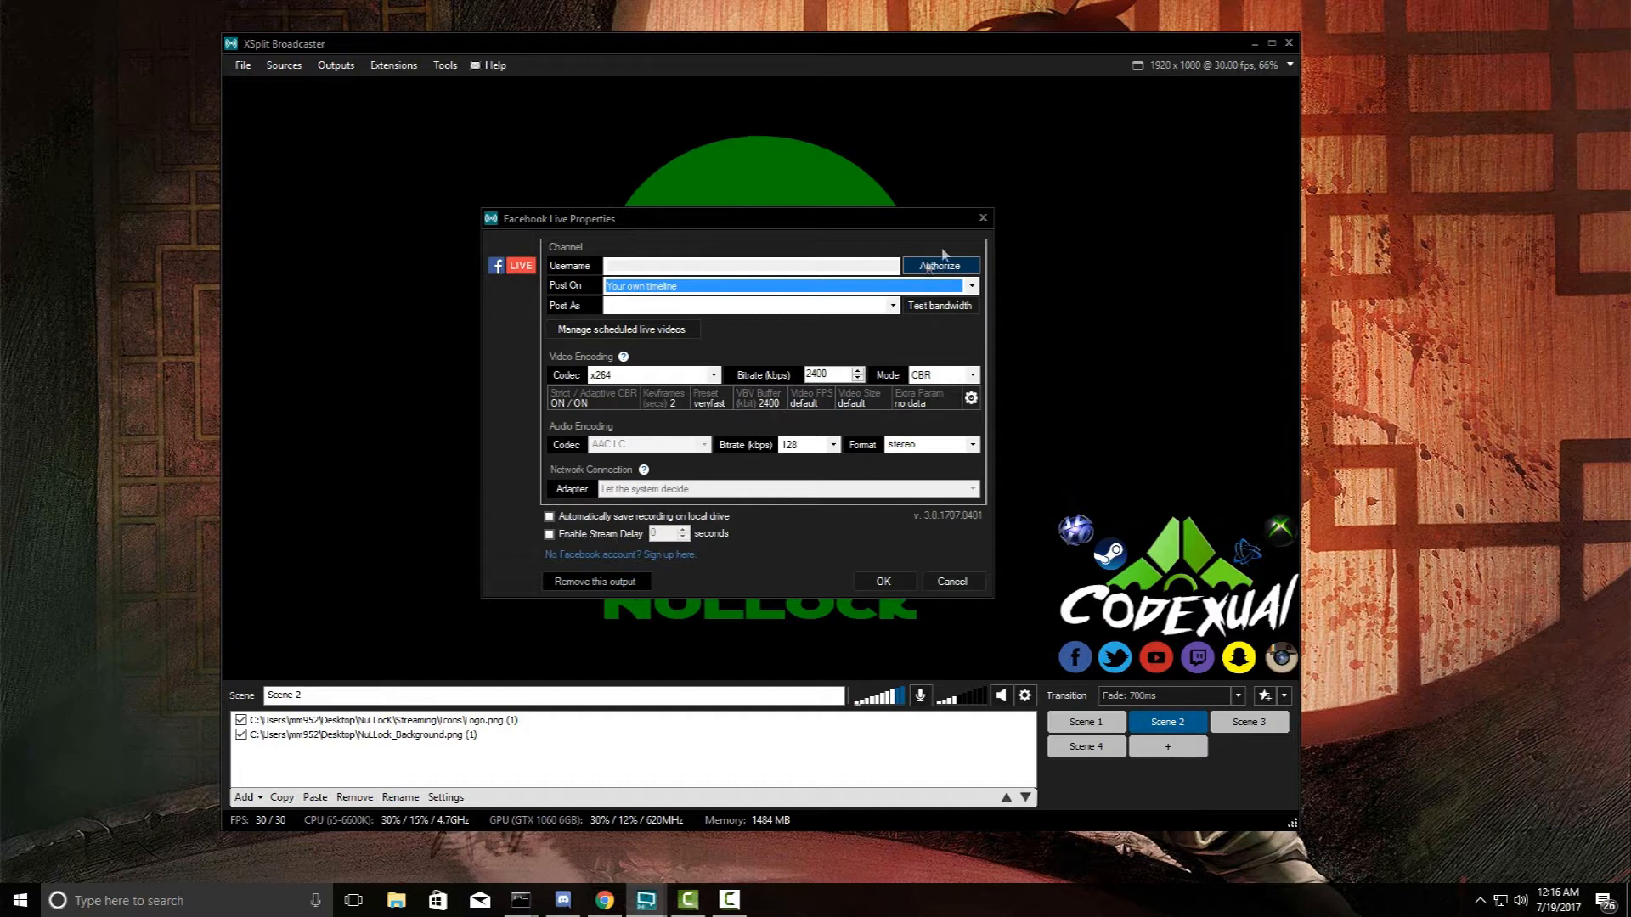
left_click(679, 291)
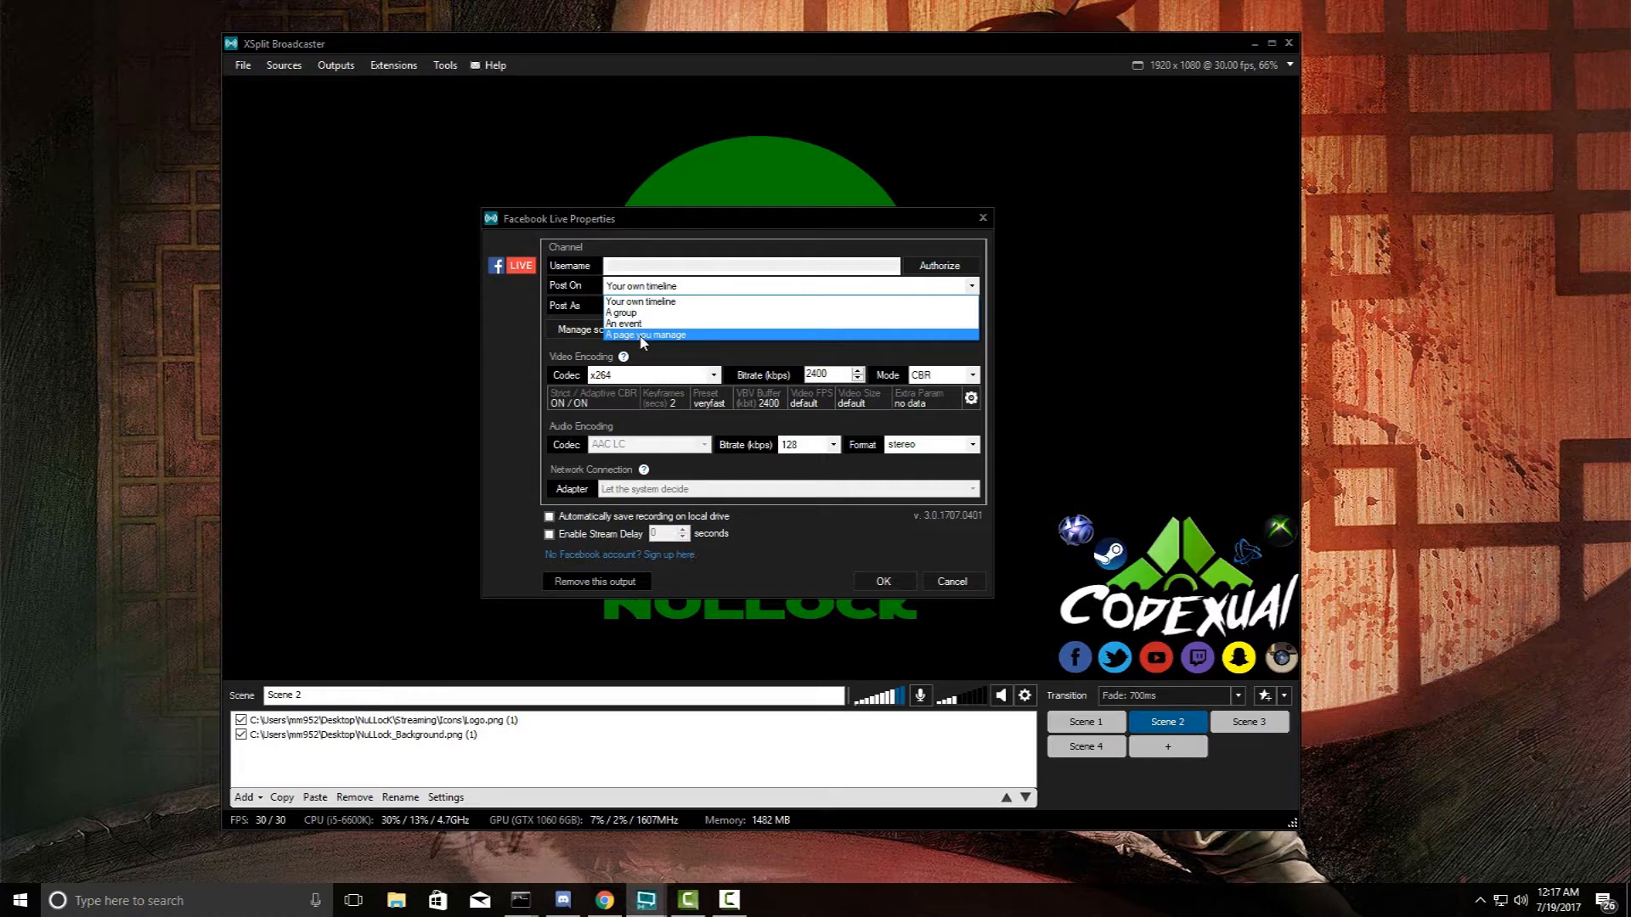
left_click(546, 334)
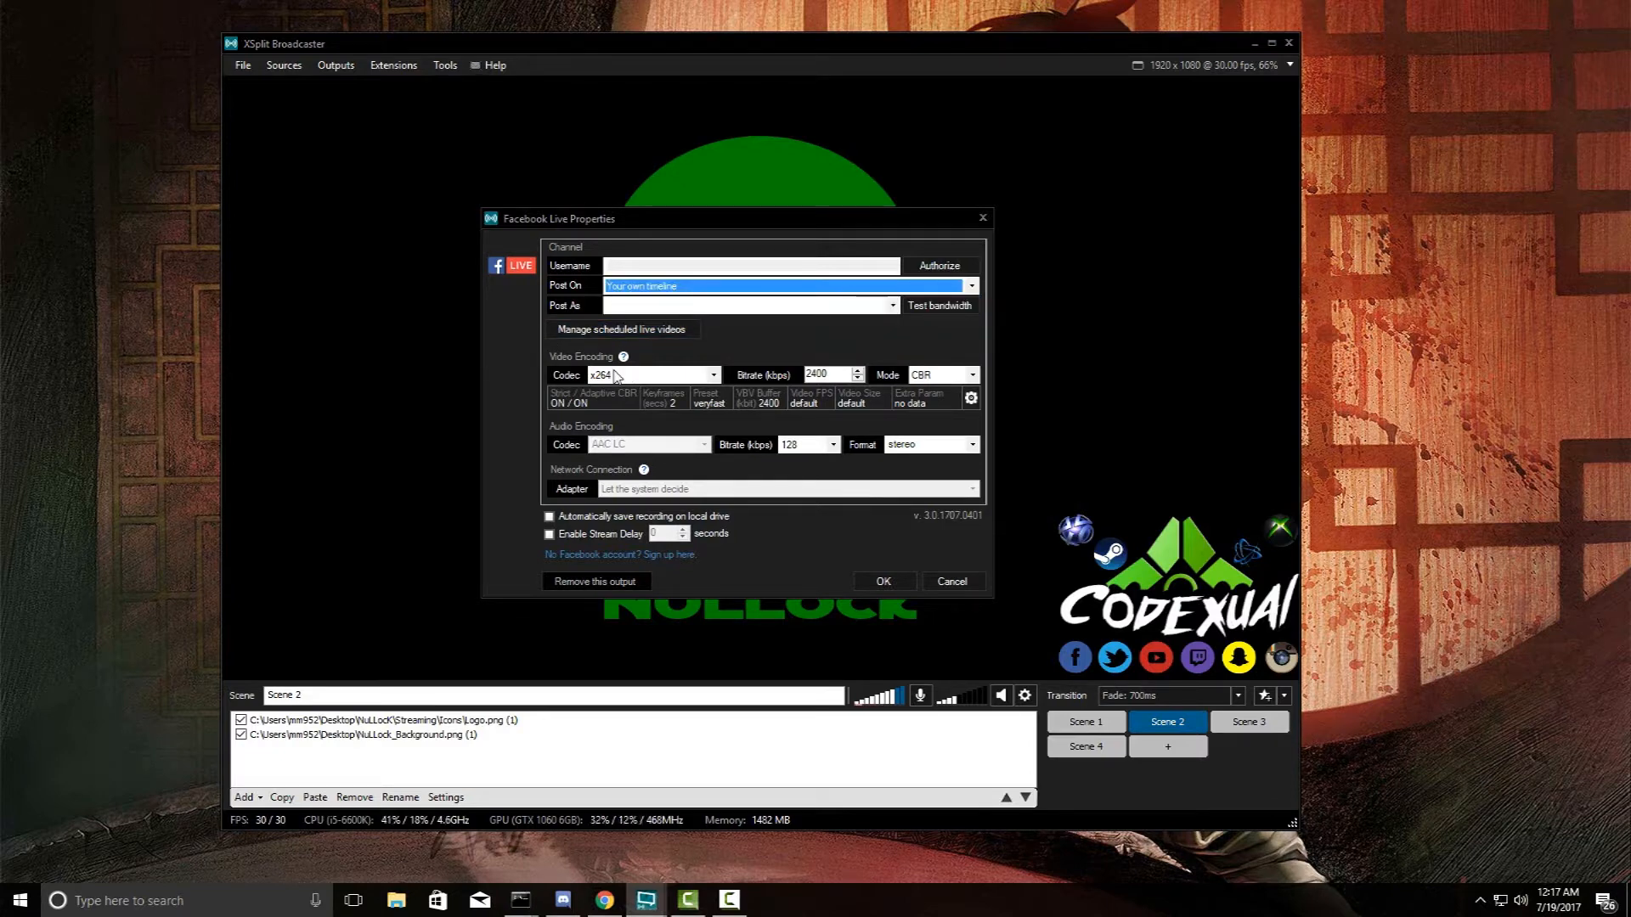
left_click(616, 376)
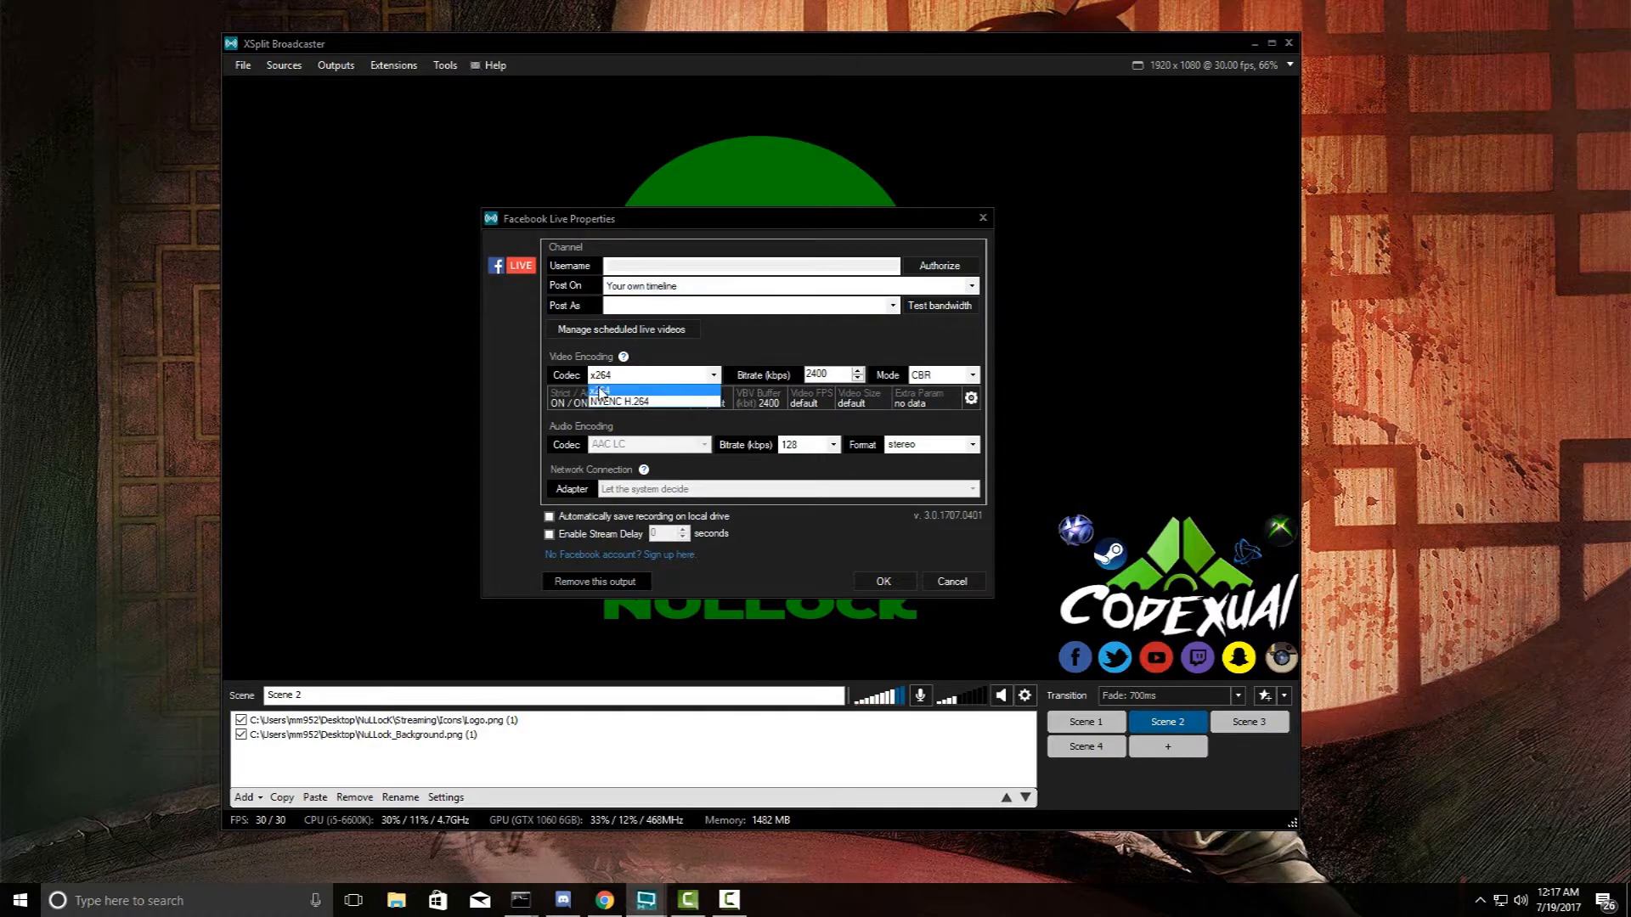
left_click(602, 378)
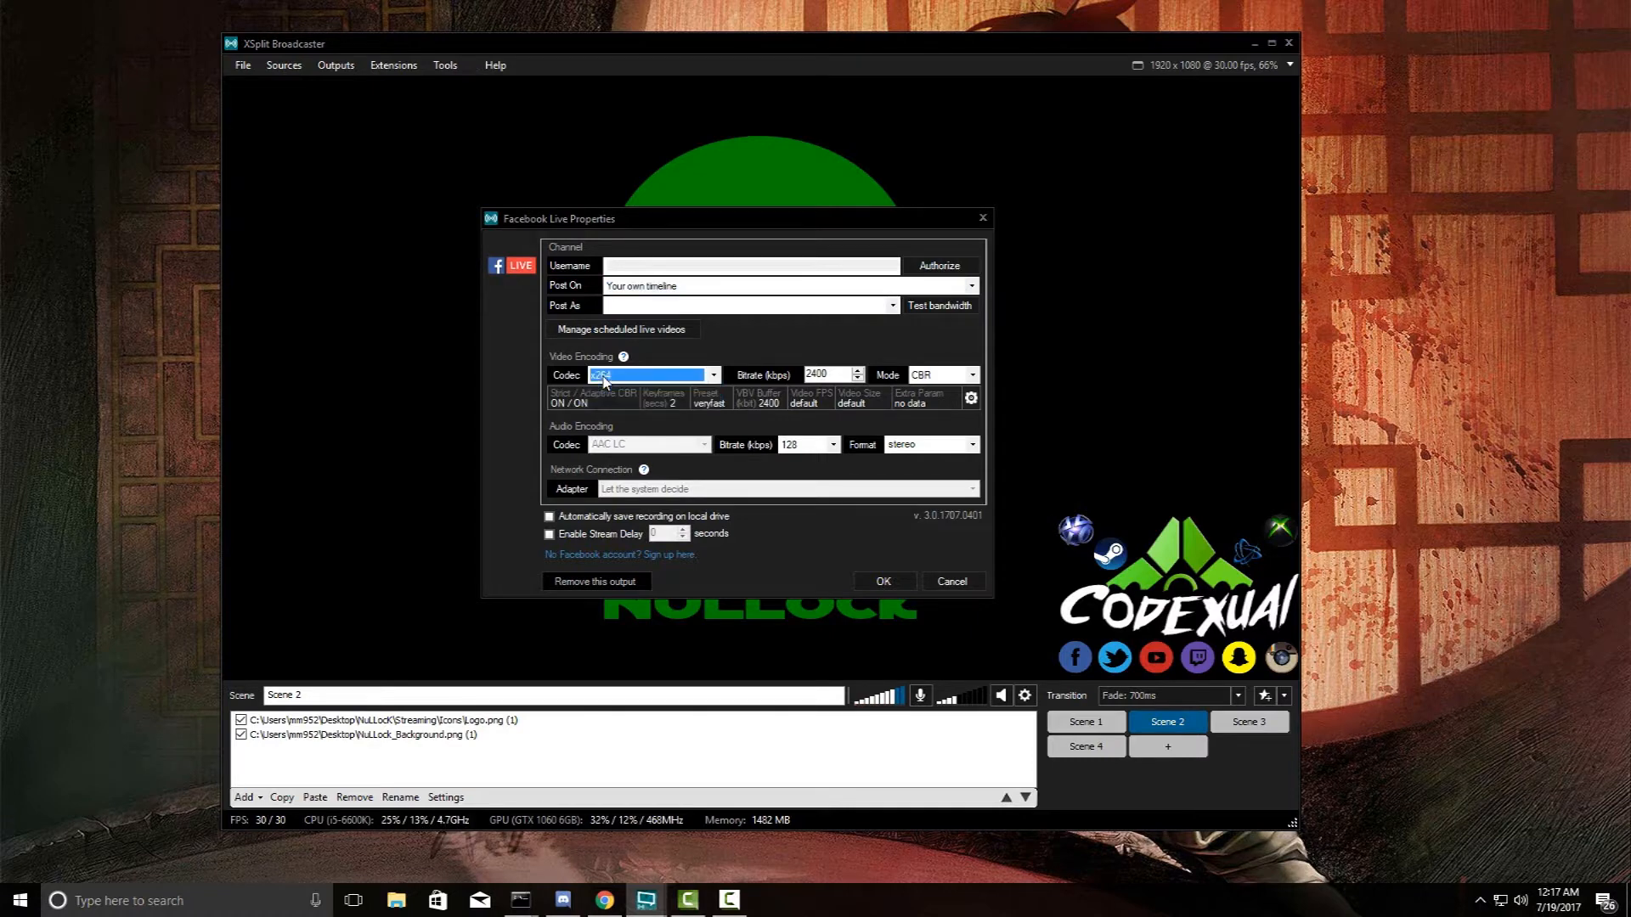
left_click(641, 376)
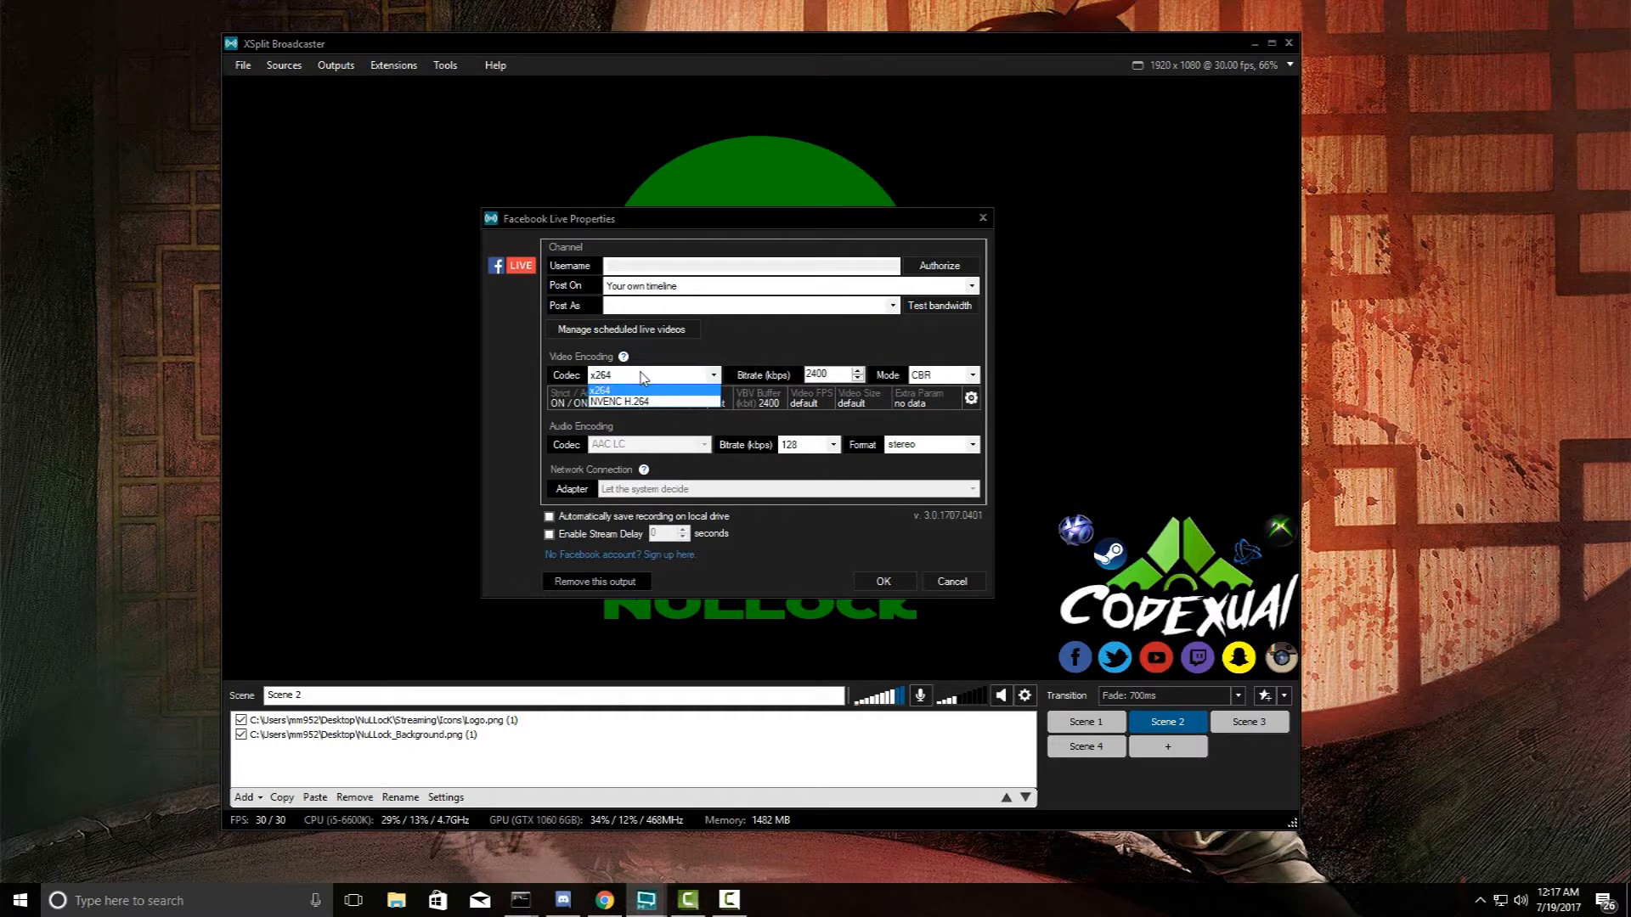
left_click(641, 376)
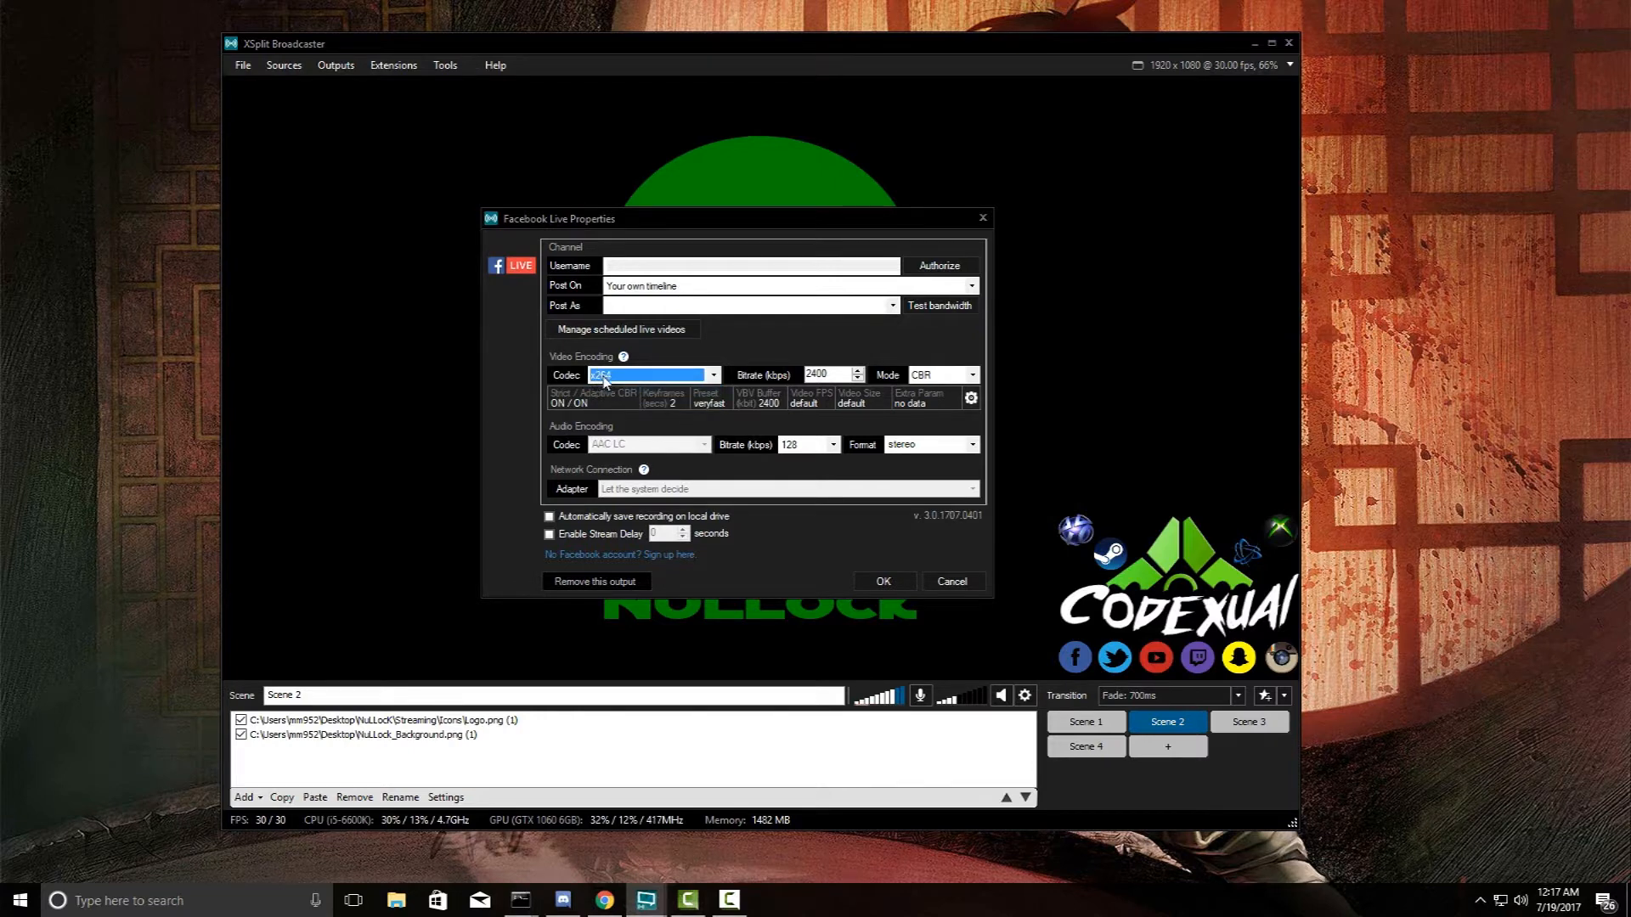
left_click(605, 378)
left_click(614, 391)
left_click(970, 398)
left_click(944, 341)
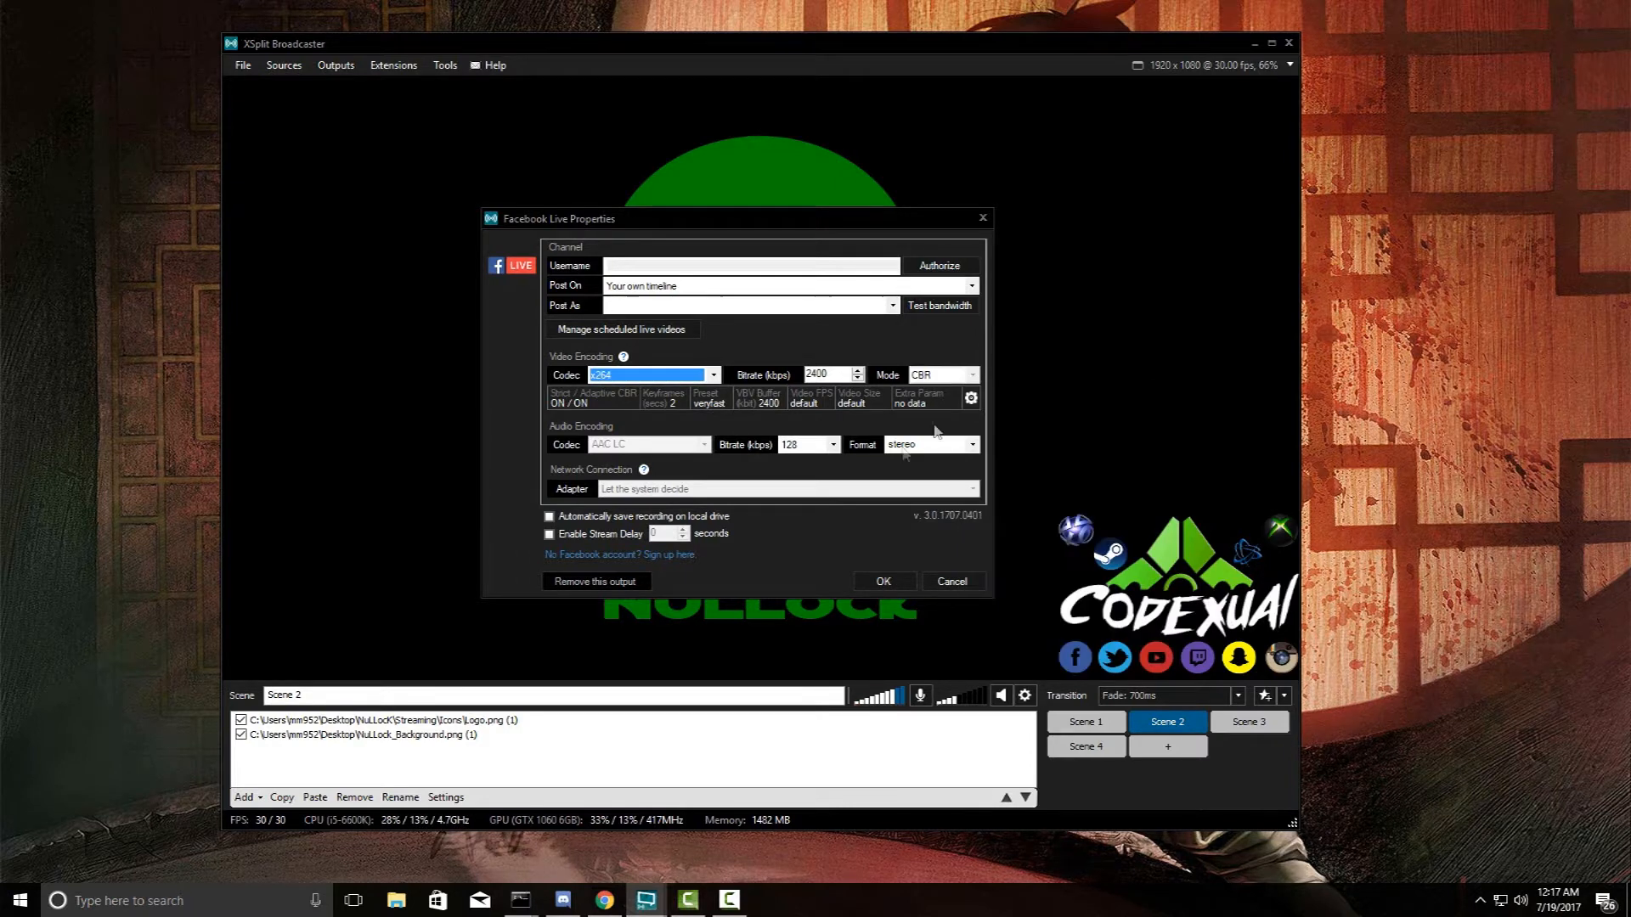
- Review the video encoding setup's Encoder Preset options, keeping the veryfast preset
left_click(971, 398)
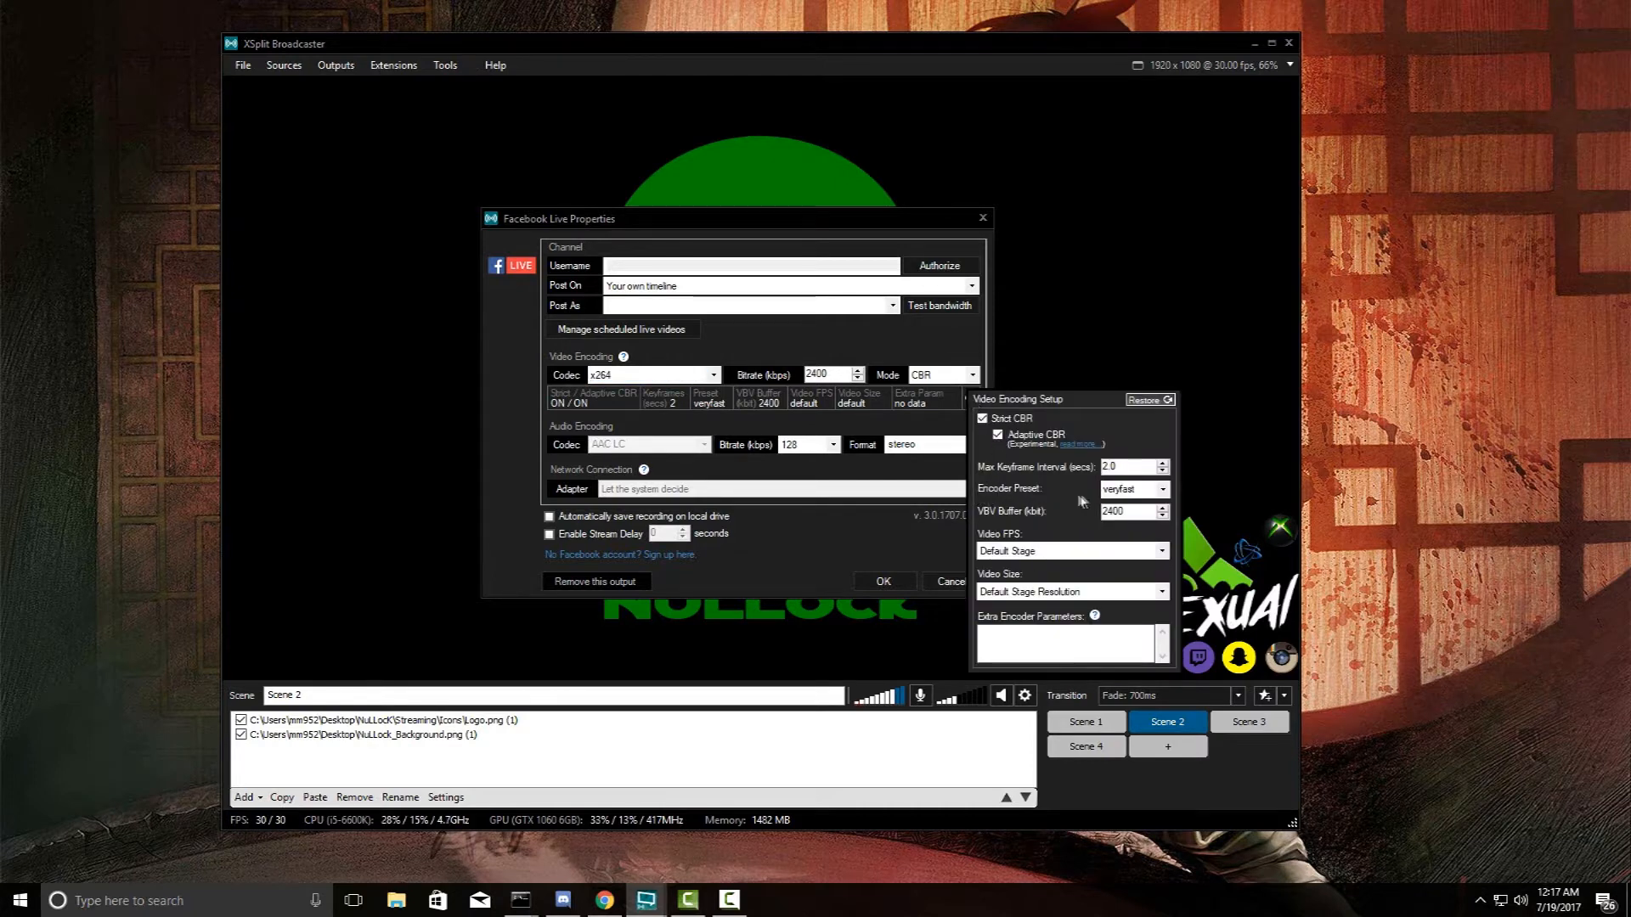
left_click(1164, 490)
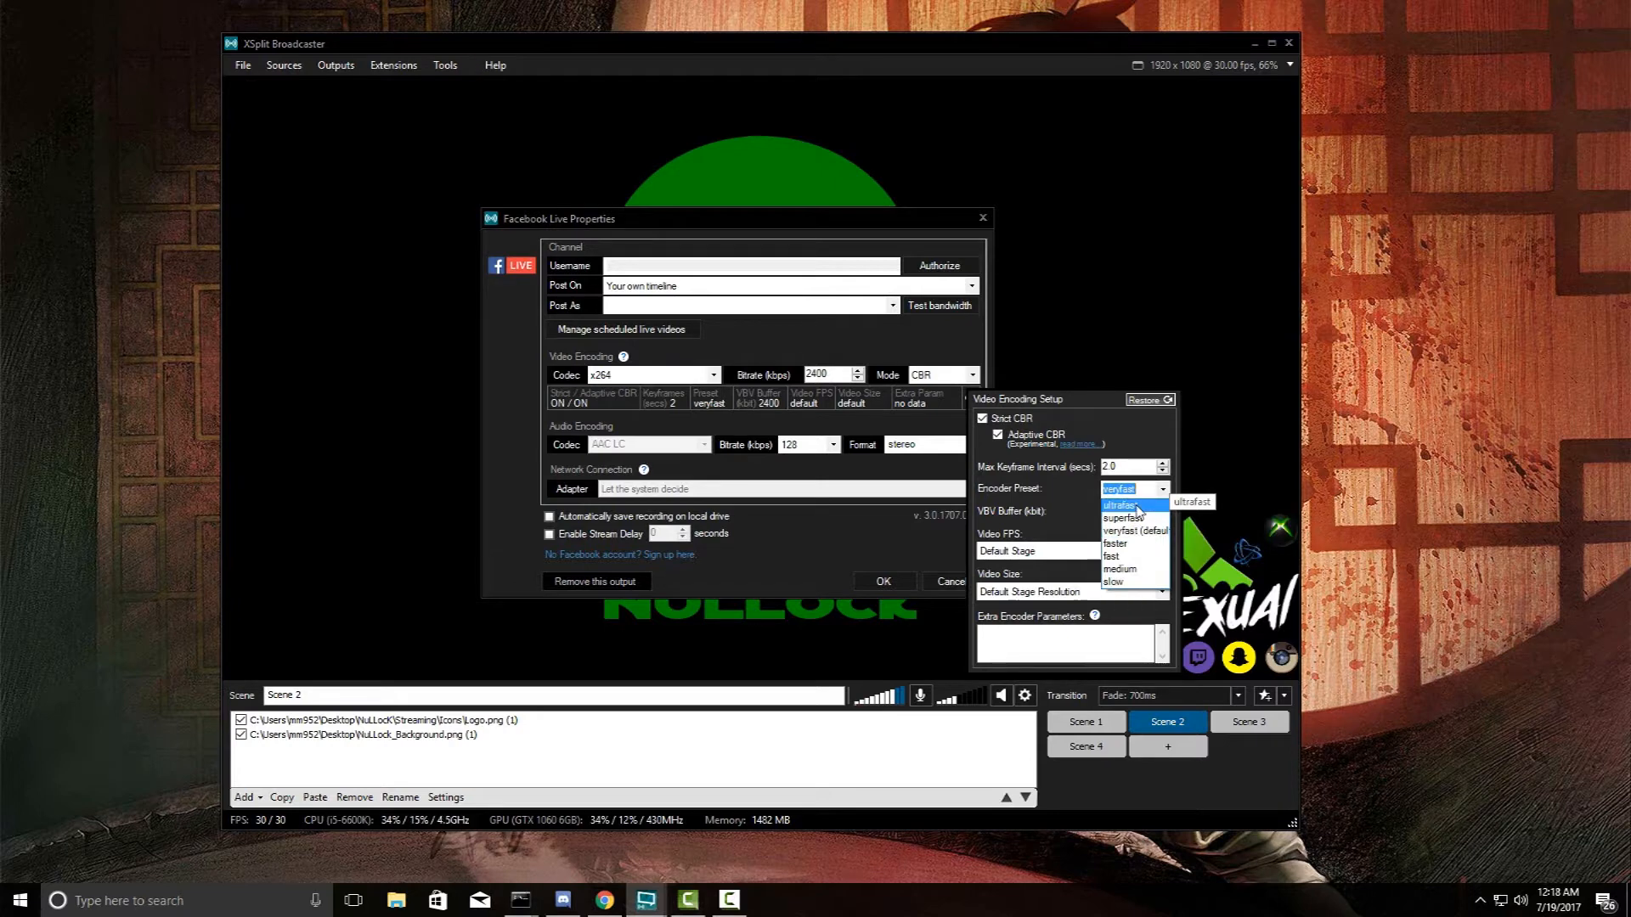
left_click(946, 359)
left_click(946, 360)
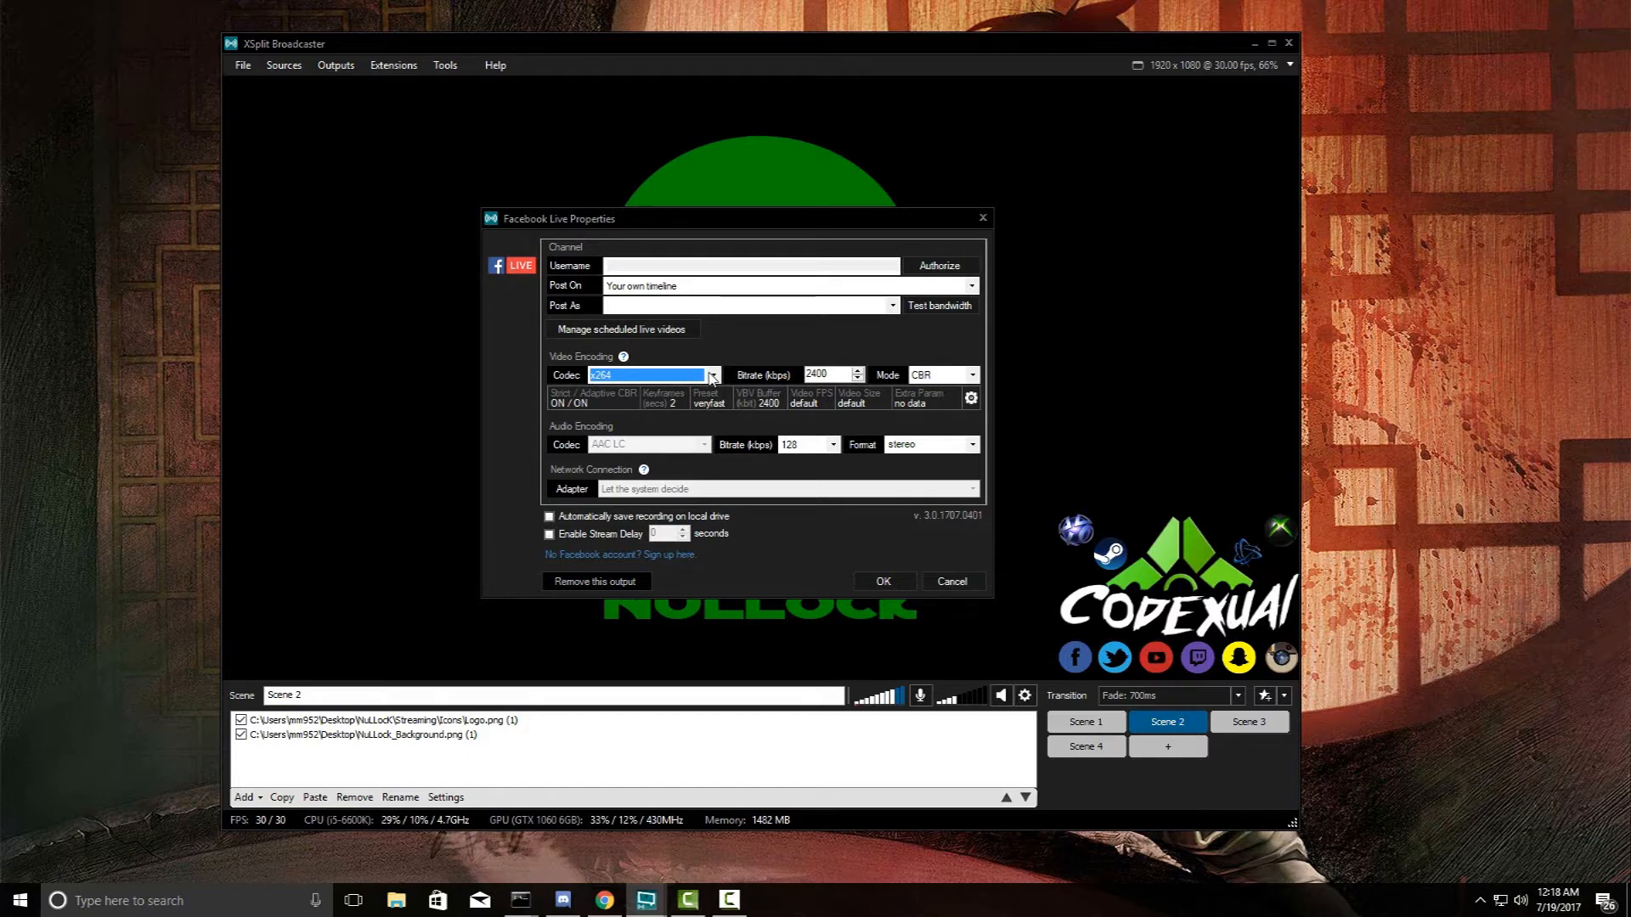
- Switch the video codec to NVENC H.264, then cancel out of the Facebook Live properties
left_click(713, 376)
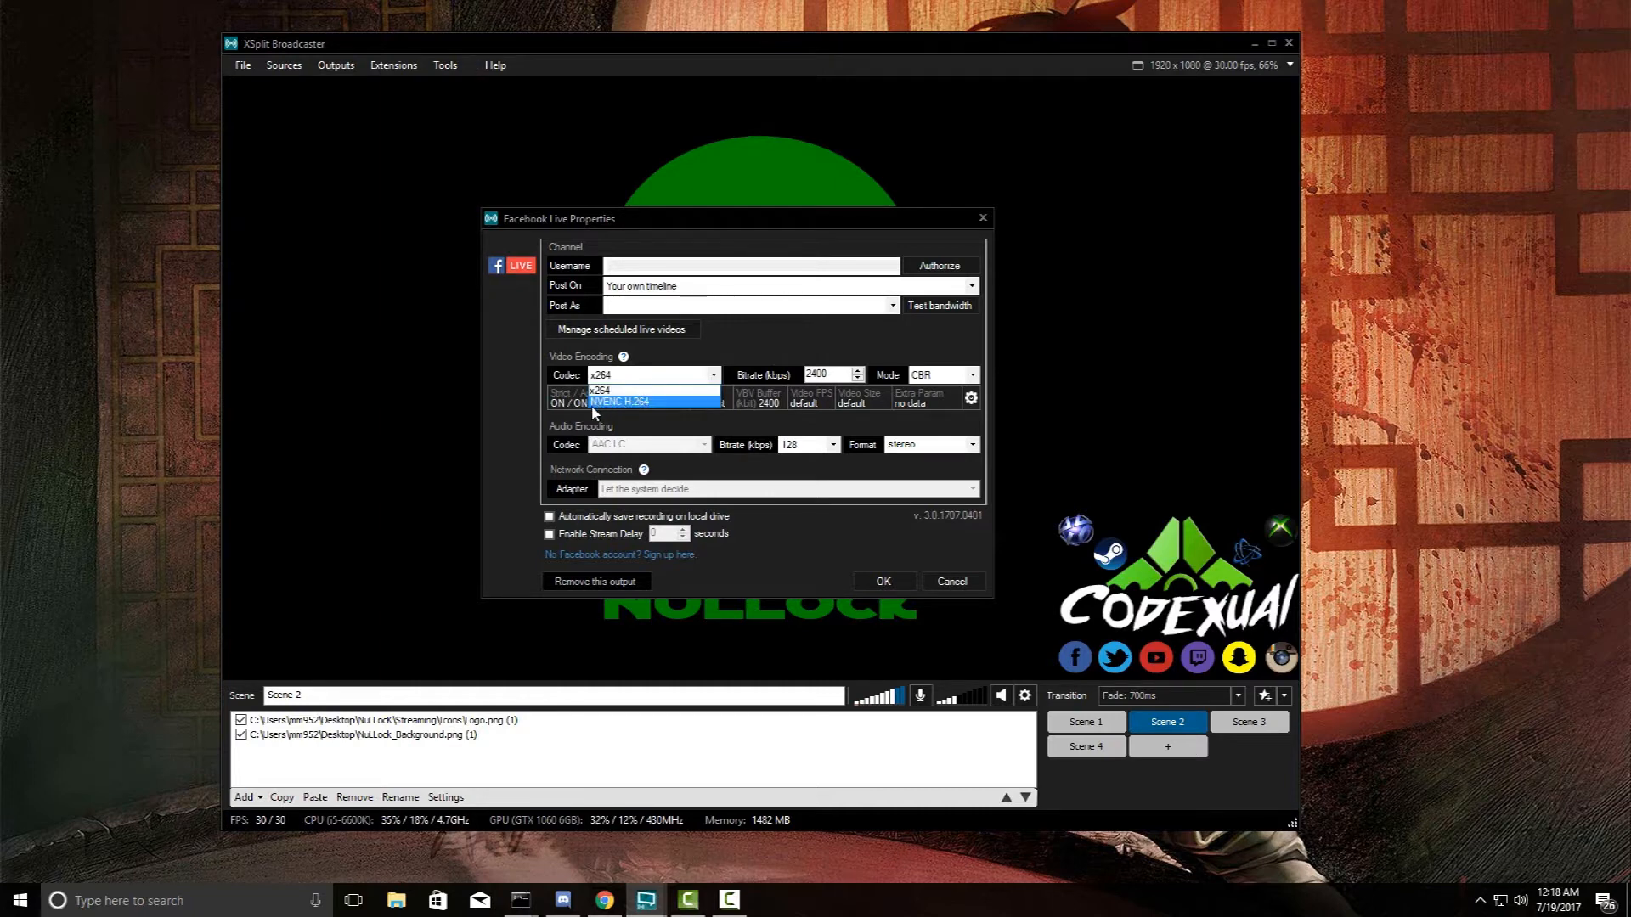
left_click(635, 403)
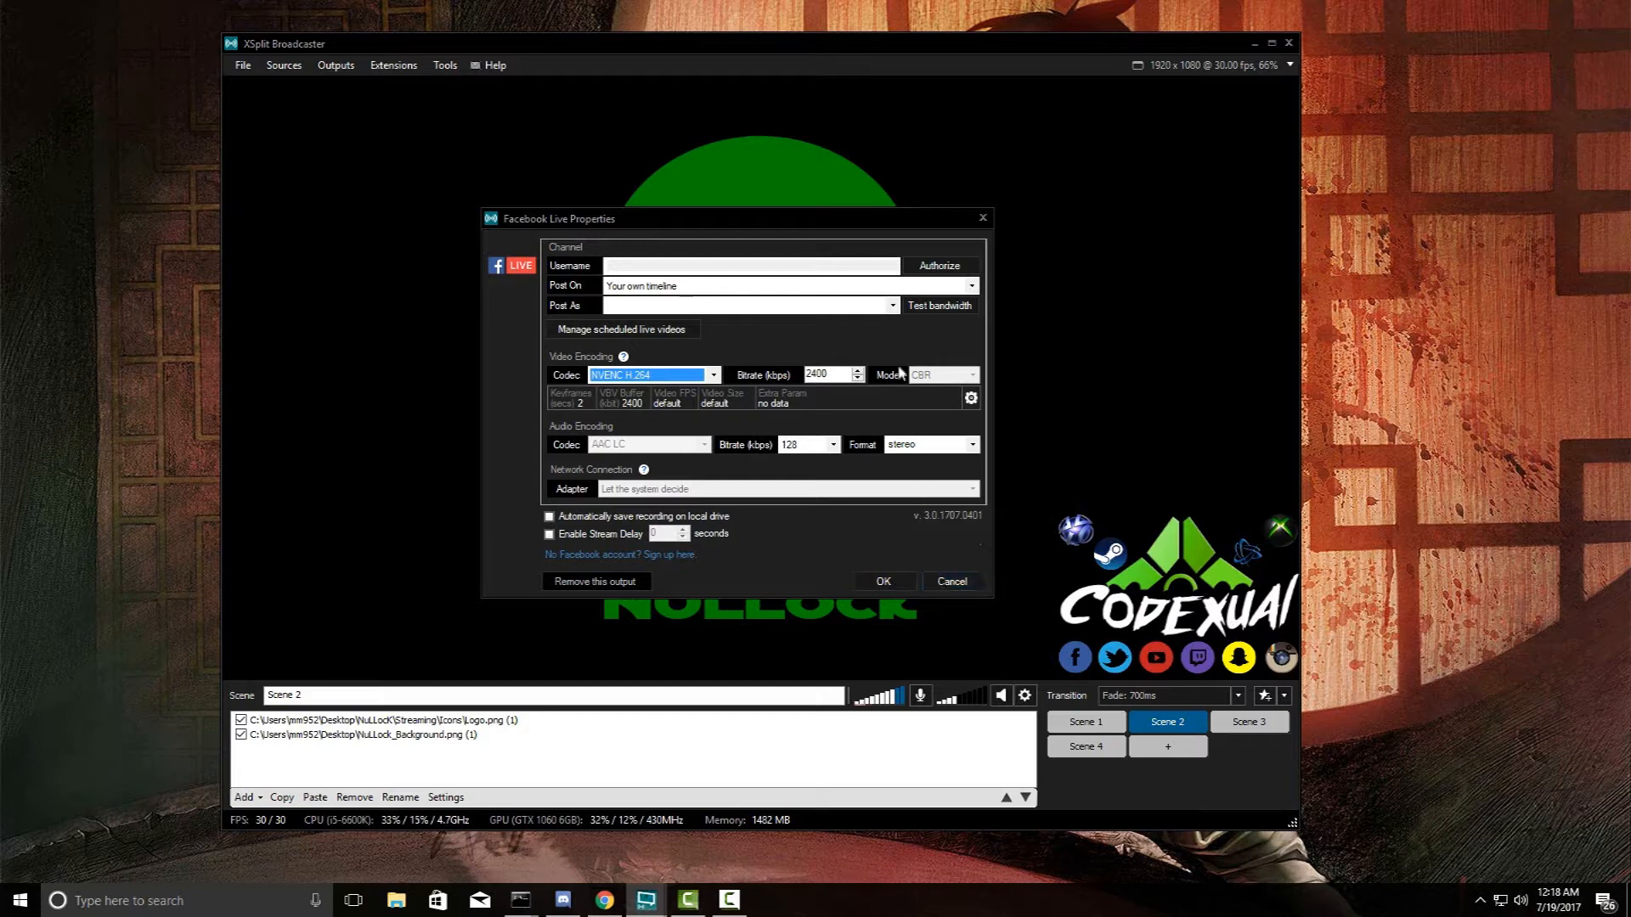
left_click(951, 581)
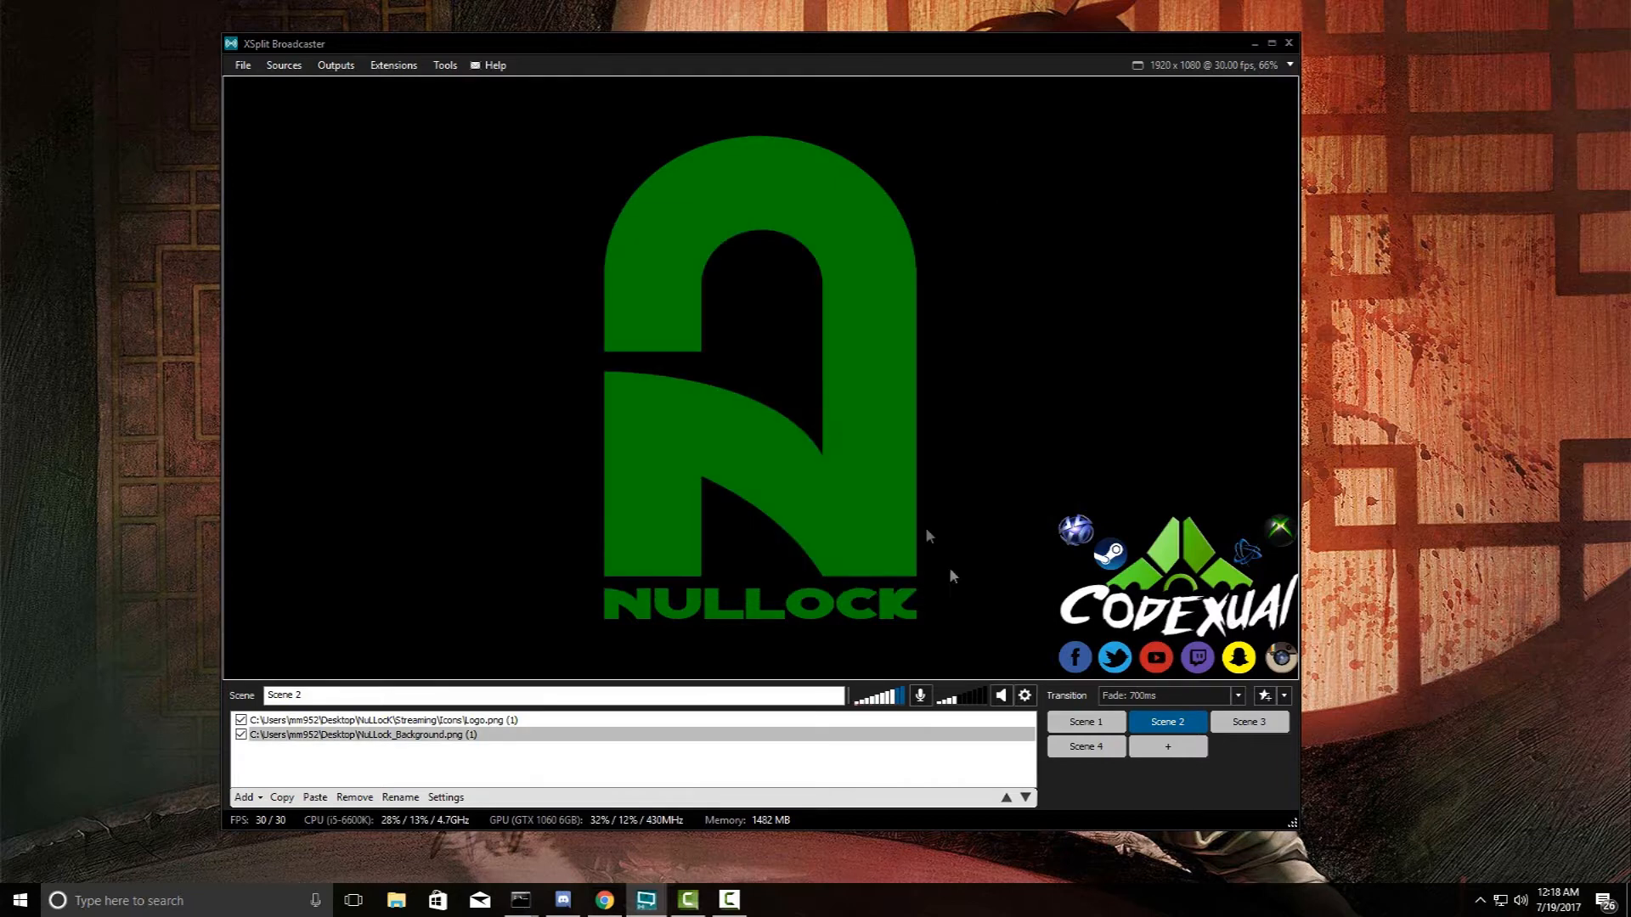
left_click(352, 67)
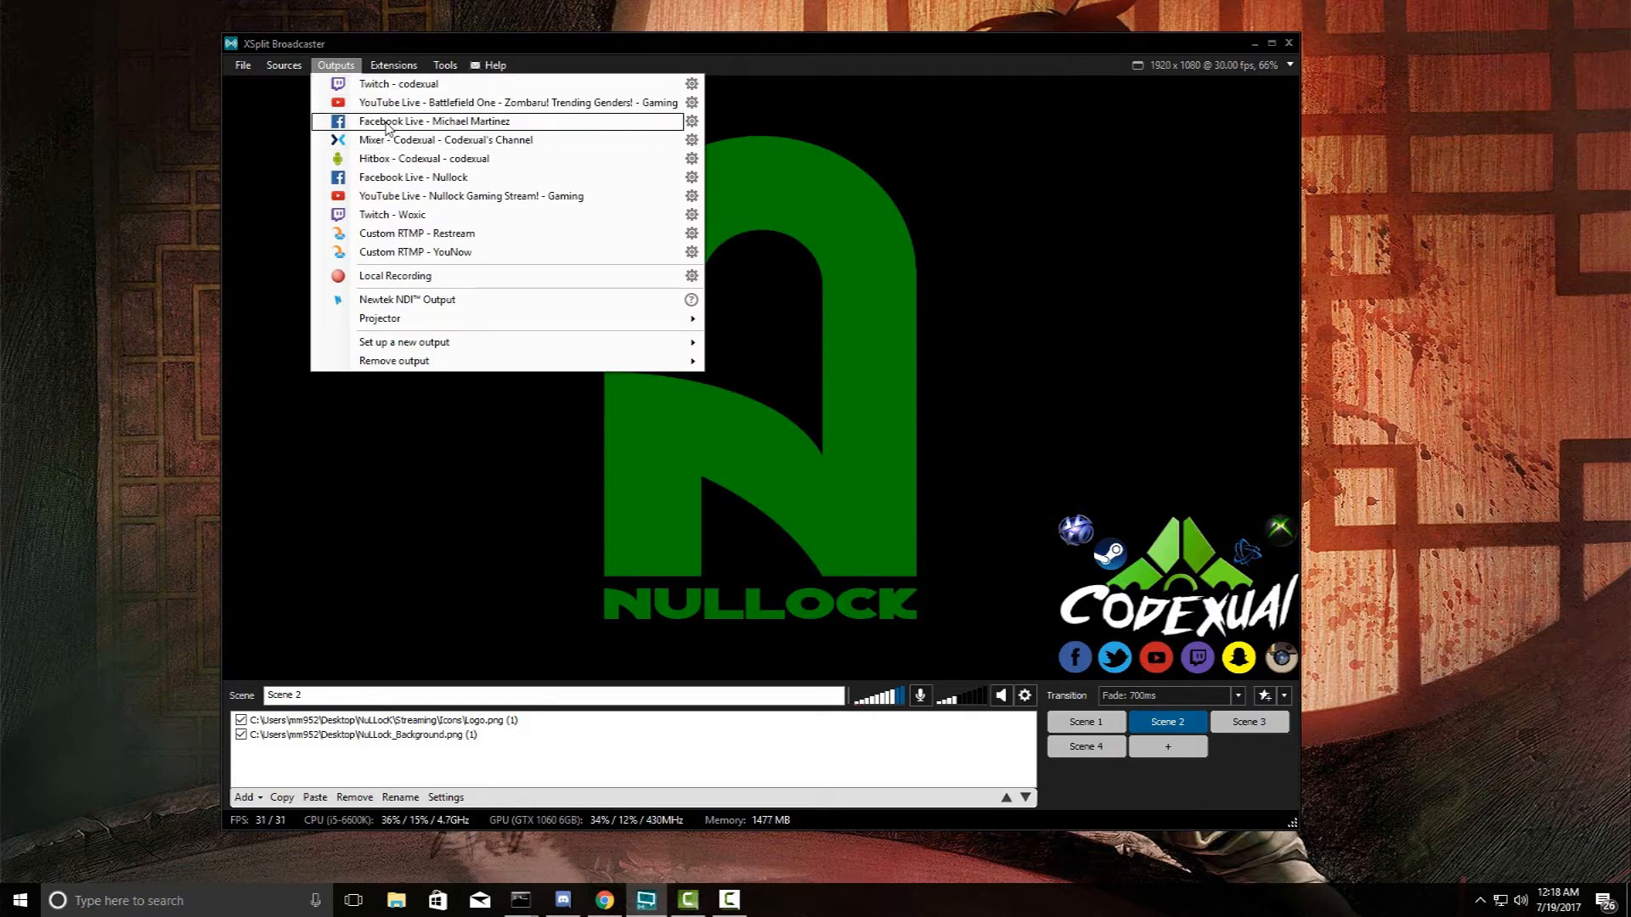
left_click(914, 180)
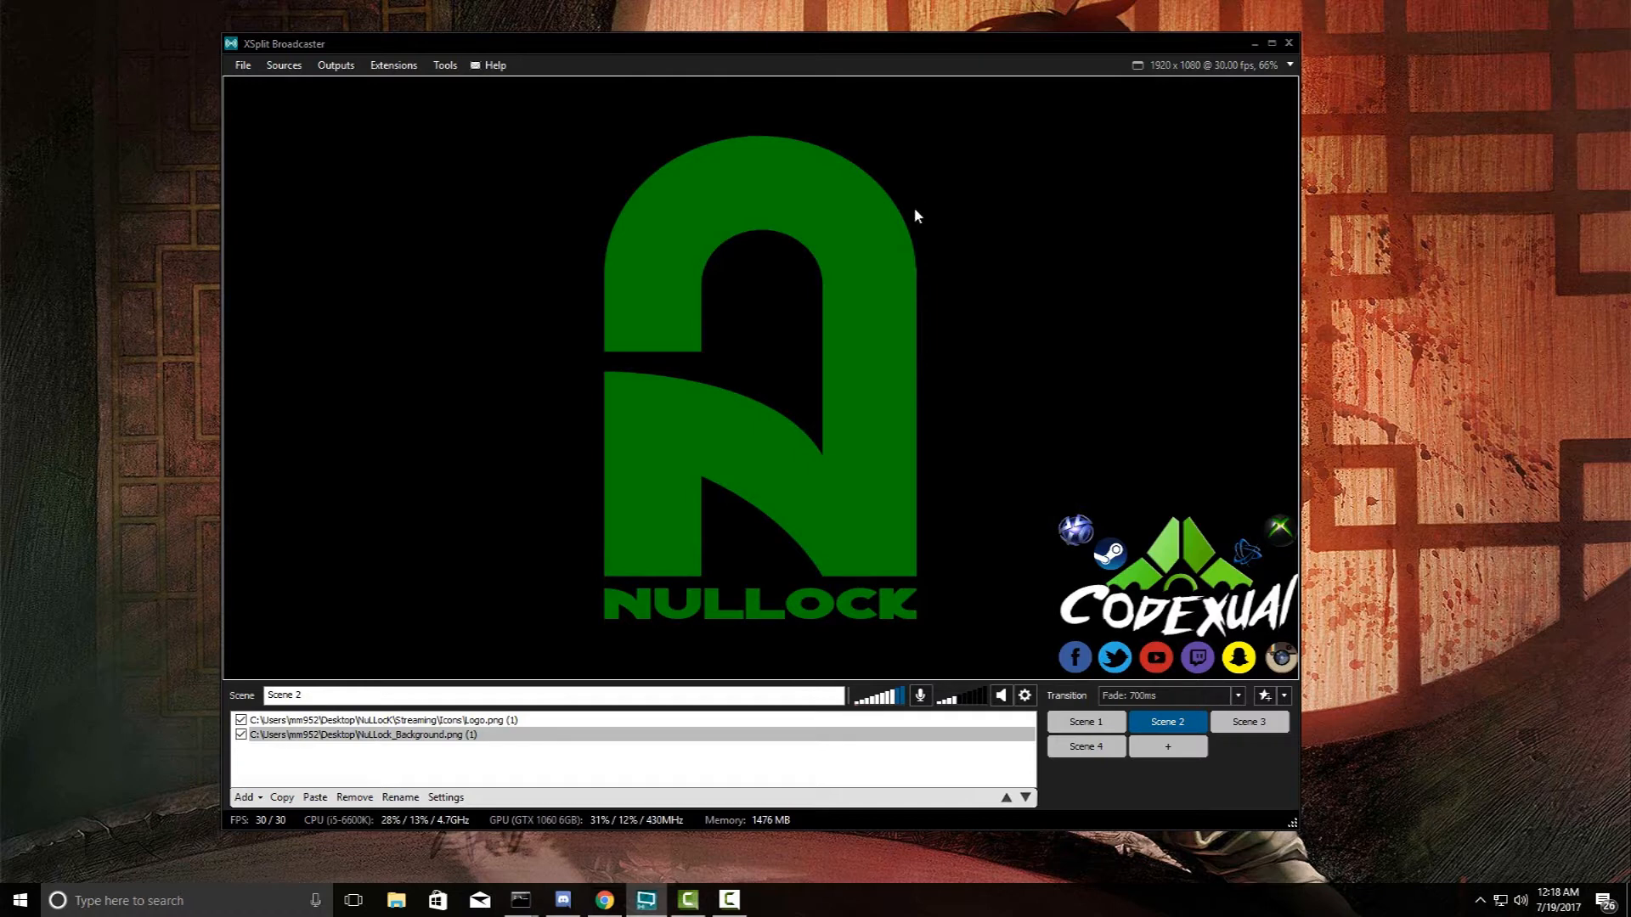
left_click(1011, 237)
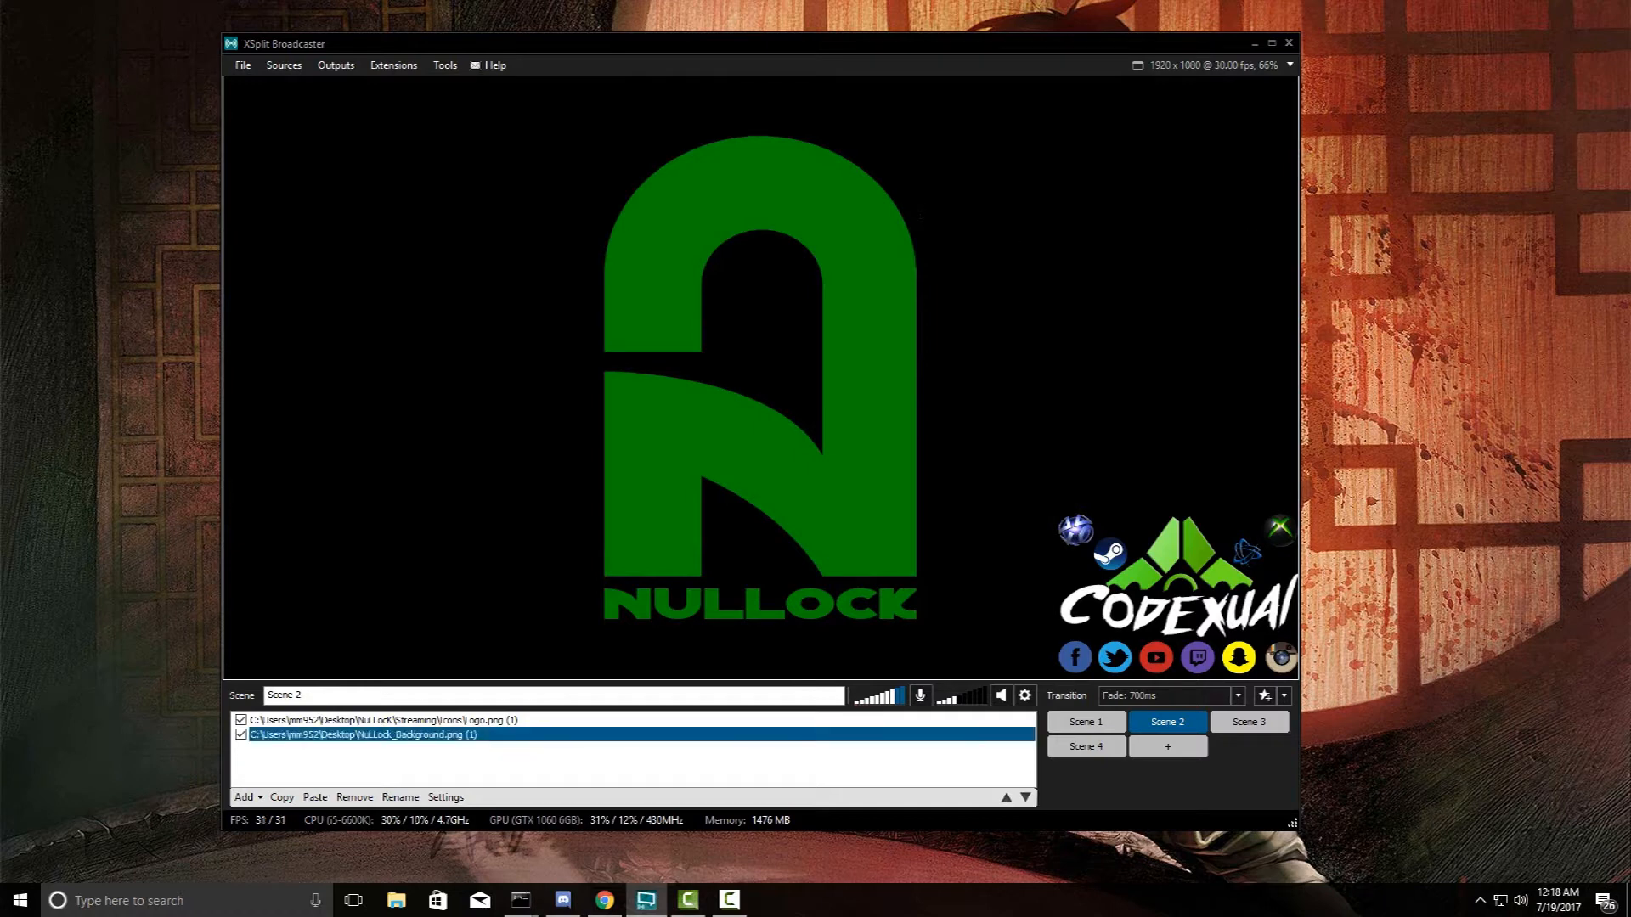
key("alt+Tab")
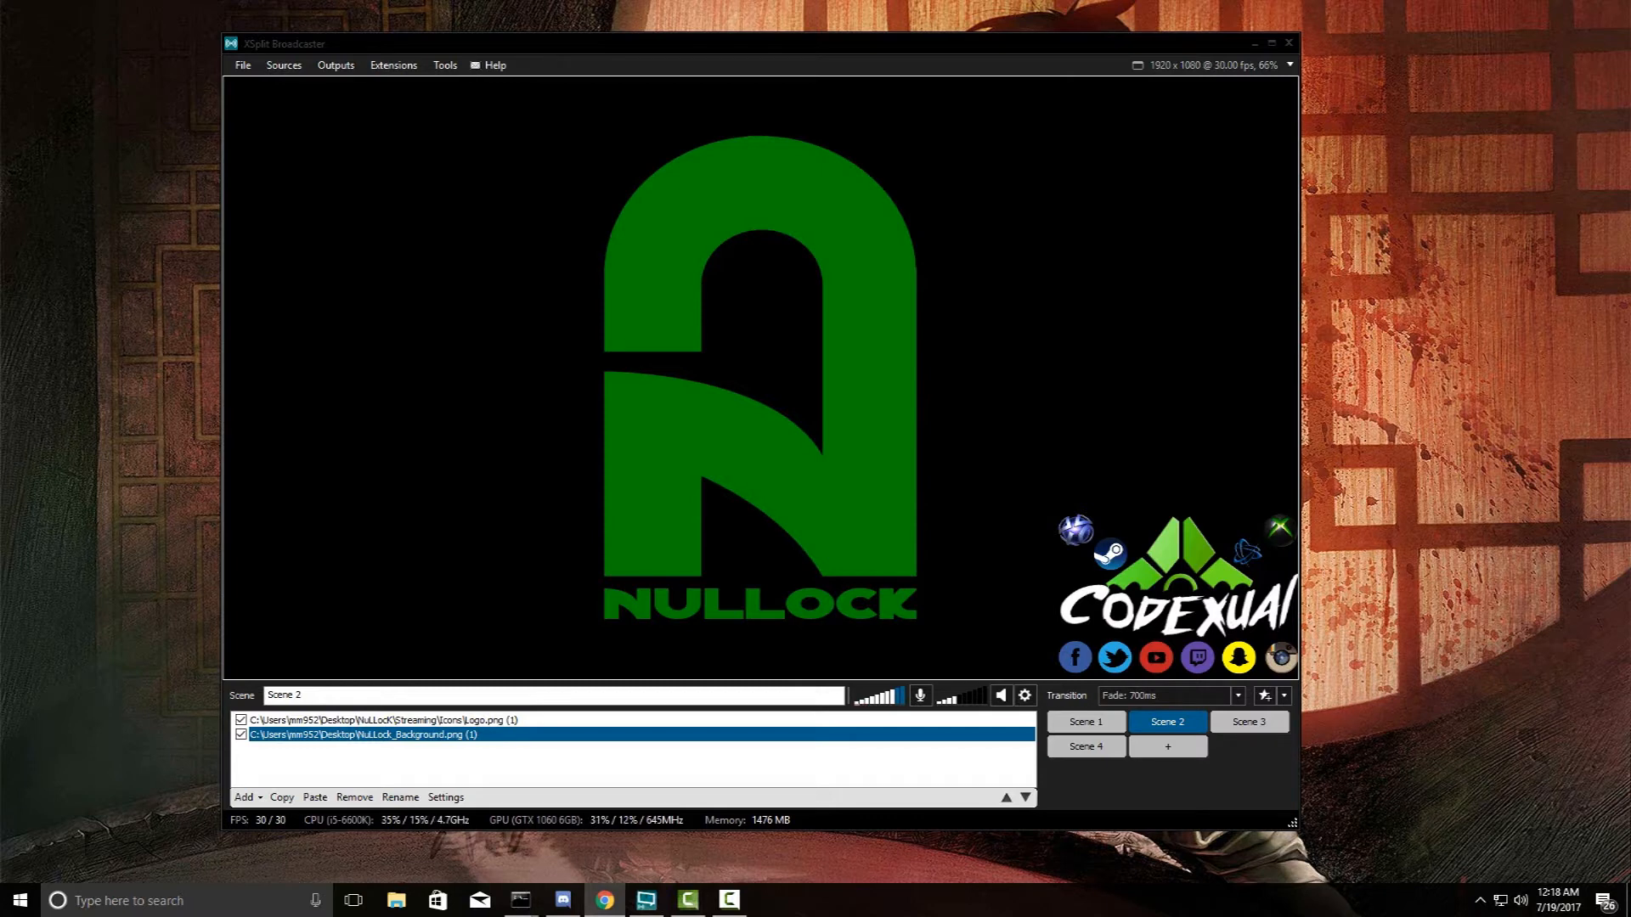
- Bring the Facebook page forward and reload the live create page without '?step=landing'
left_click_drag(1630, 128, 658, 83)
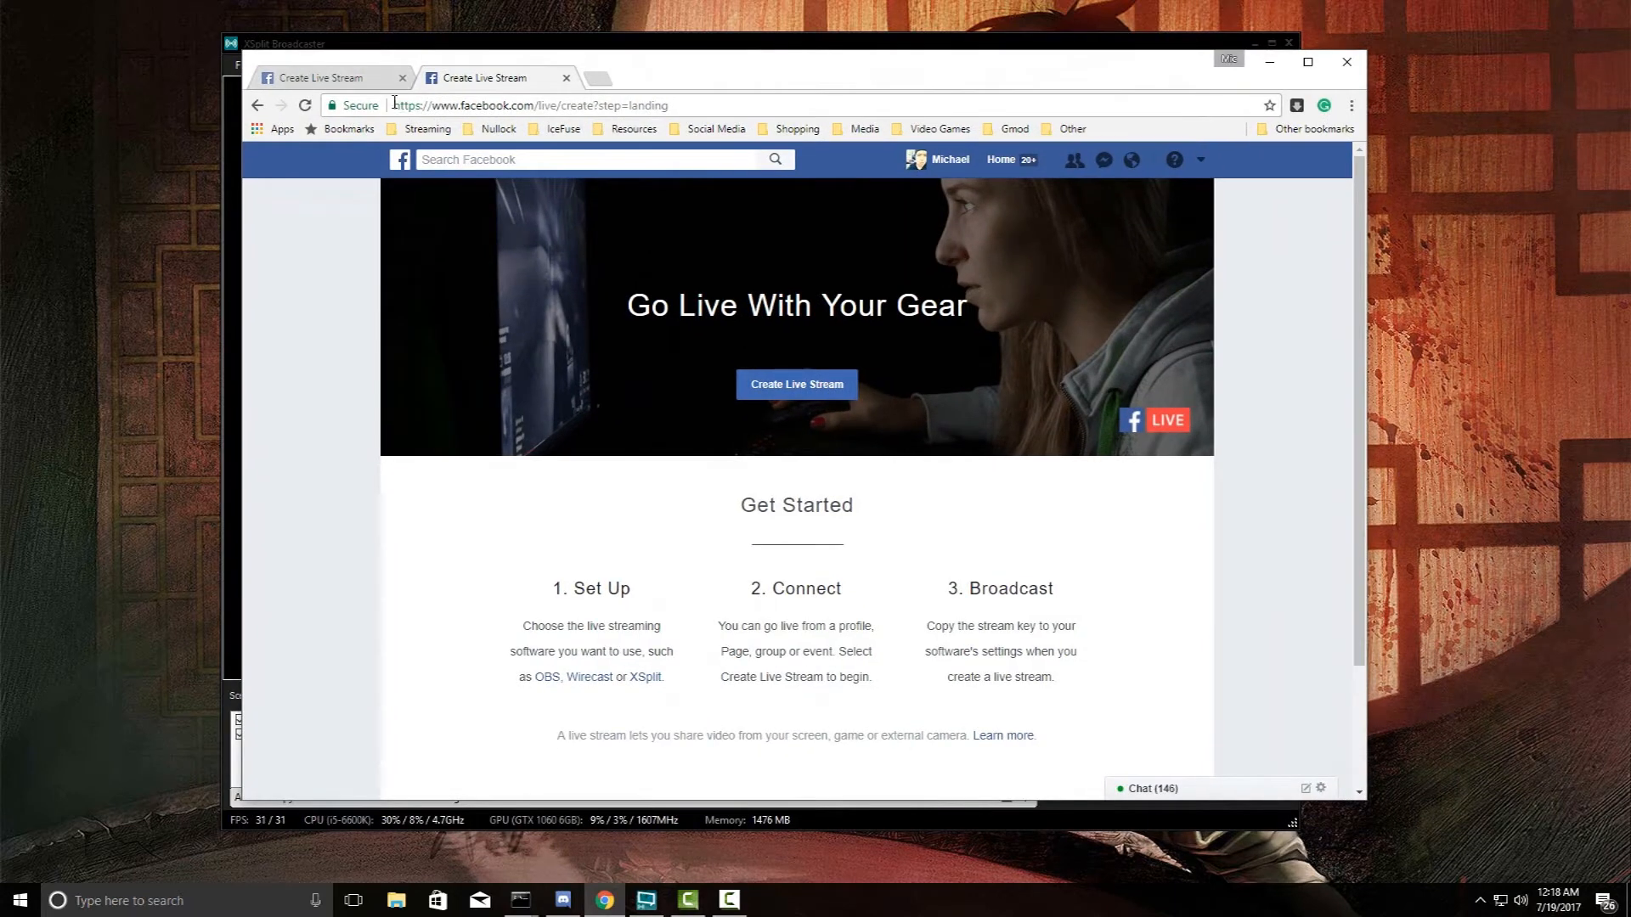
double_click(427, 104)
left_click_drag(429, 105, 525, 99)
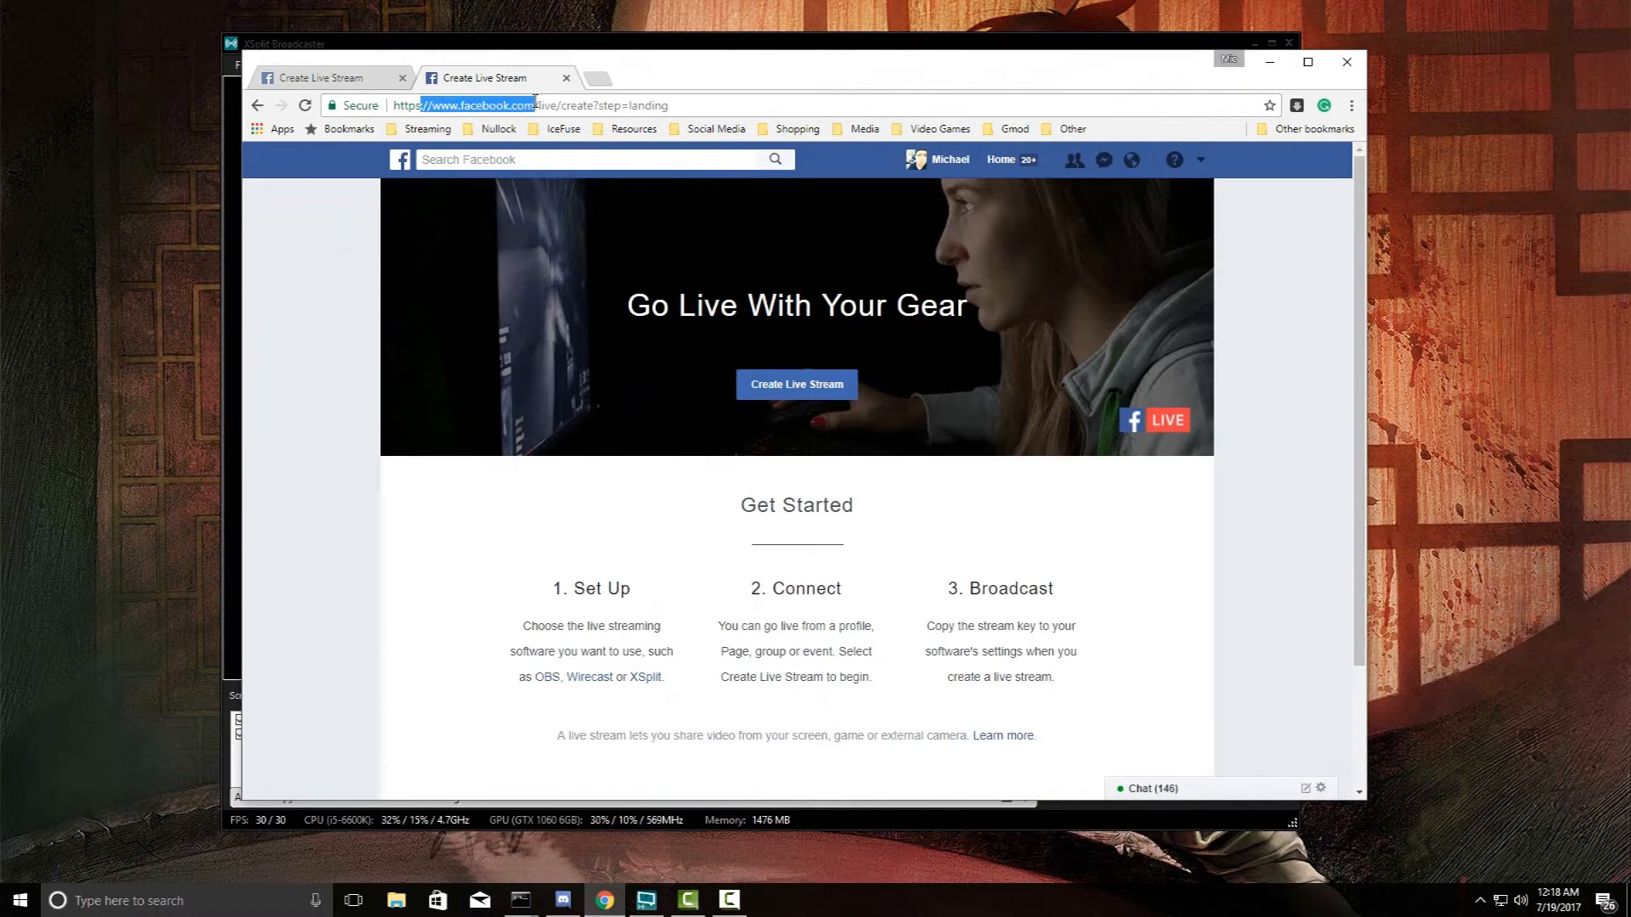
left_click(557, 104)
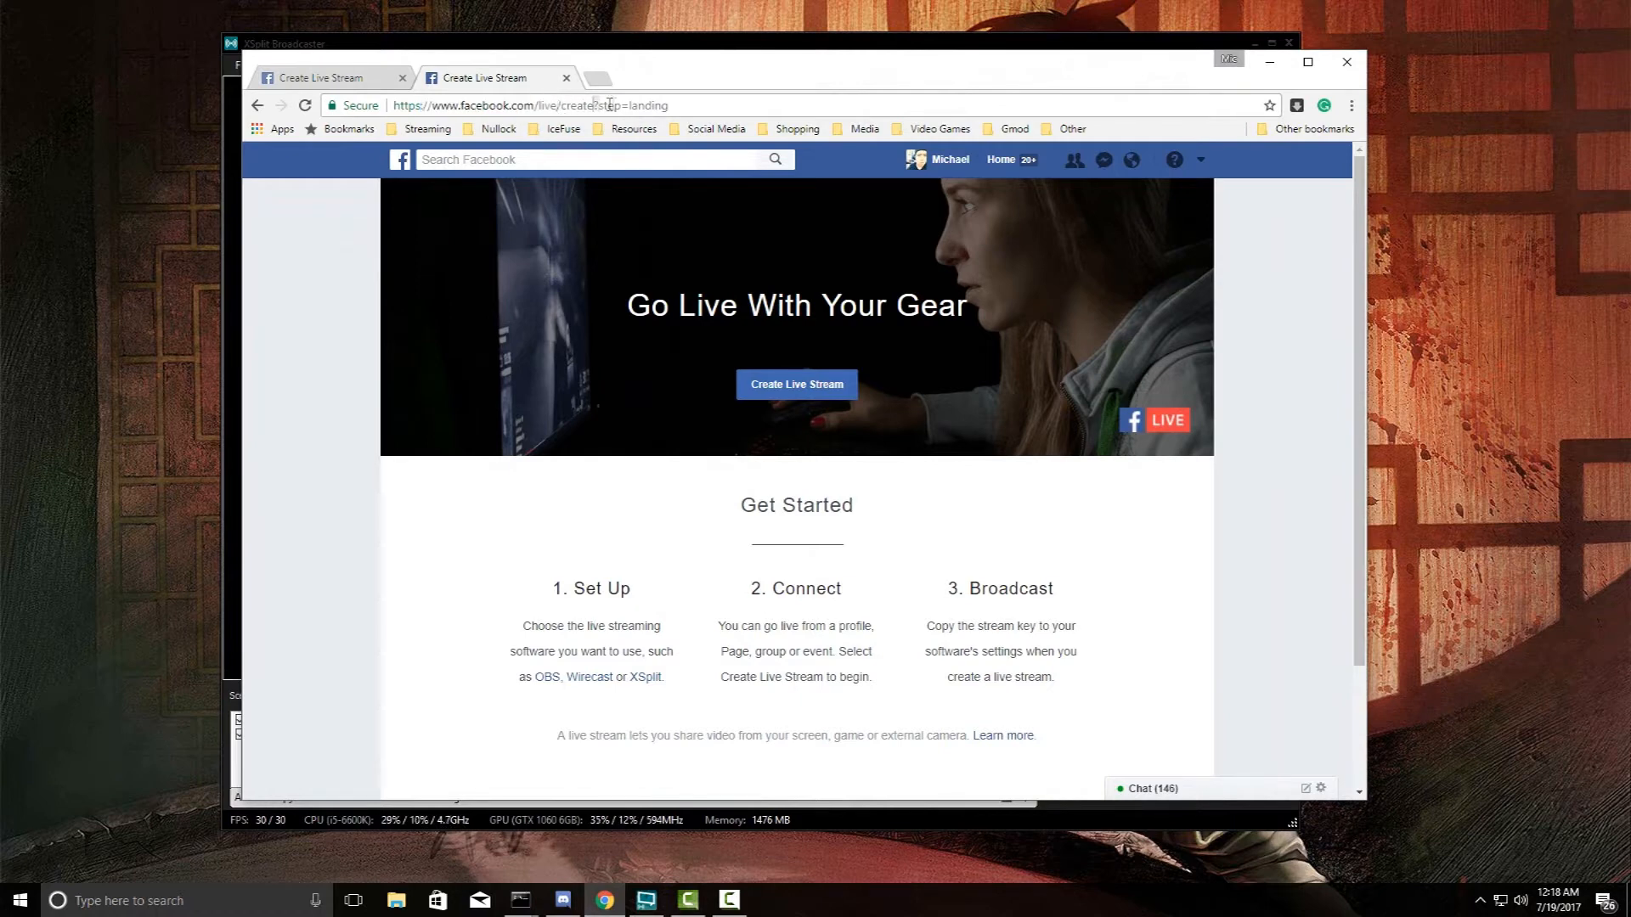
left_click_drag(592, 104, 773, 129)
key("BackSpace")
left_click(773, 134)
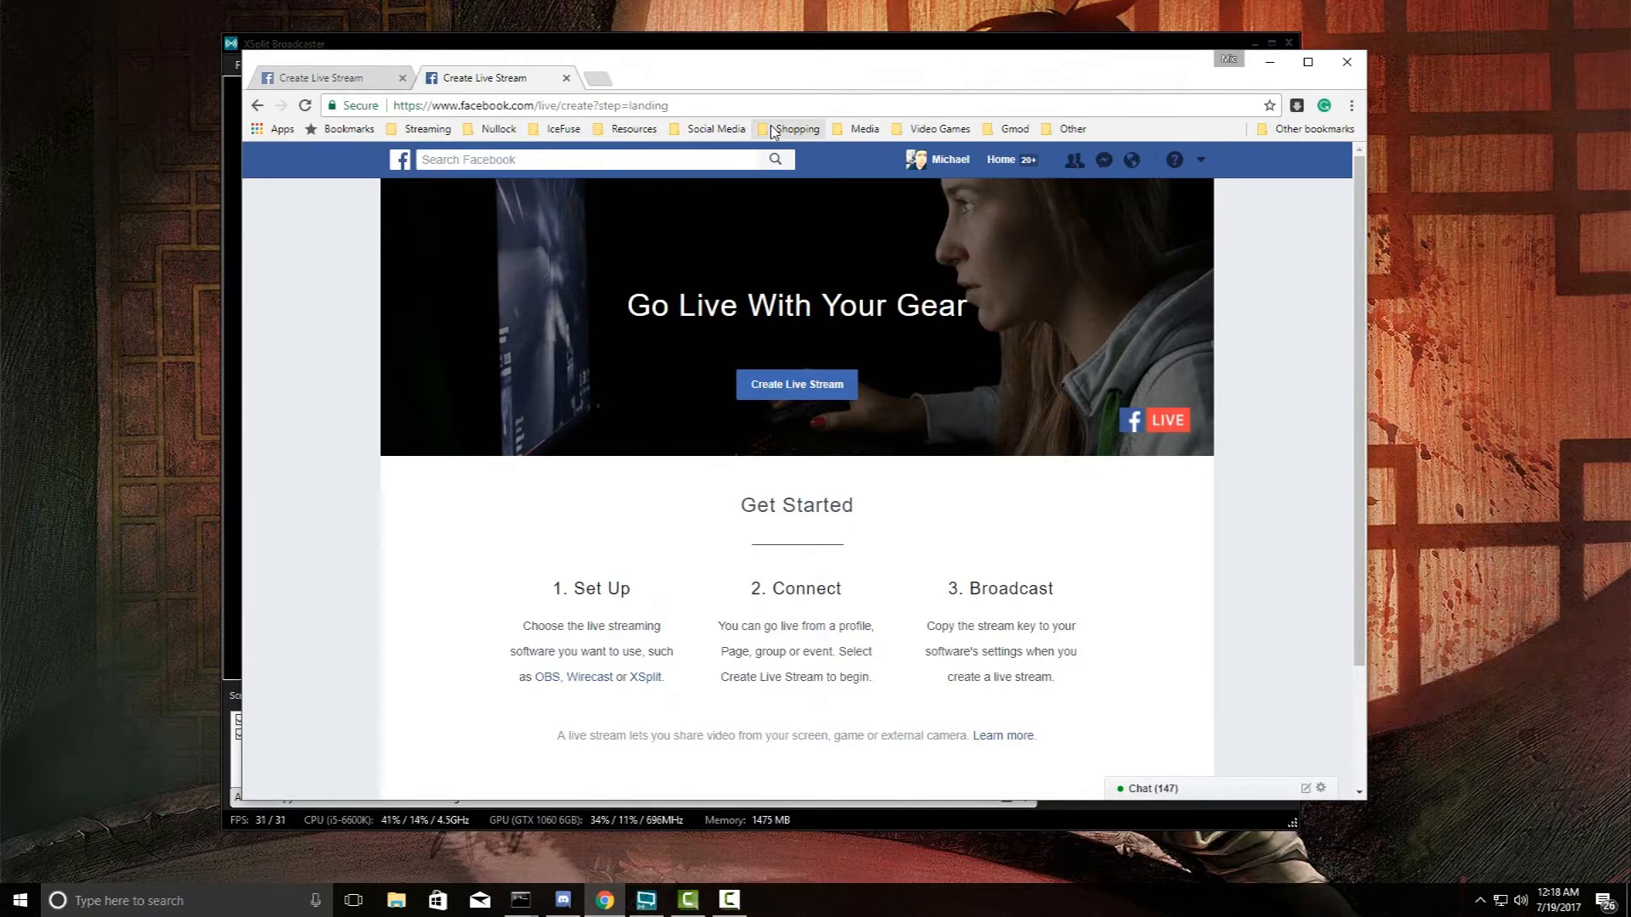
left_click_drag(601, 108, 661, 106)
left_click(677, 105)
- Create a new live stream, keep 'Share On Your Timeline', and continue with Next
left_click(781, 385)
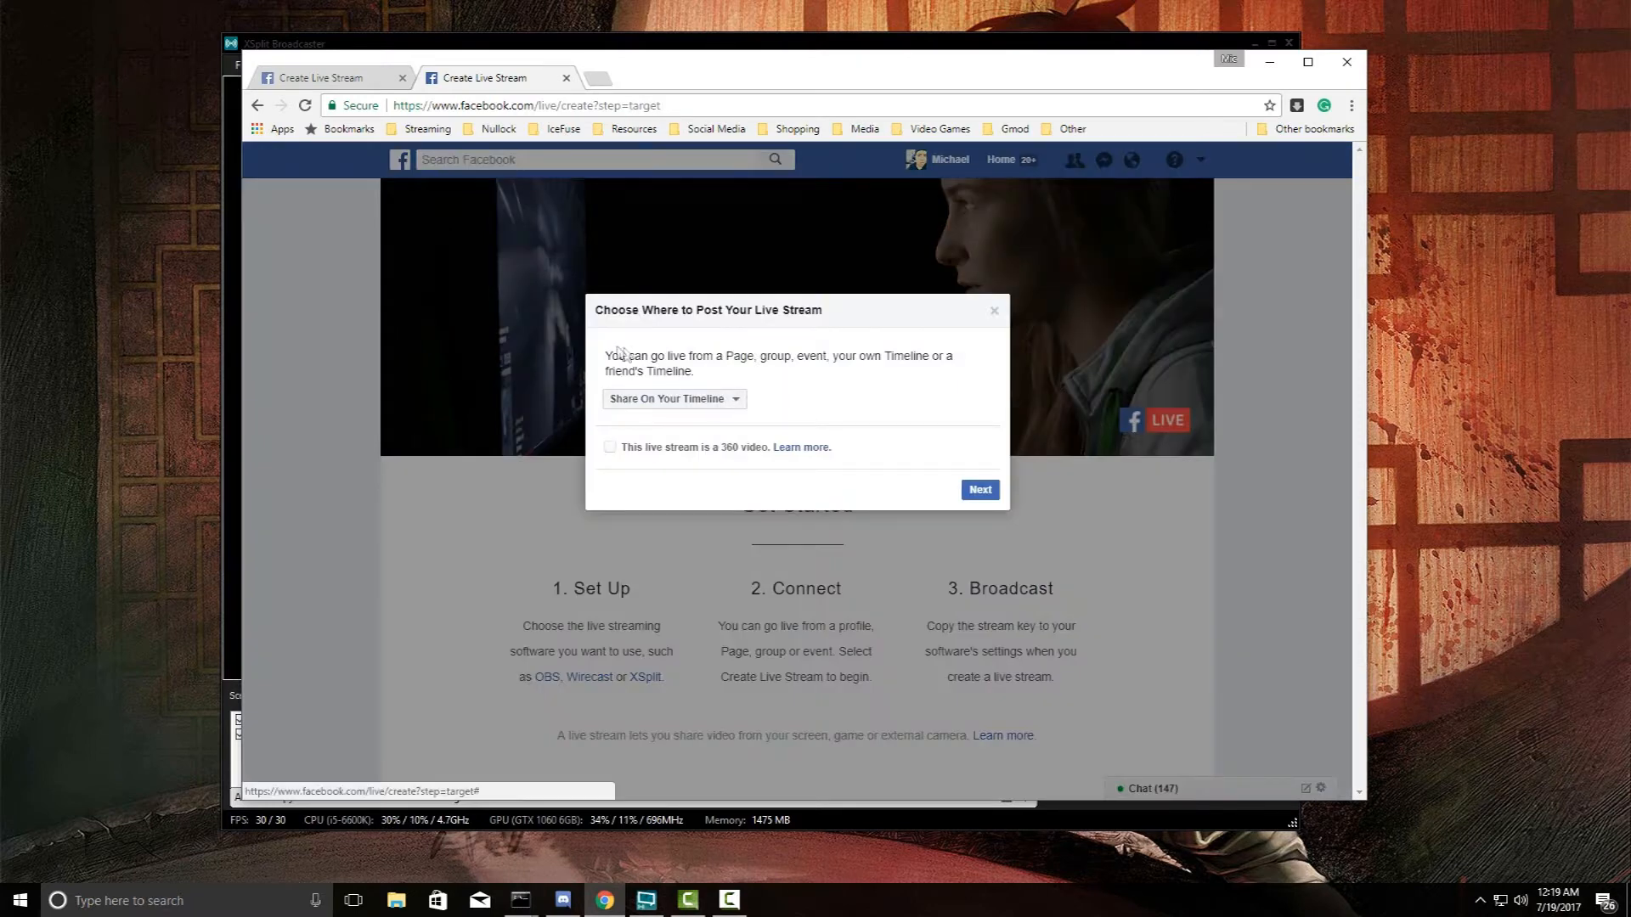
left_click_drag(613, 356, 764, 380)
left_click(765, 380)
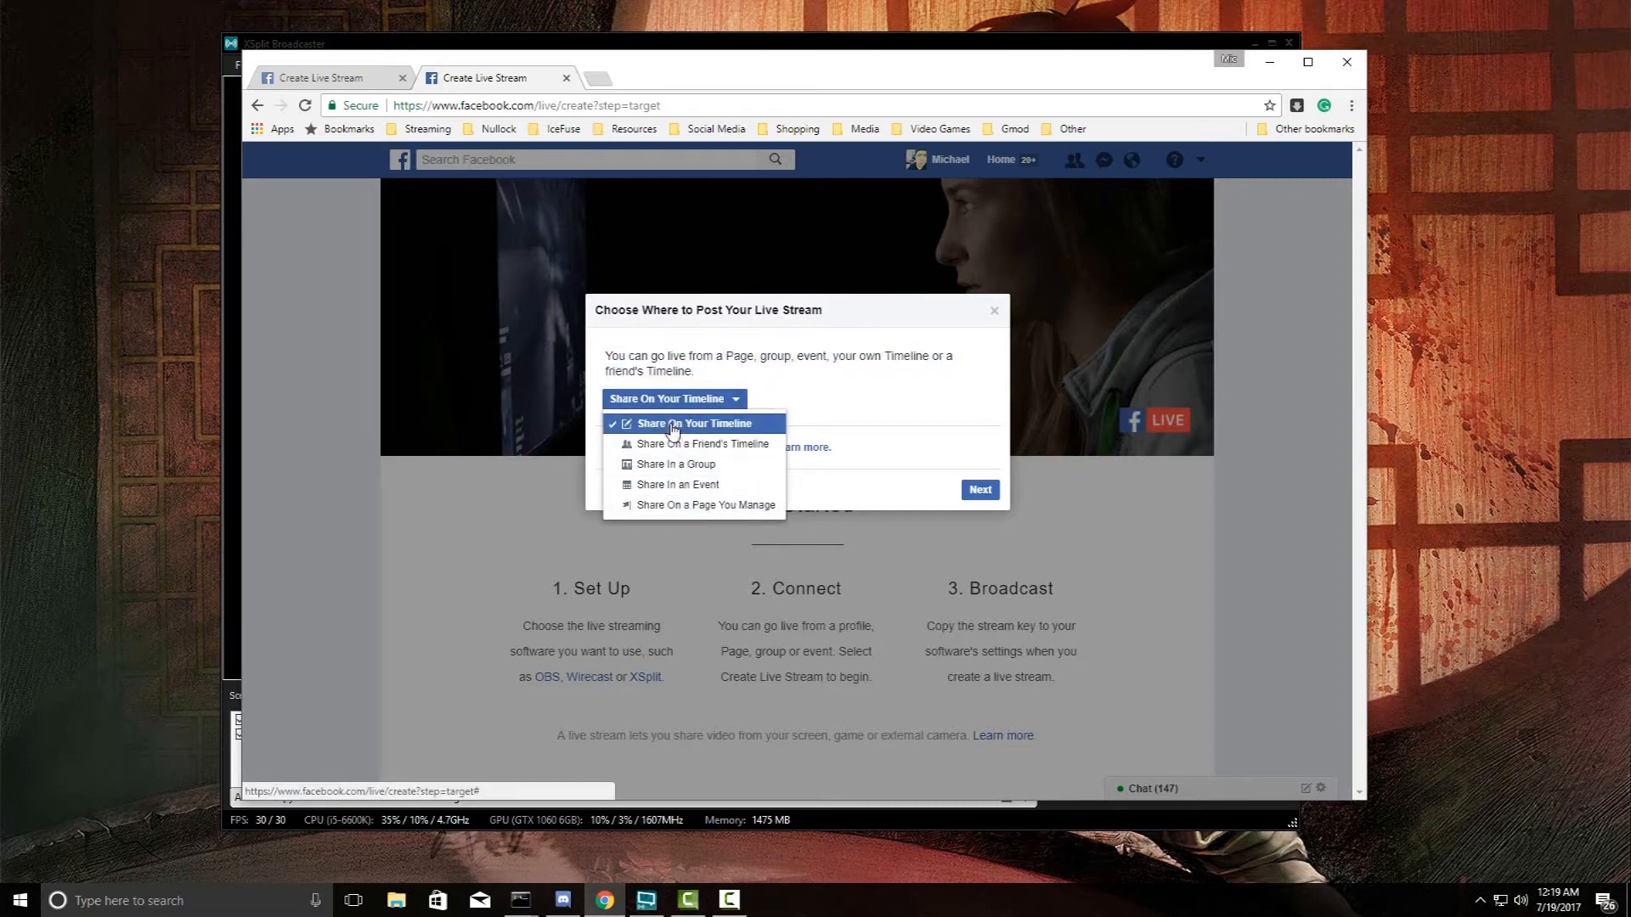
left_click(768, 387)
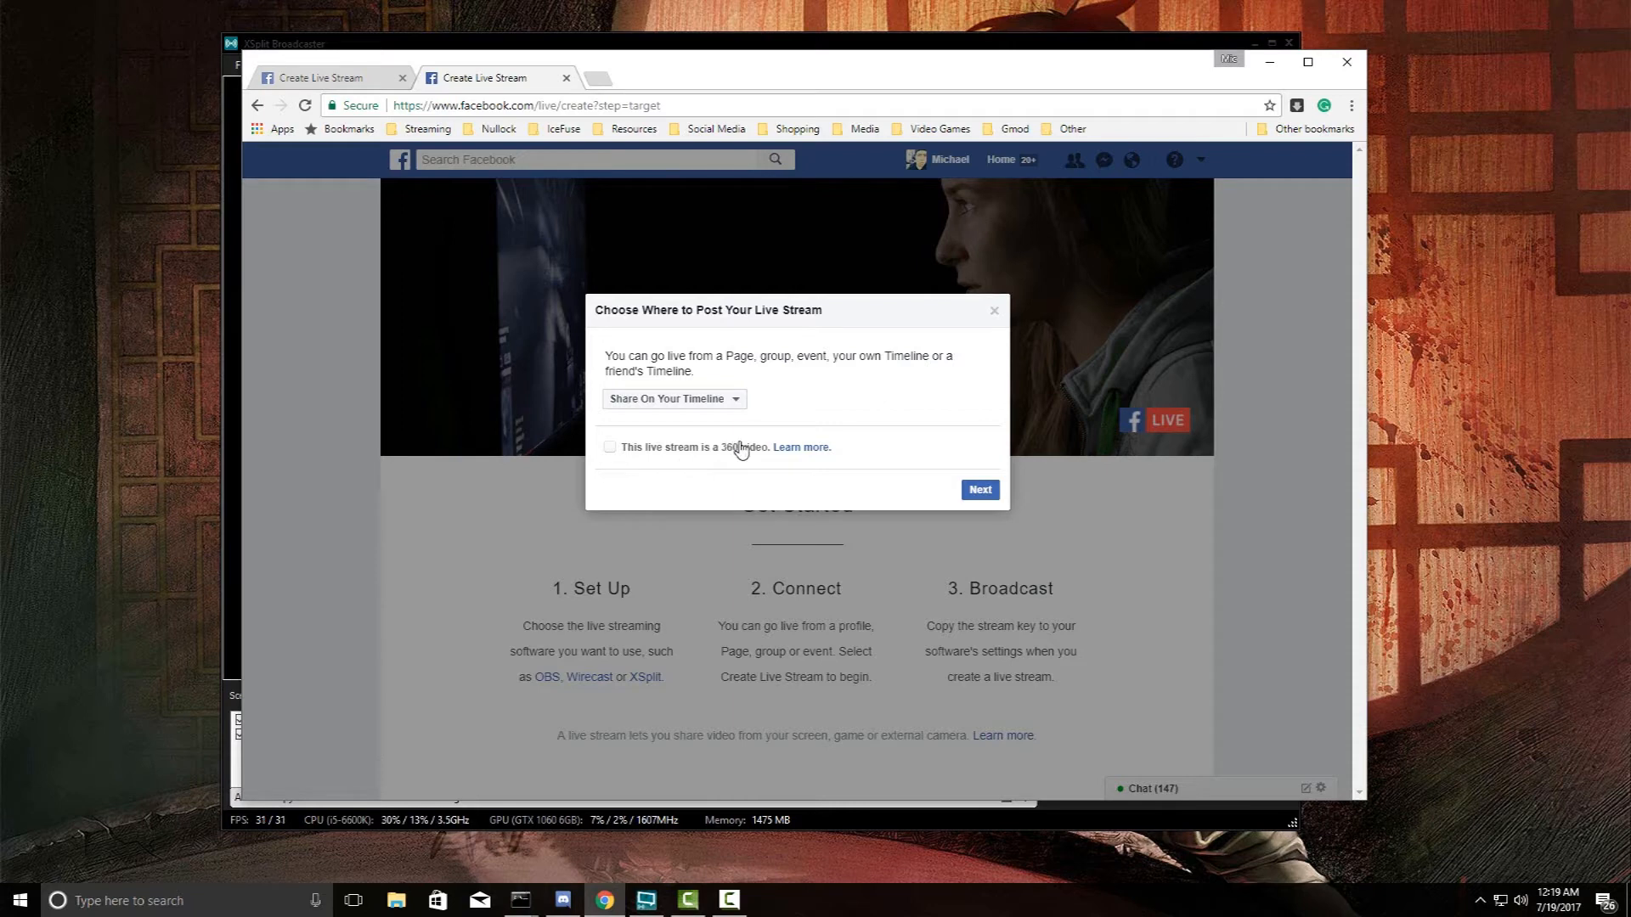
left_click(977, 491)
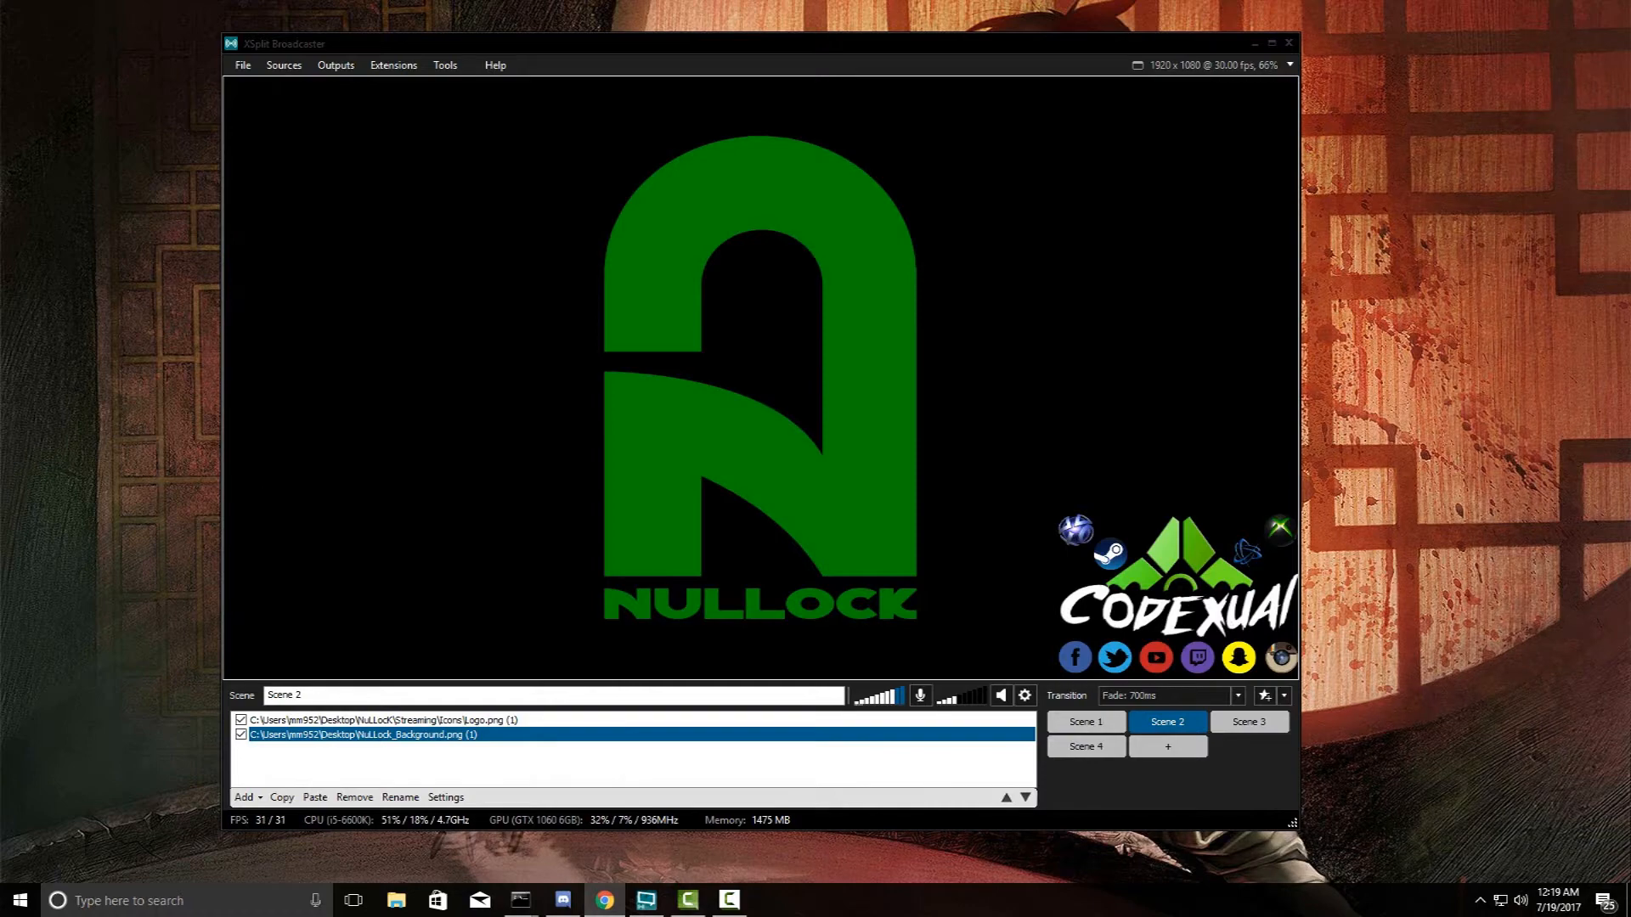
- Title the live stream 'Test', tag the game Overwatch, then bring XSplit back to front
left_click_drag(1630, 100, 831, 102)
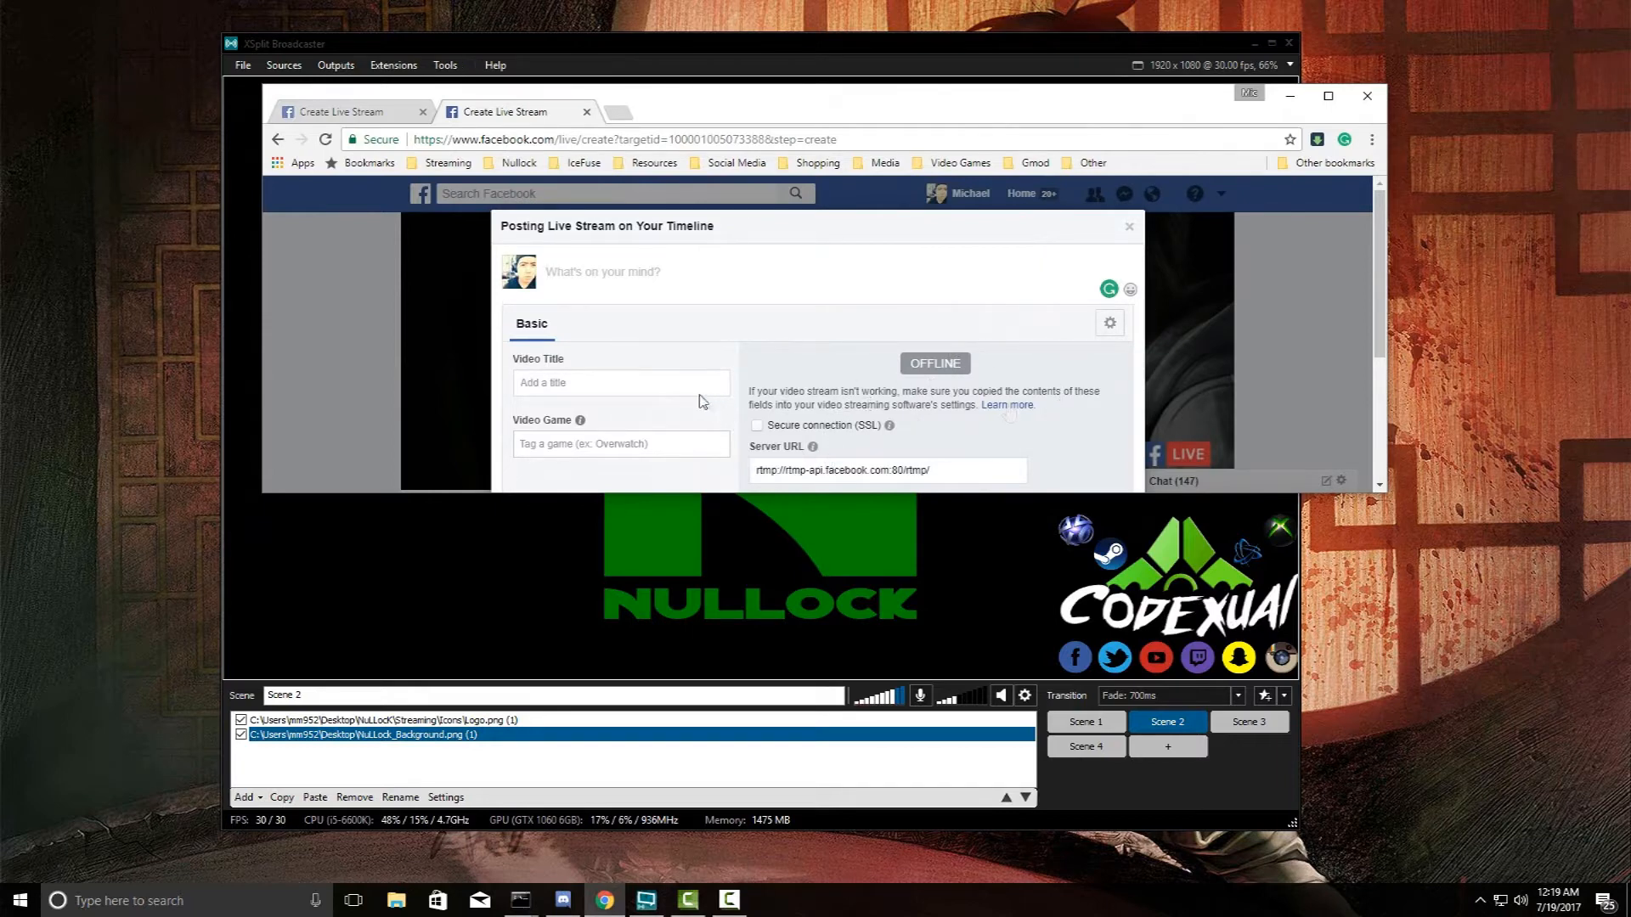
left_click(650, 384)
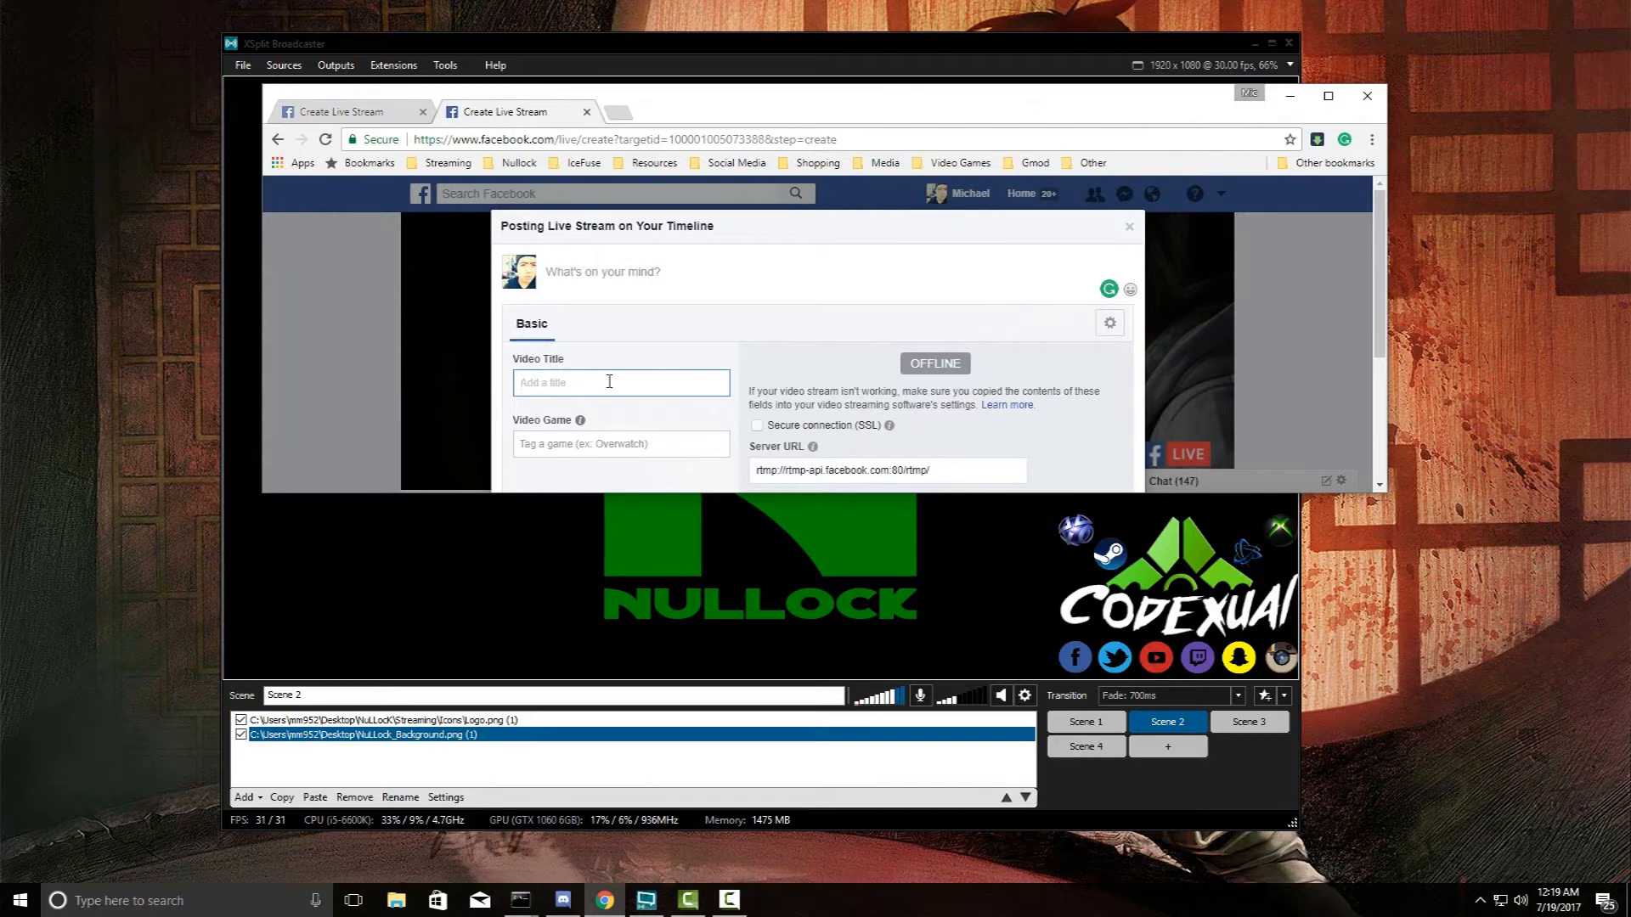
type("CHECK")
type(" THING")
key("ctrl+a")
type("Test")
key("Tab")
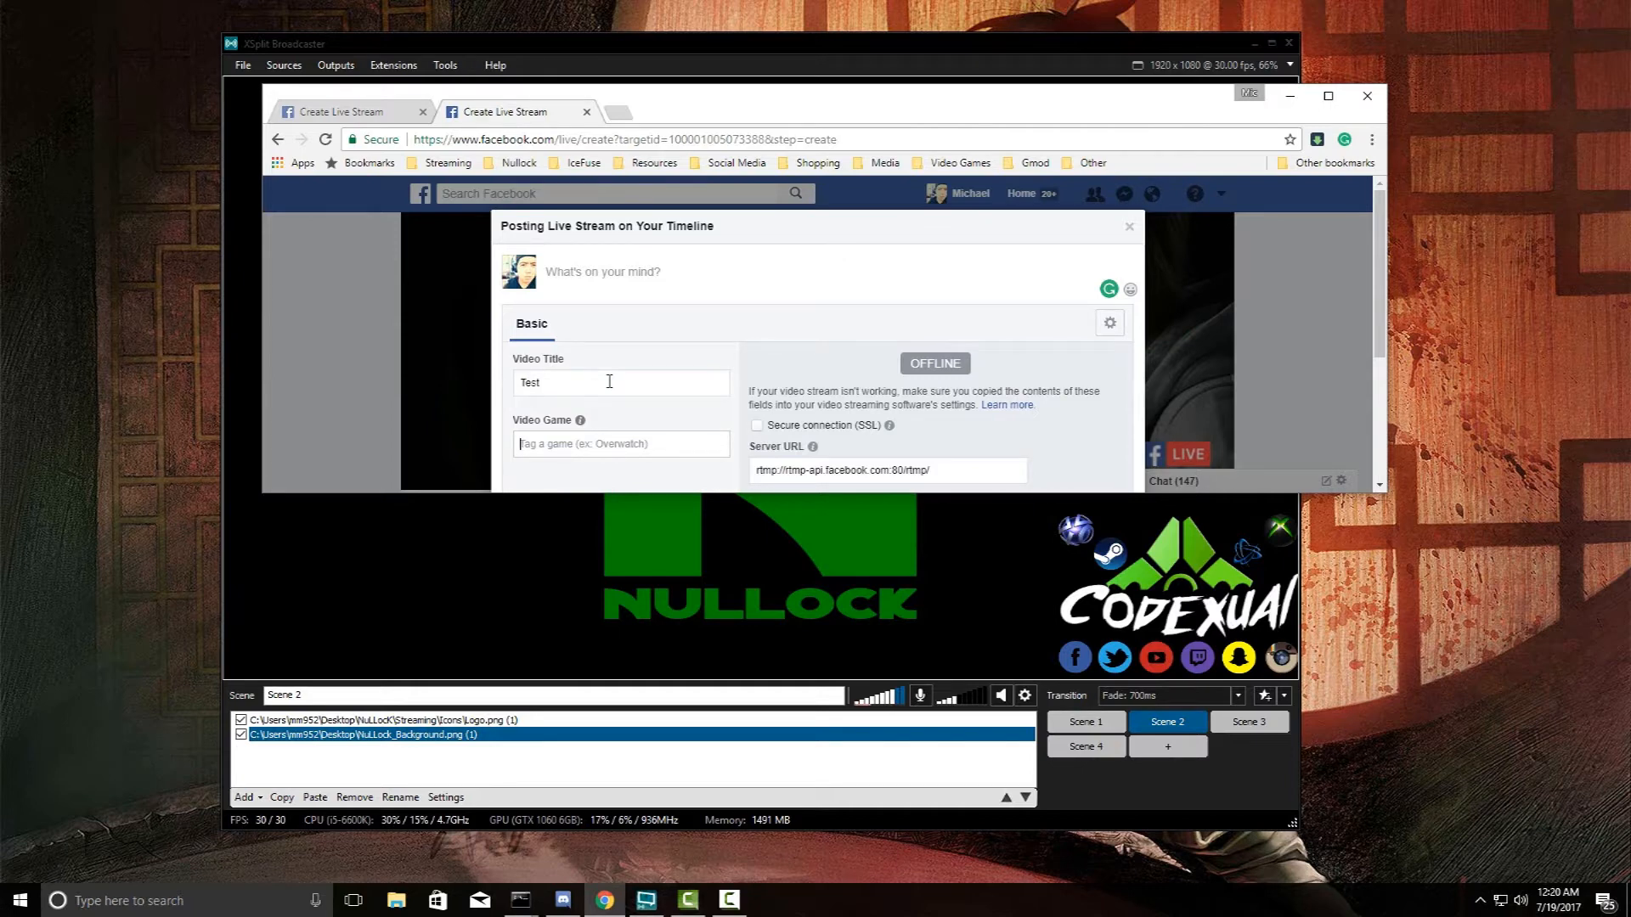
type("Over")
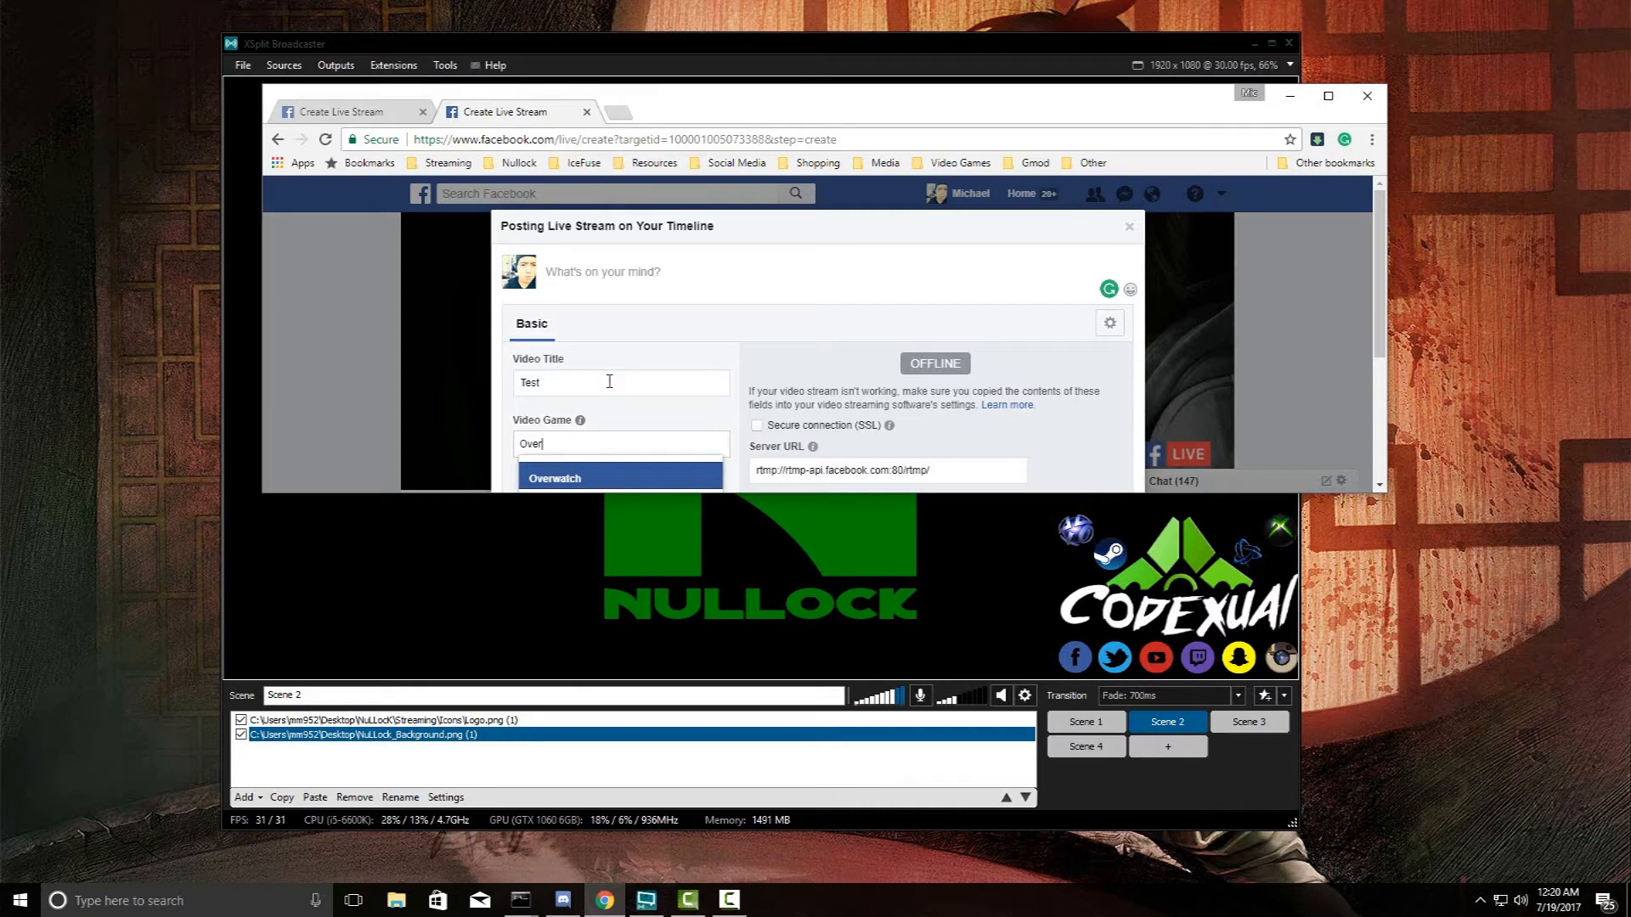
key("Return")
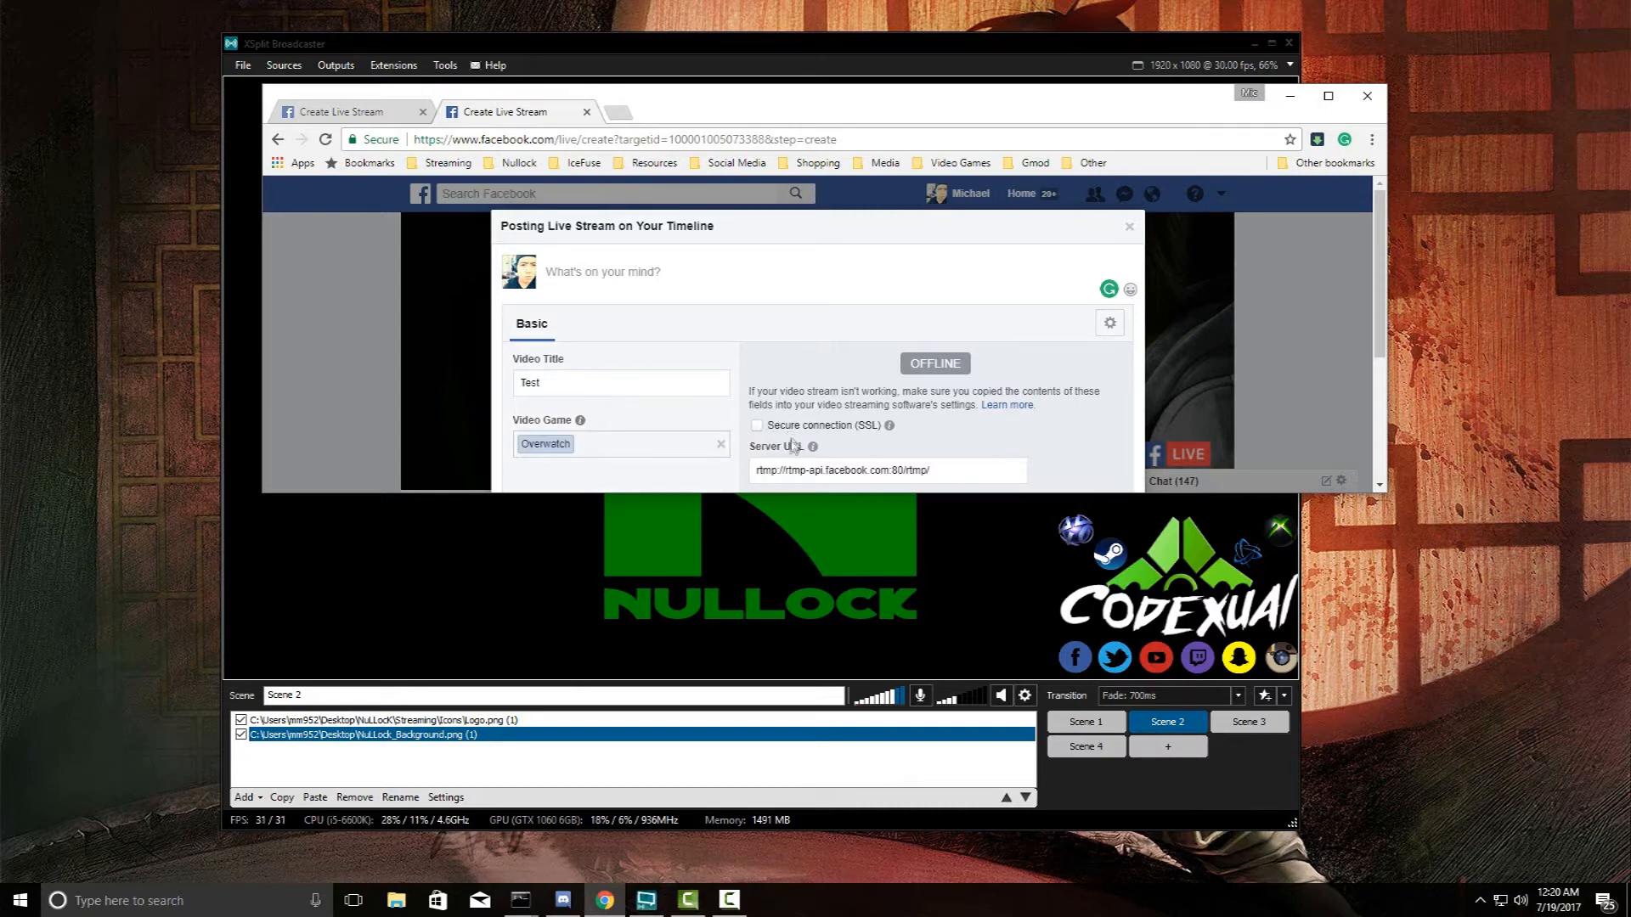
left_click_drag(750, 113, 890, 326)
left_click(520, 48)
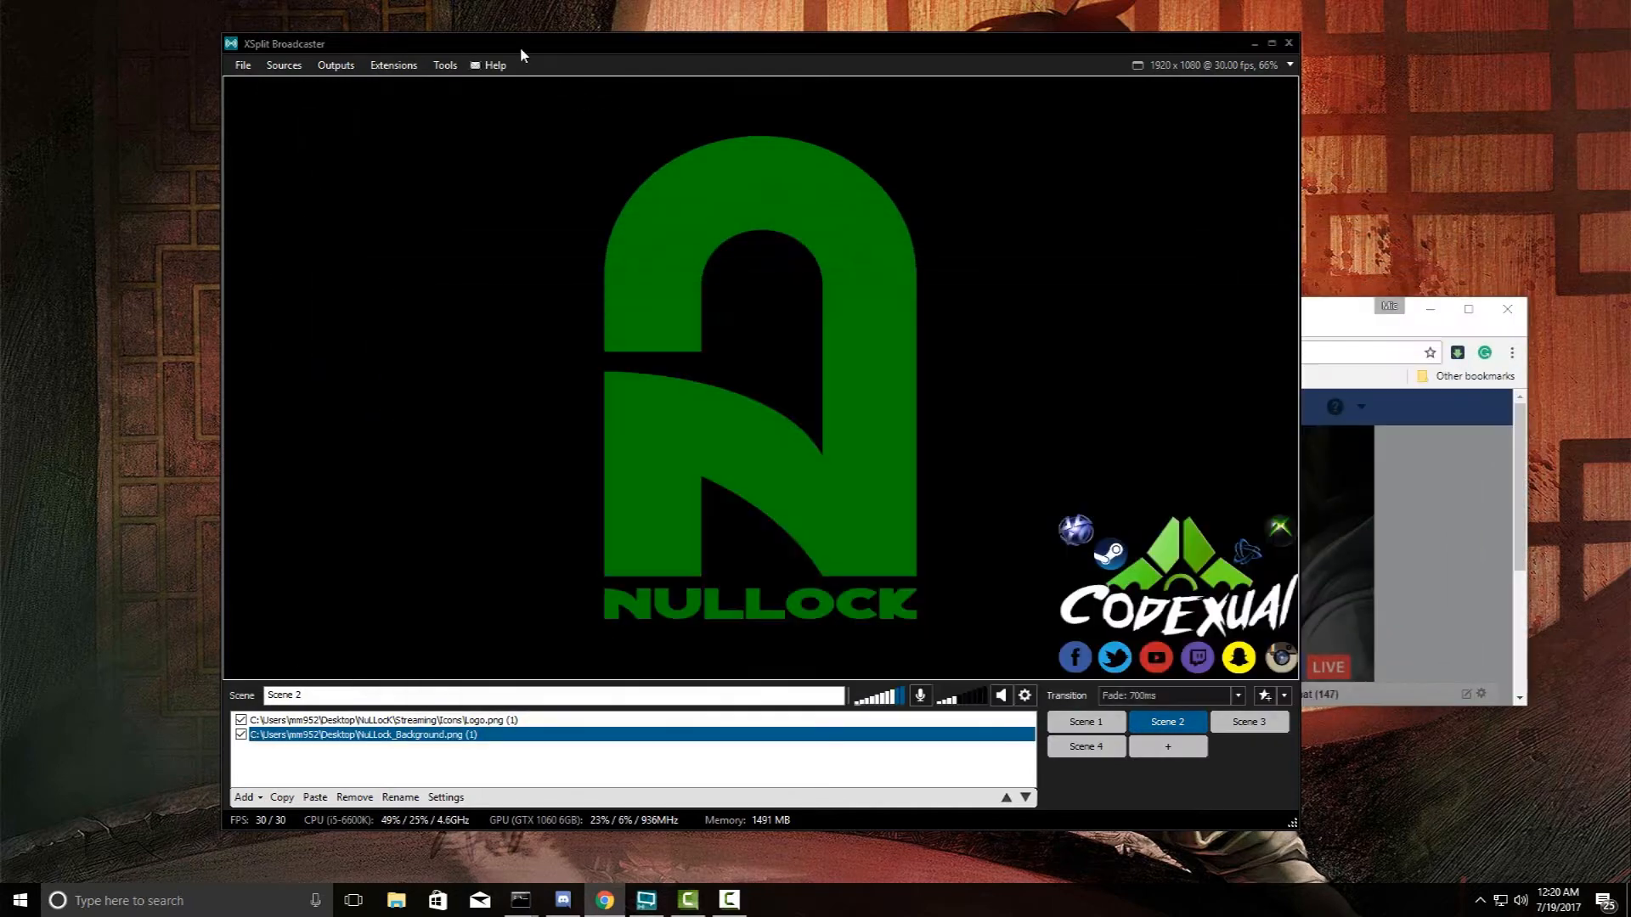
- Dismiss a newly started Facebook Live setup, then remove the first Facebook Live output
left_click(318, 68)
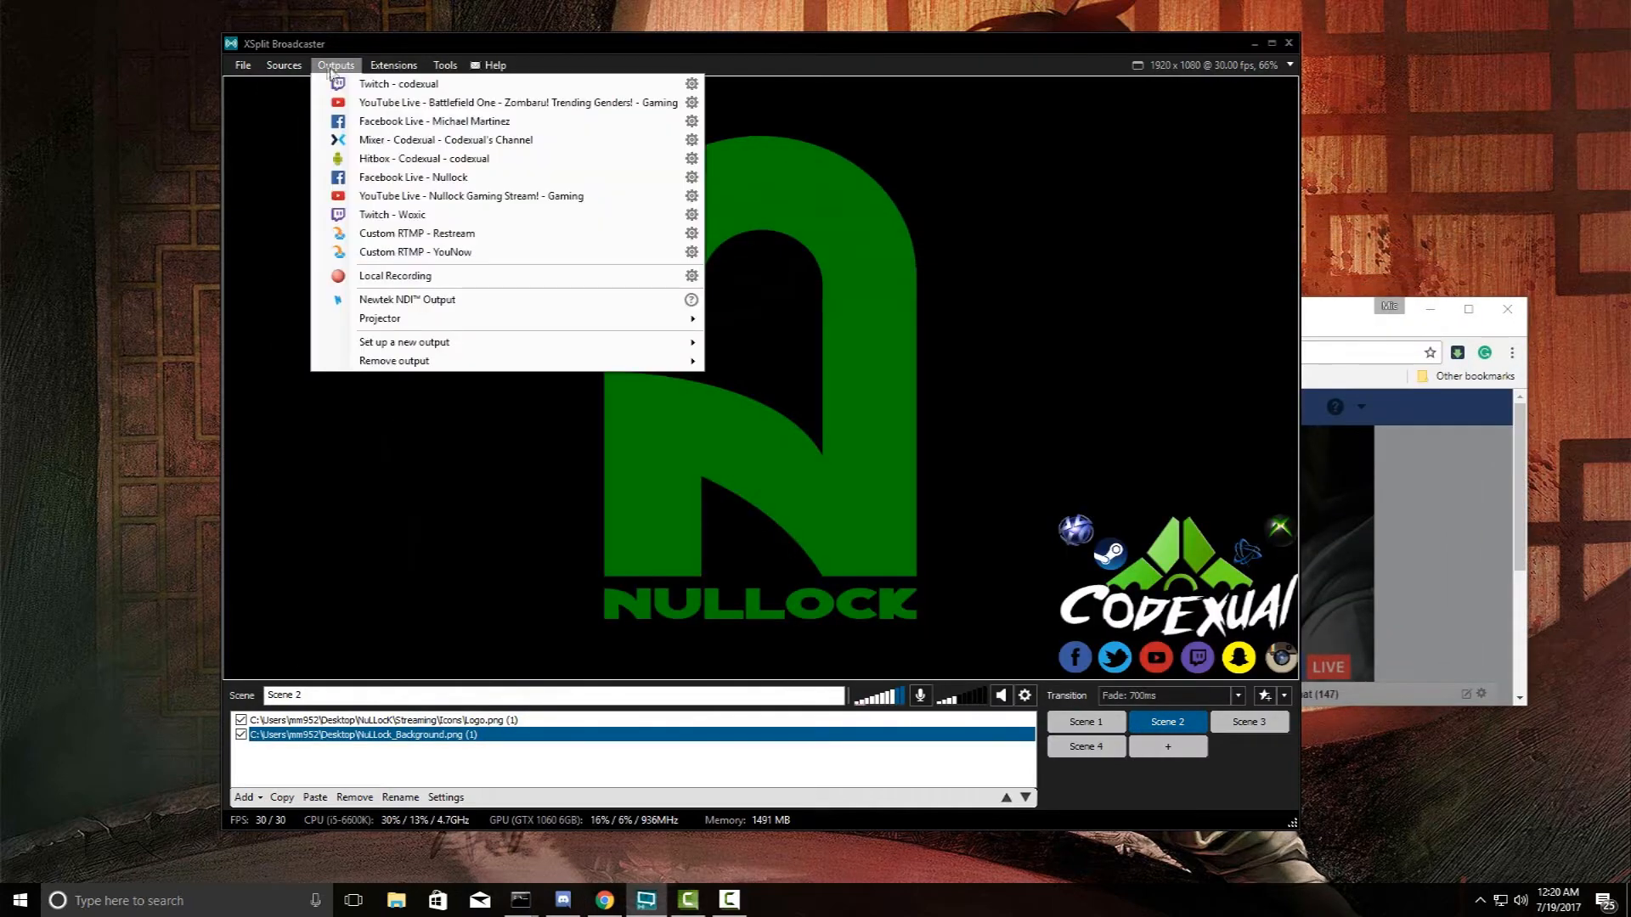
mouse_move(370, 348)
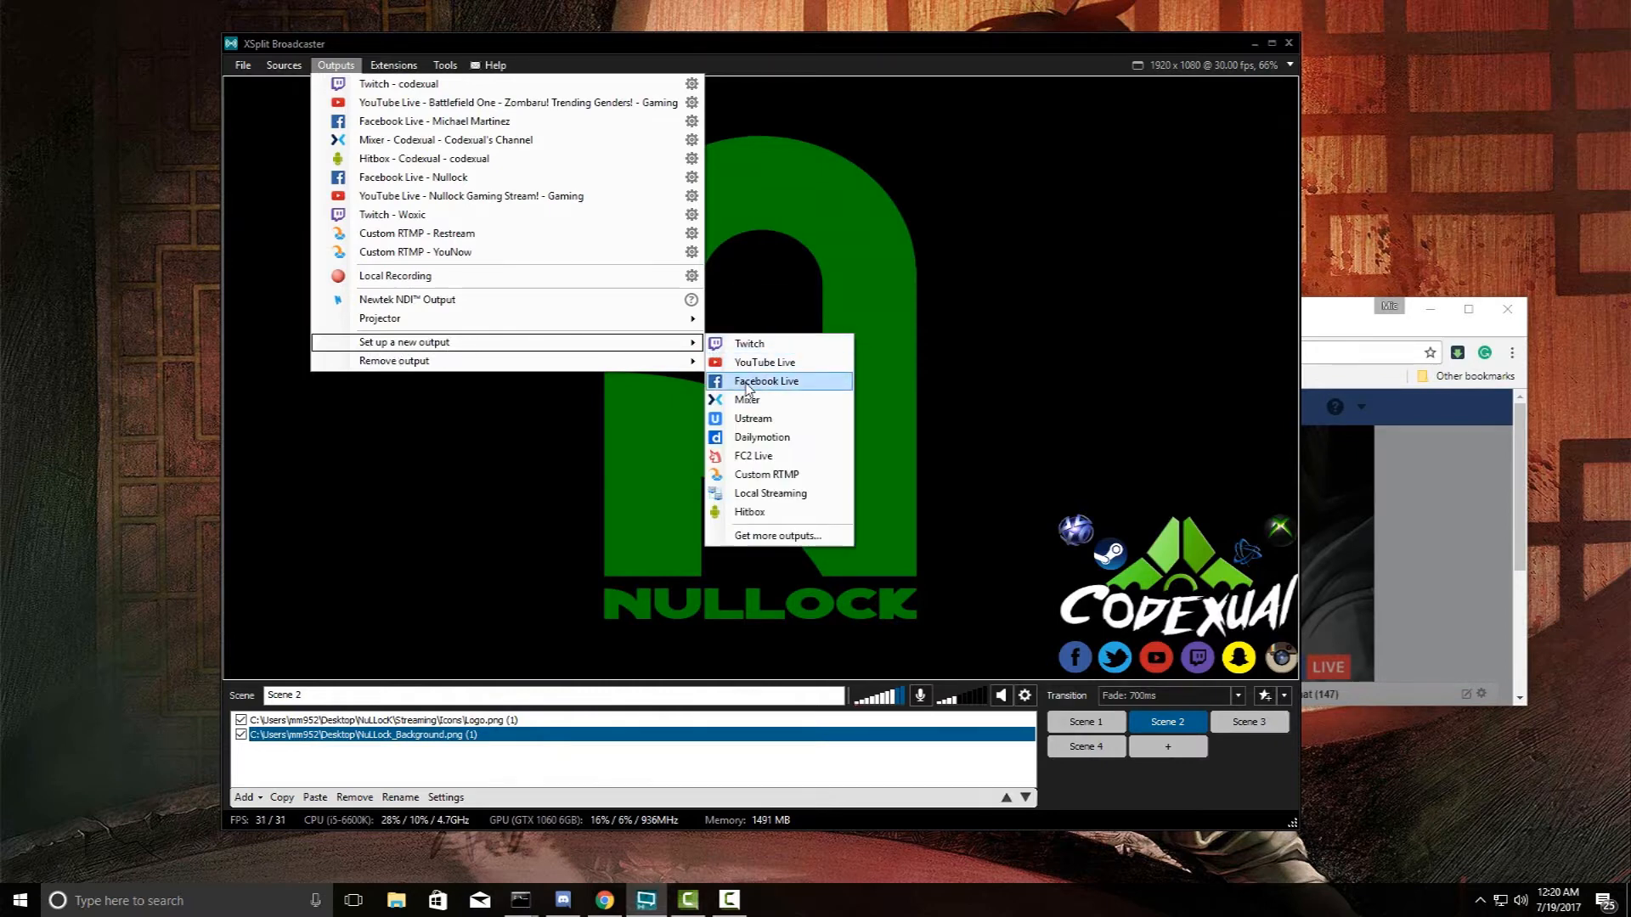
left_click(747, 388)
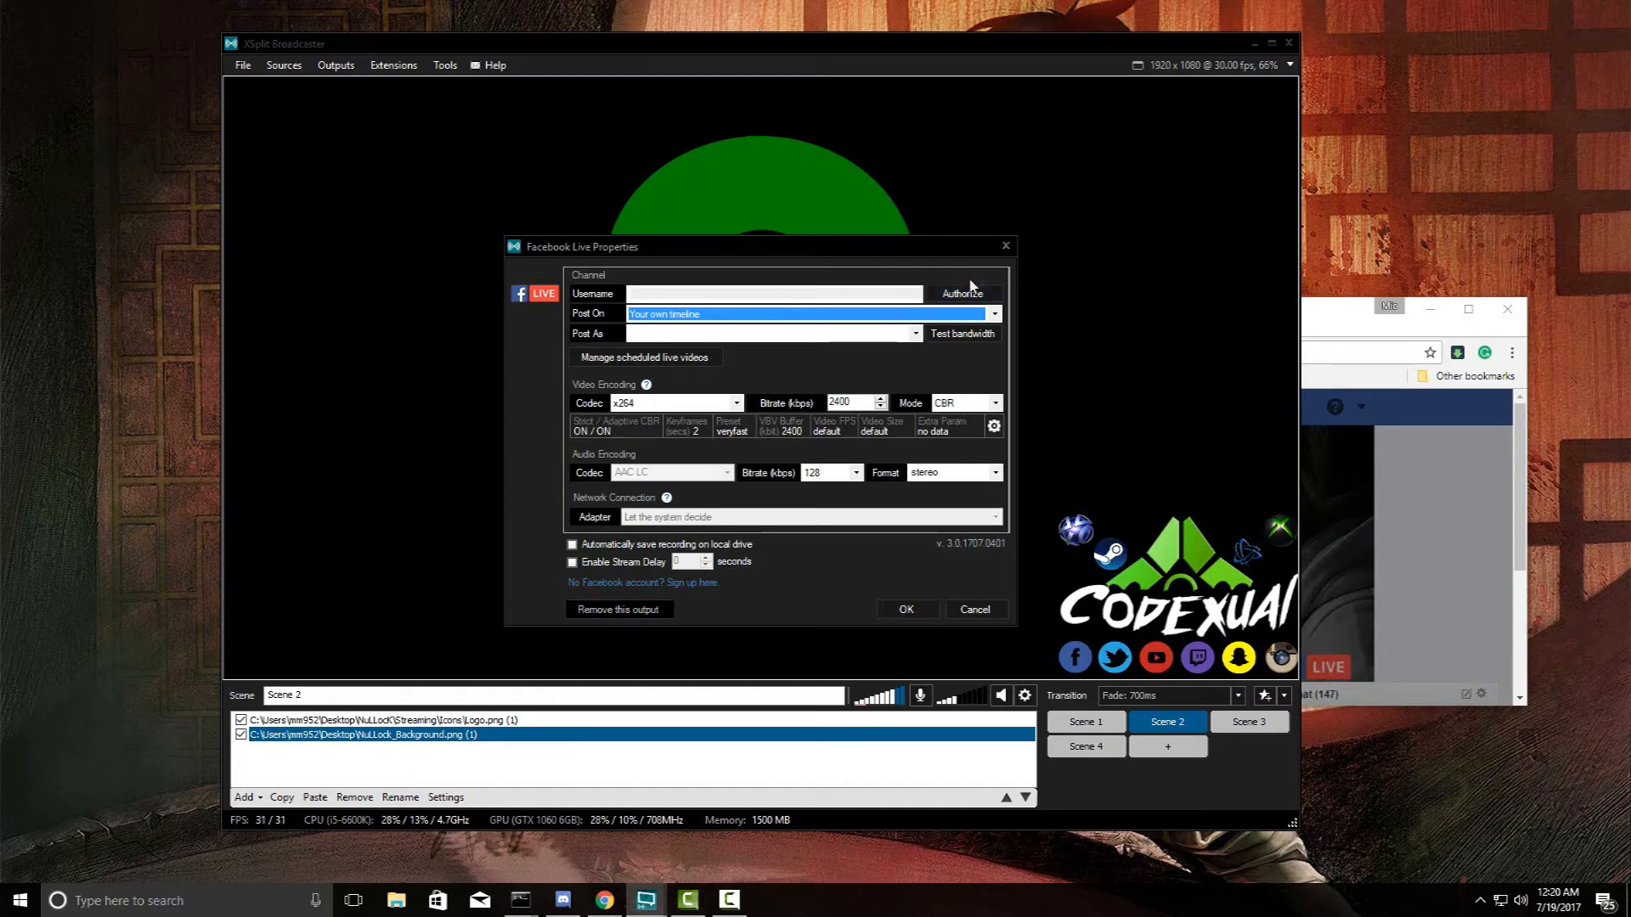
left_click(1005, 246)
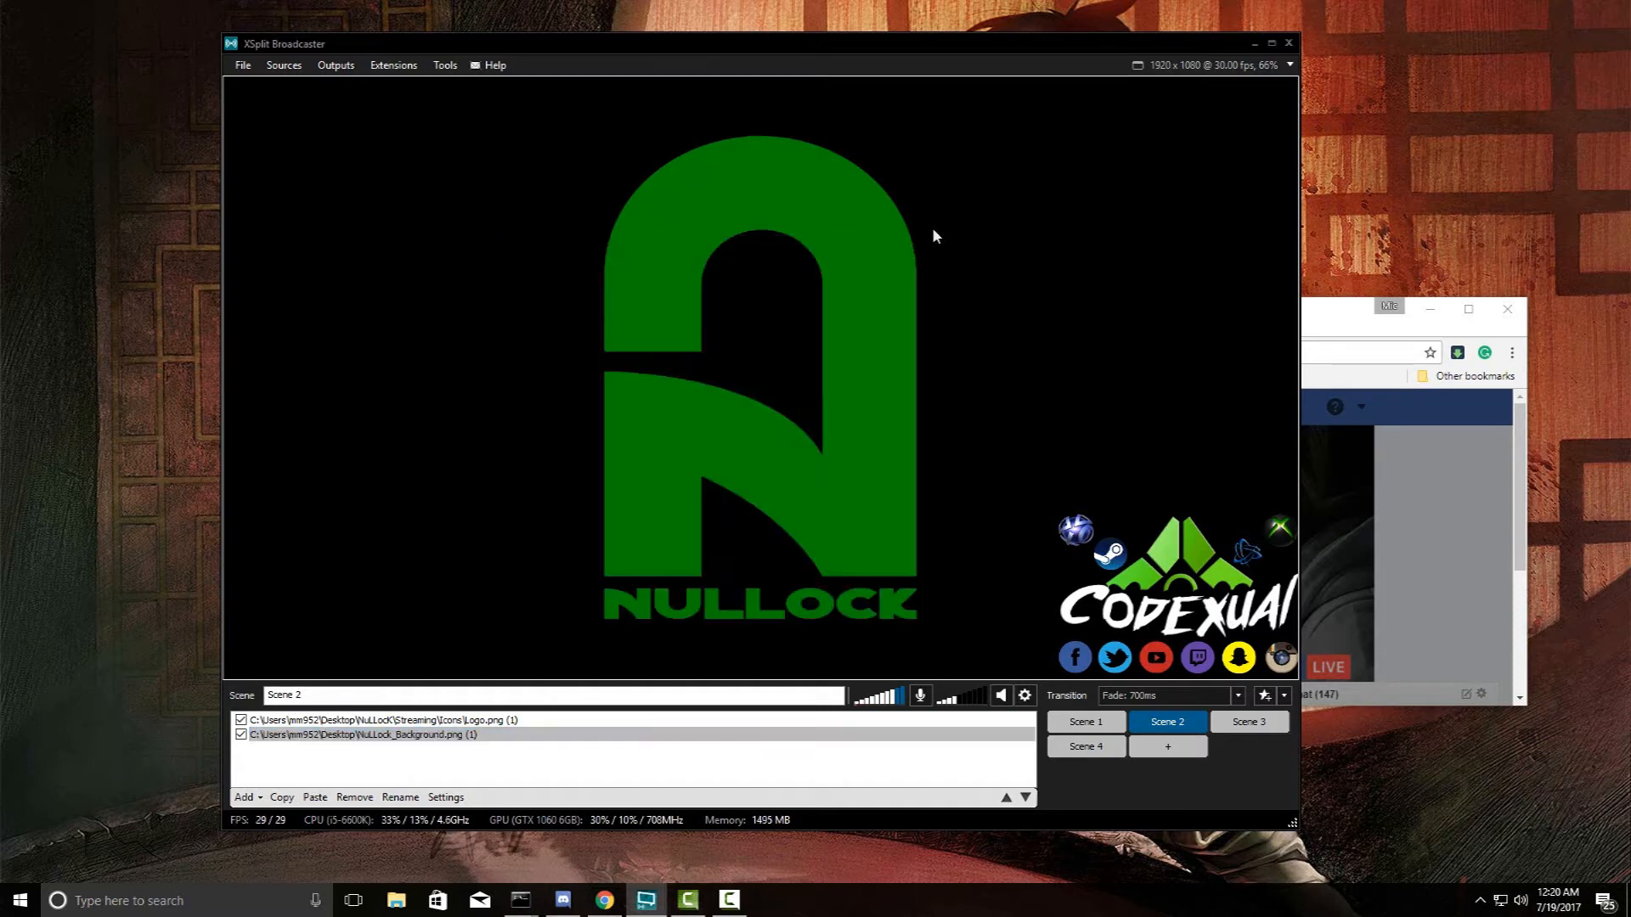
left_click(334, 66)
left_click(695, 127)
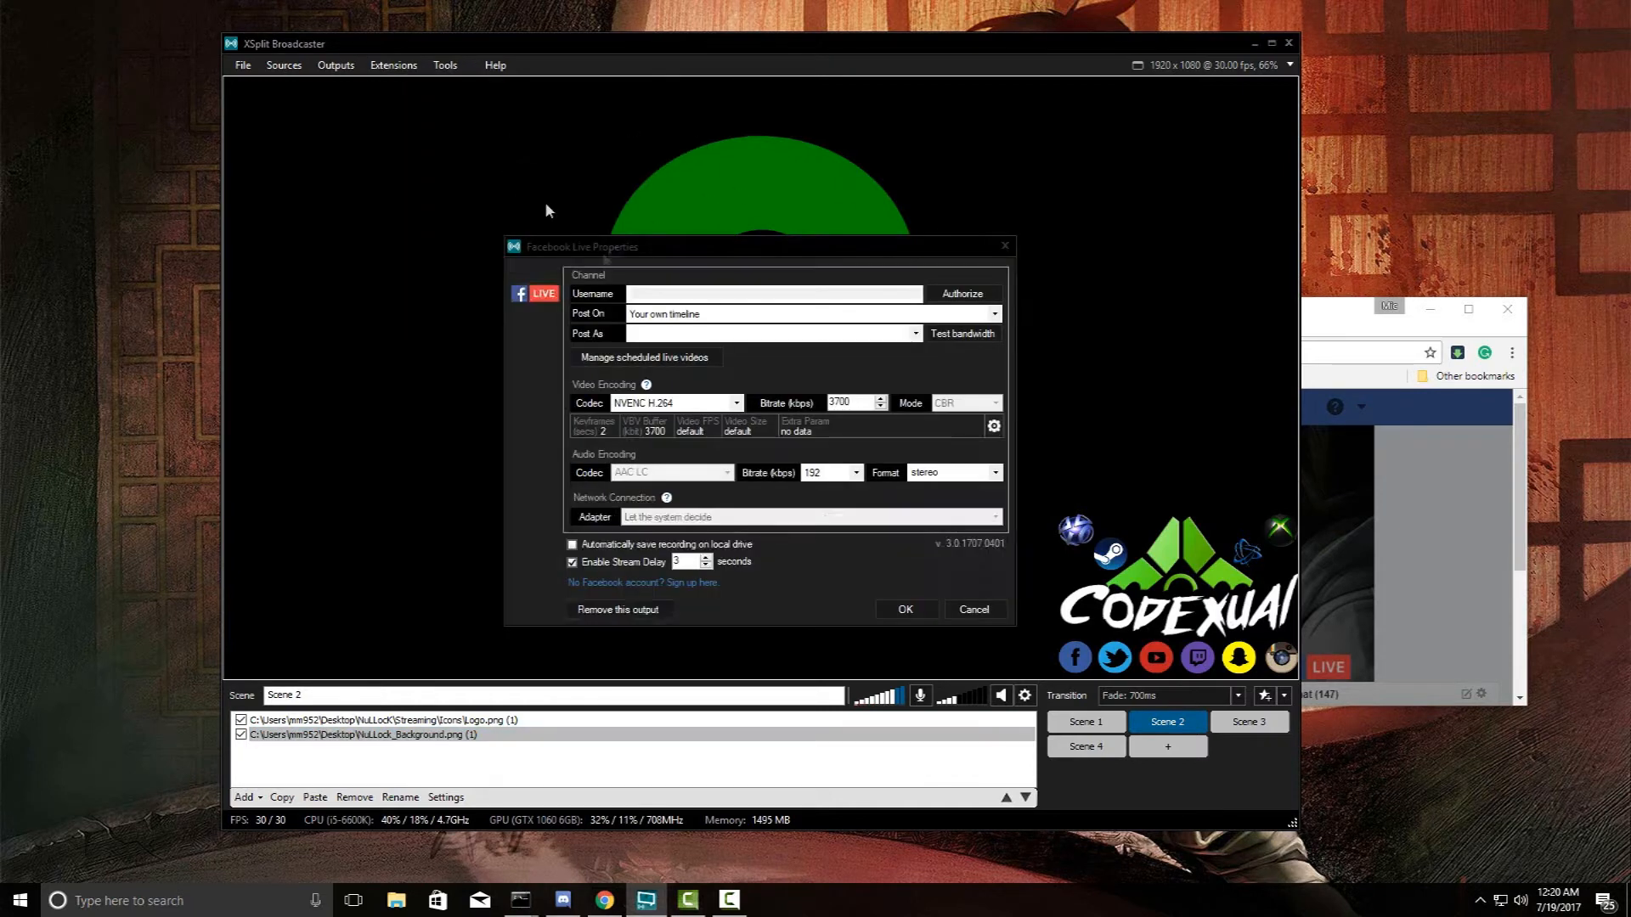
left_click(664, 612)
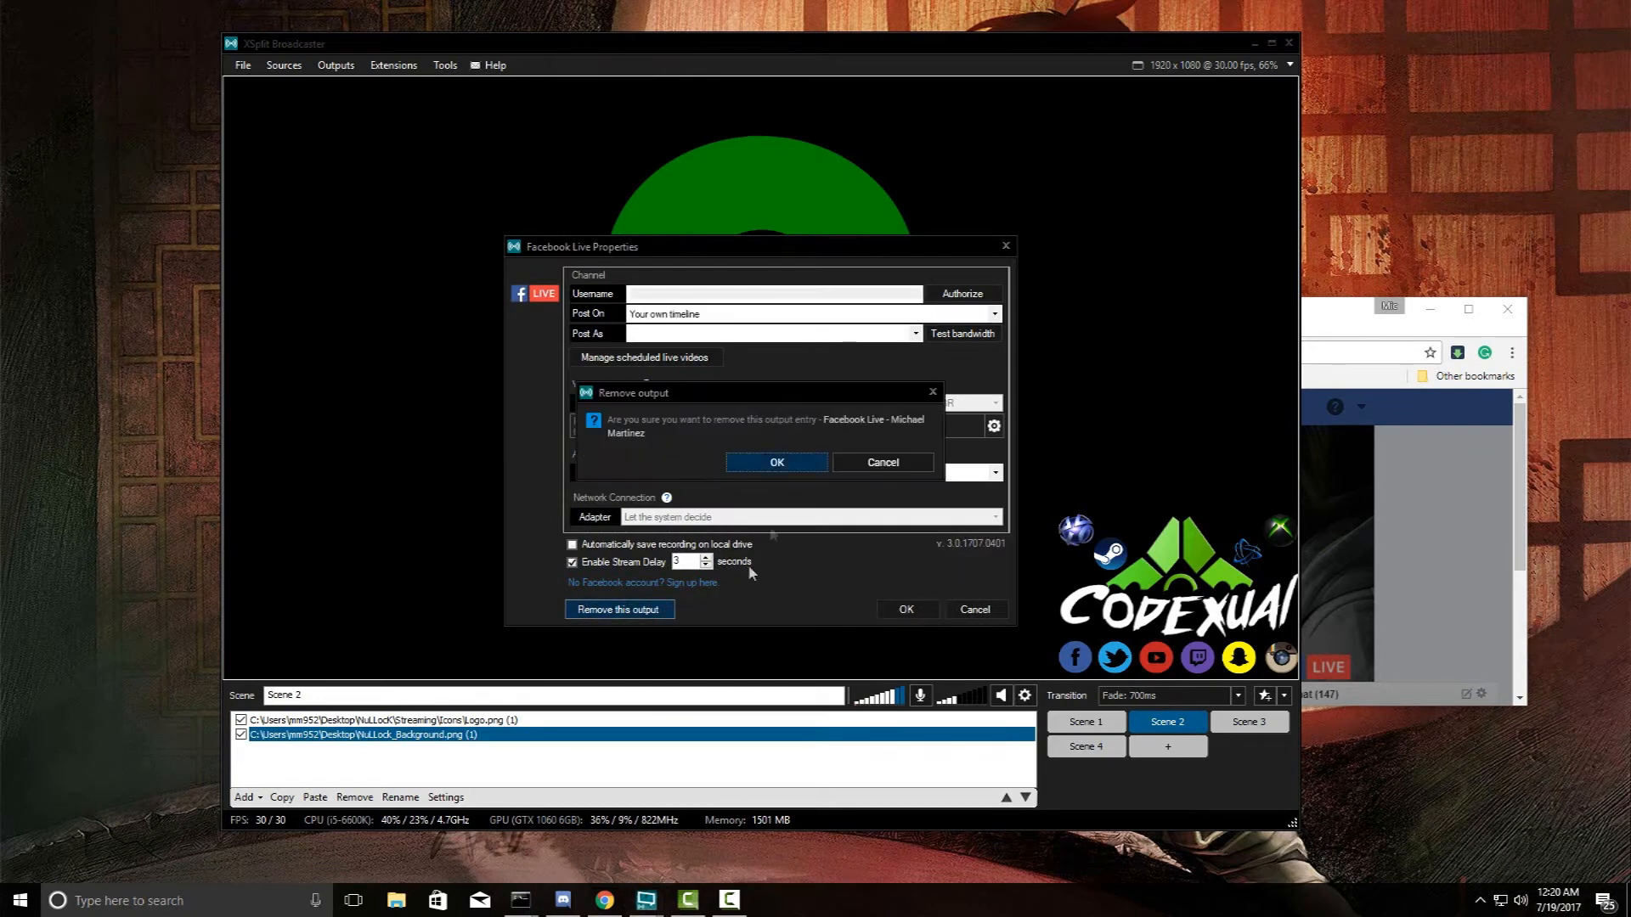
left_click(768, 464)
- Remove the remaining Facebook Live output and recheck the outputs list
left_click(337, 67)
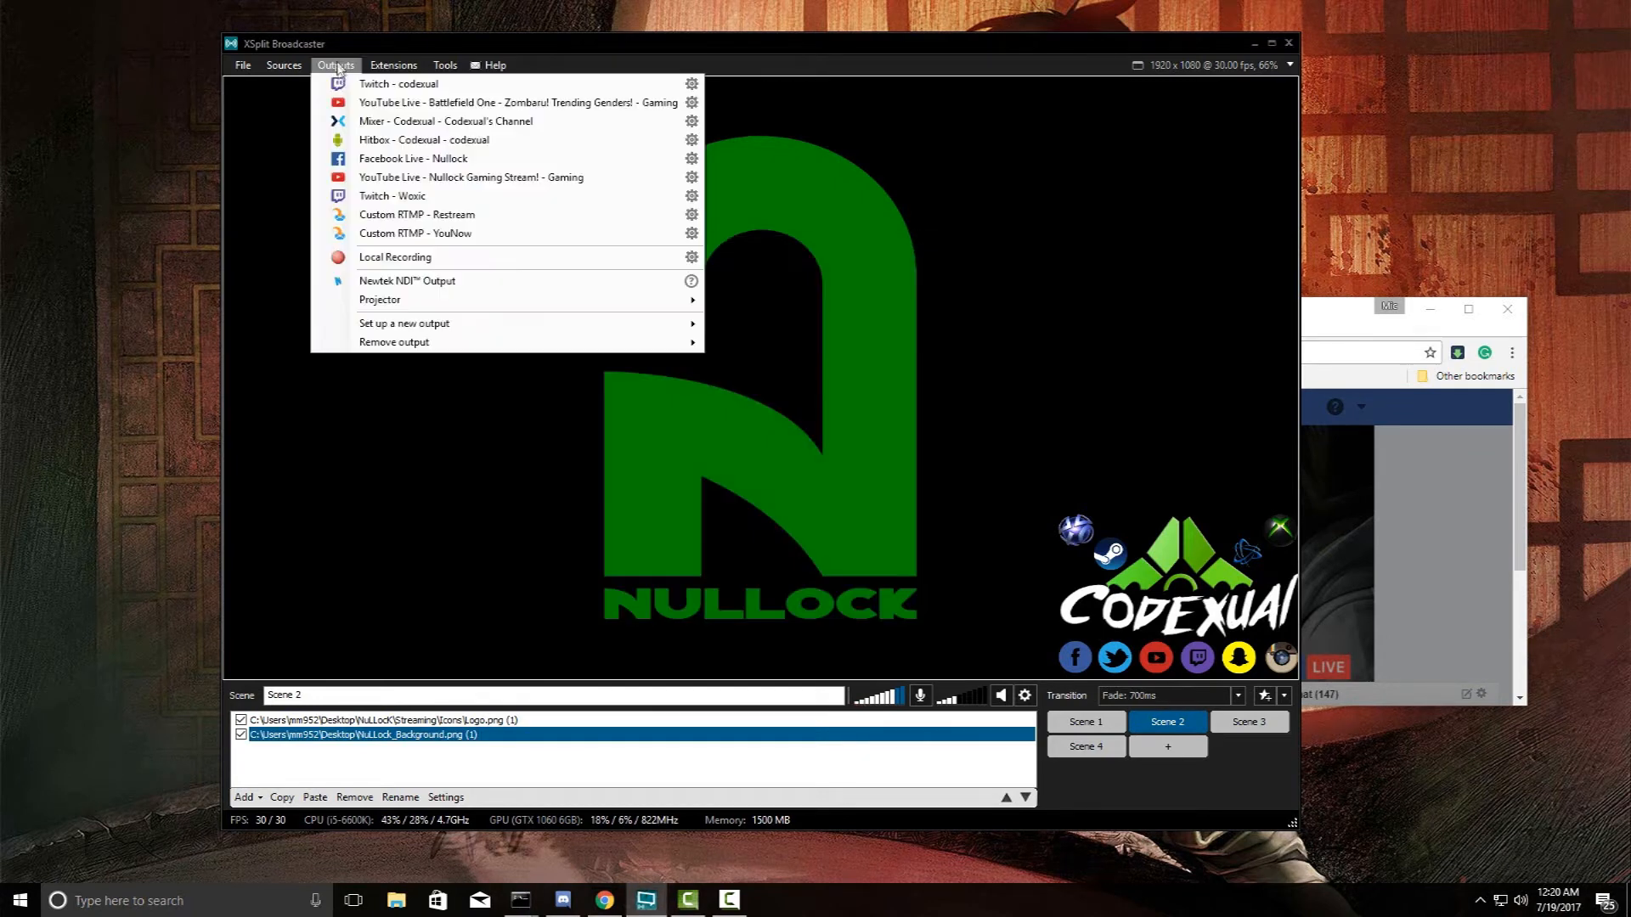
left_click(691, 160)
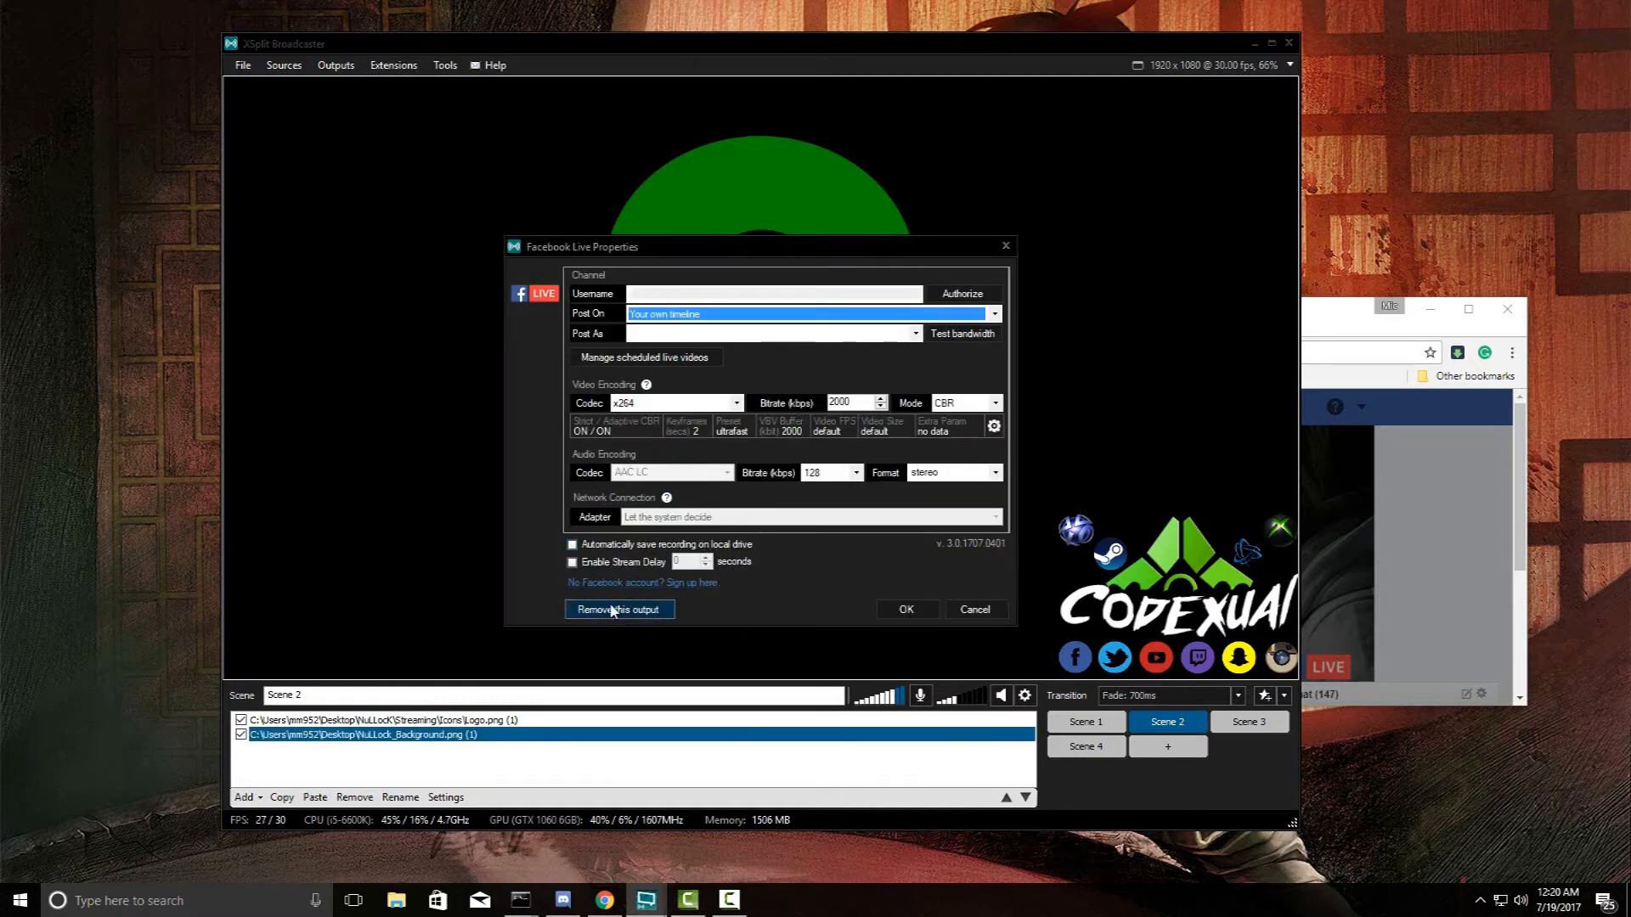
left_click(631, 611)
left_click(752, 462)
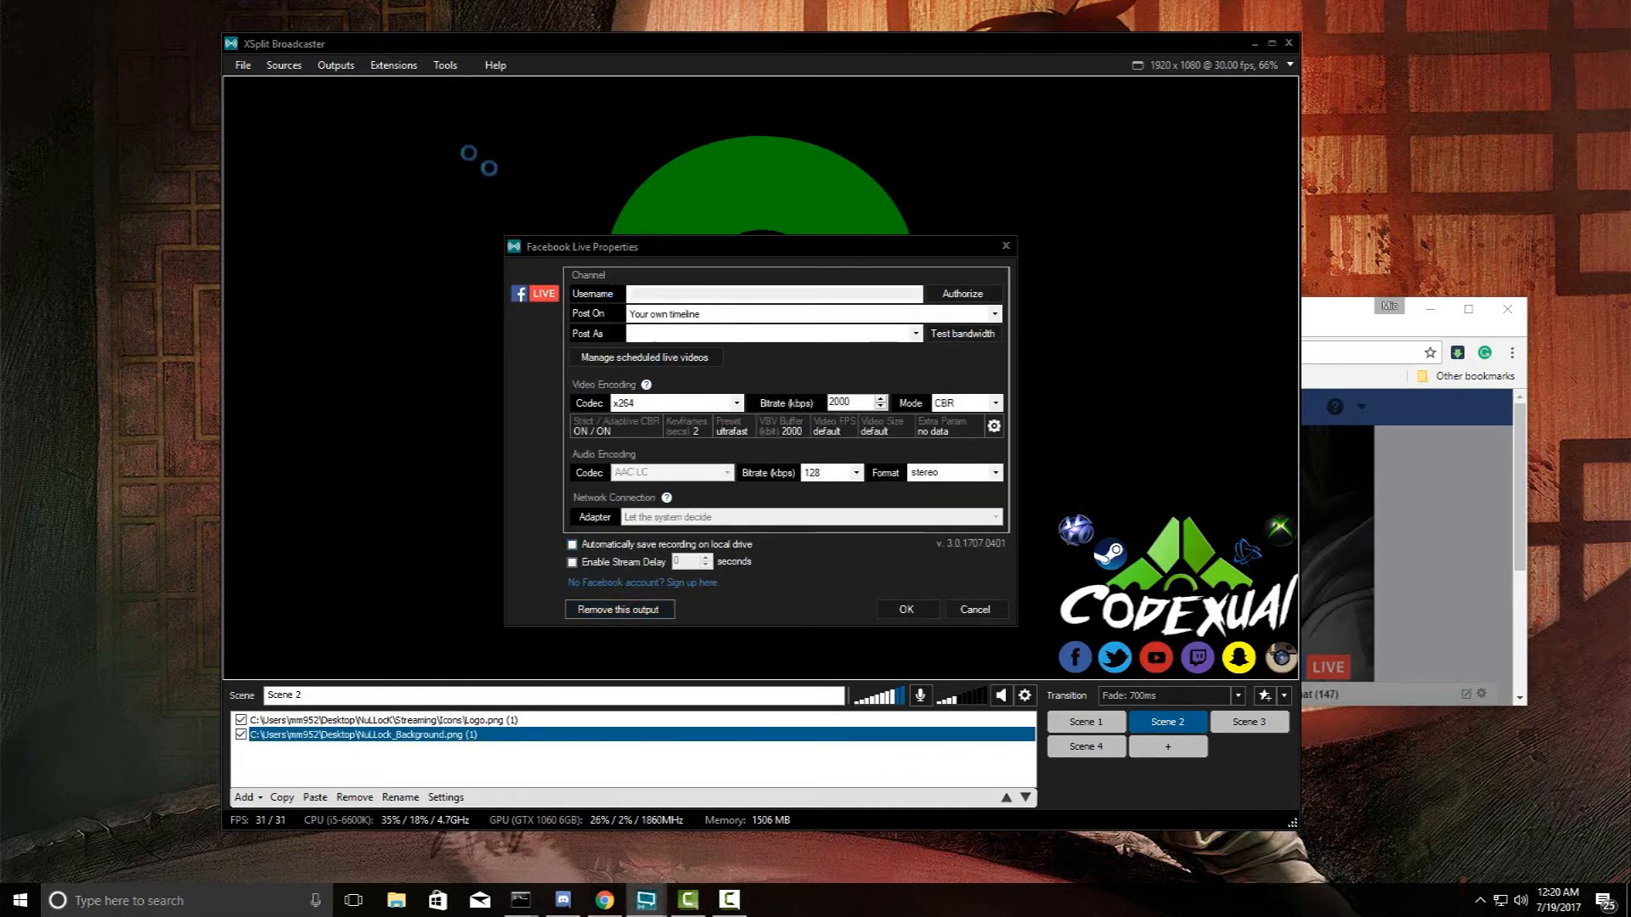
left_click(338, 66)
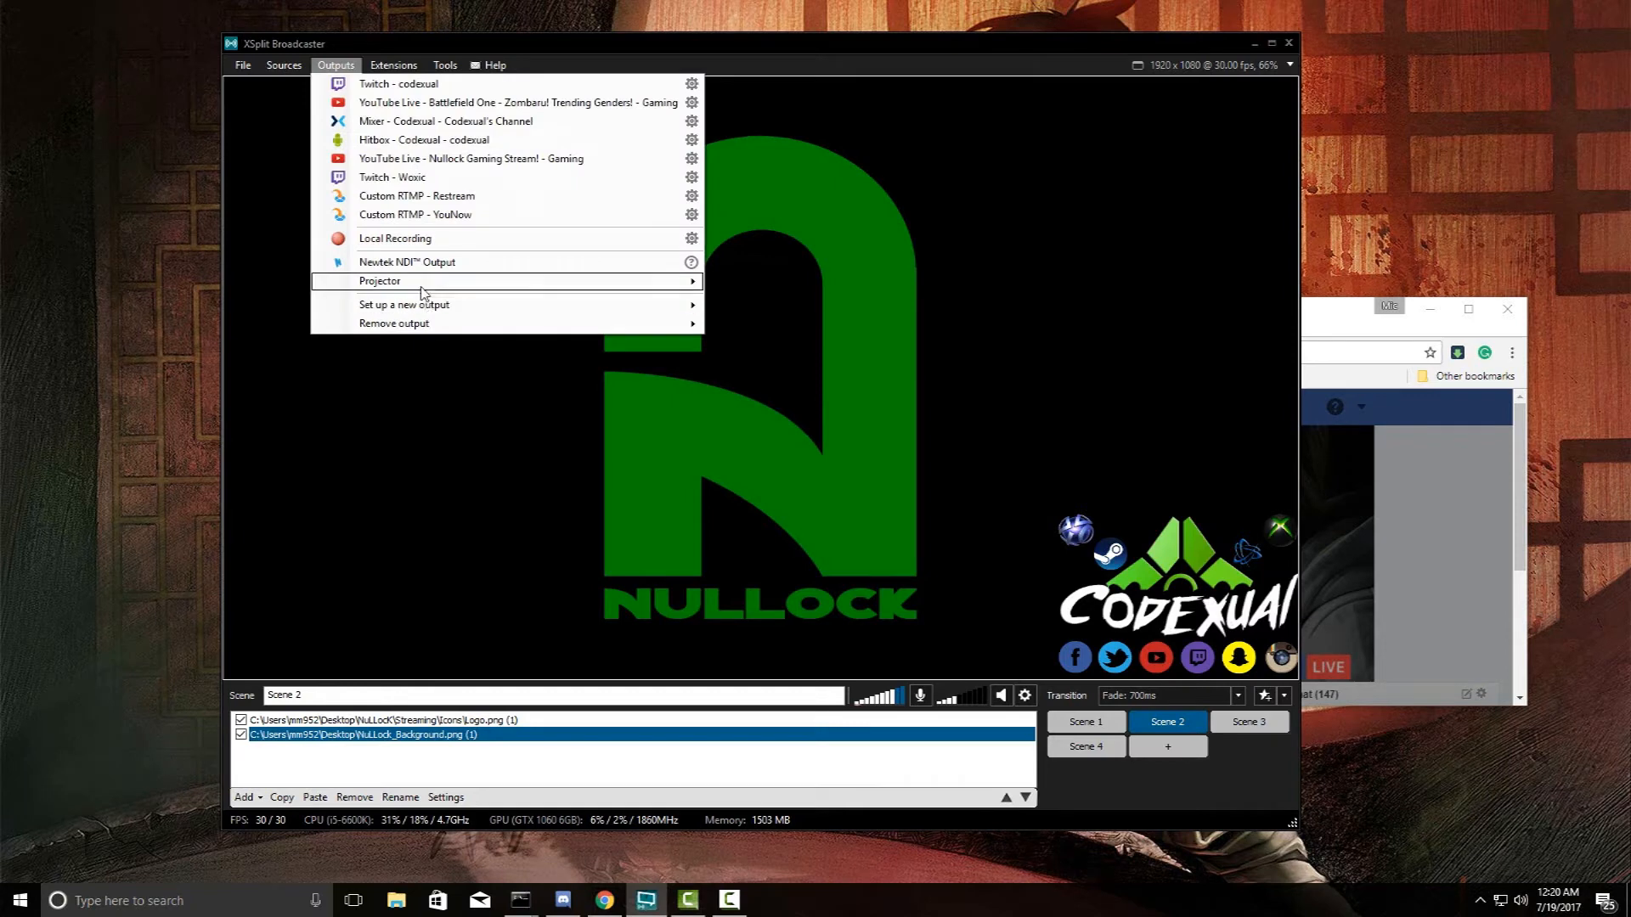
mouse_move(425, 311)
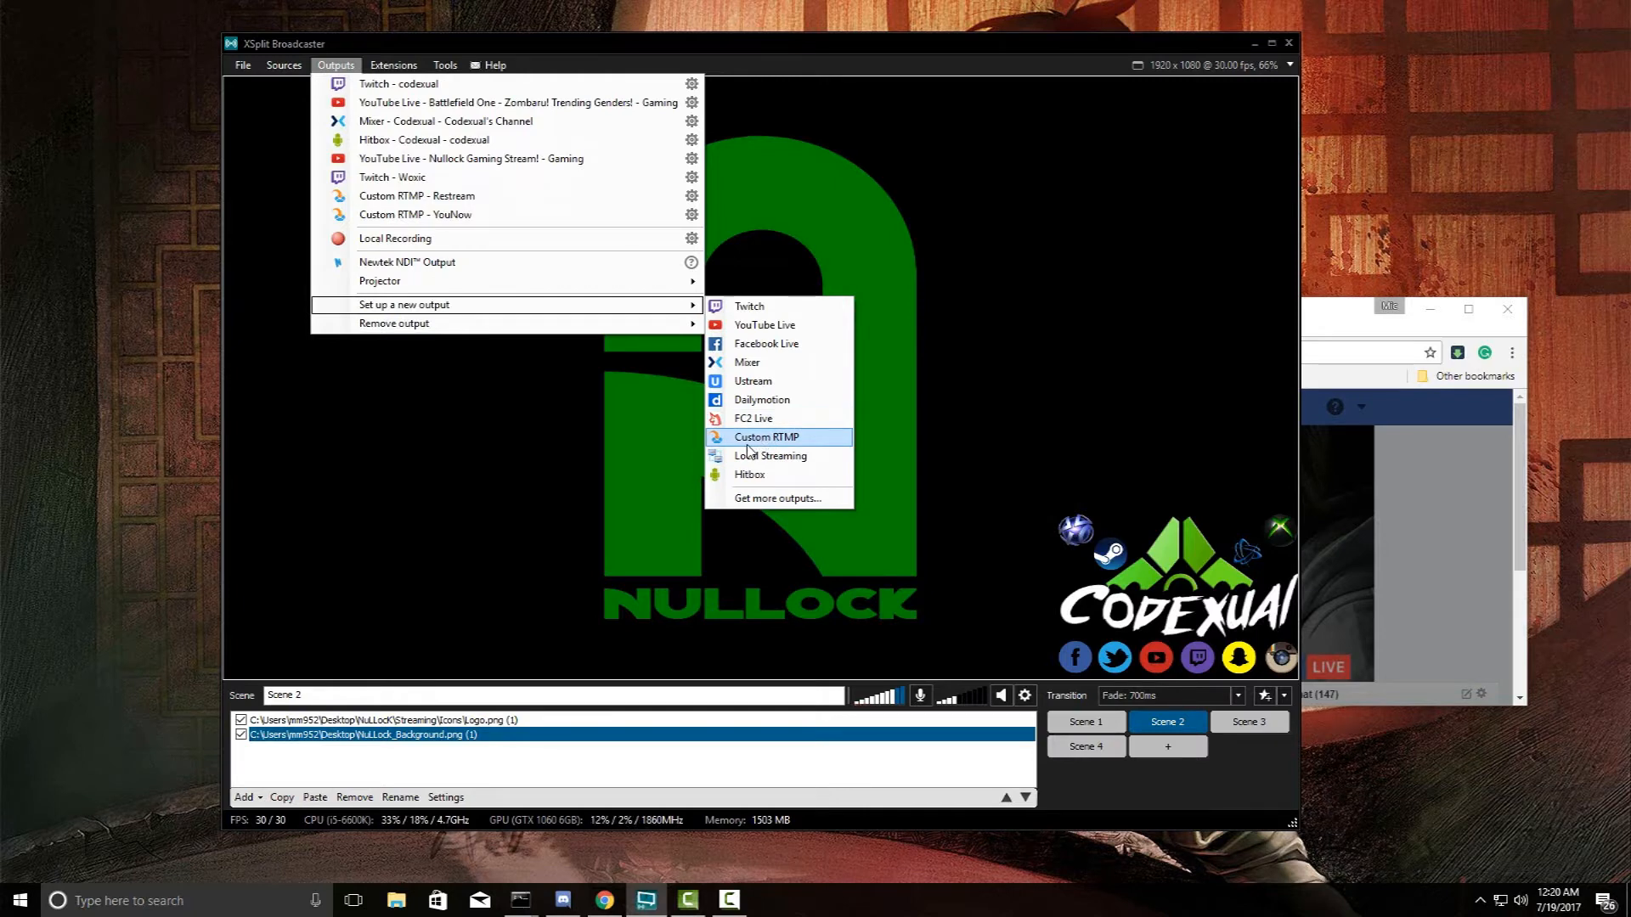
- Create a Custom RTMP output named Custom FB, description Facebook, with Facebook's RTMP URL pasted
left_click(747, 441)
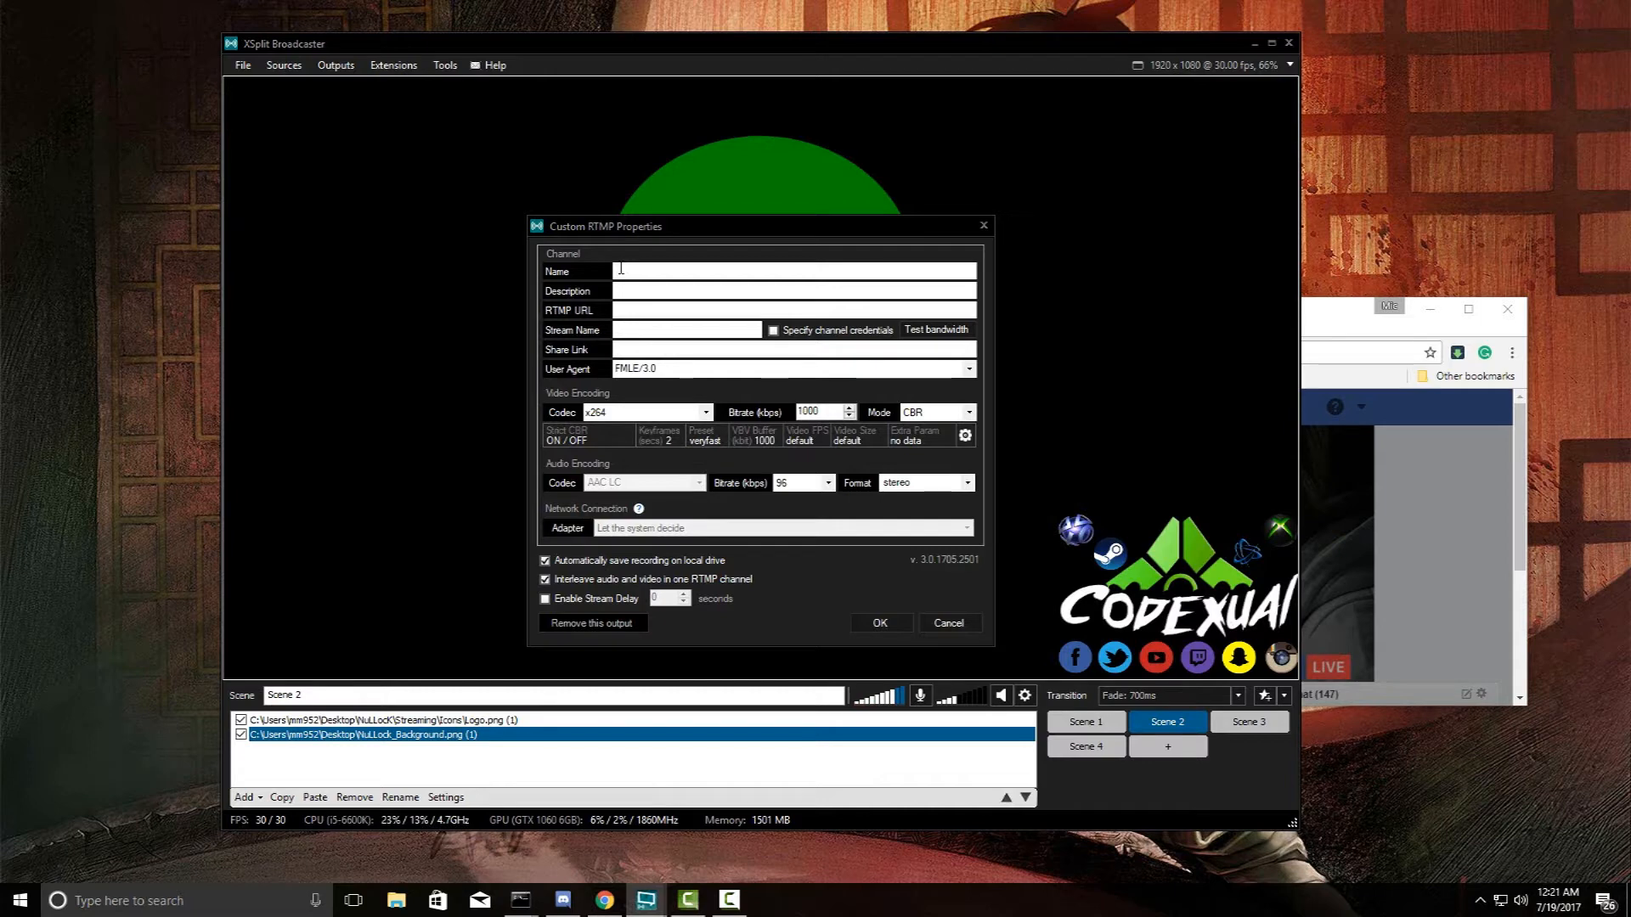
type("ustom GBFB")
key("Tab")
type("Facebook")
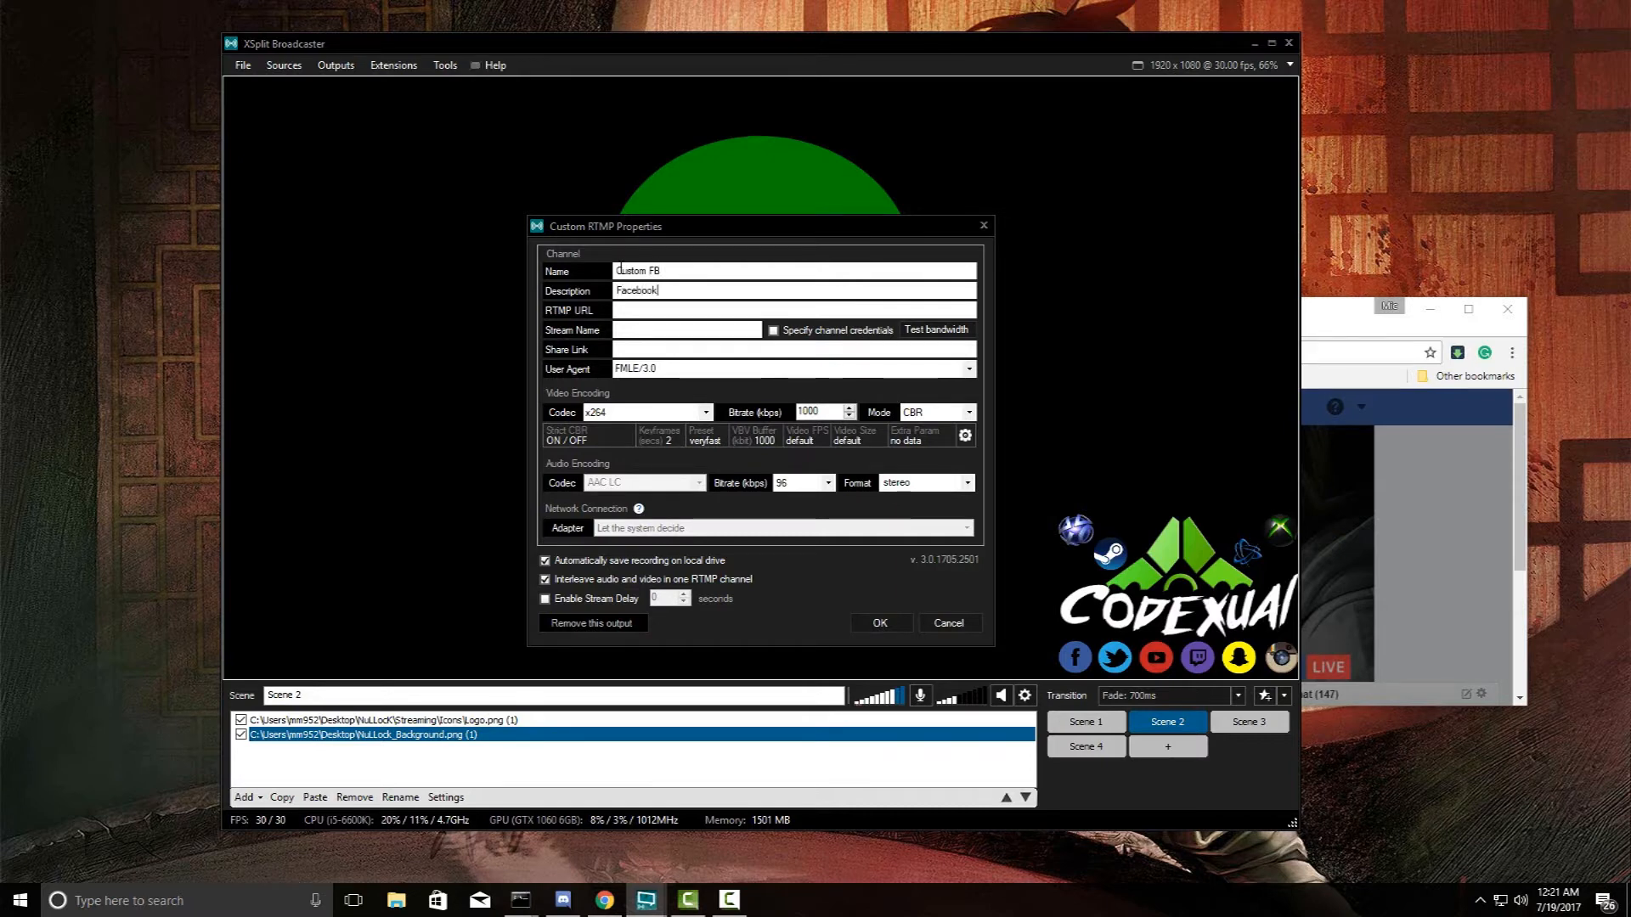
type(" My")
key("BackSpace")
key("BackSpace")
key("Tab")
type("rtmp://rtmp-api.facebook.com:80/rtmp/")
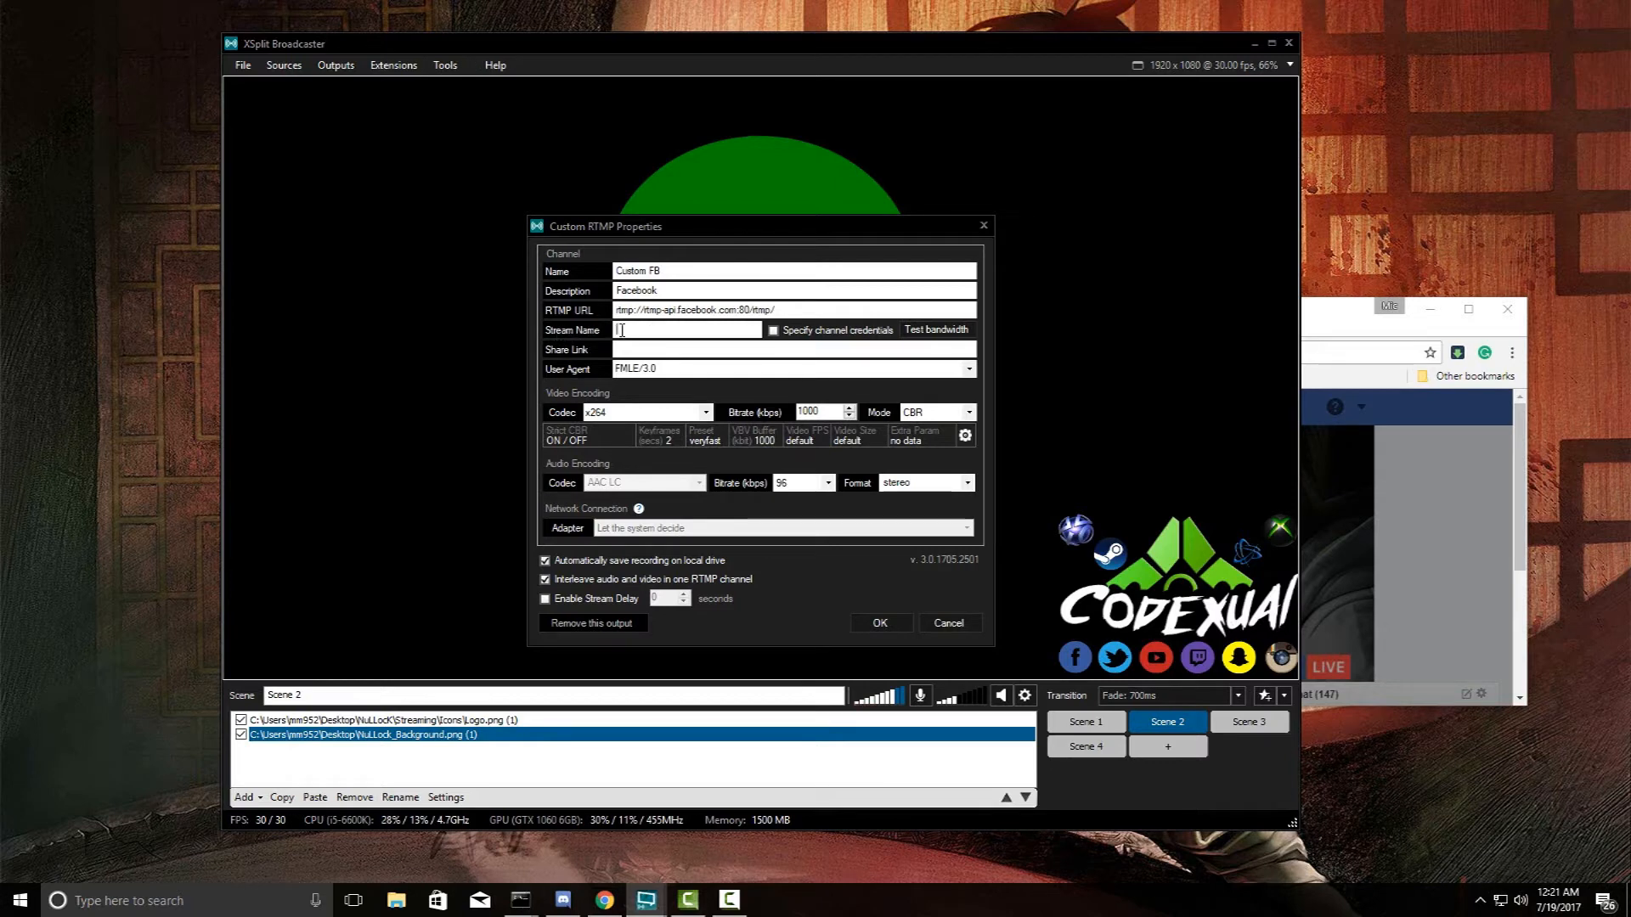
- Set the Custom FB output's codec to NVENC H.264 and save it
left_click_drag(679, 236, 710, 206)
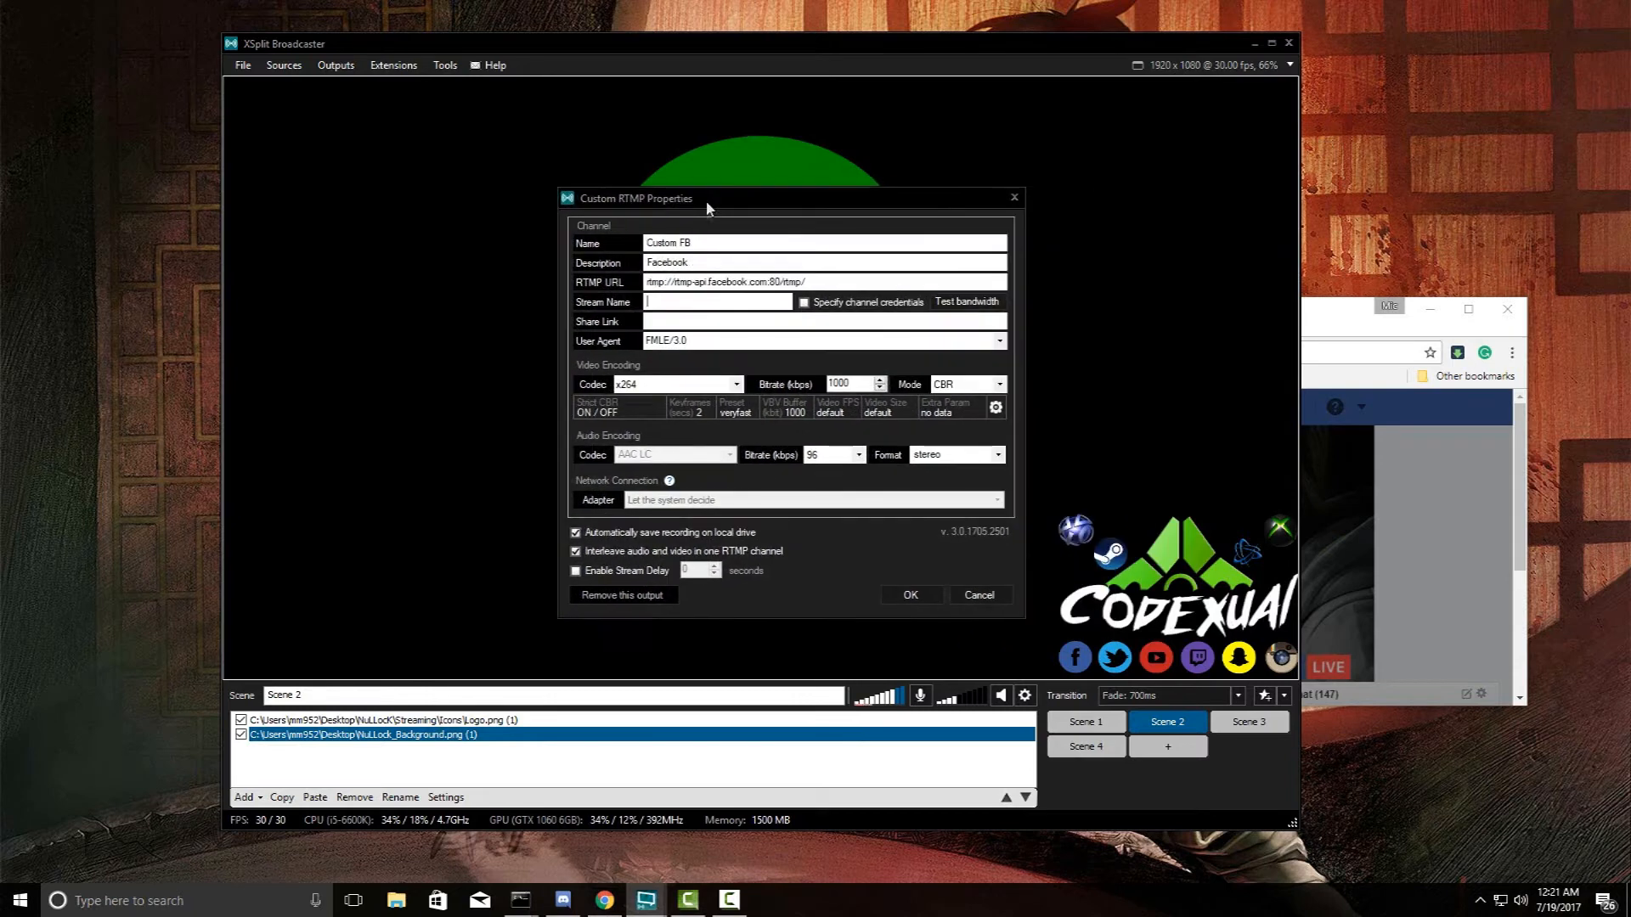
left_click(737, 384)
left_click(671, 410)
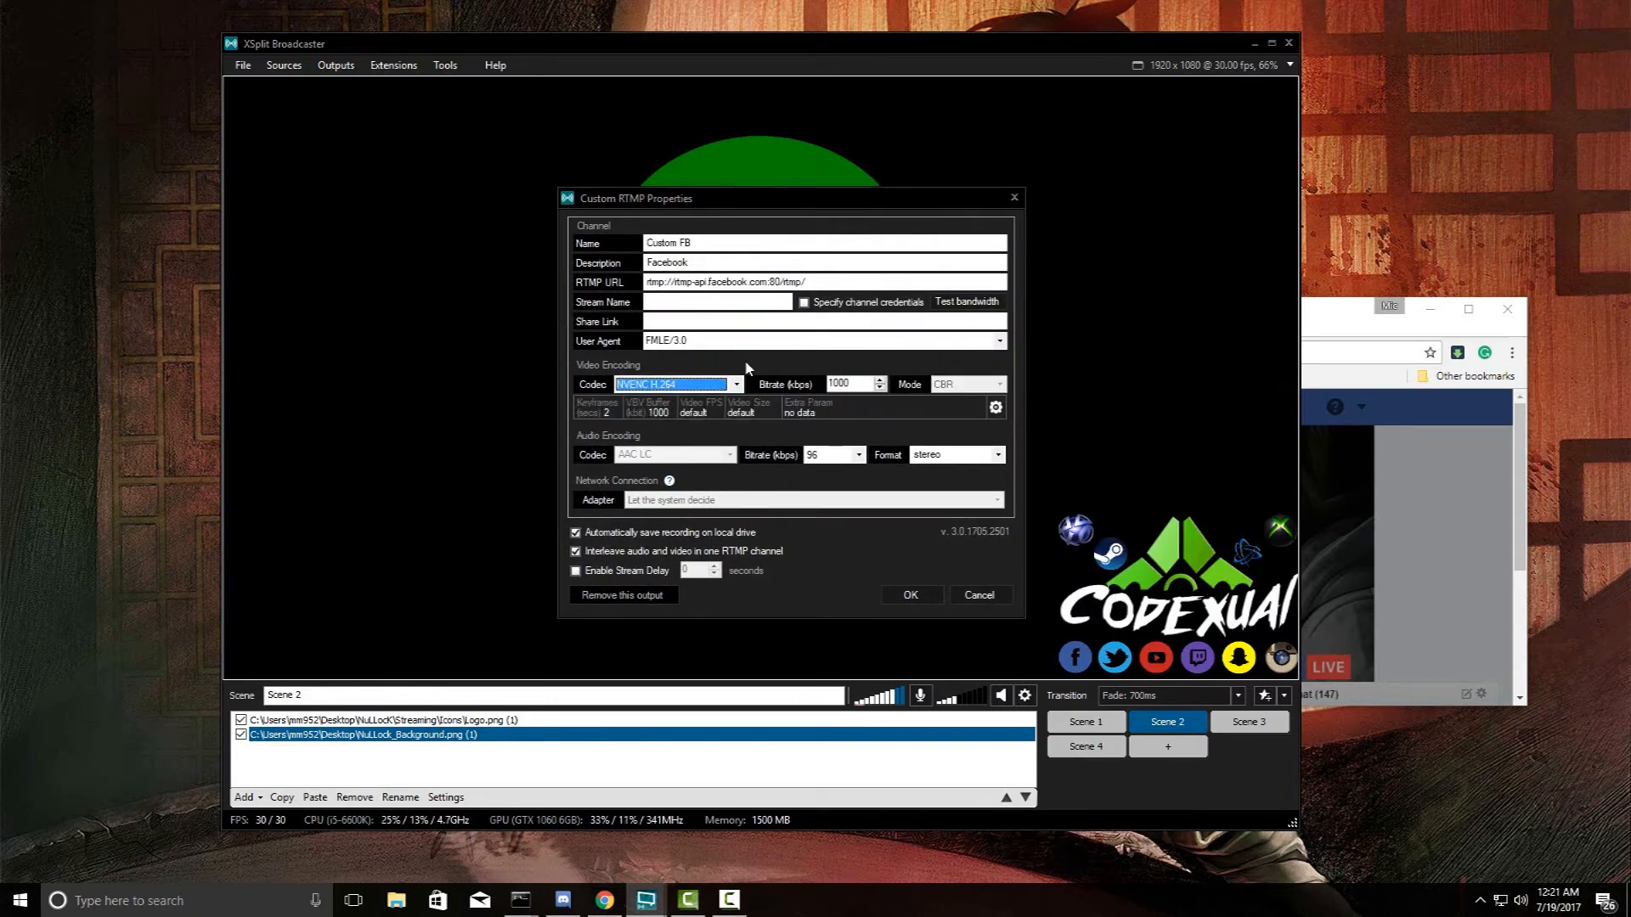
left_click(671, 303)
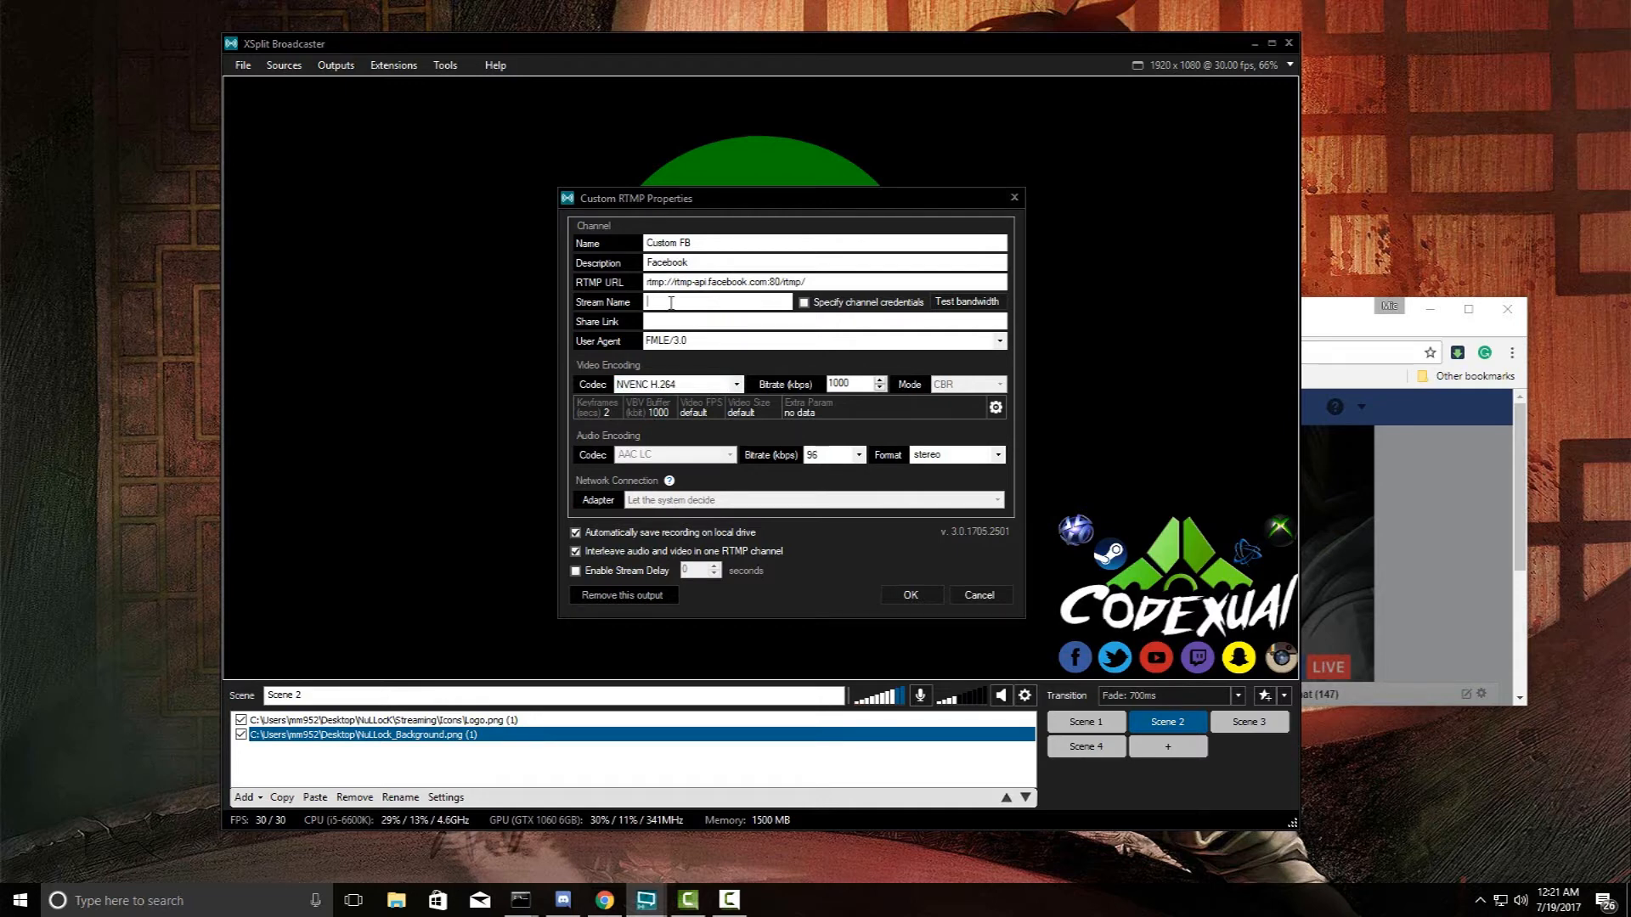
left_click(912, 594)
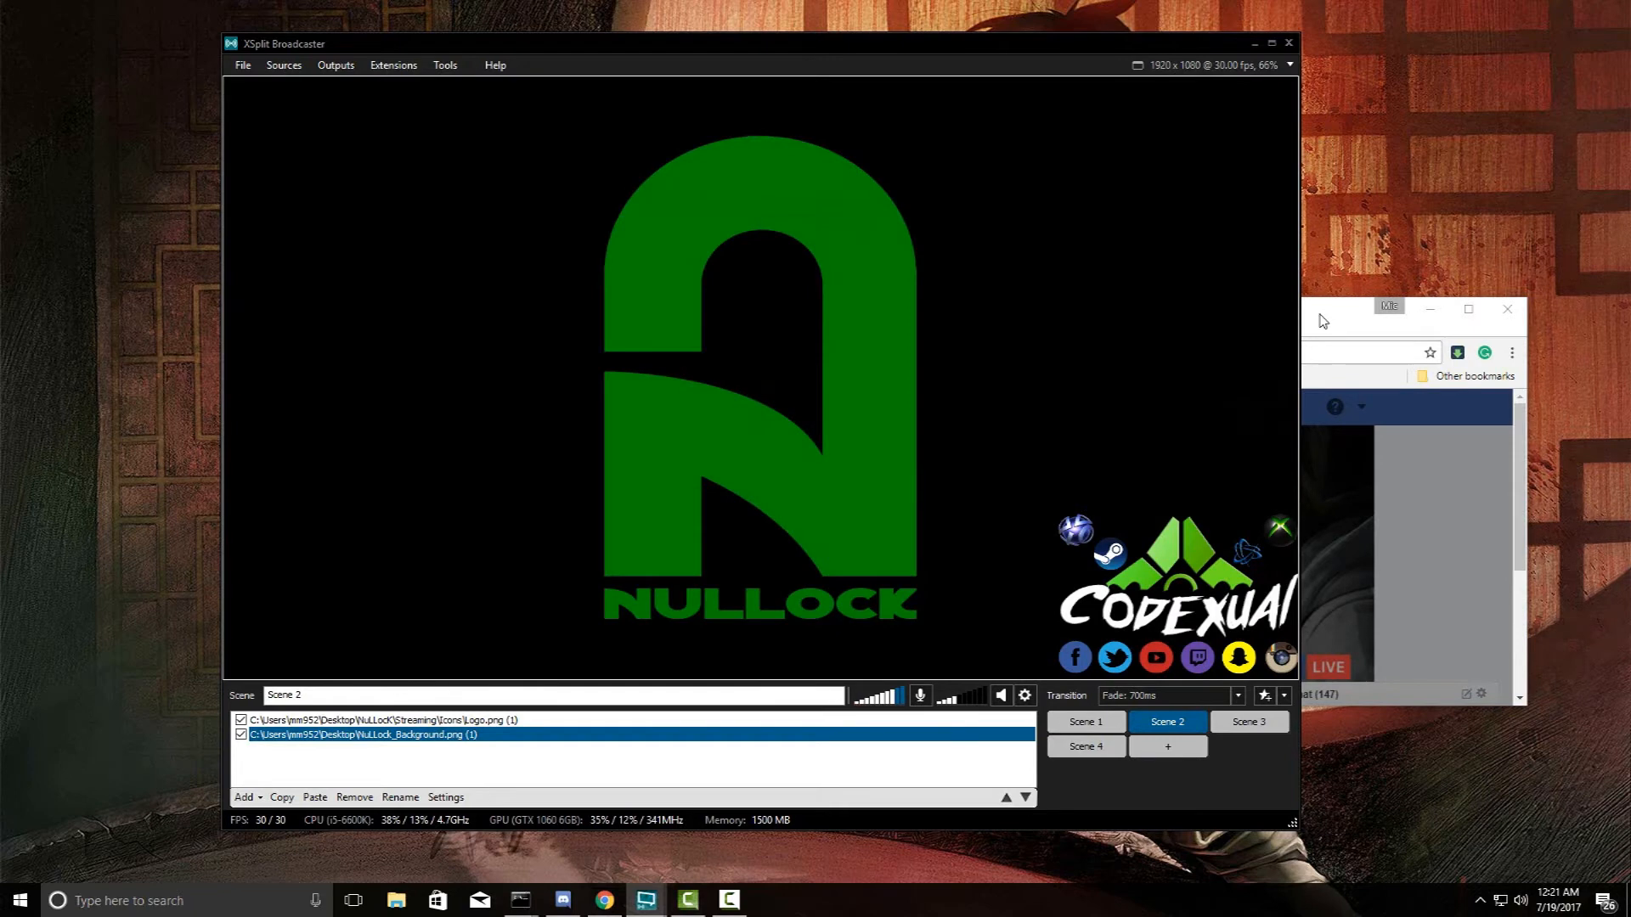
- Push the browser aside and confirm 'Custom RTMP - Custom FB' appears under Outputs
left_click_drag(1318, 318, 1630, 357)
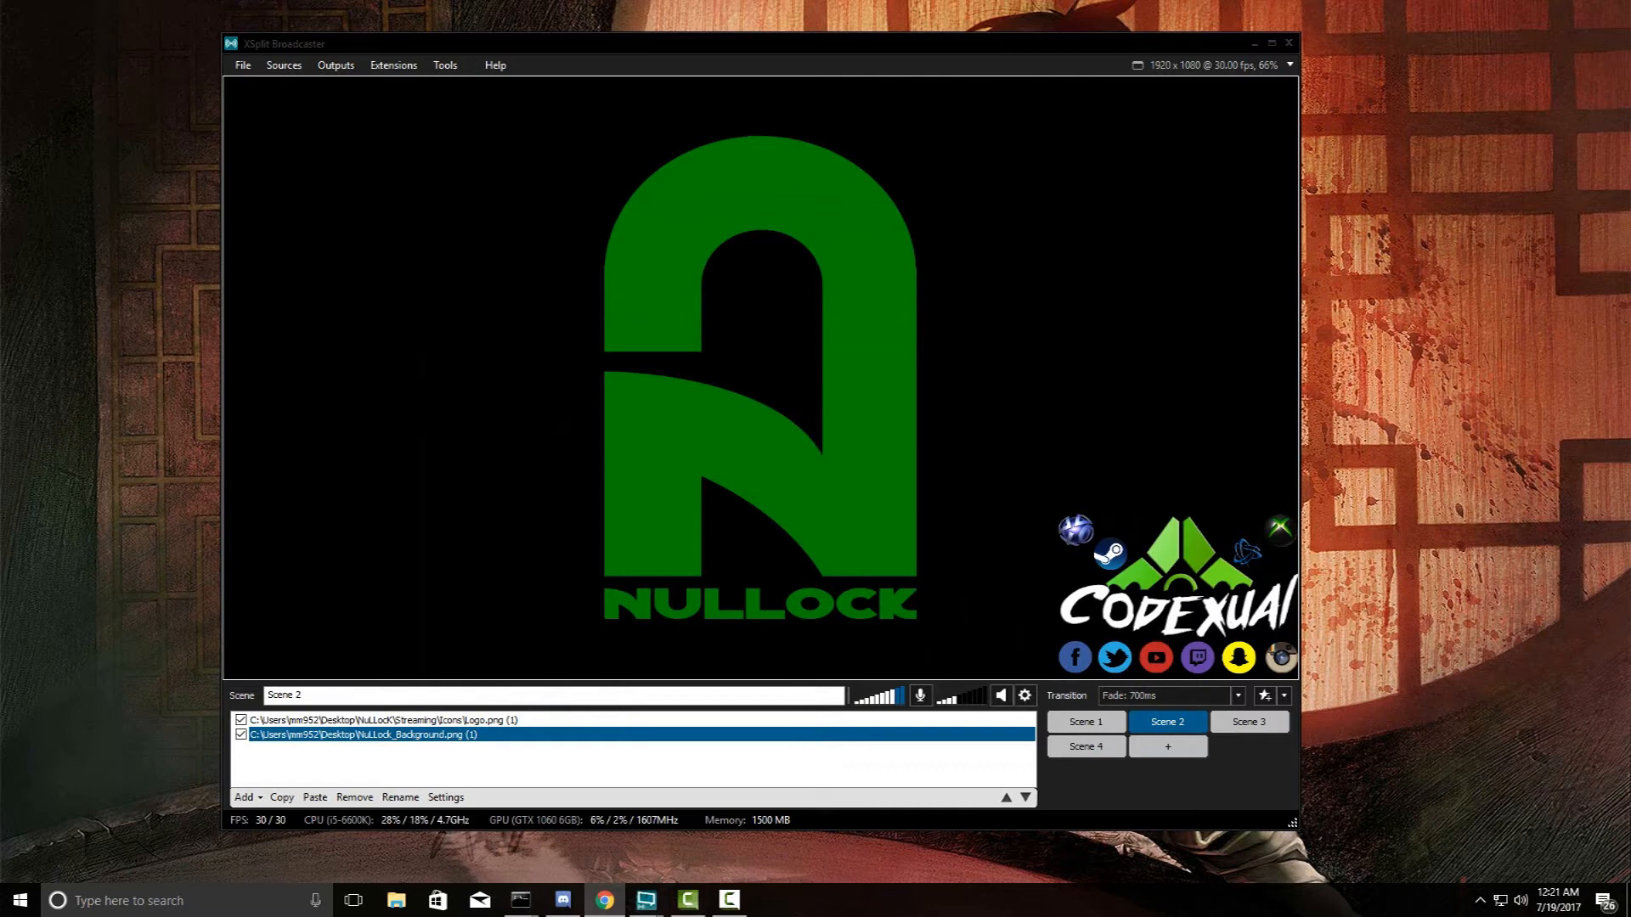
key("alt+Tab")
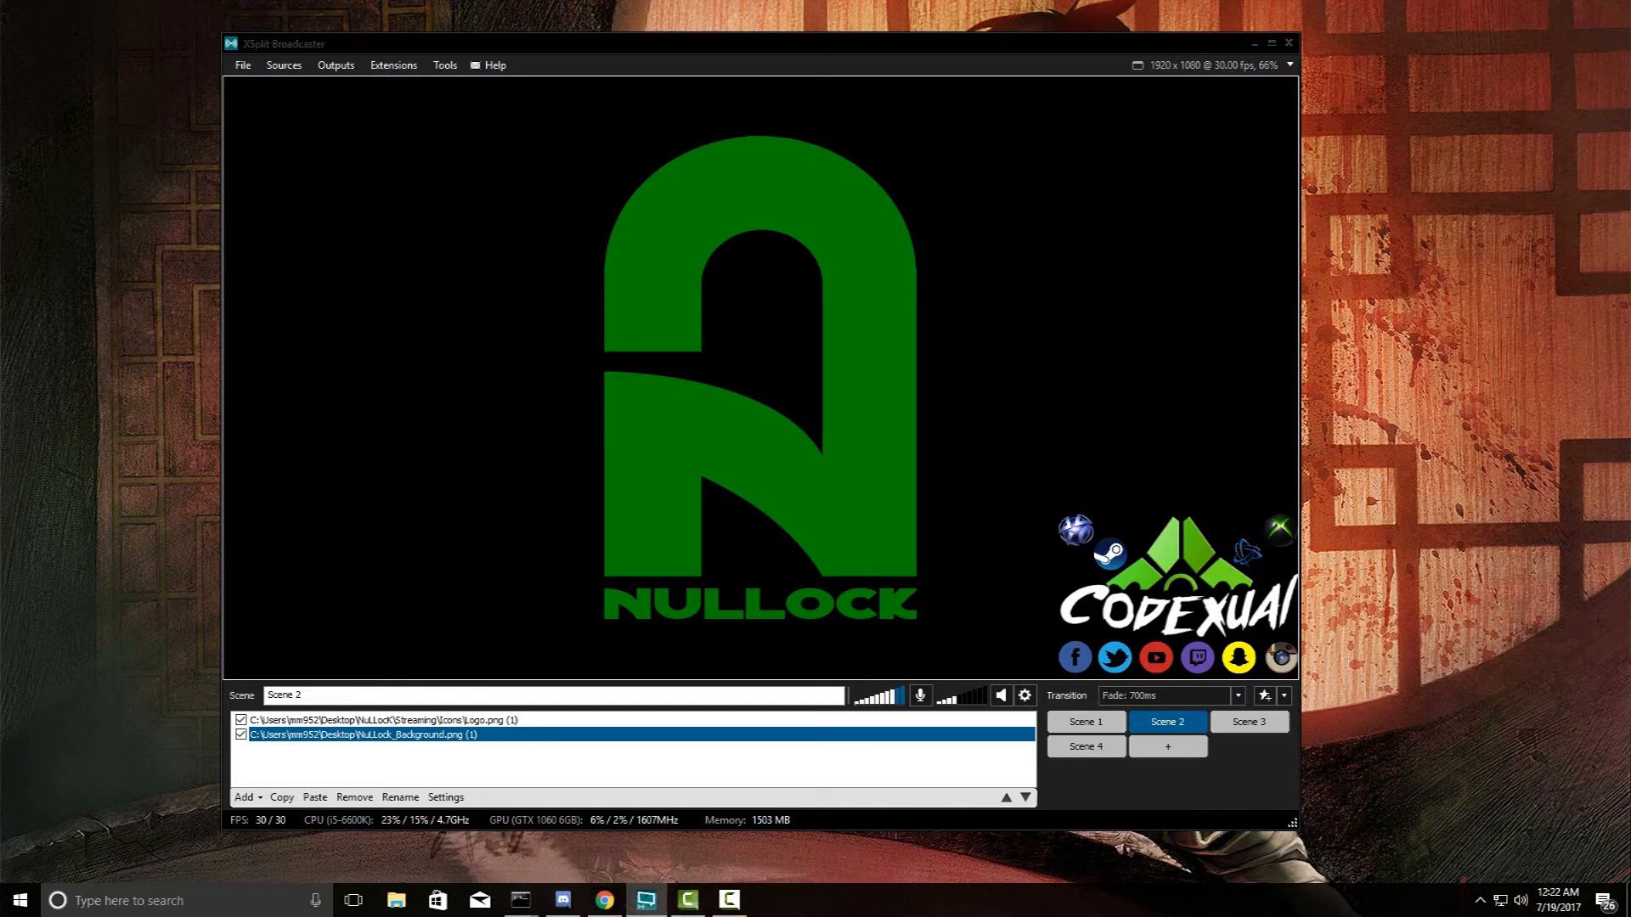
key("alt+Tab")
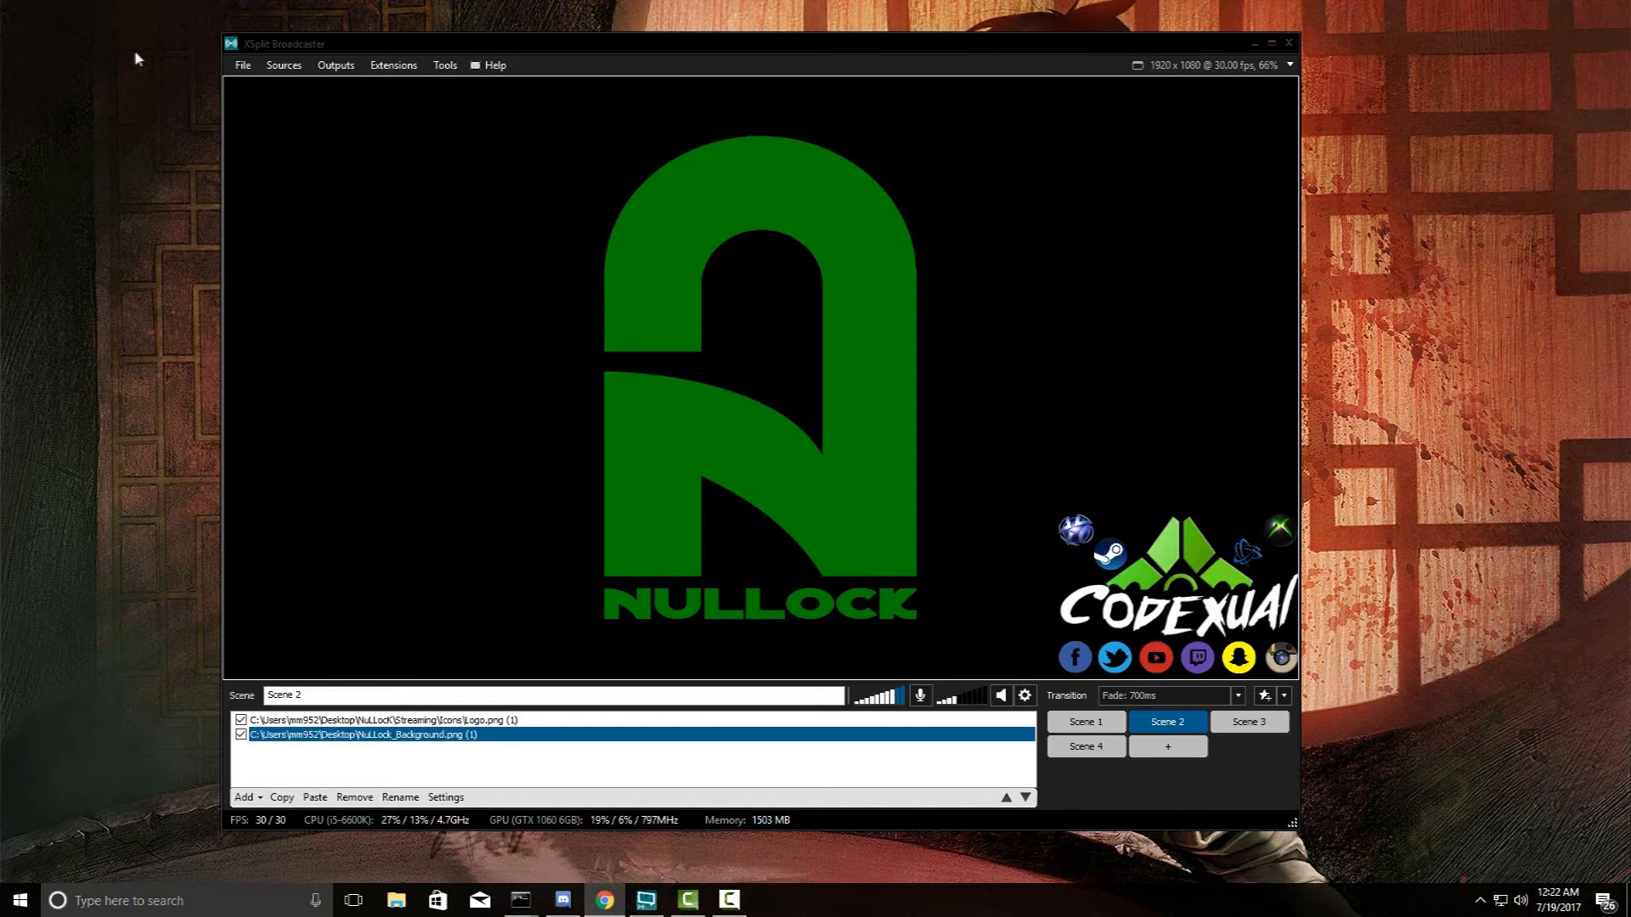
left_click(321, 68)
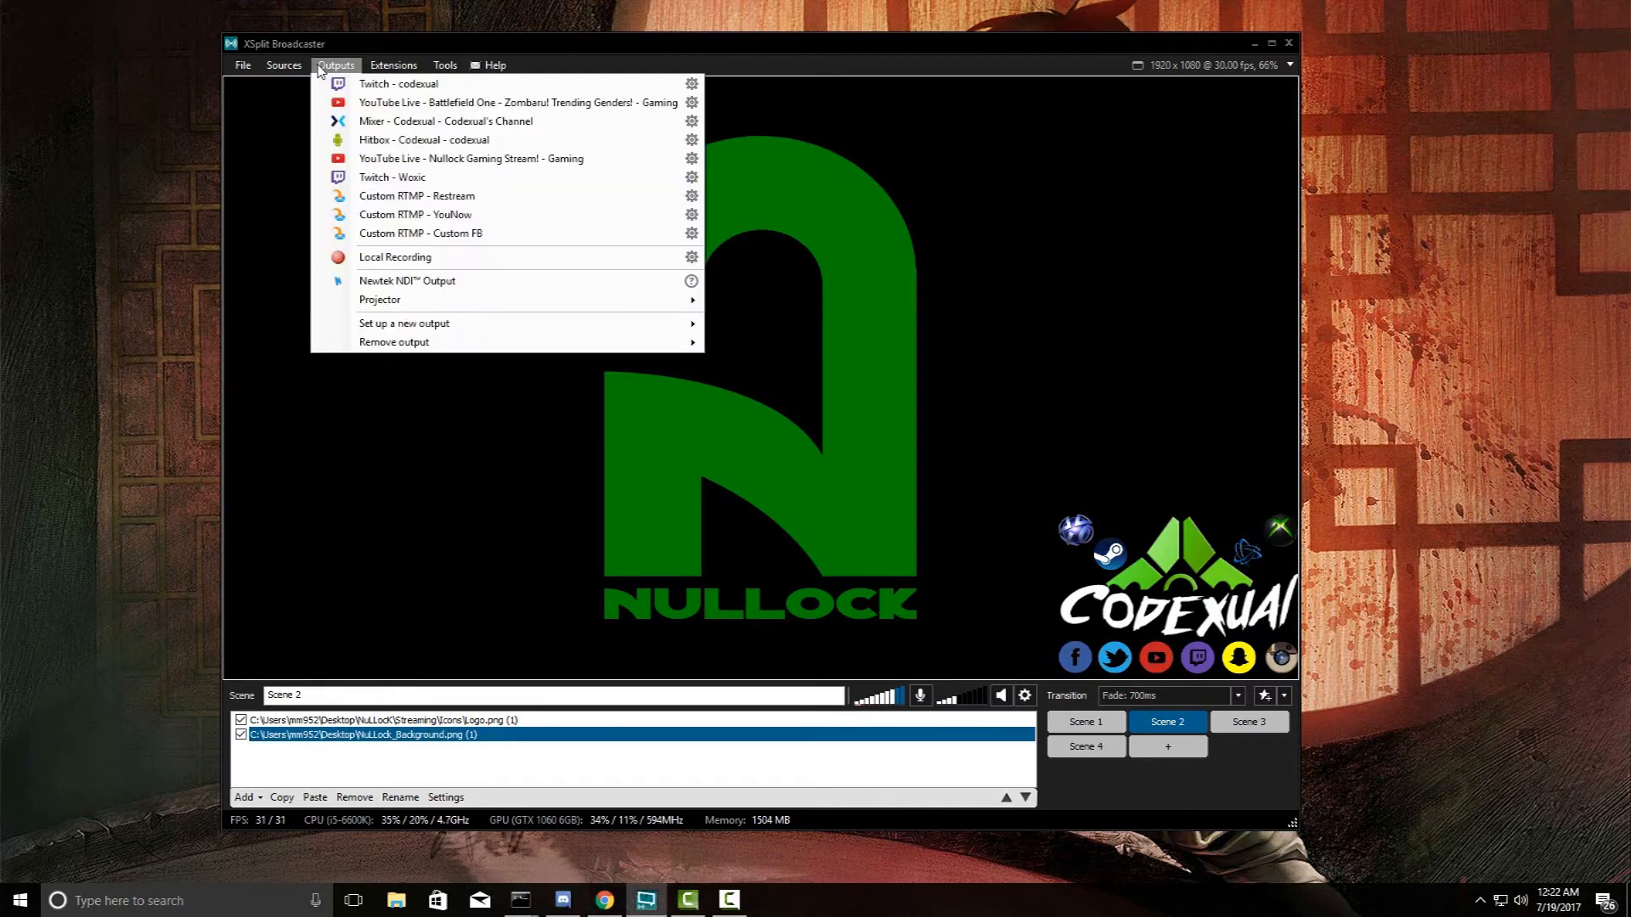
- Go live on 'Custom RTMP - Custom FB' and mute the headset from the Windows volume flyout
left_click(398, 239)
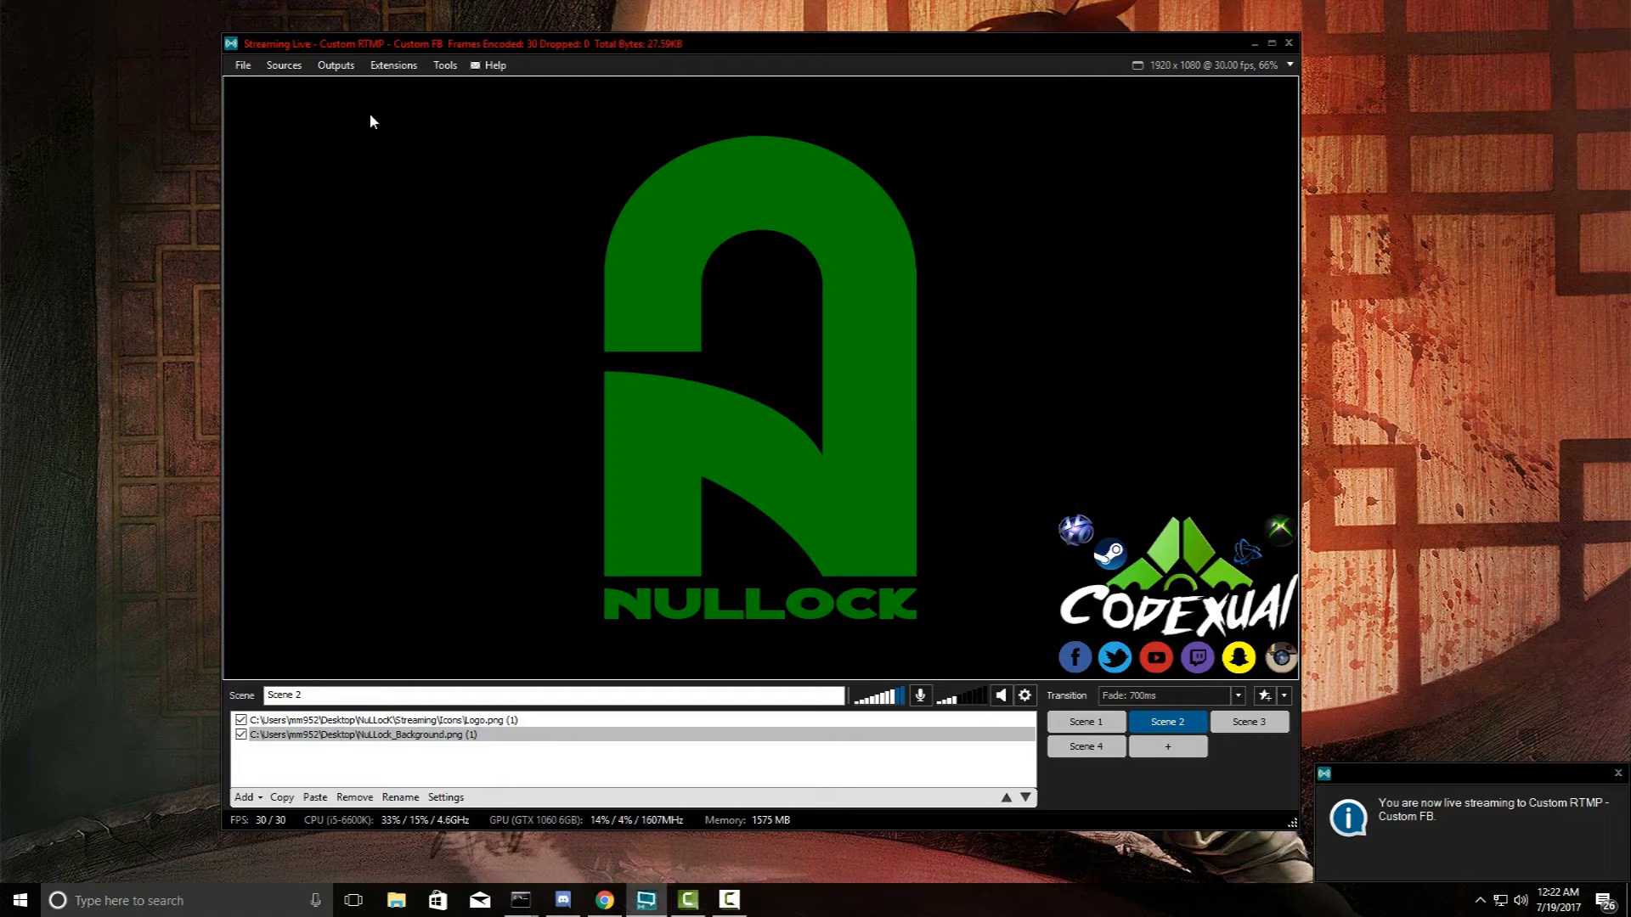
left_click(738, 42)
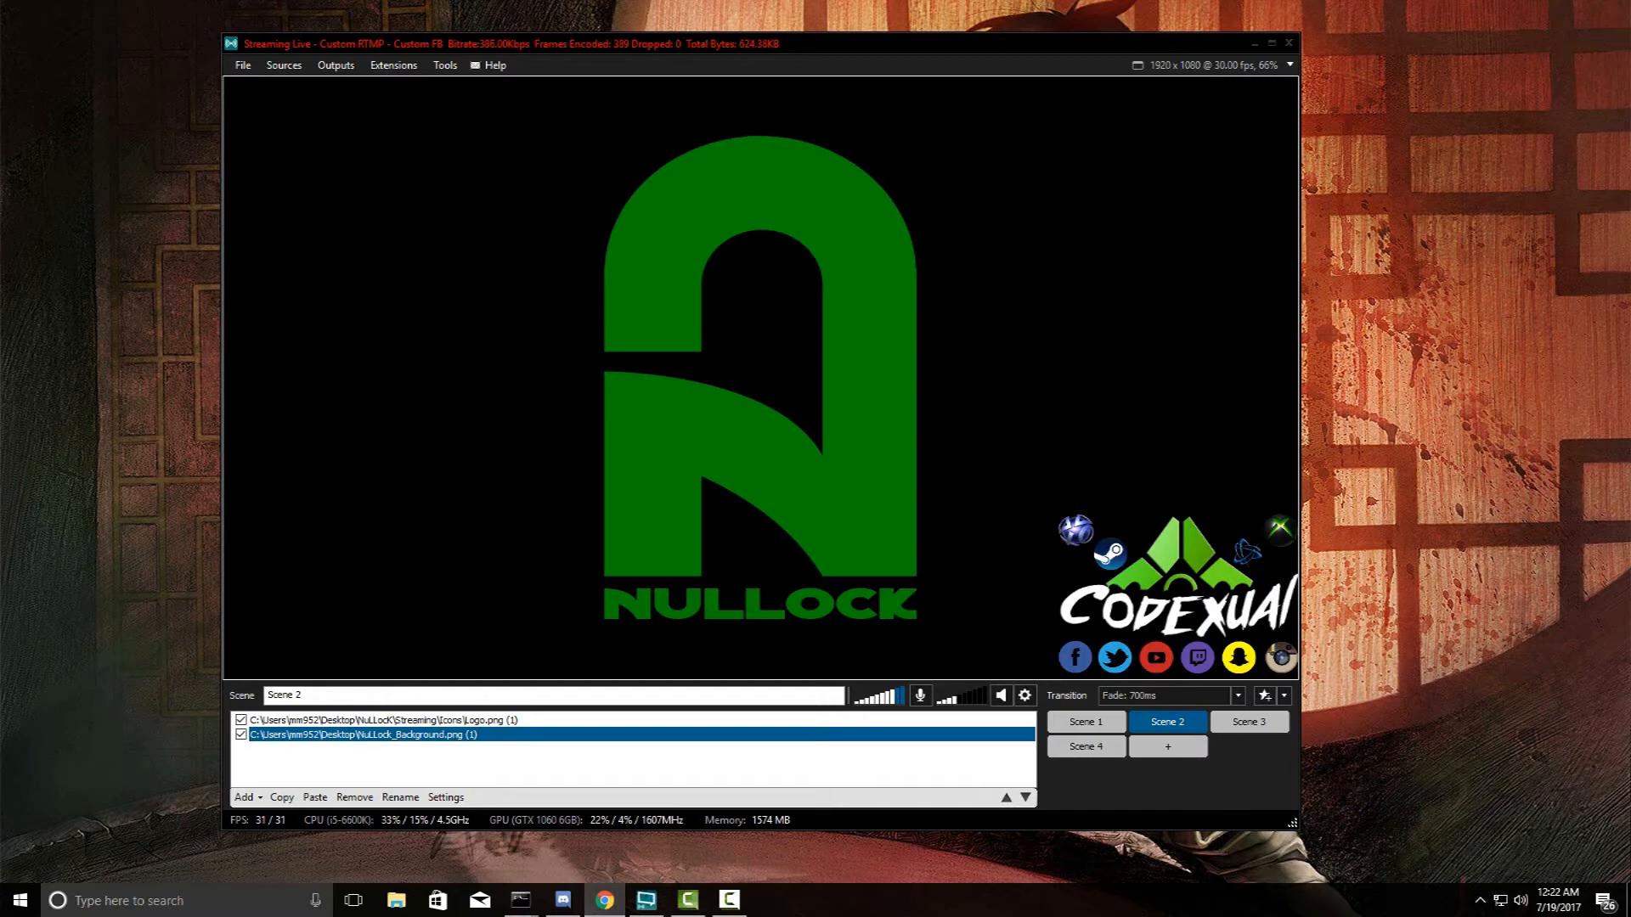
left_click(1520, 900)
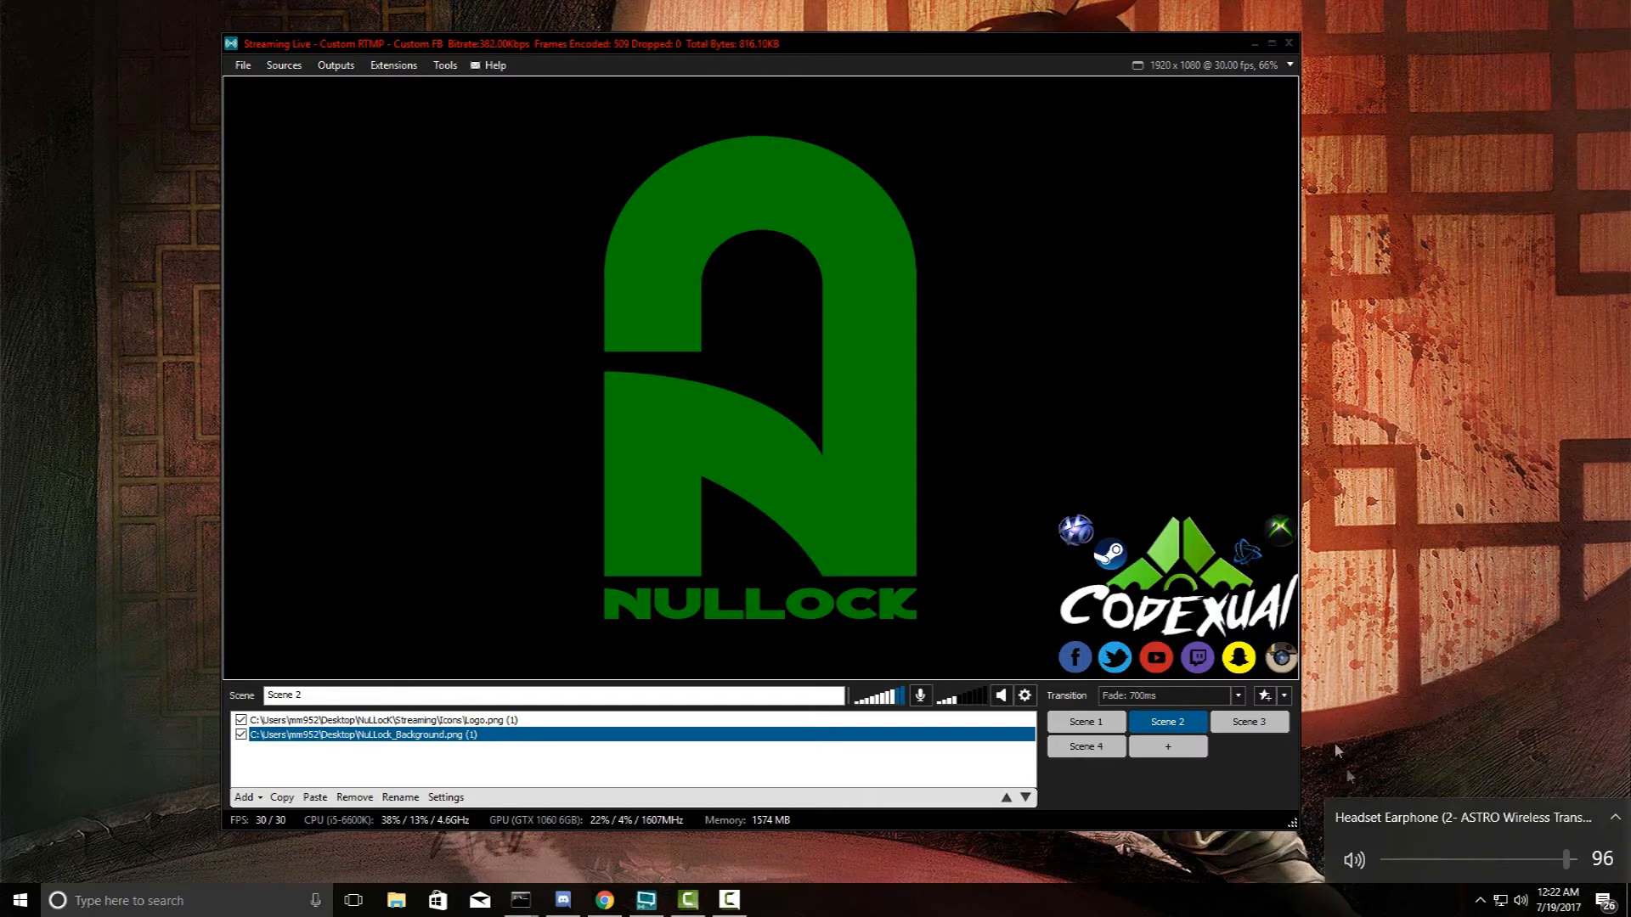
left_click(1353, 860)
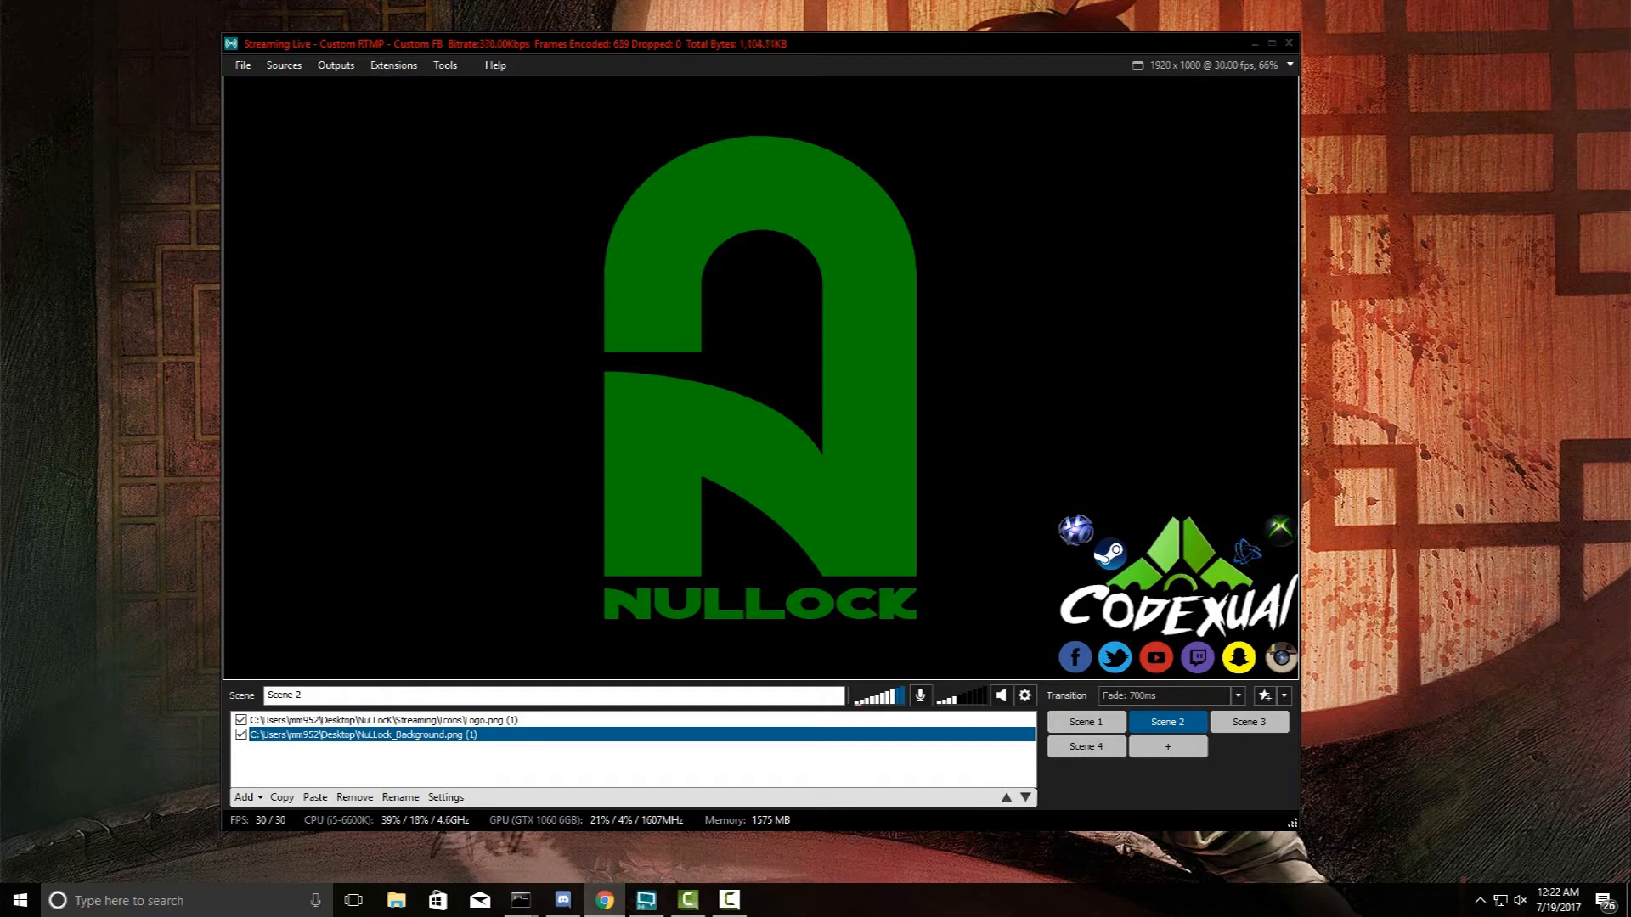
- Place the Facebook Test stream form beside XSplit, scroll through its preview, and check the active output
left_click_drag(1630, 47, 801, 113)
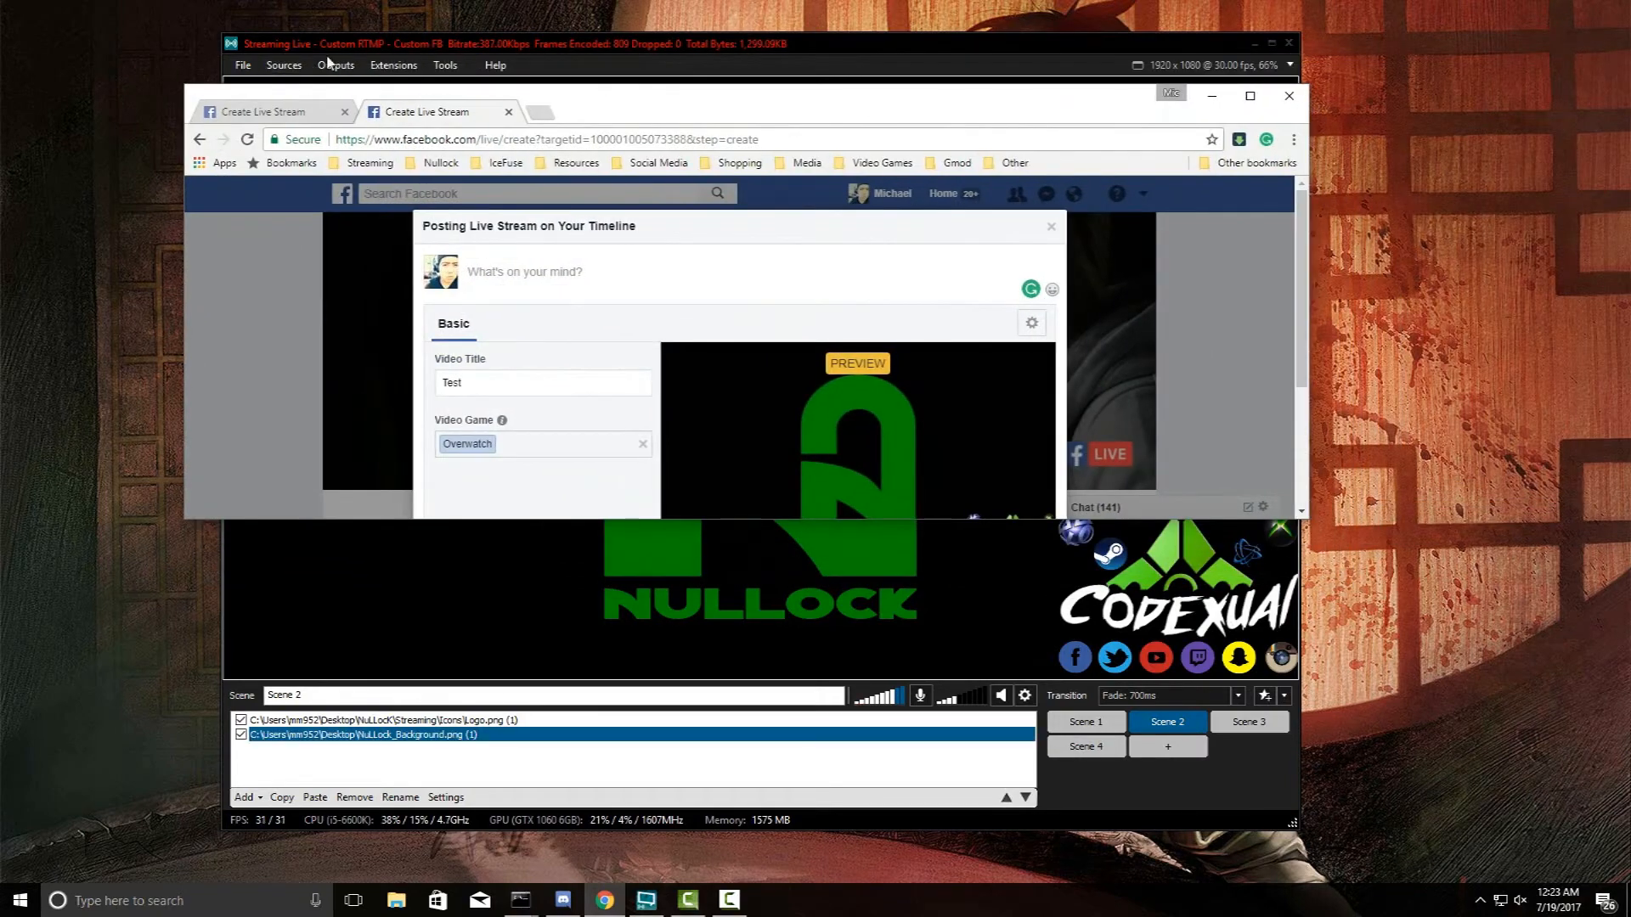
scroll(865, 388, "down", 3)
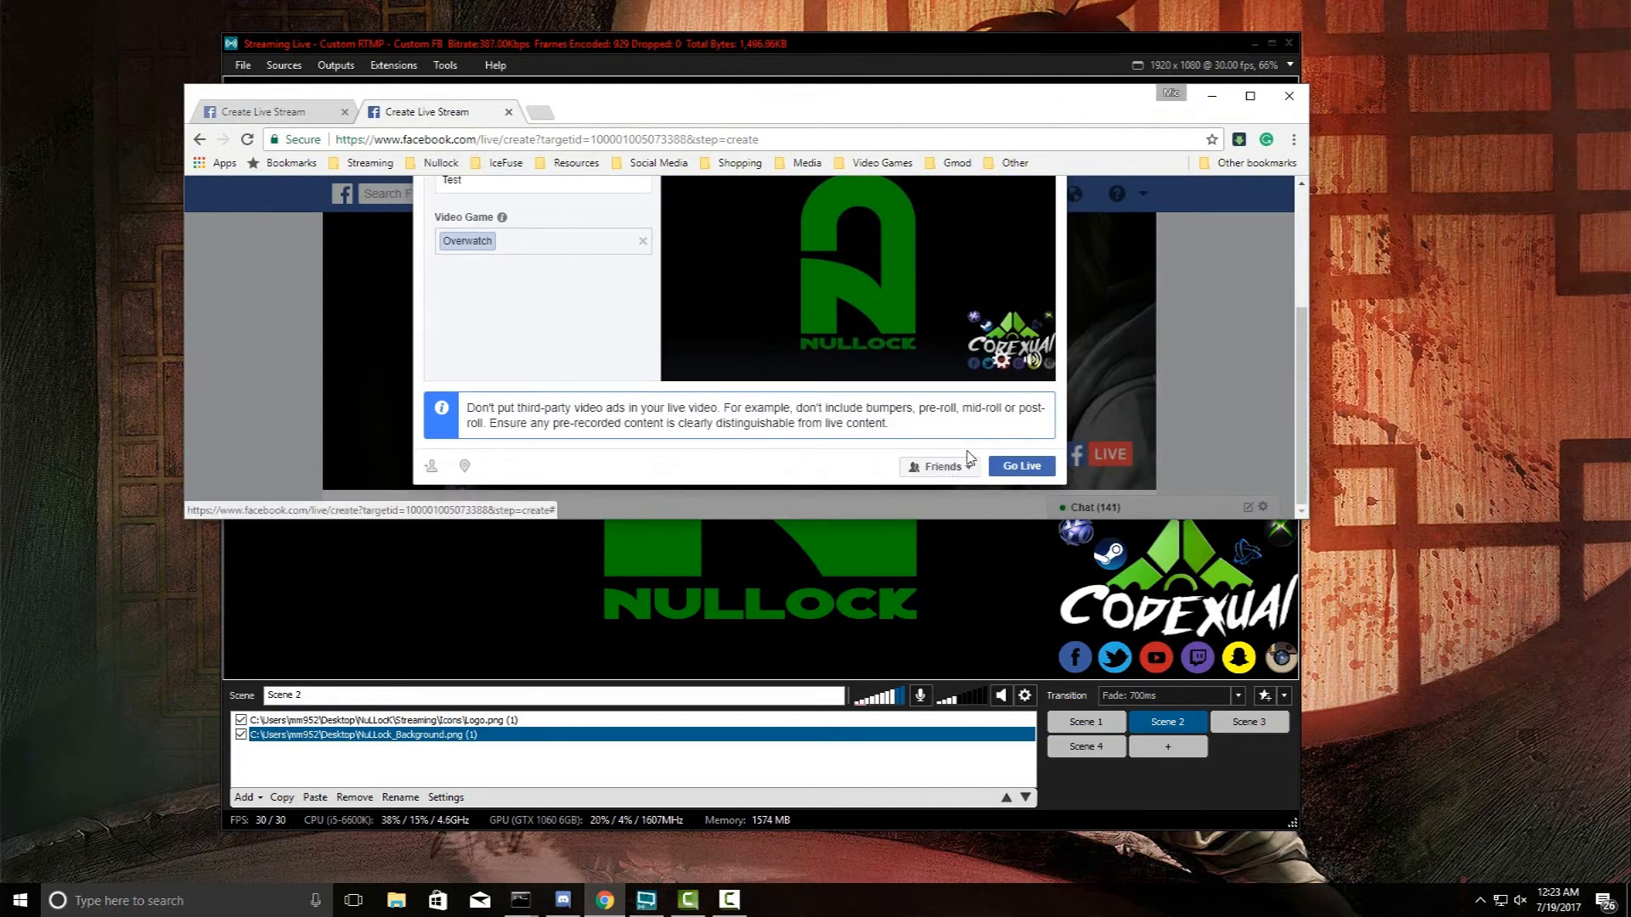
scroll(889, 323, "up", 3)
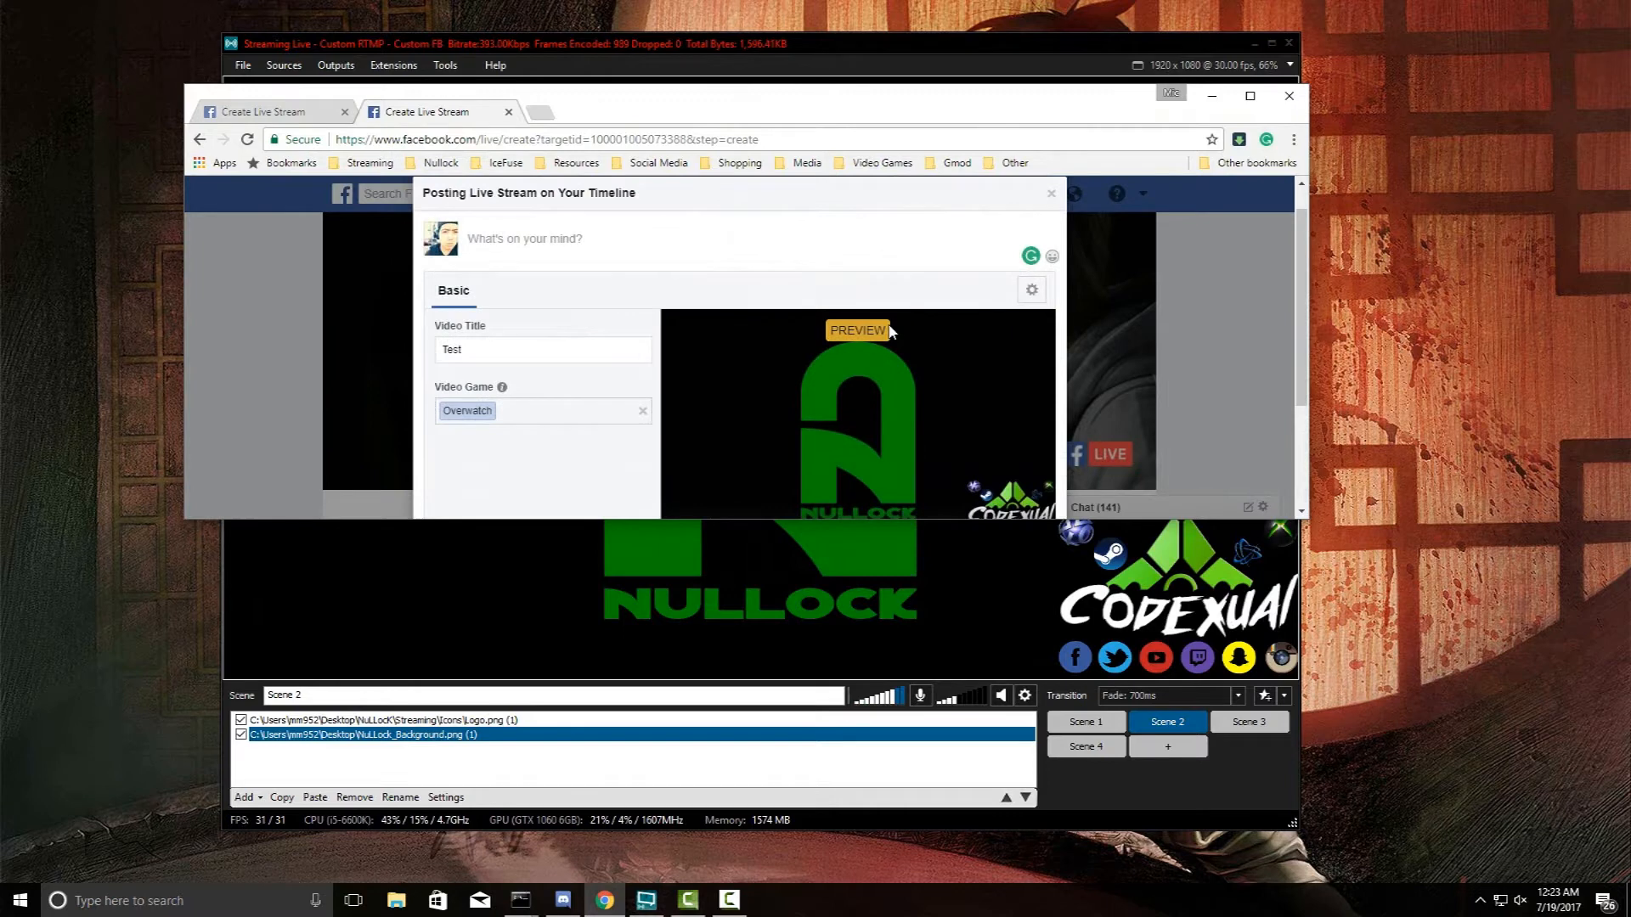
scroll(888, 323, "down", 3)
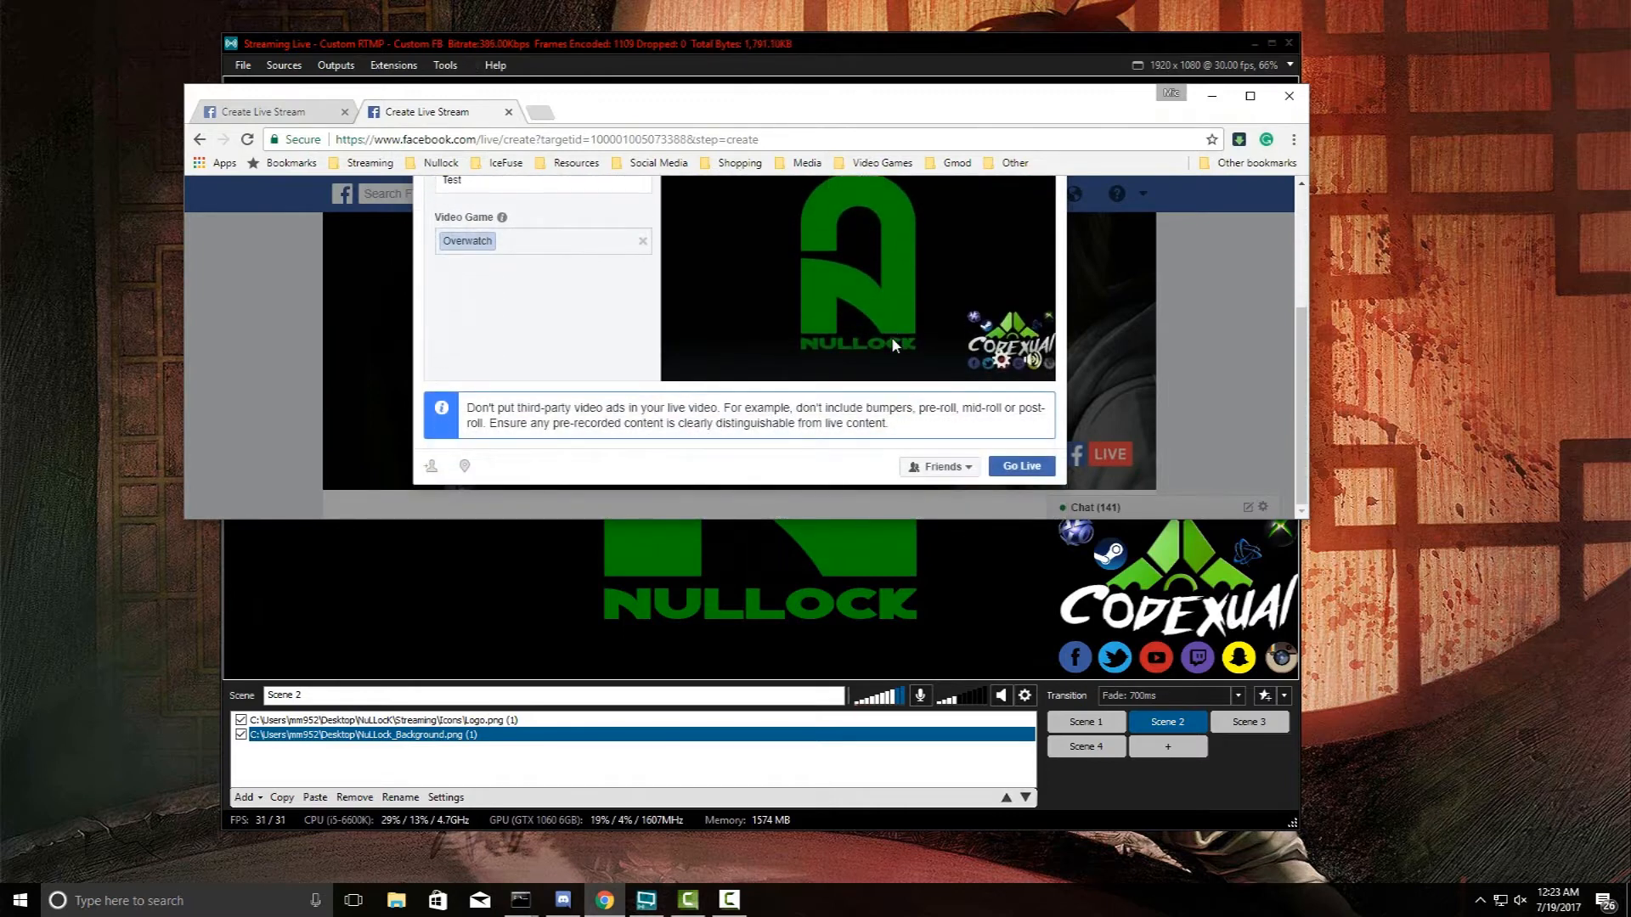
scroll(890, 338, "up", 3)
left_click(327, 68)
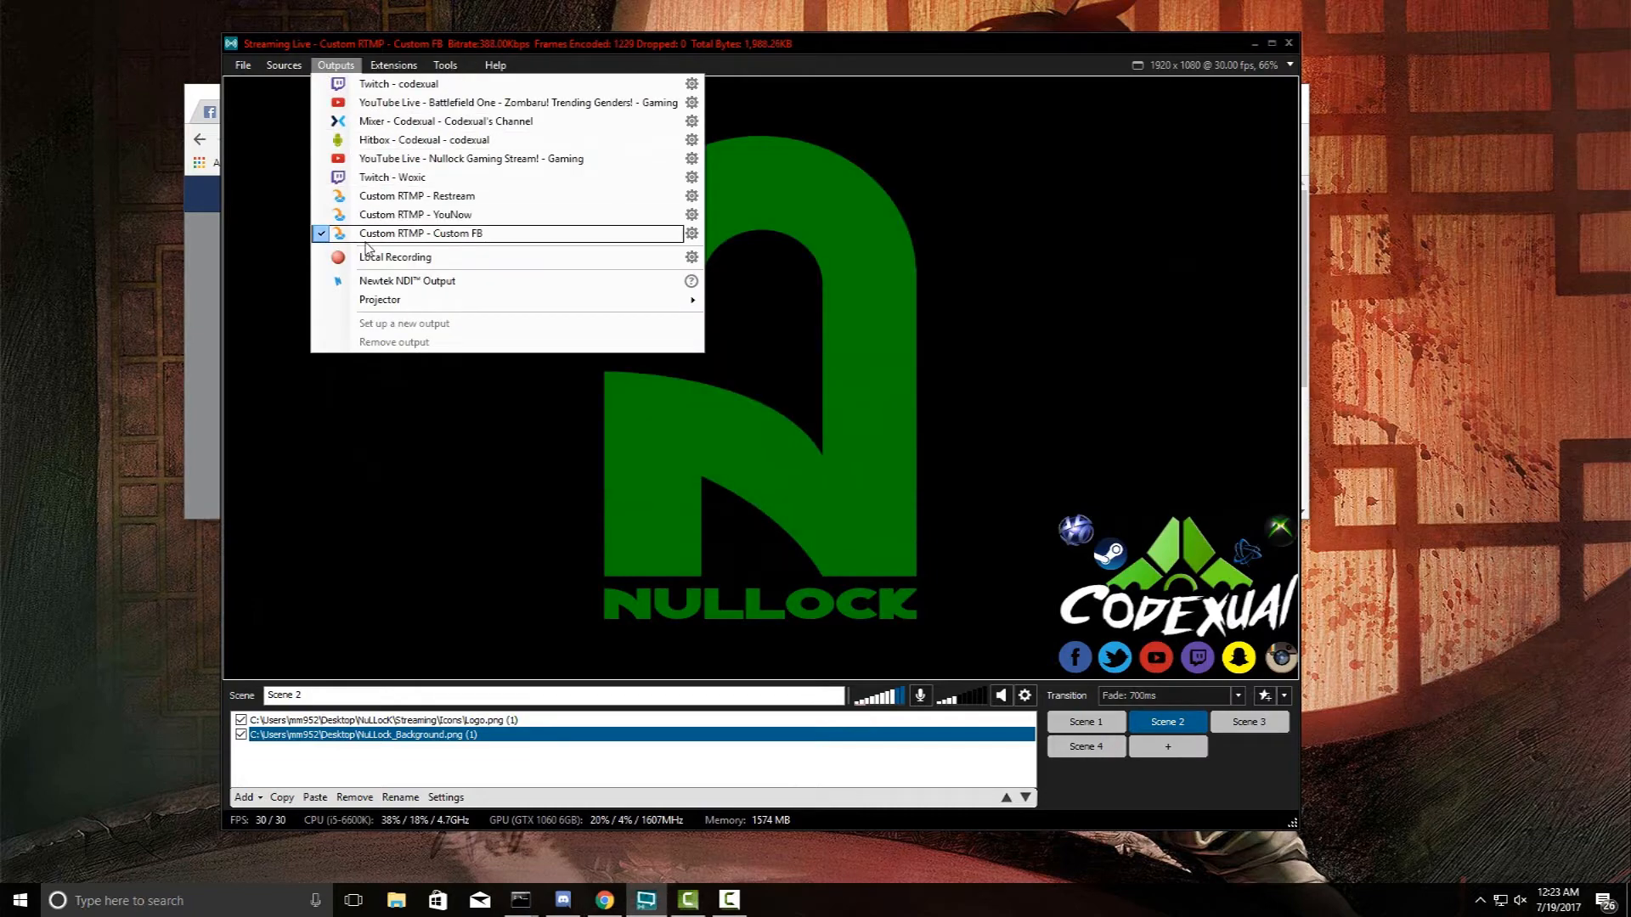
left_click(465, 61)
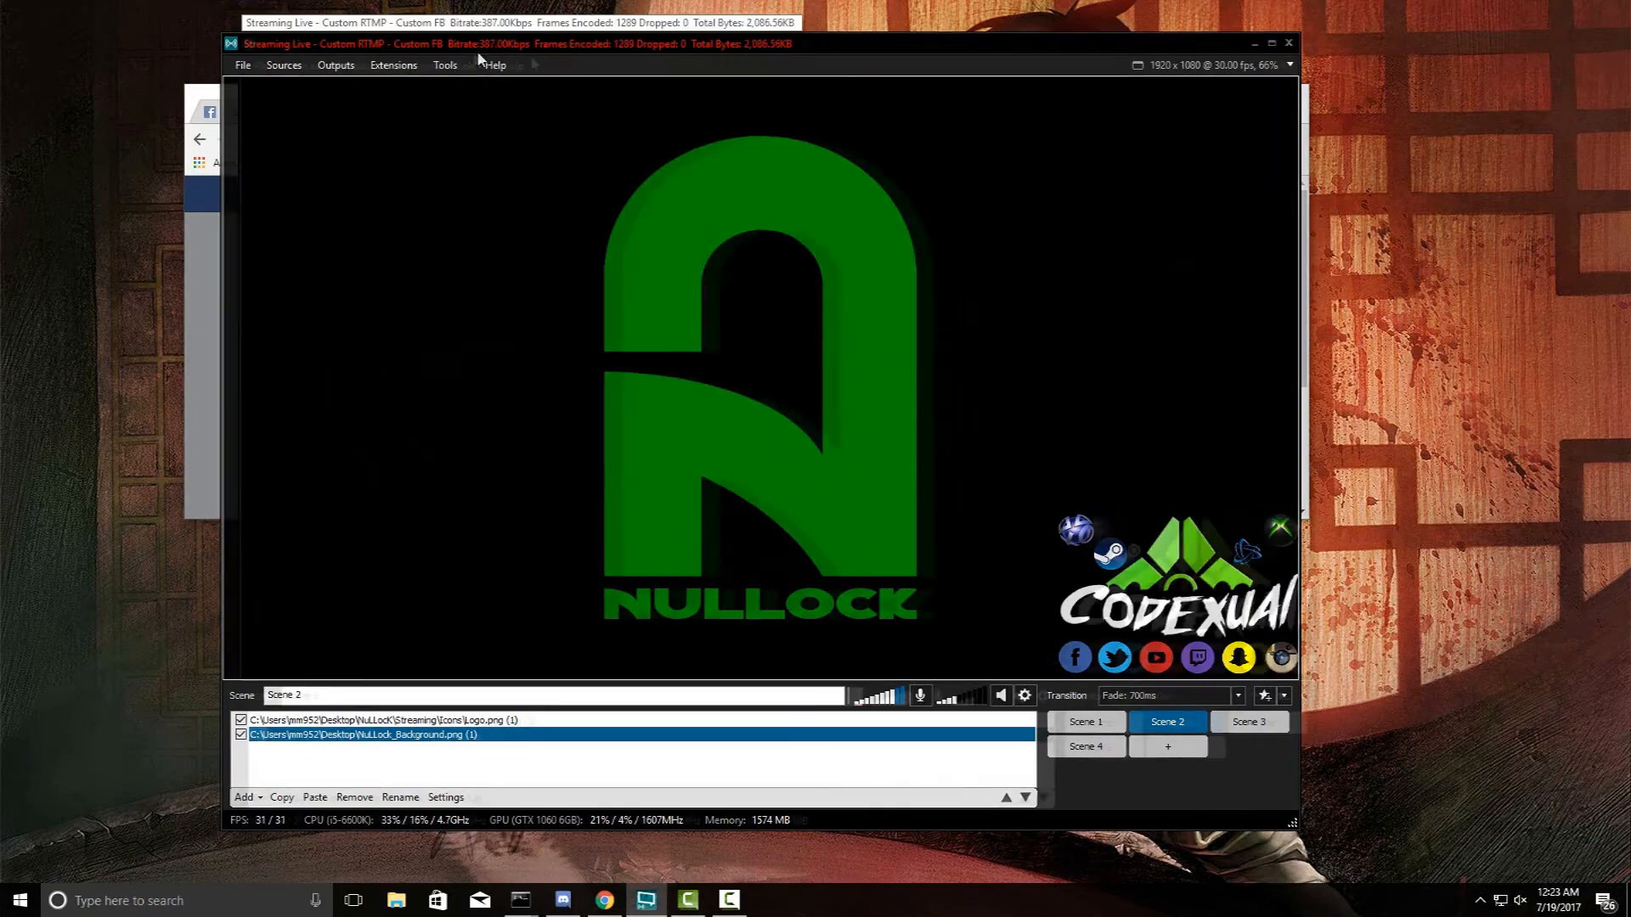
left_click_drag(464, 46, 938, 36)
left_click_drag(638, 110, 547, 98)
scroll(803, 314, "down", 2)
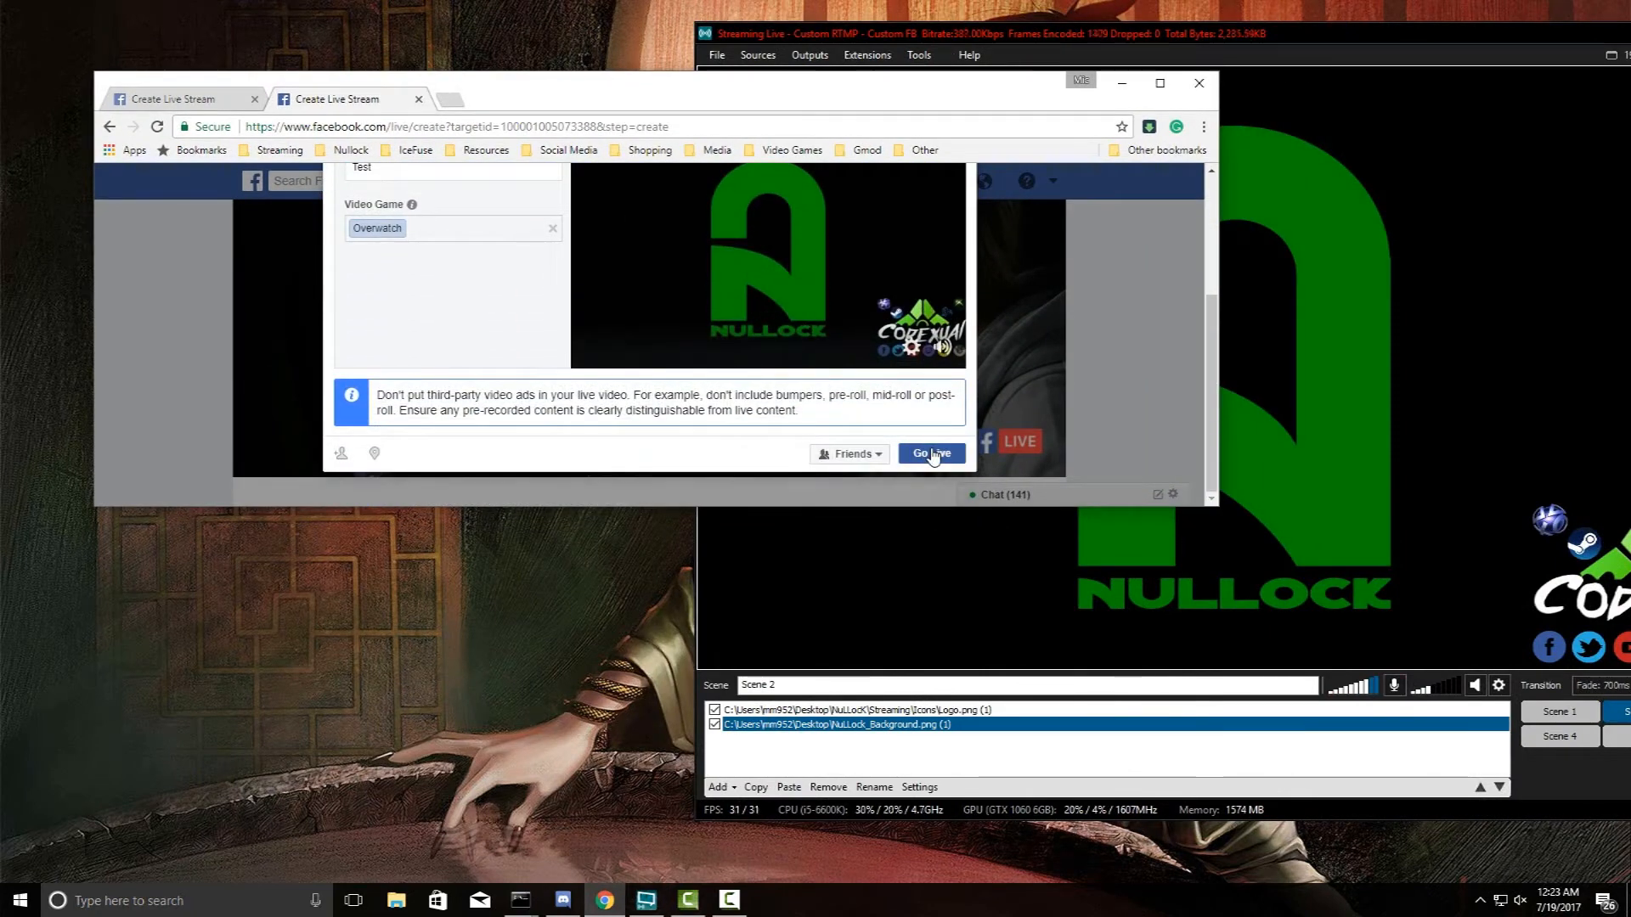
- Go Live with the Test stream on Facebook, watch it run, then return to XSplit's Outputs list
left_click(933, 456)
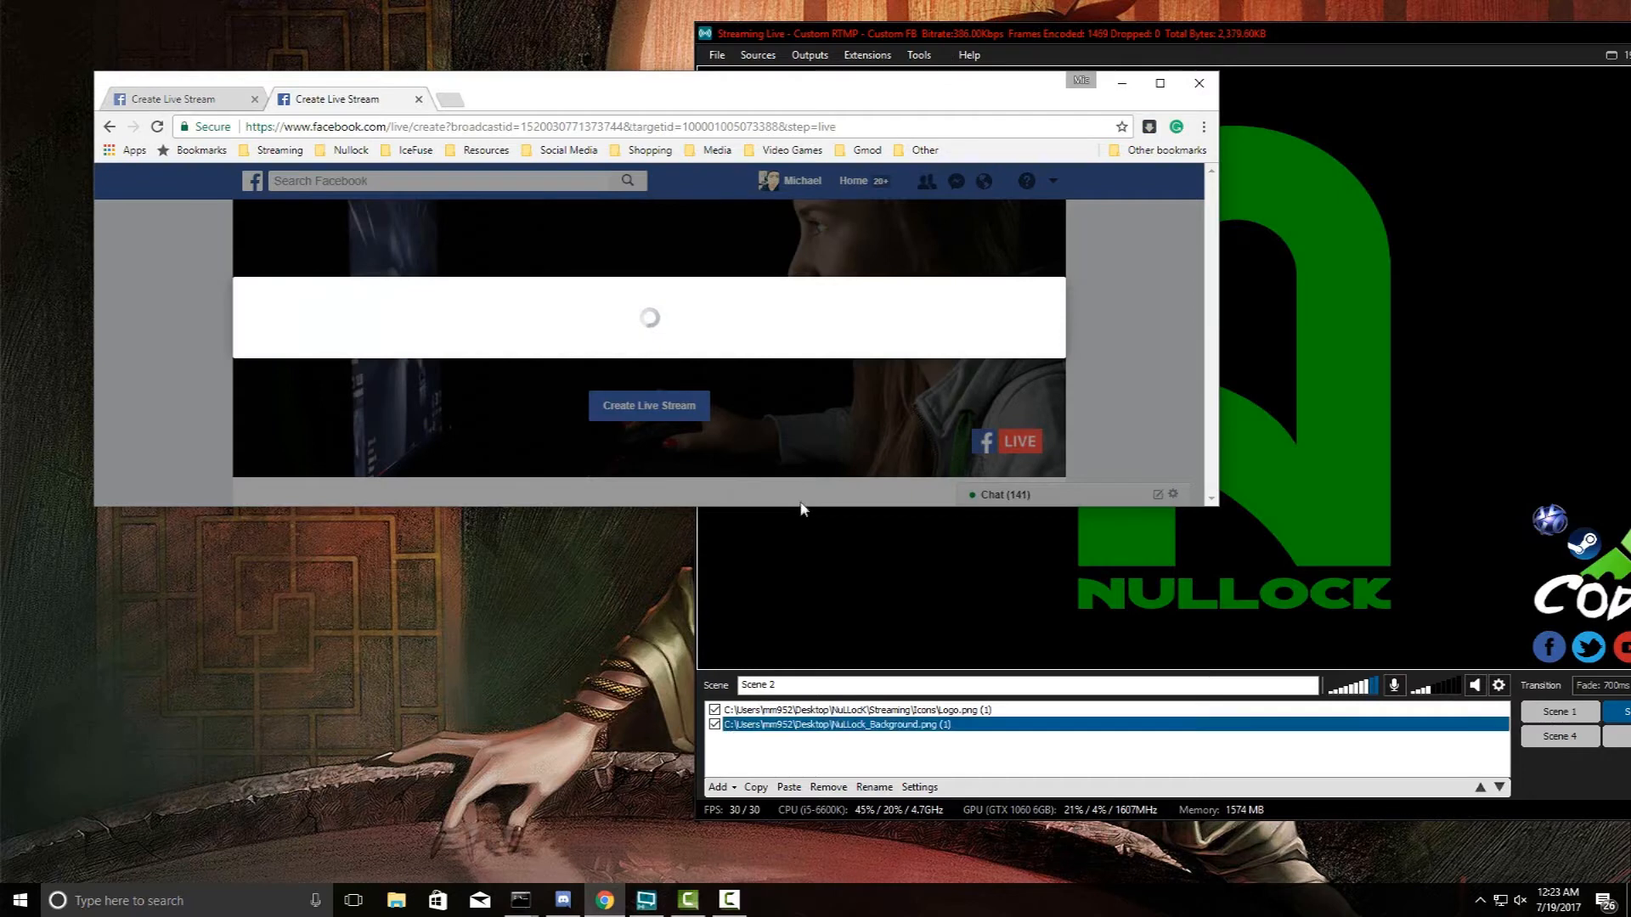
left_click_drag(799, 511, 809, 760)
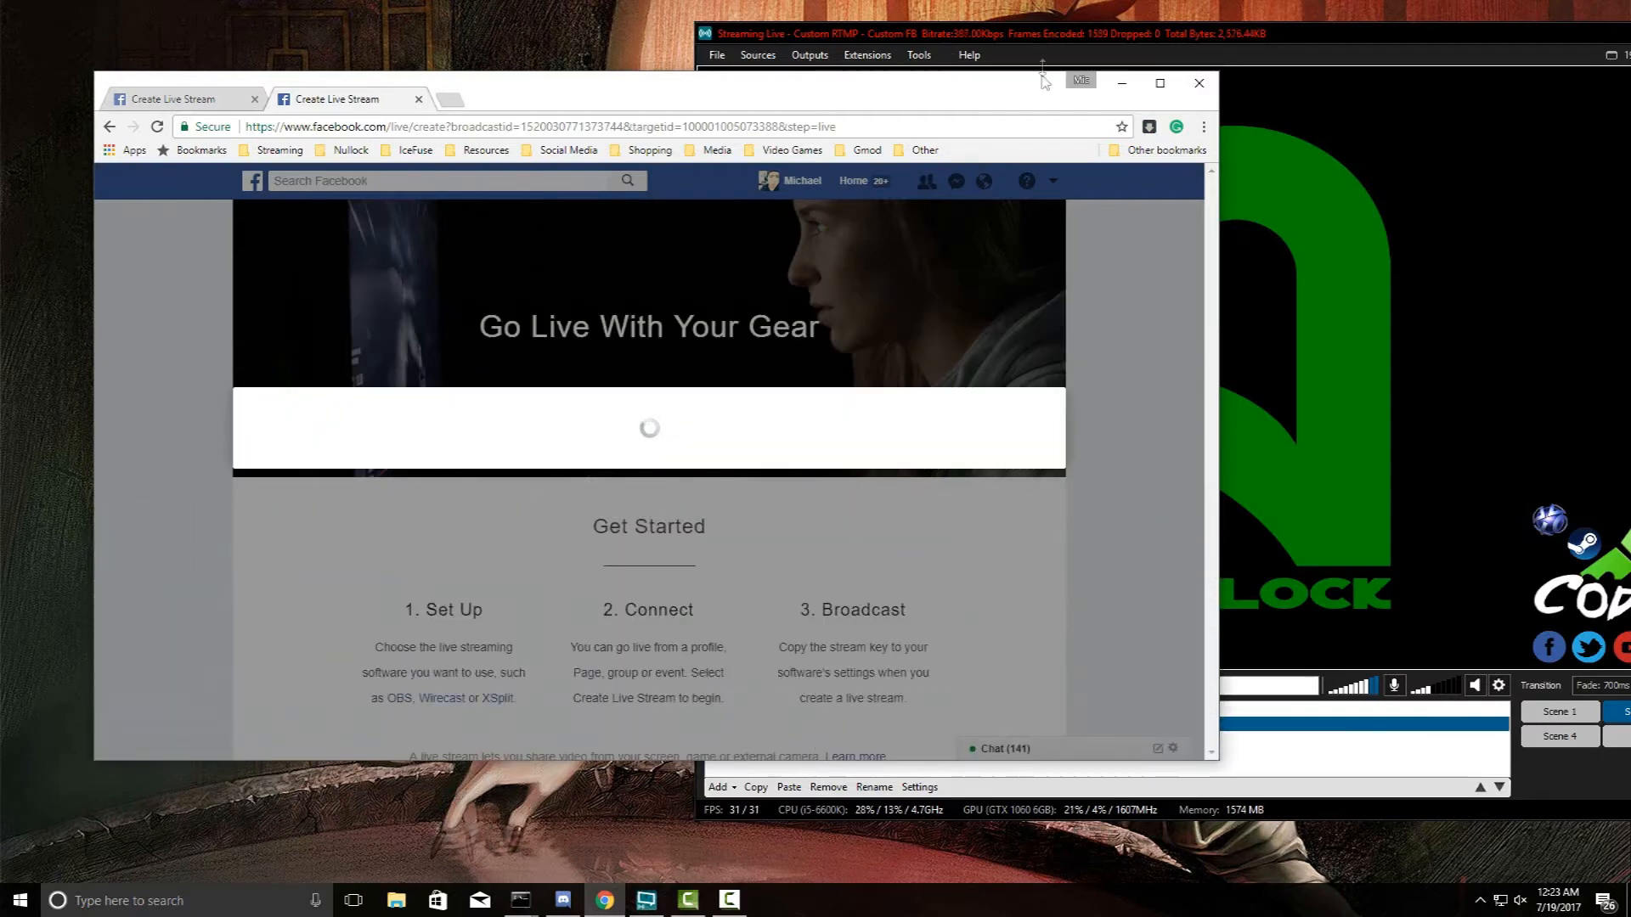
left_click_drag(966, 46, 708, 103)
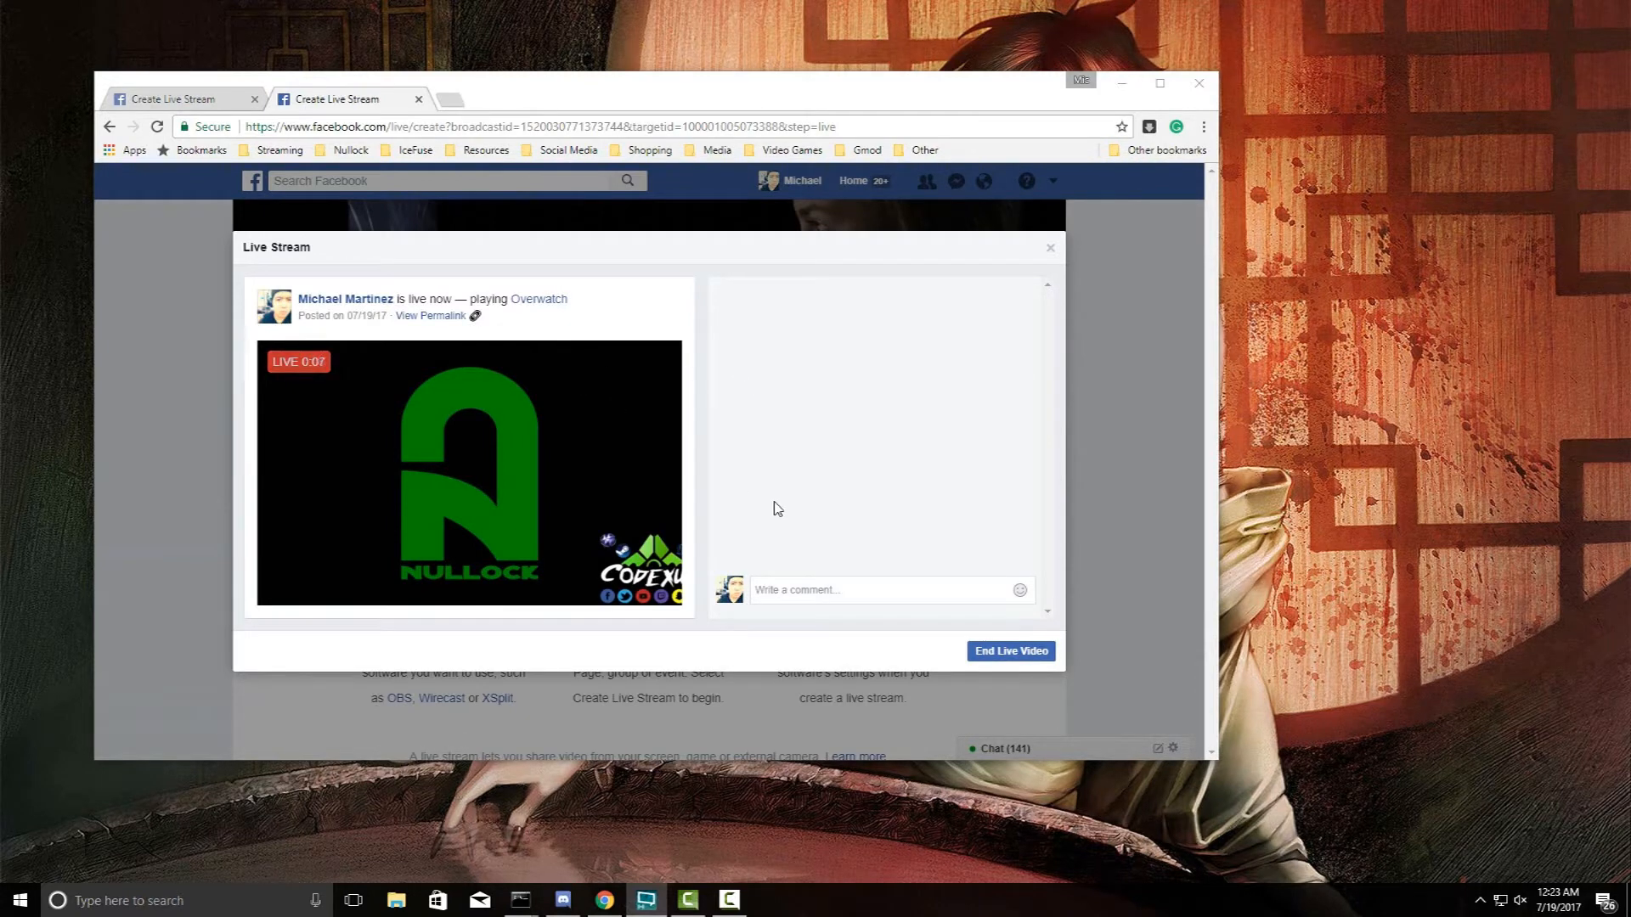
left_click(807, 597)
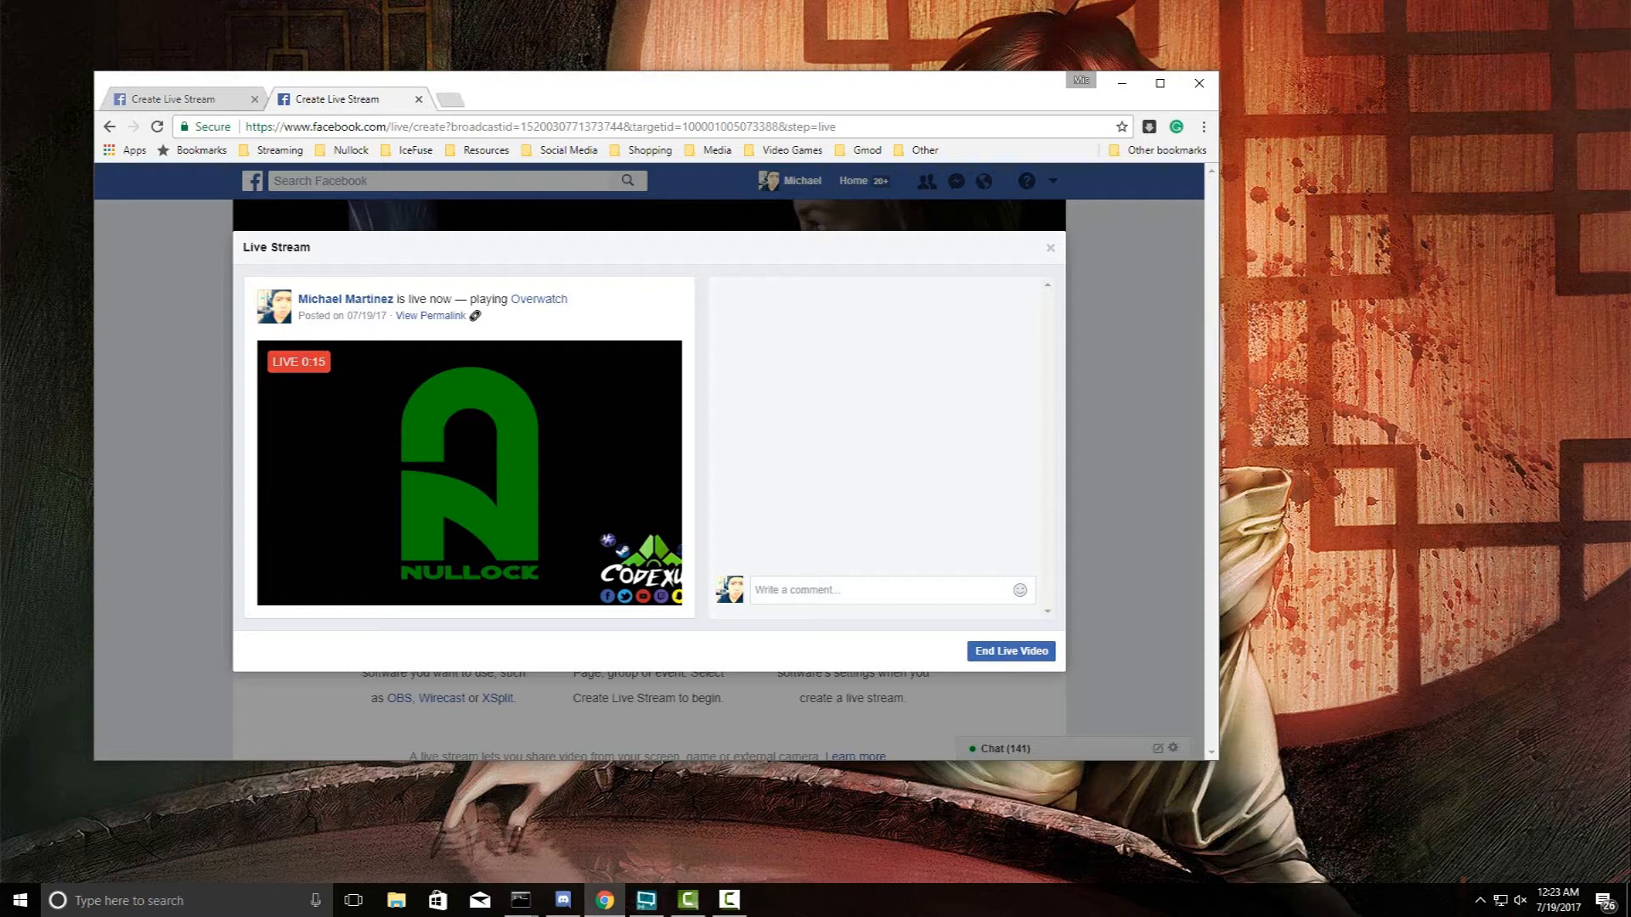
left_click_drag(1630, 102, 1630, 187)
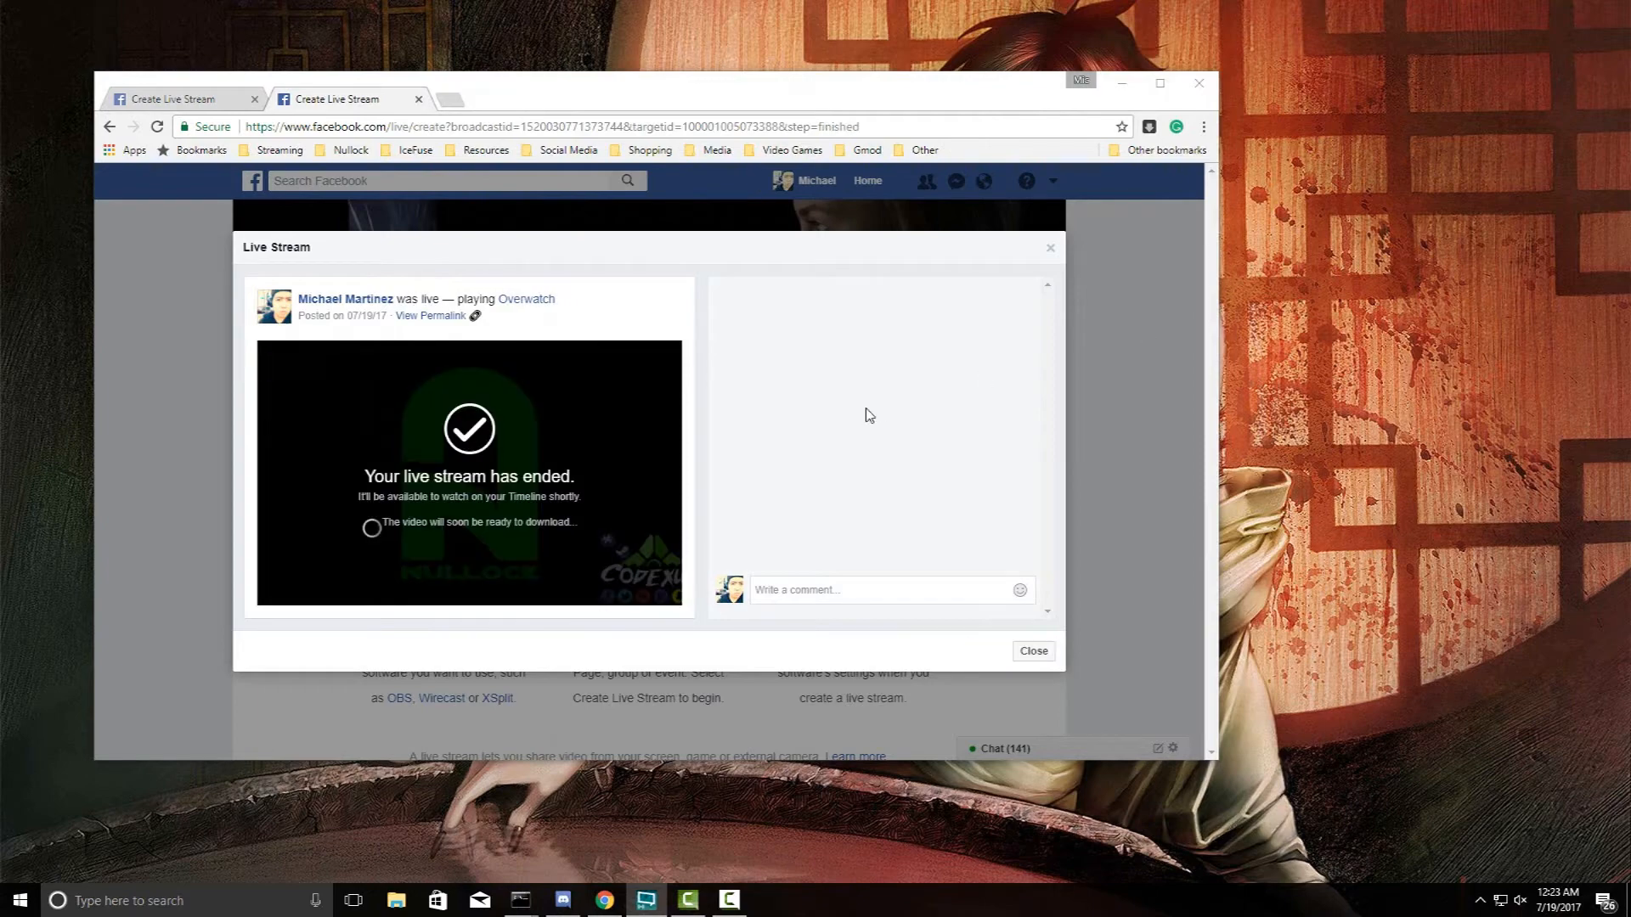
left_click_drag(1630, 25, 814, 39)
left_click(606, 68)
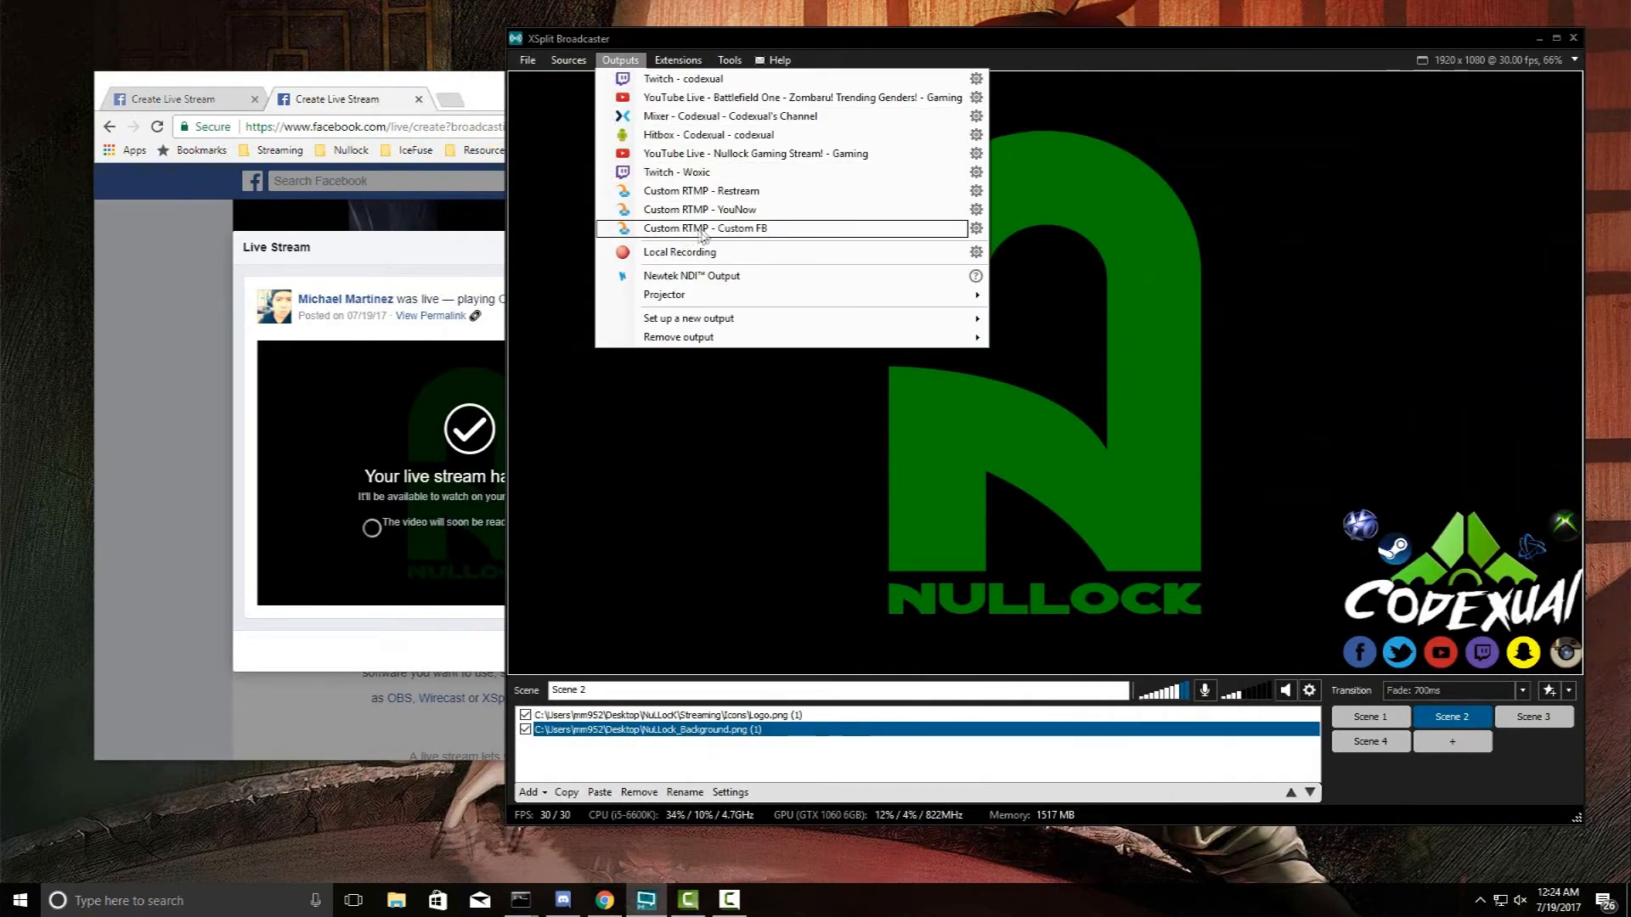
- Stop the Custom FB RTMP stream and confirm on Facebook that the broadcast has ended
left_click(796, 44)
left_click_drag(797, 45, 832, 67)
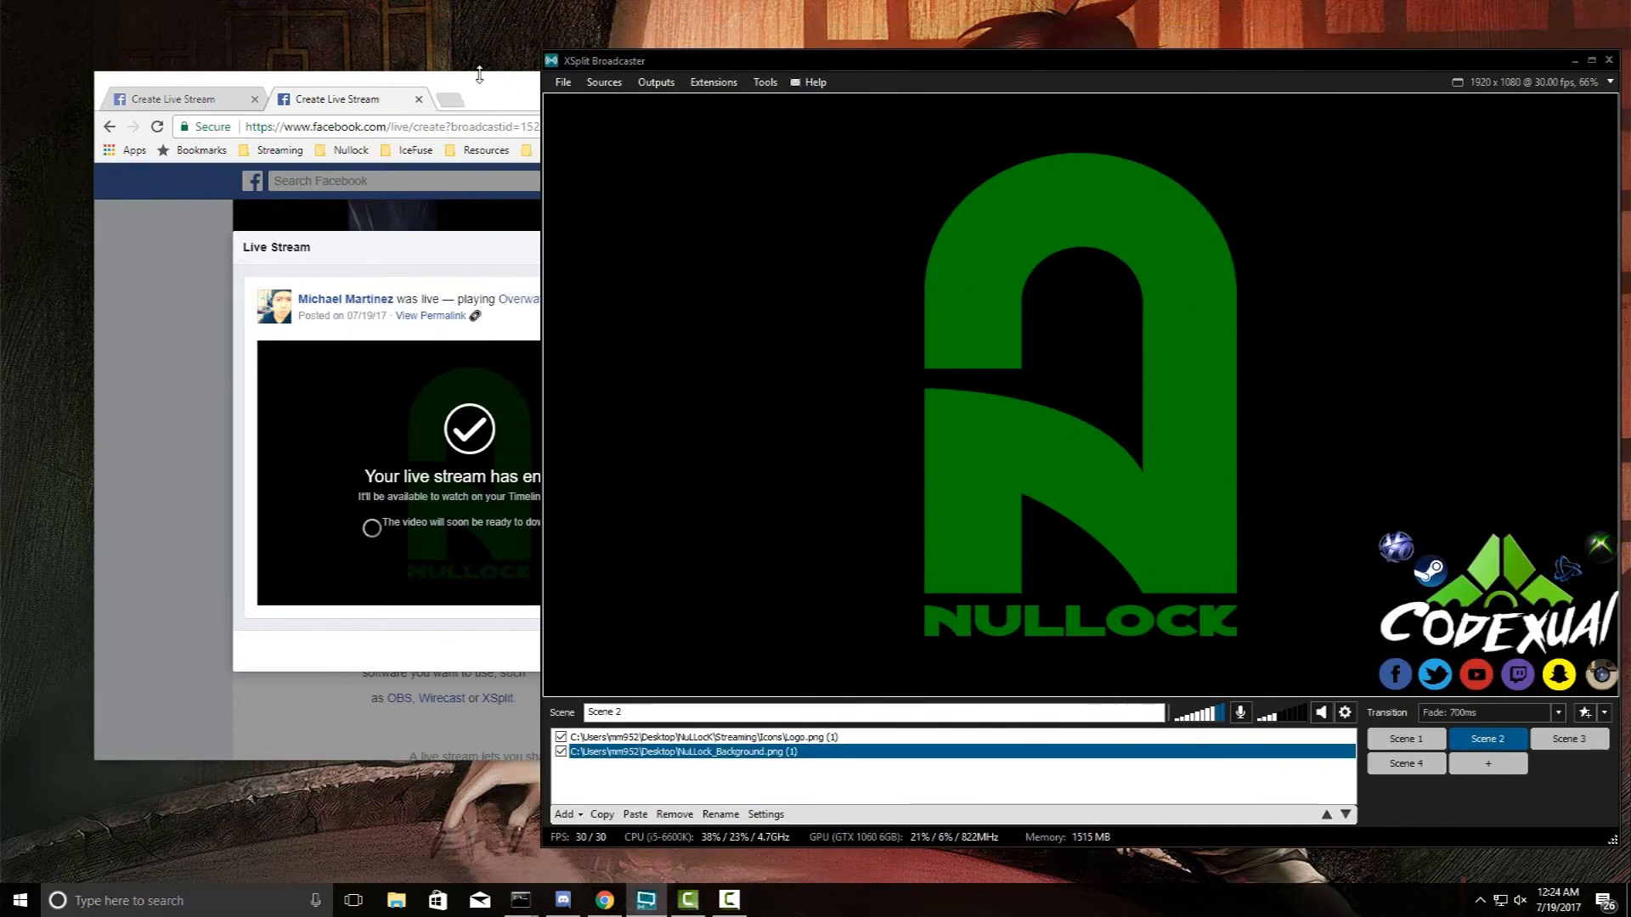
left_click(479, 74)
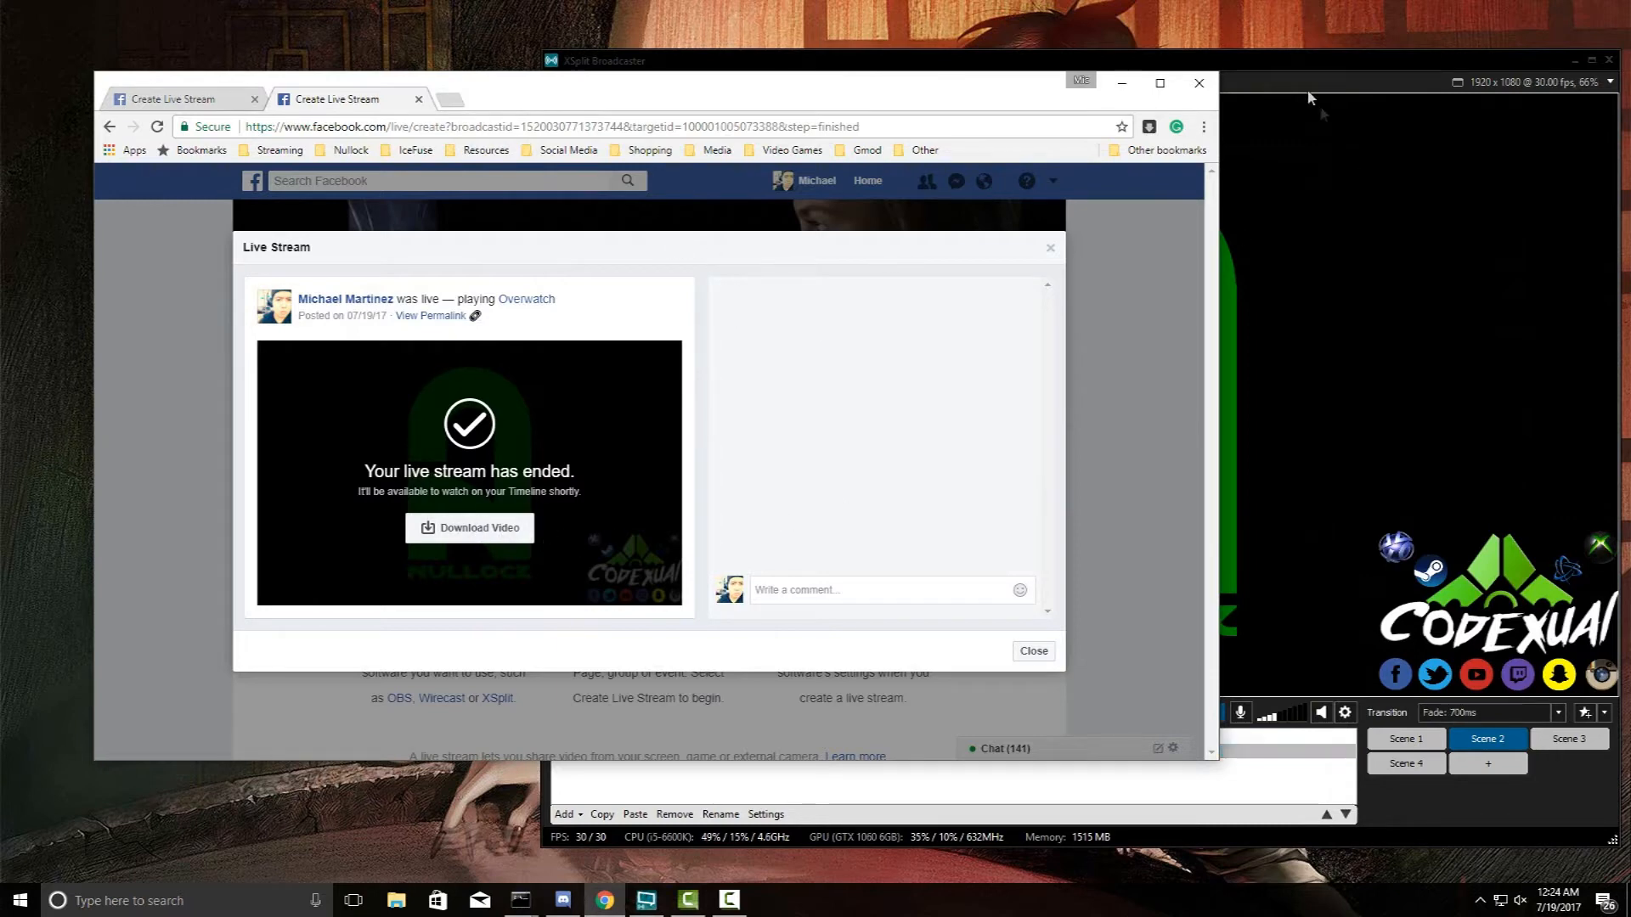
left_click_drag(1304, 66, 1172, 56)
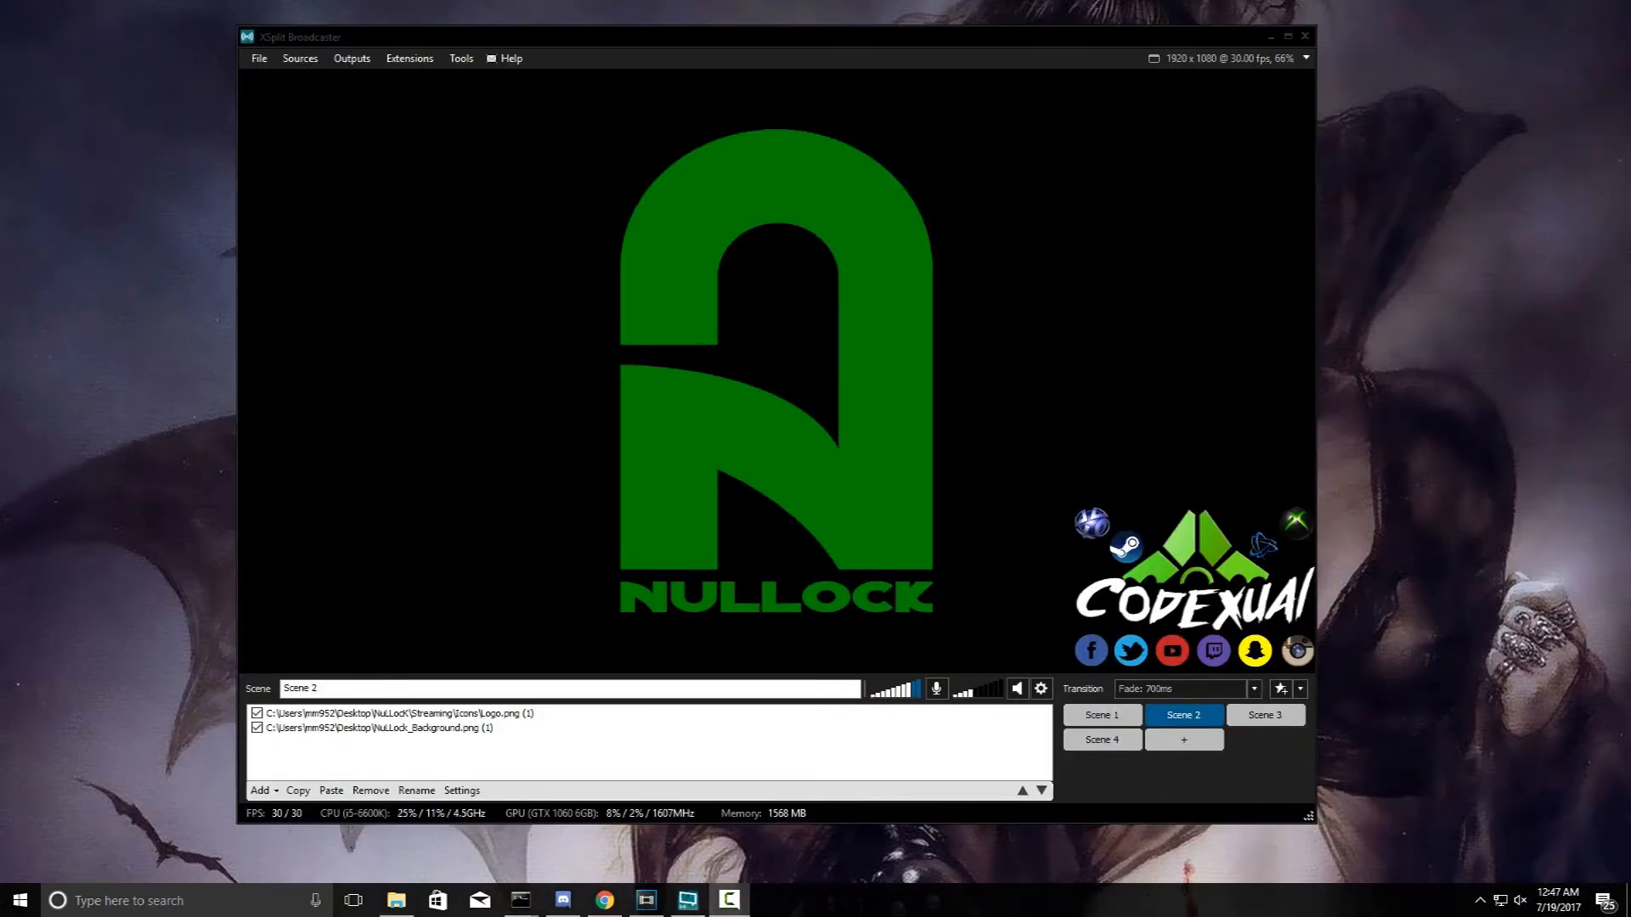
- Log in to Streamlabs with the Facebook account
left_click(605, 900)
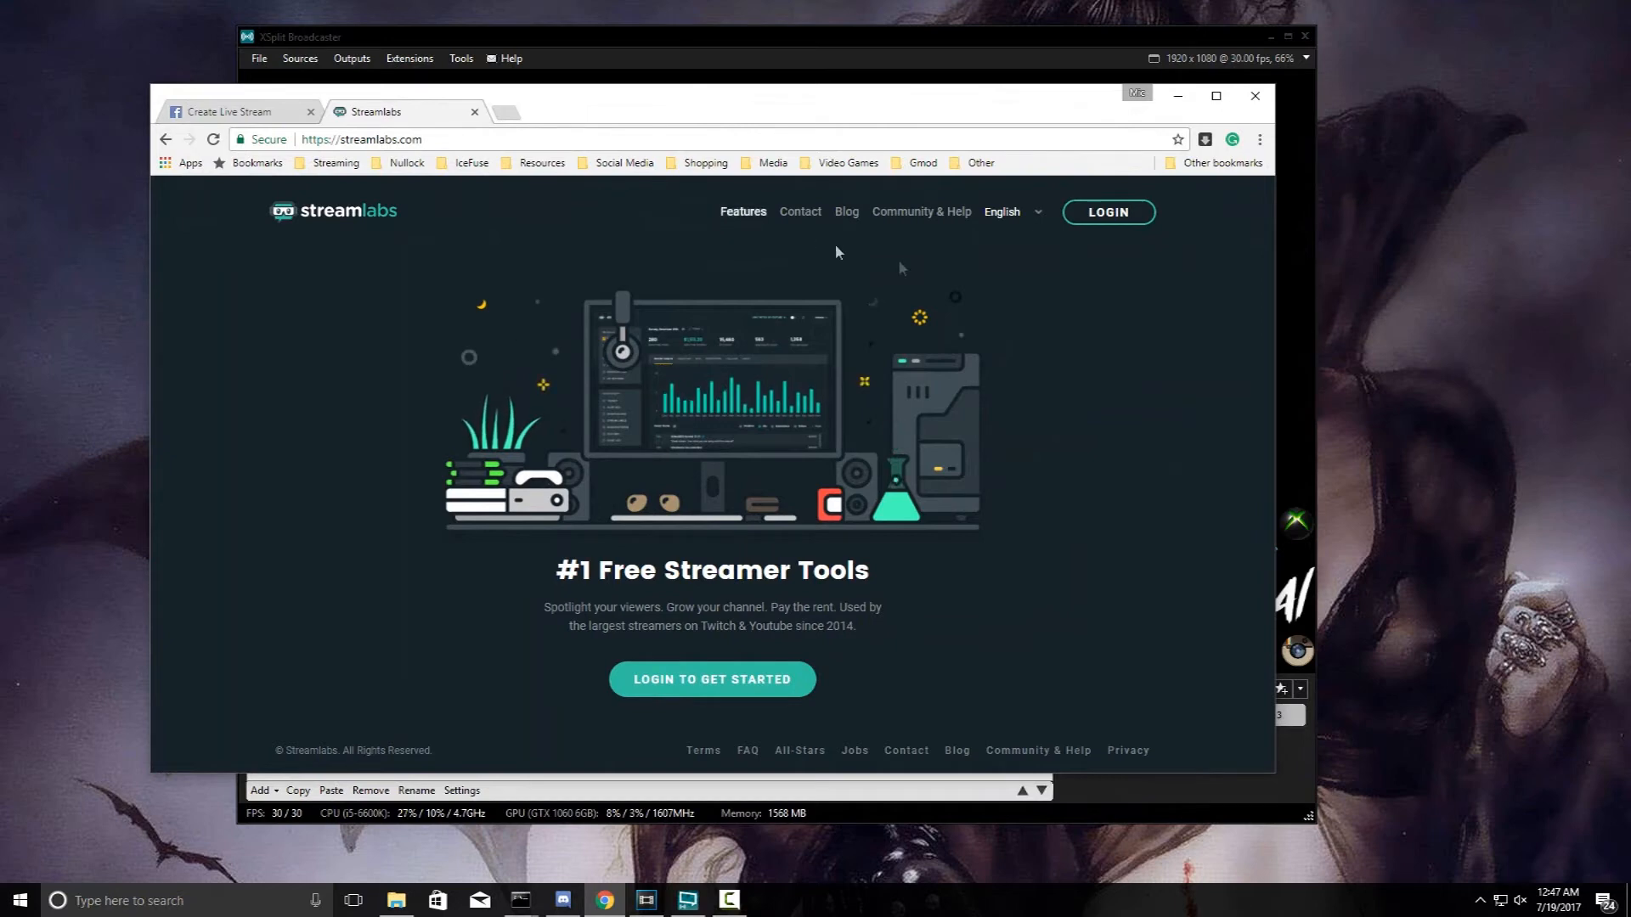
left_click(675, 698)
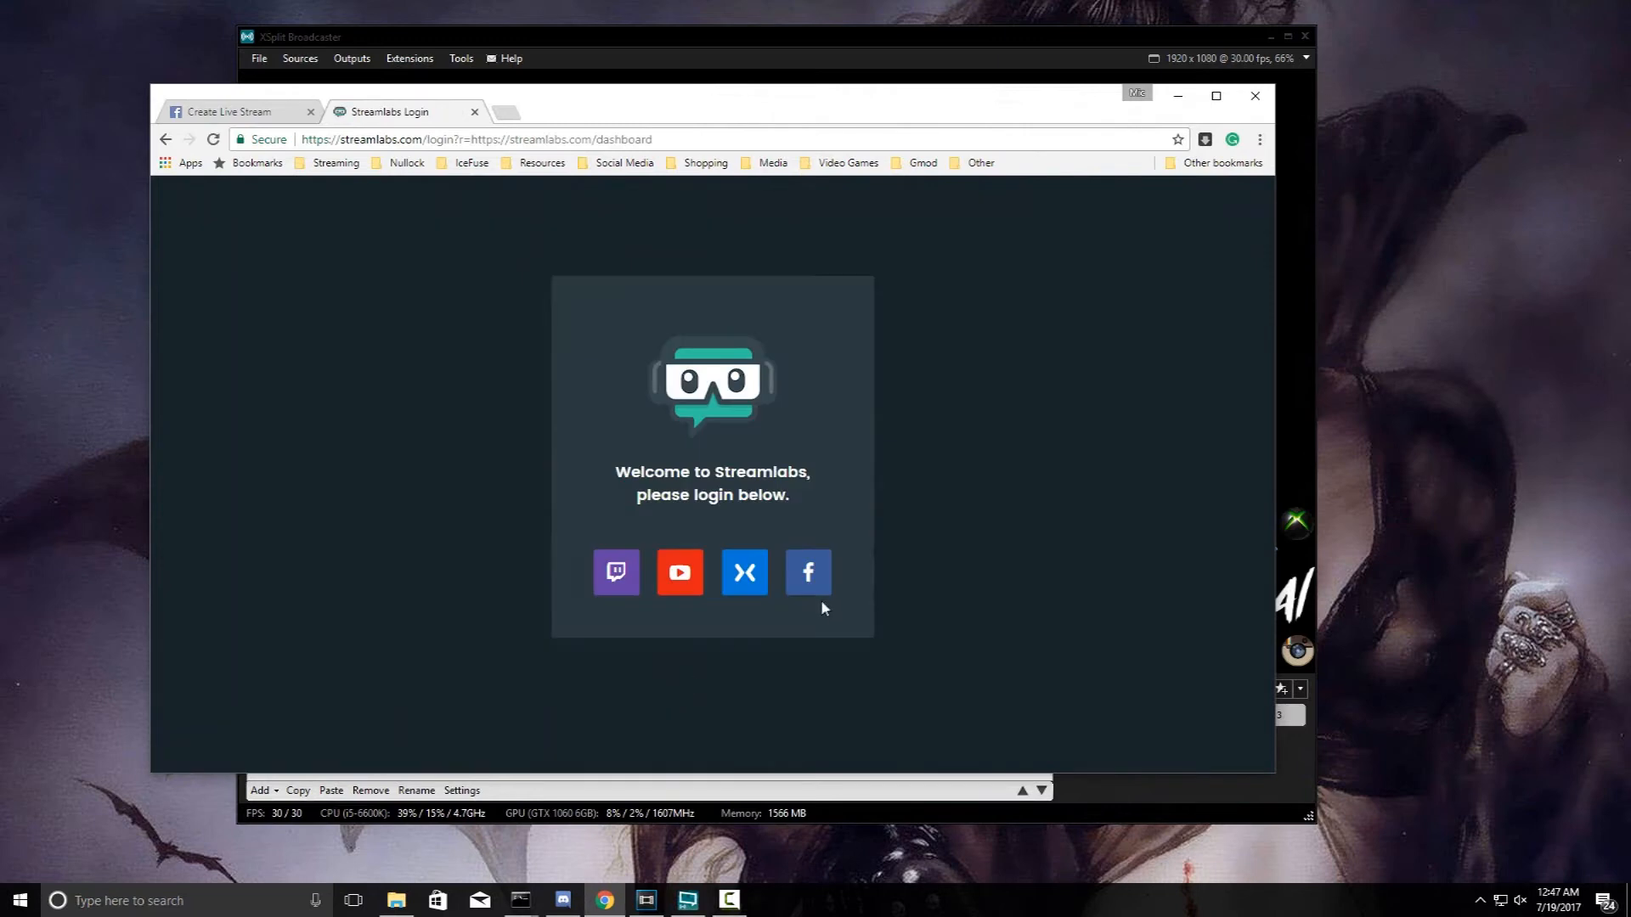
left_click(820, 577)
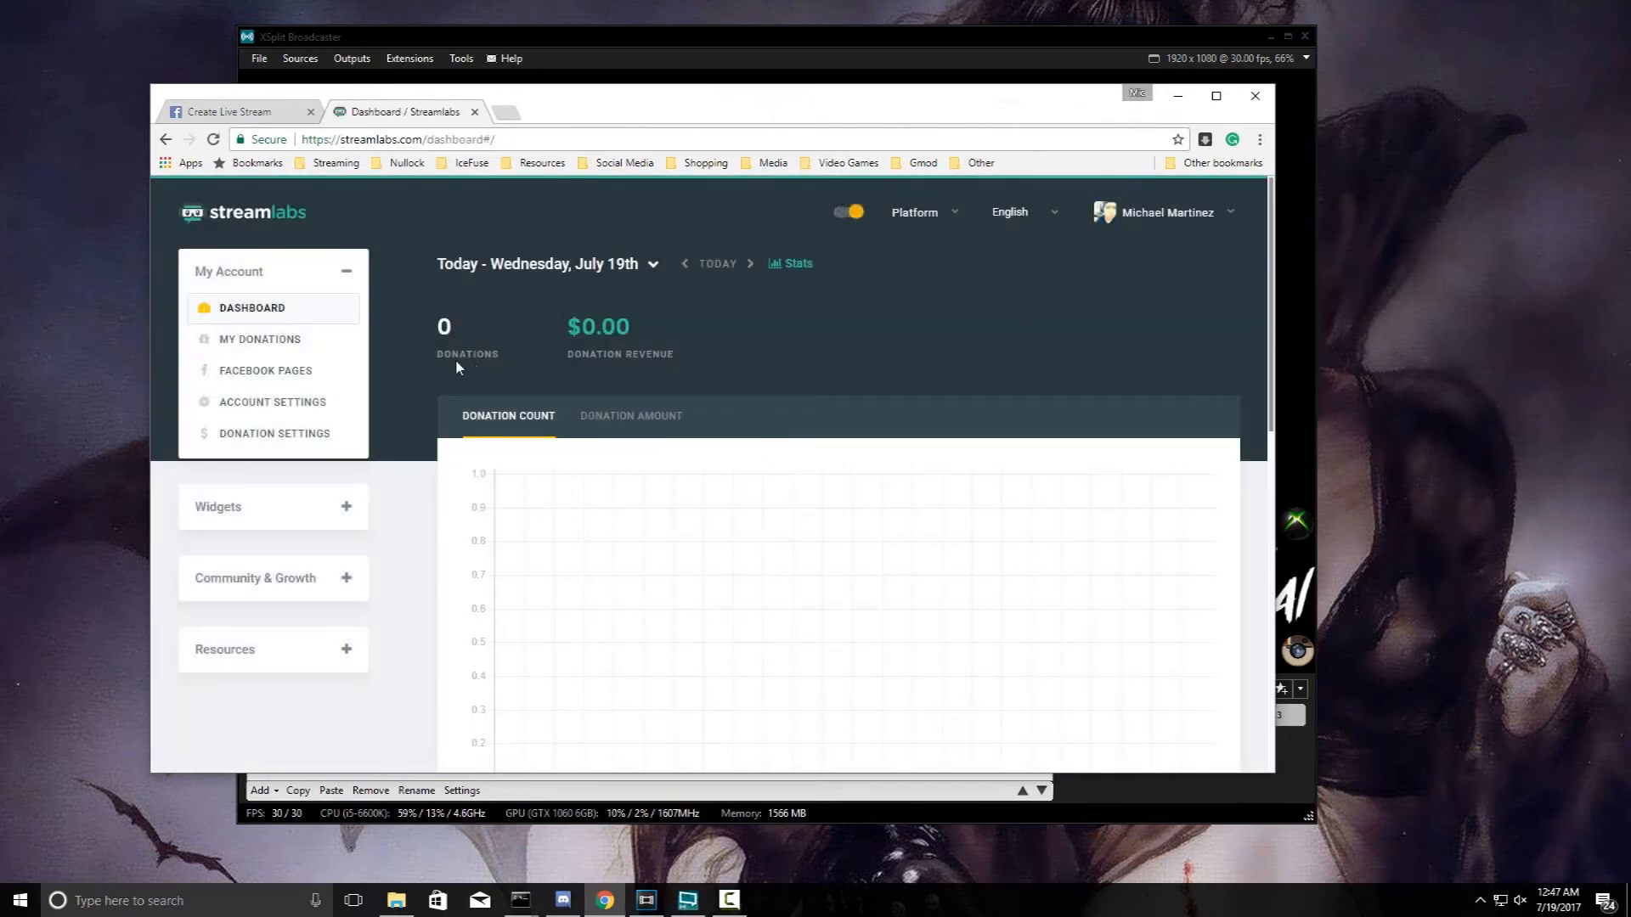
- Open the Alert Box widget, reveal its widget URL and copy it
left_click(294, 340)
left_click(306, 370)
left_click(339, 510)
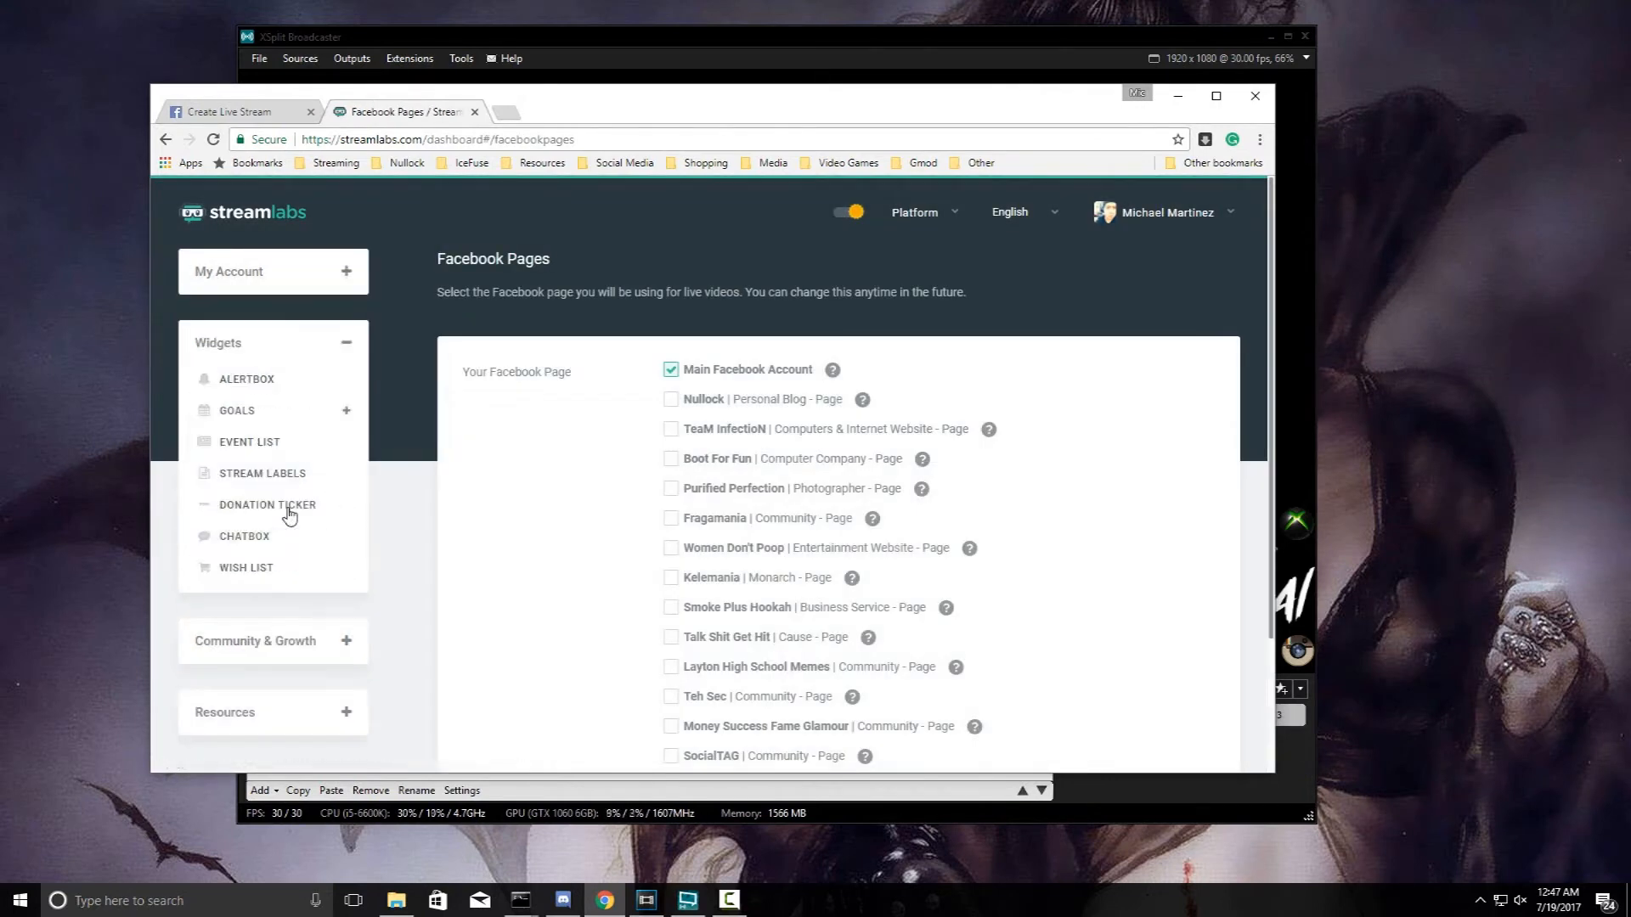
left_click(233, 382)
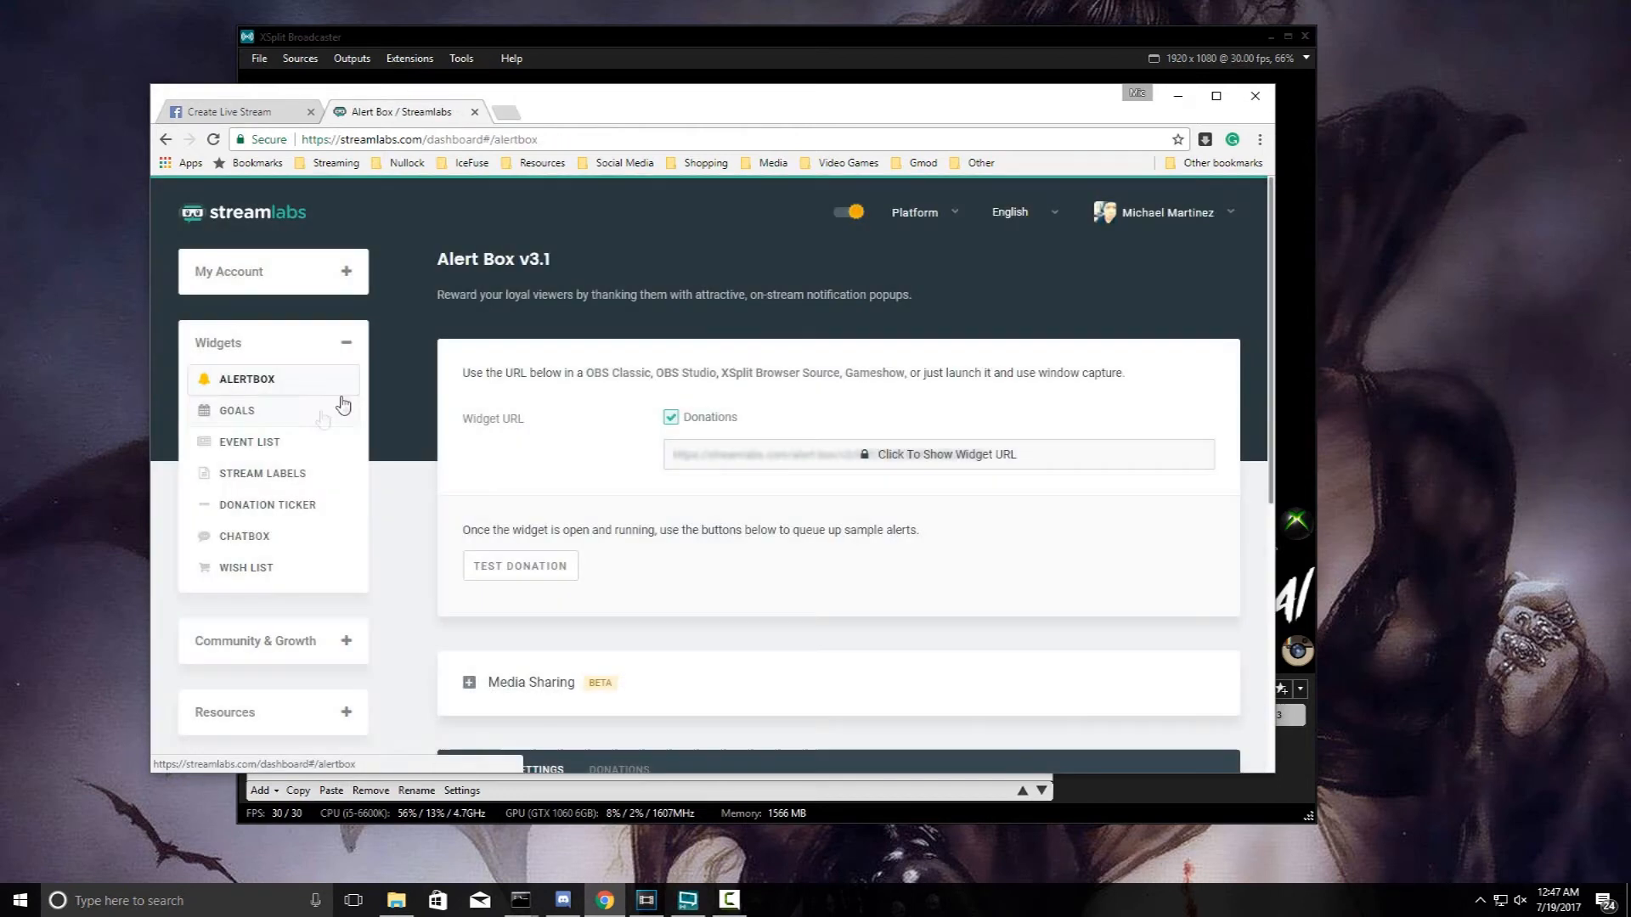
left_click_drag(574, 111, 733, 95)
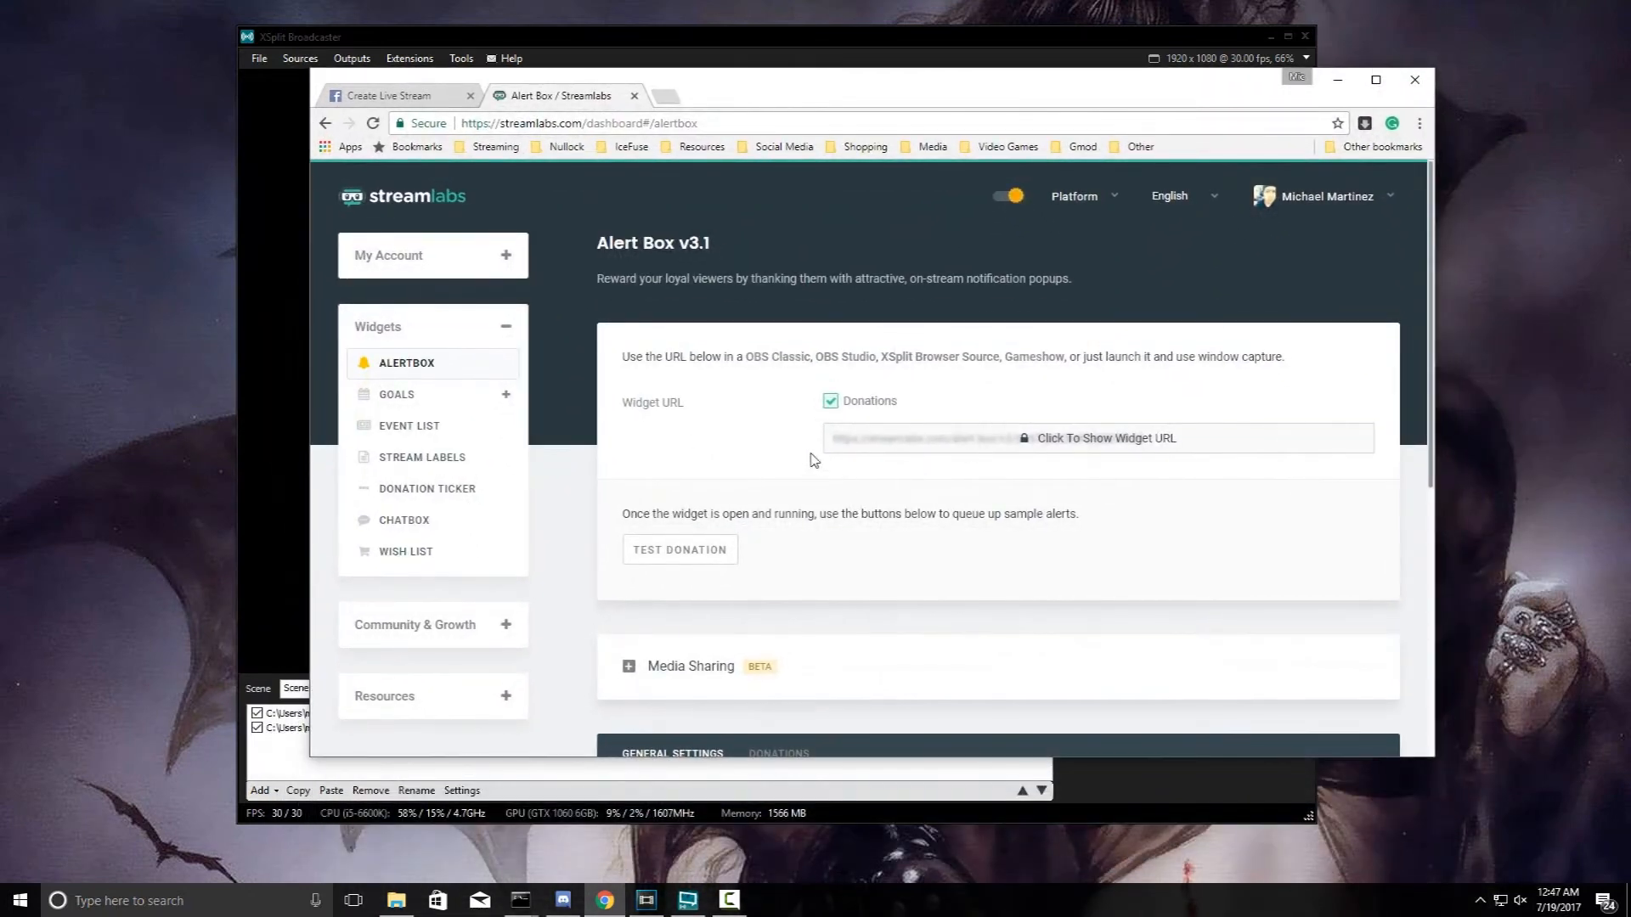
scroll(901, 429, "down", 1)
left_click(1056, 363)
triple_click(1137, 355)
key("ctrl+c")
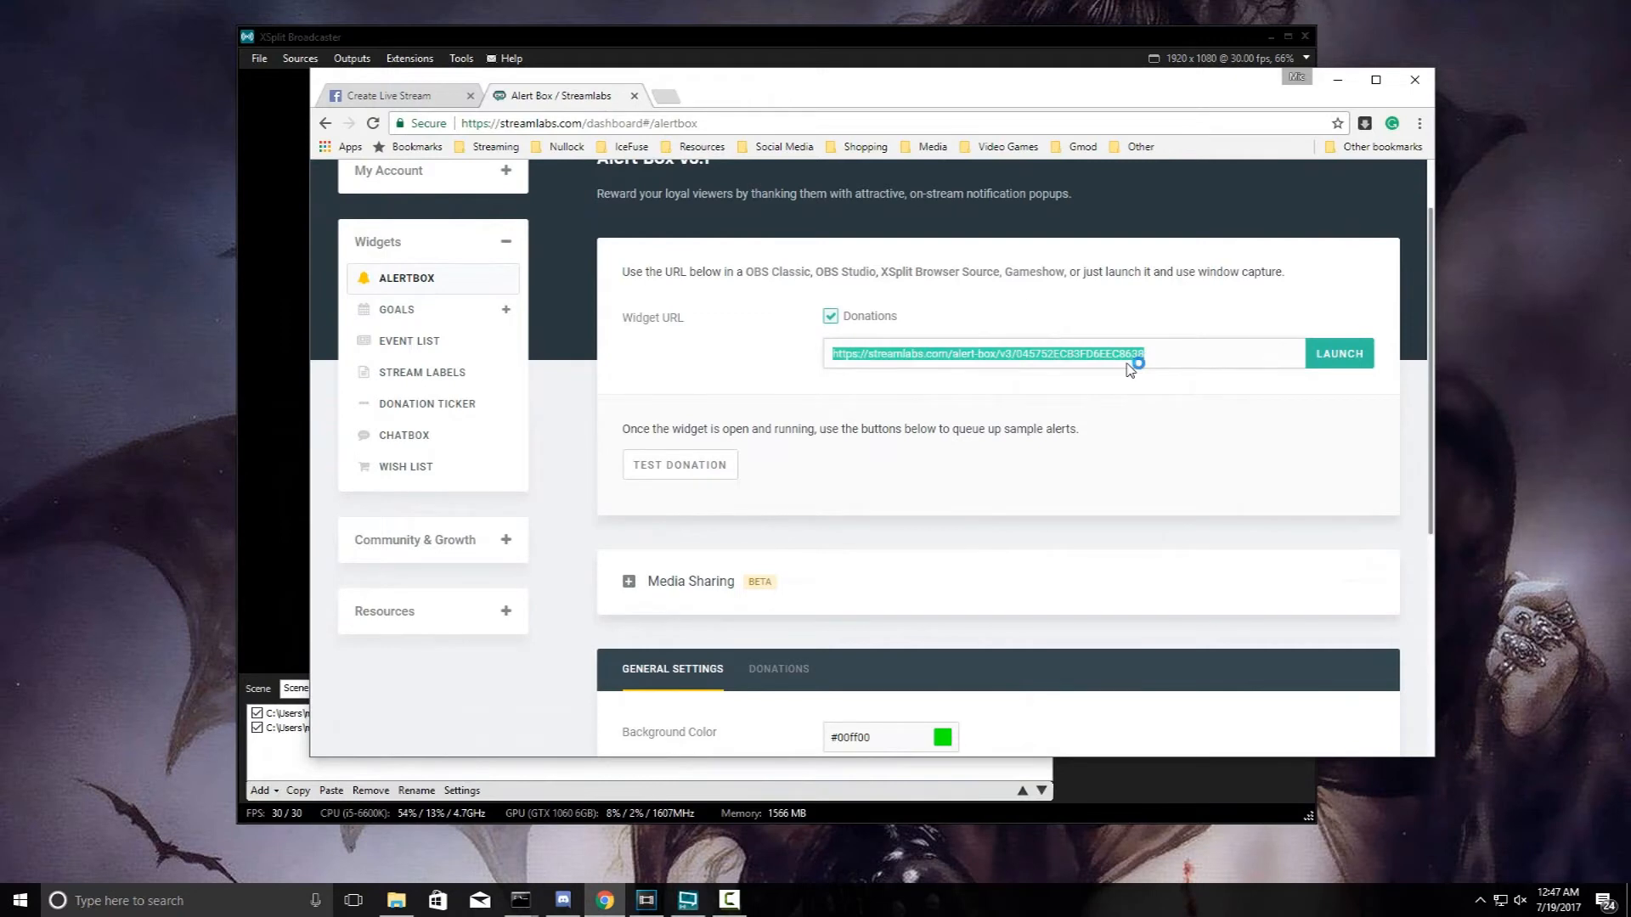
left_click(713, 37)
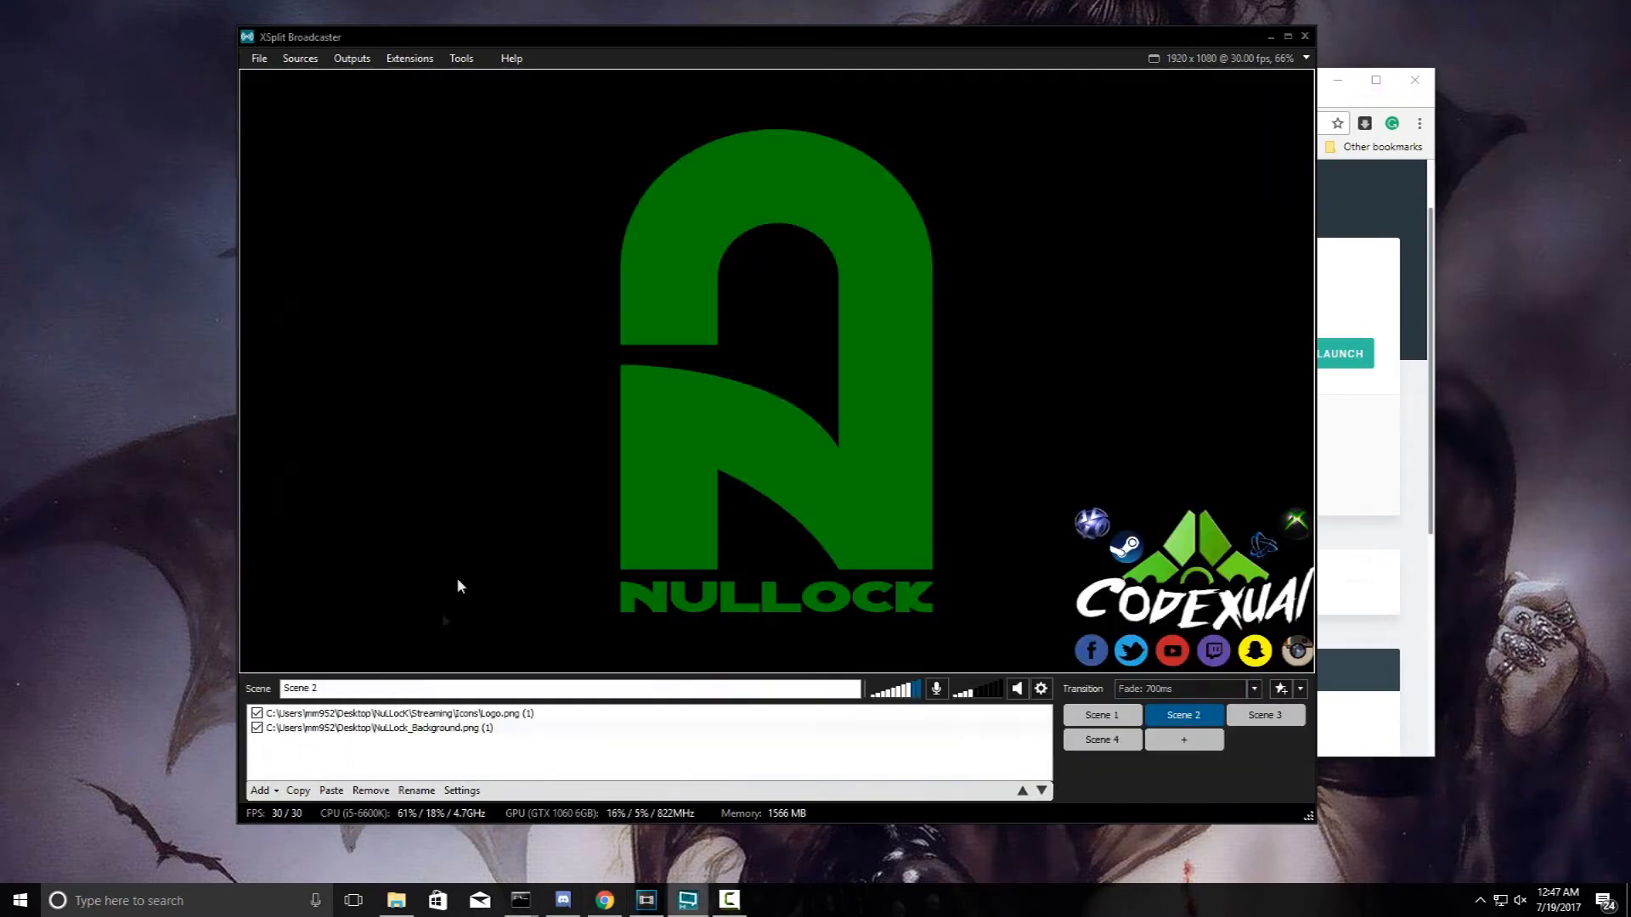
- Add the copied Alert Box URL as a webpage source and move it to the top-left
left_click(259, 790)
left_click(327, 791)
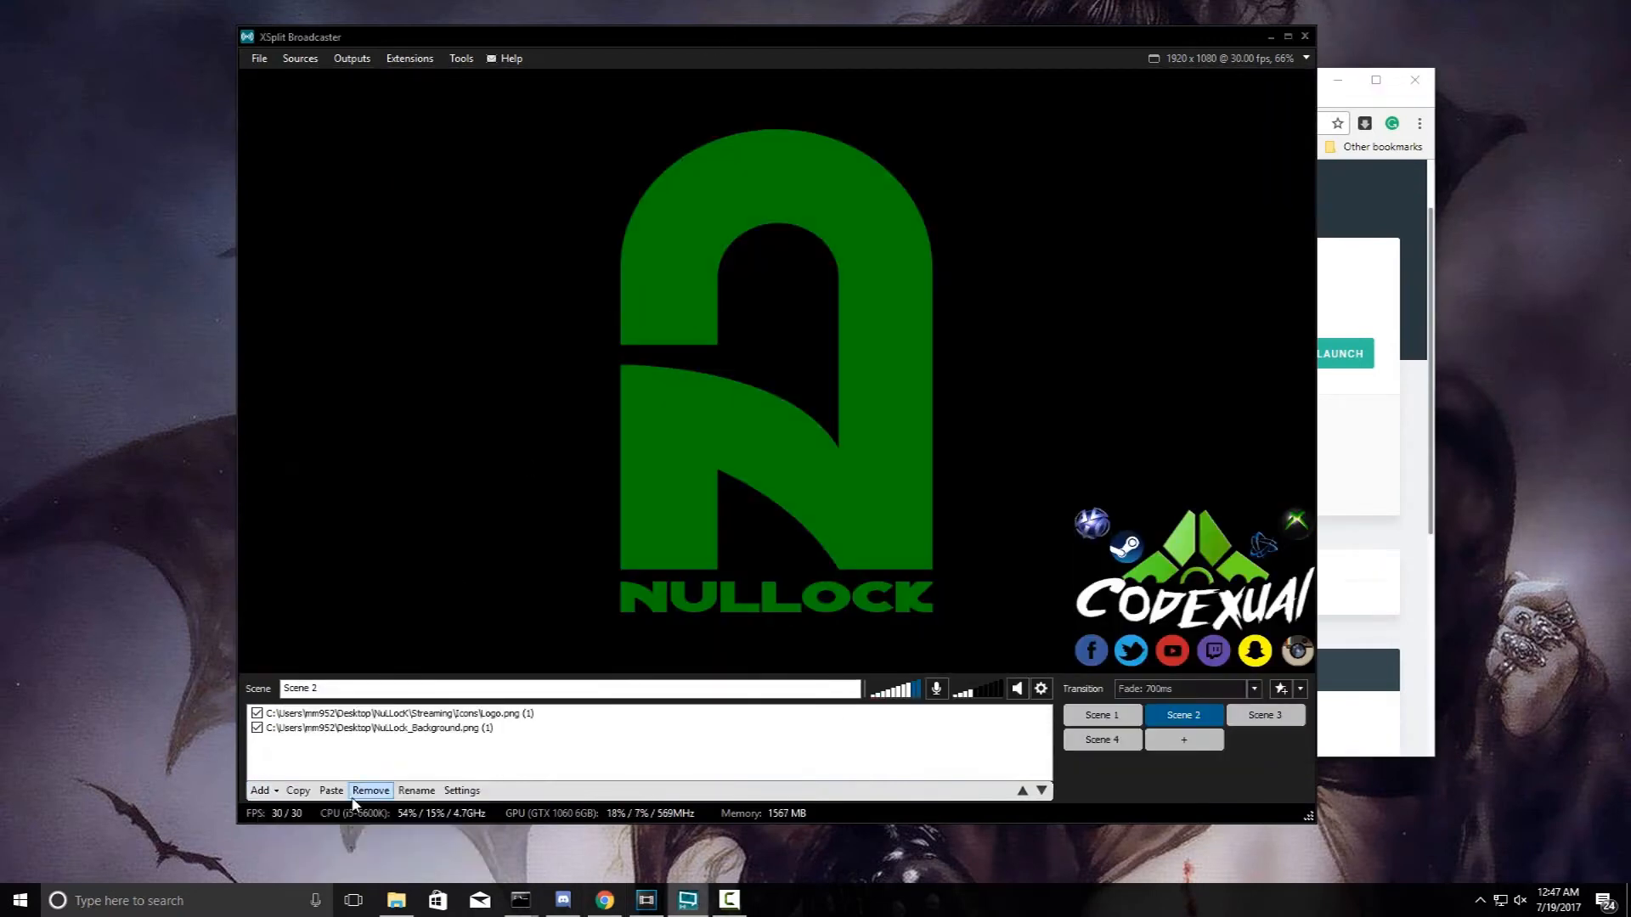
key("ctrl+v")
key("Return")
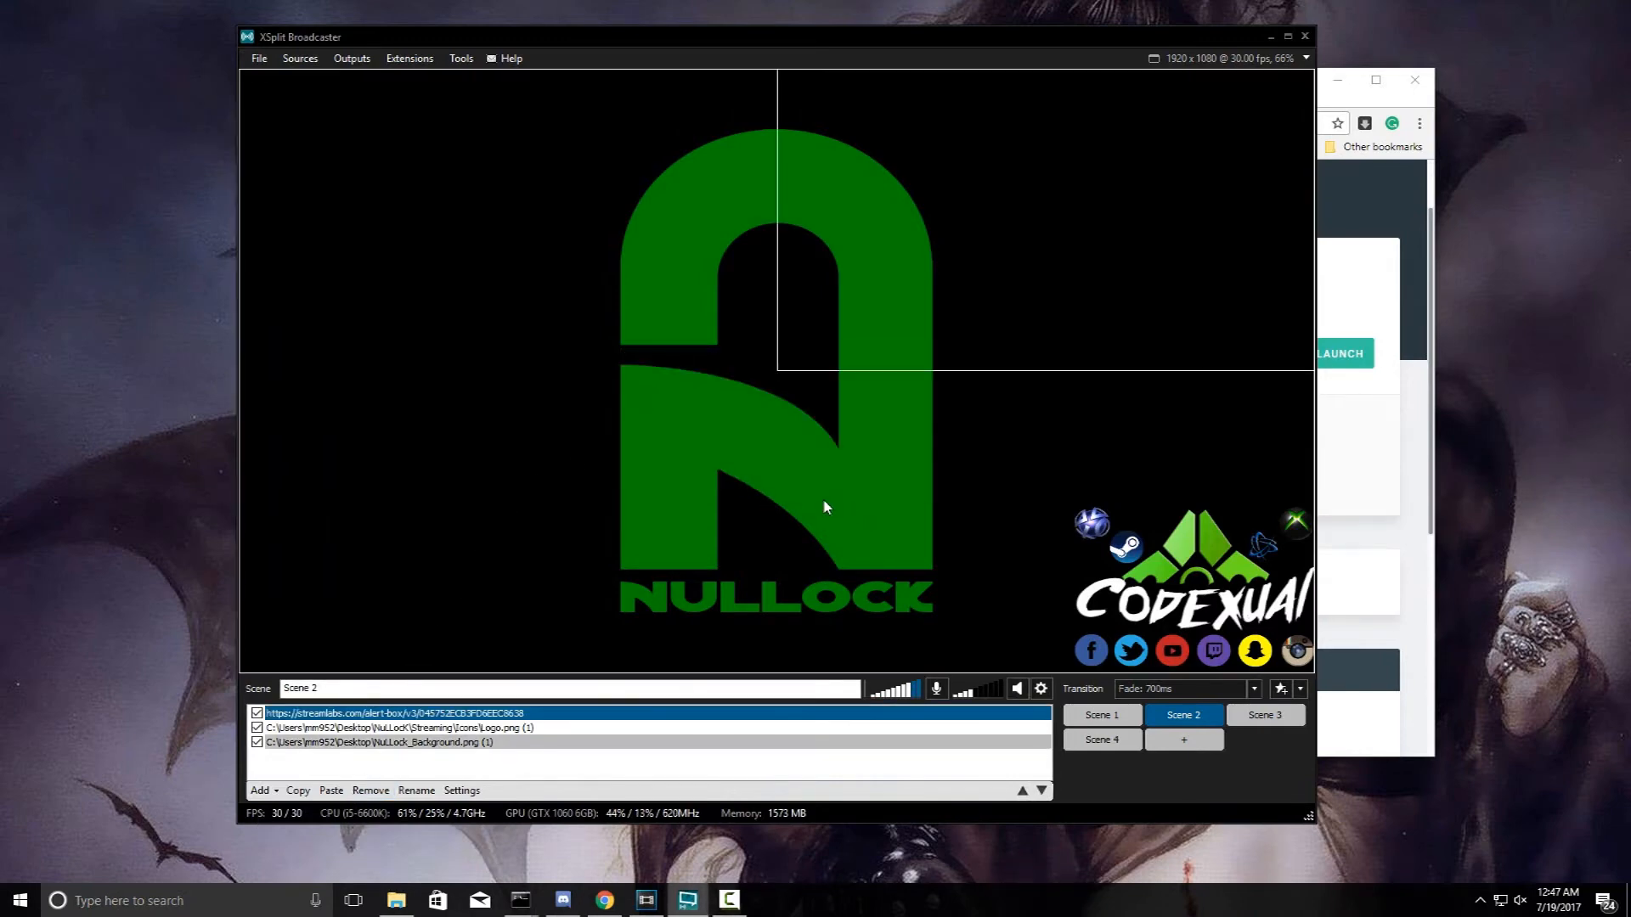
left_click_drag(796, 327, 345, 251)
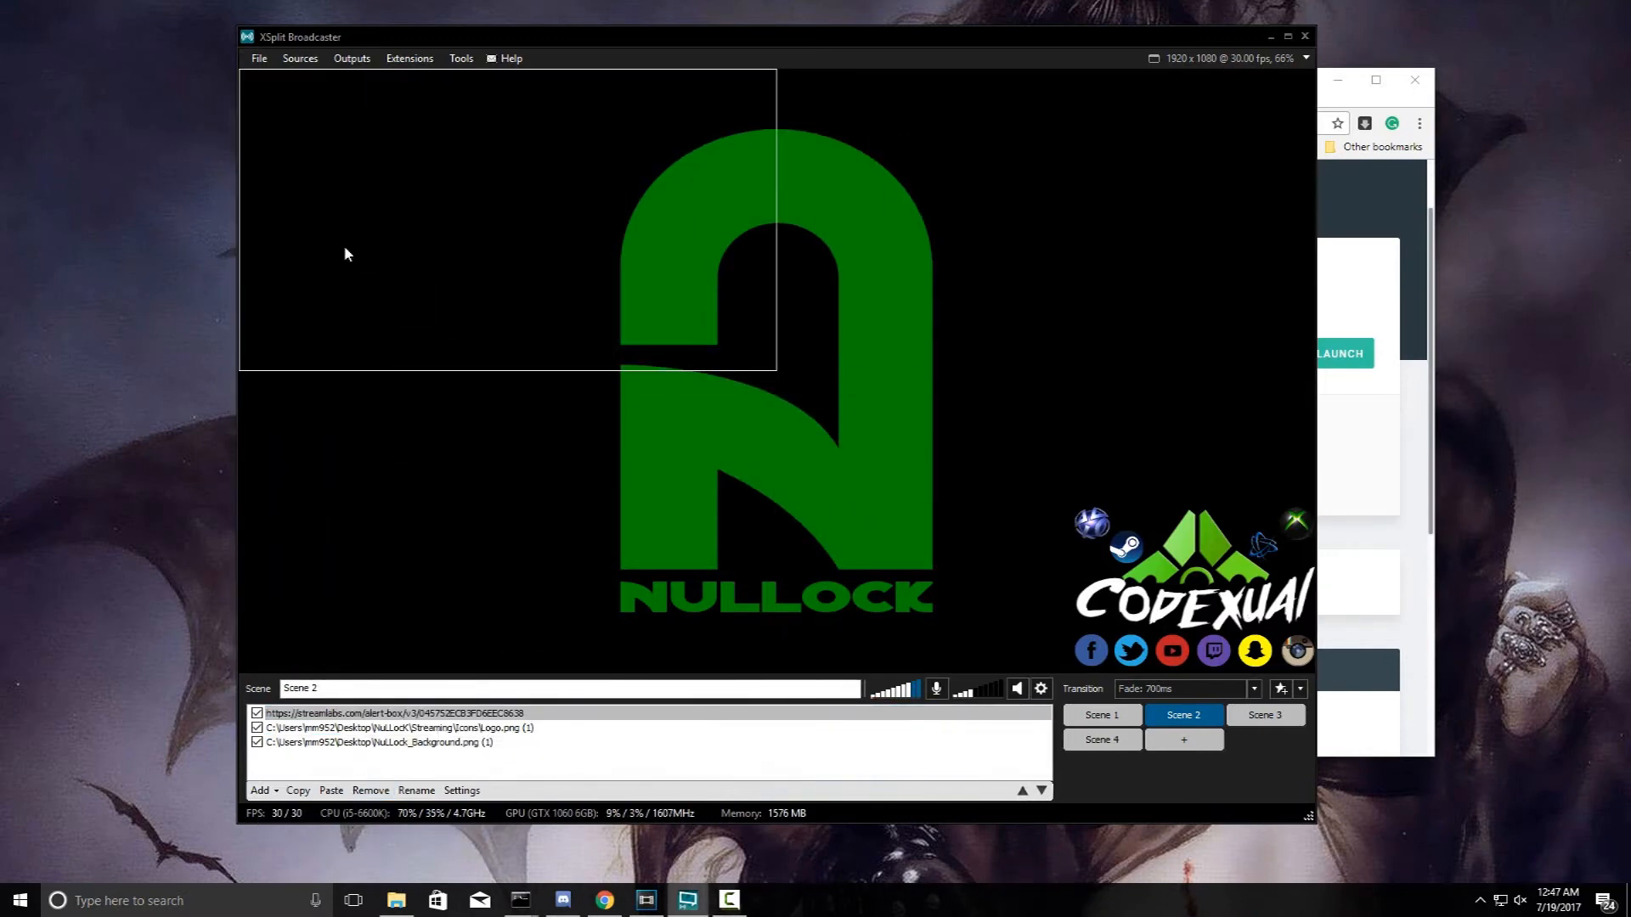
- Rename the new streamlabs.com source to 'Donation Alerts'
left_click(424, 792)
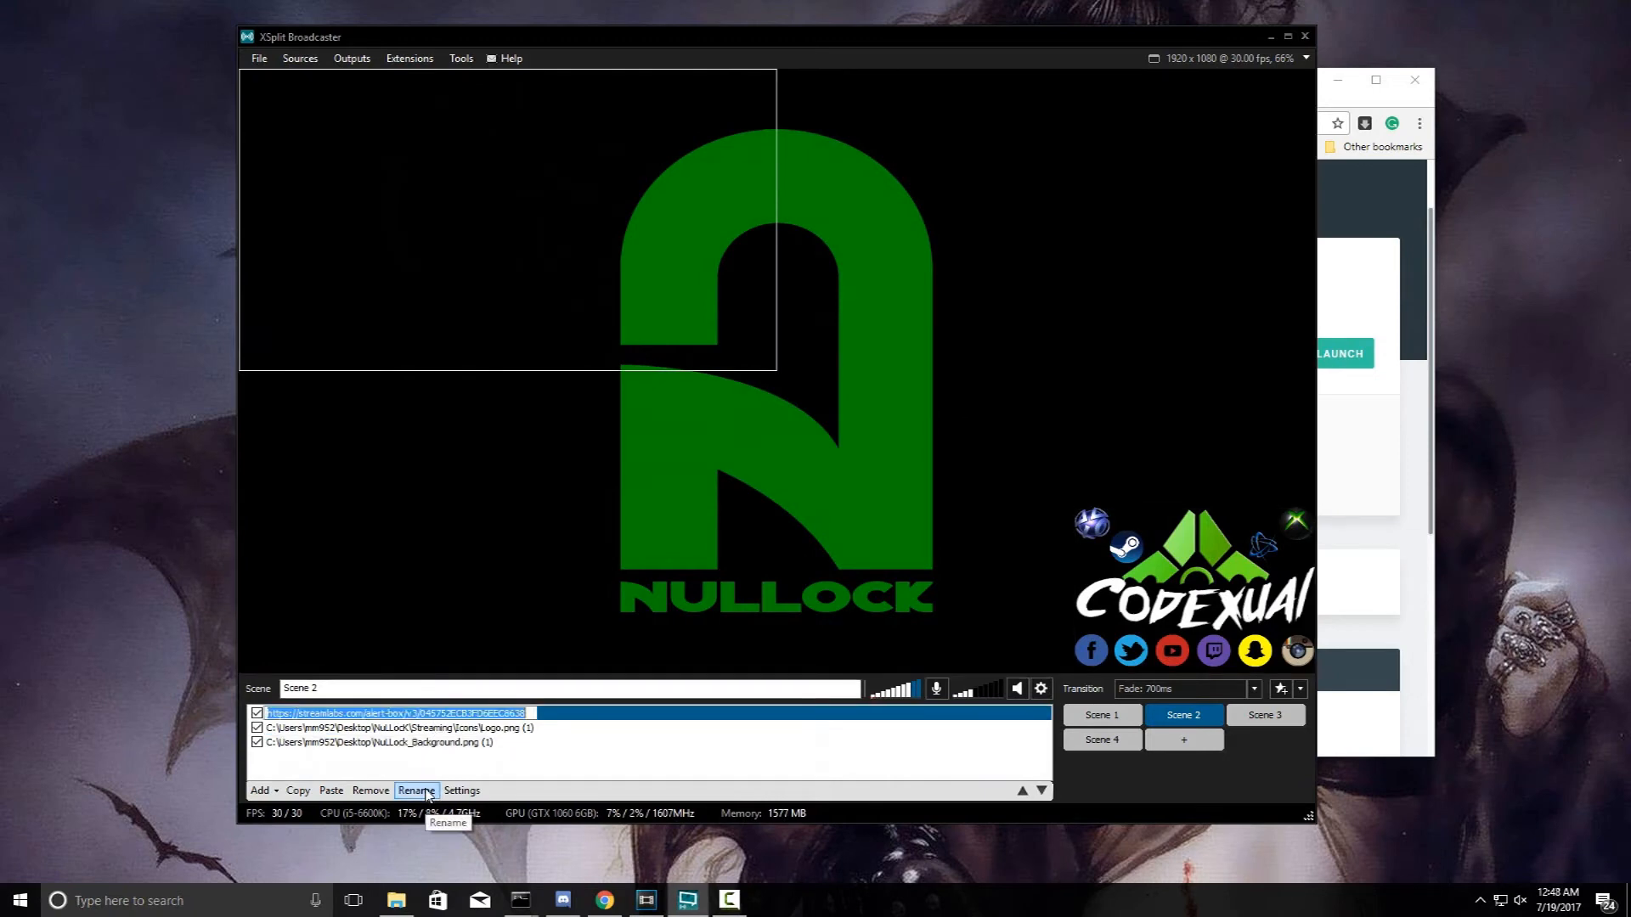
type("Donation A")
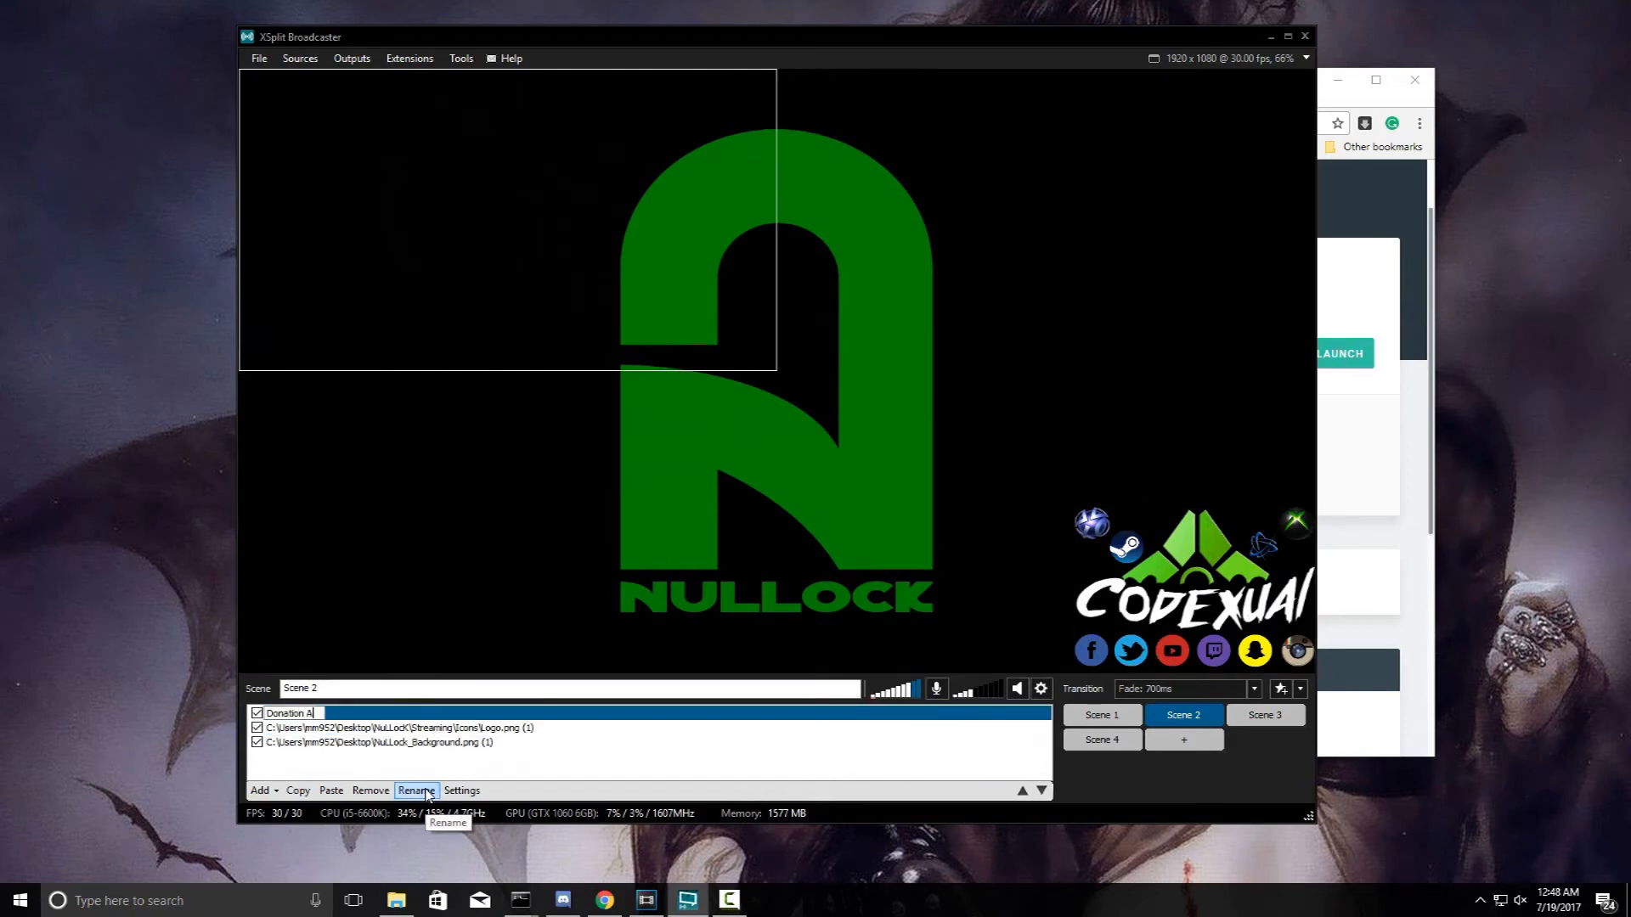
type("lerts")
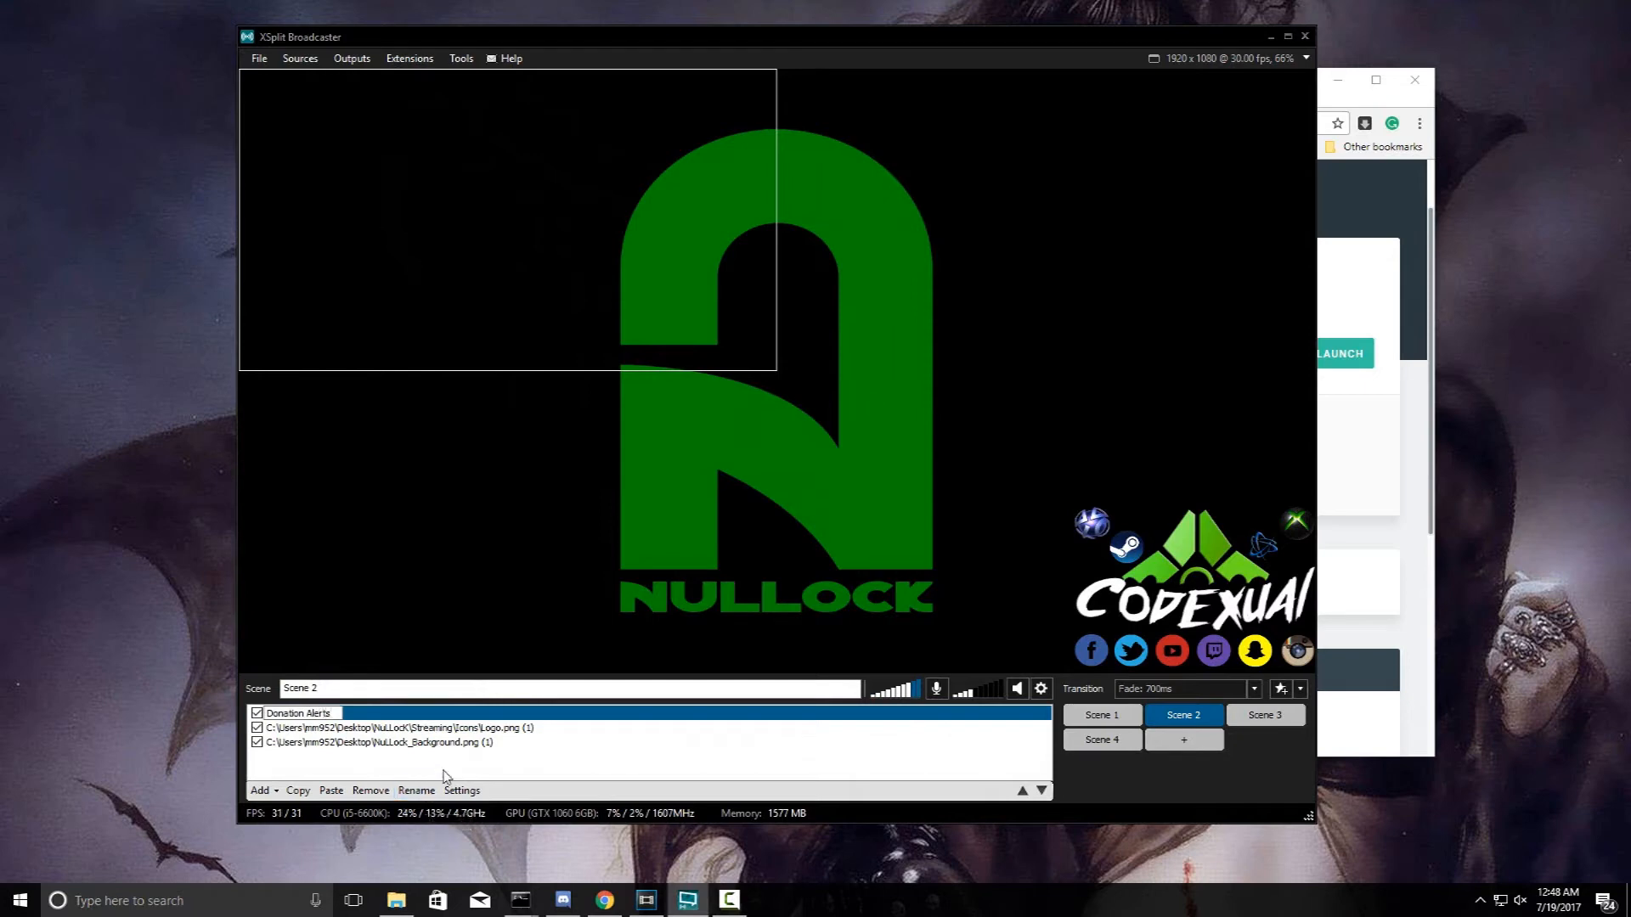
key("Return")
- Send a Streamlabs test donation and watch the $87 alert play in XSplit's Scene 2 preview
left_click(1390, 470)
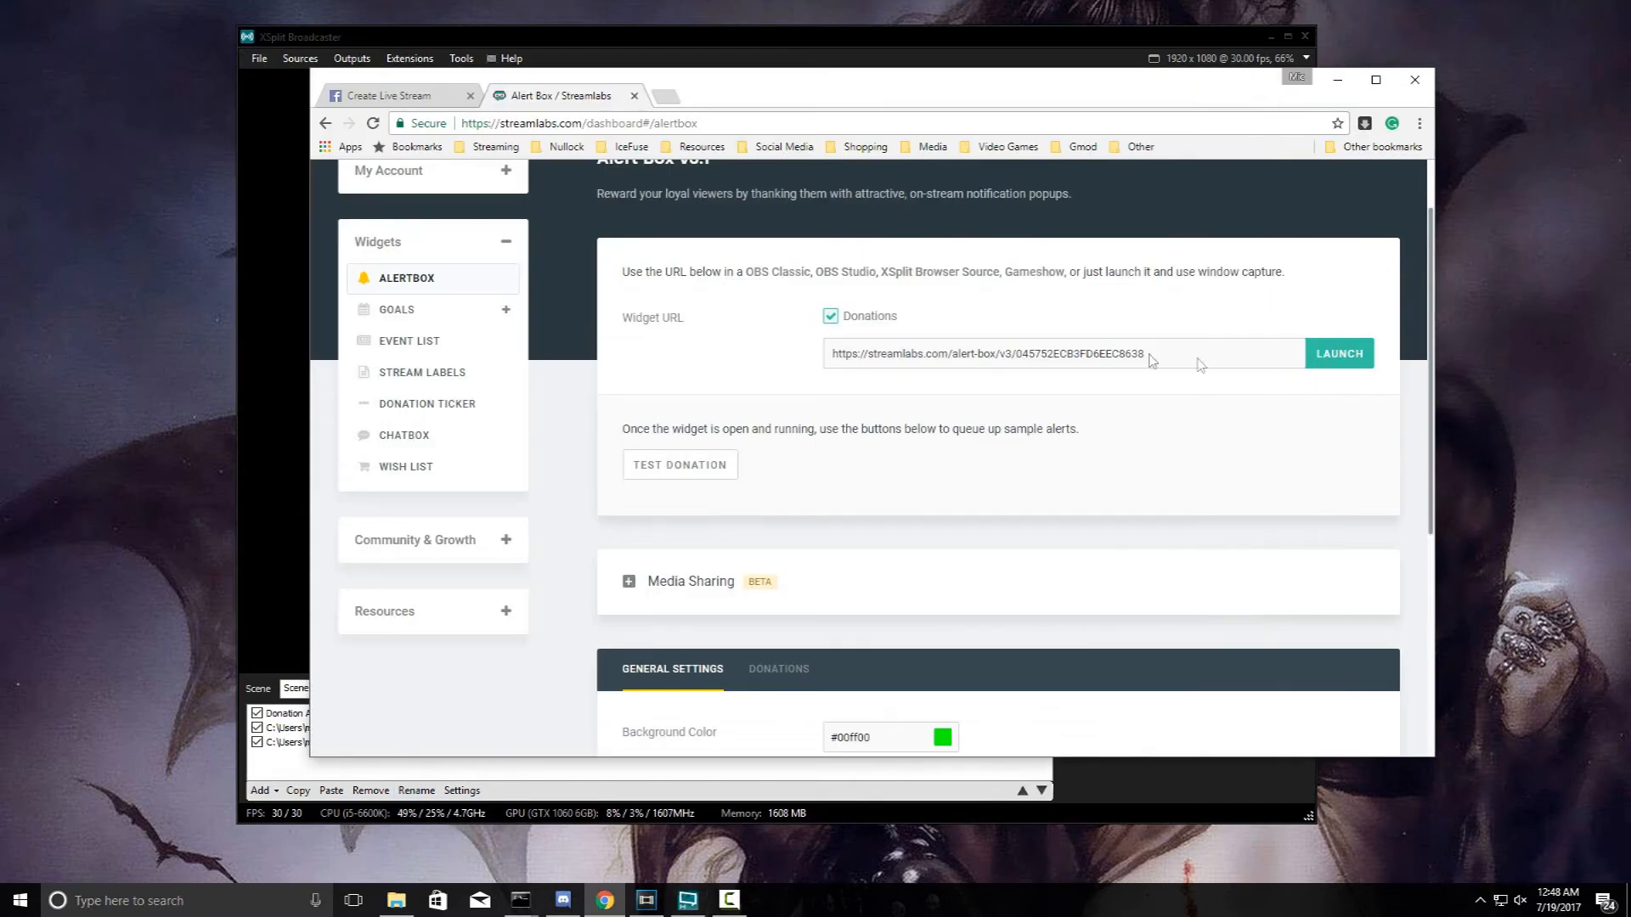
left_click(665, 482)
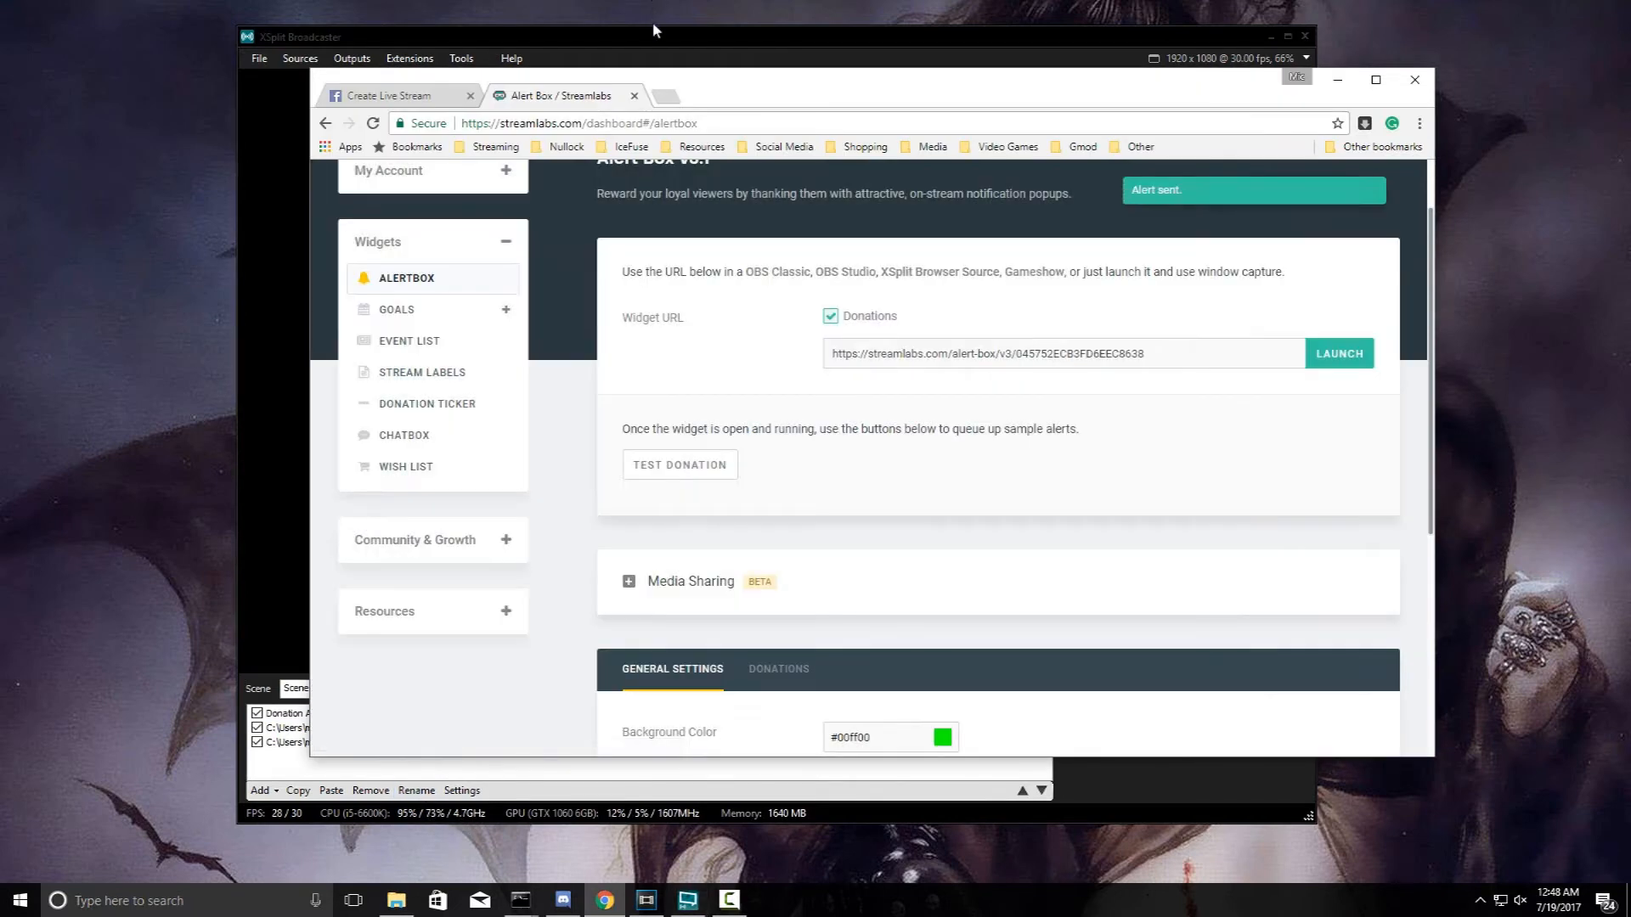
left_click(652, 31)
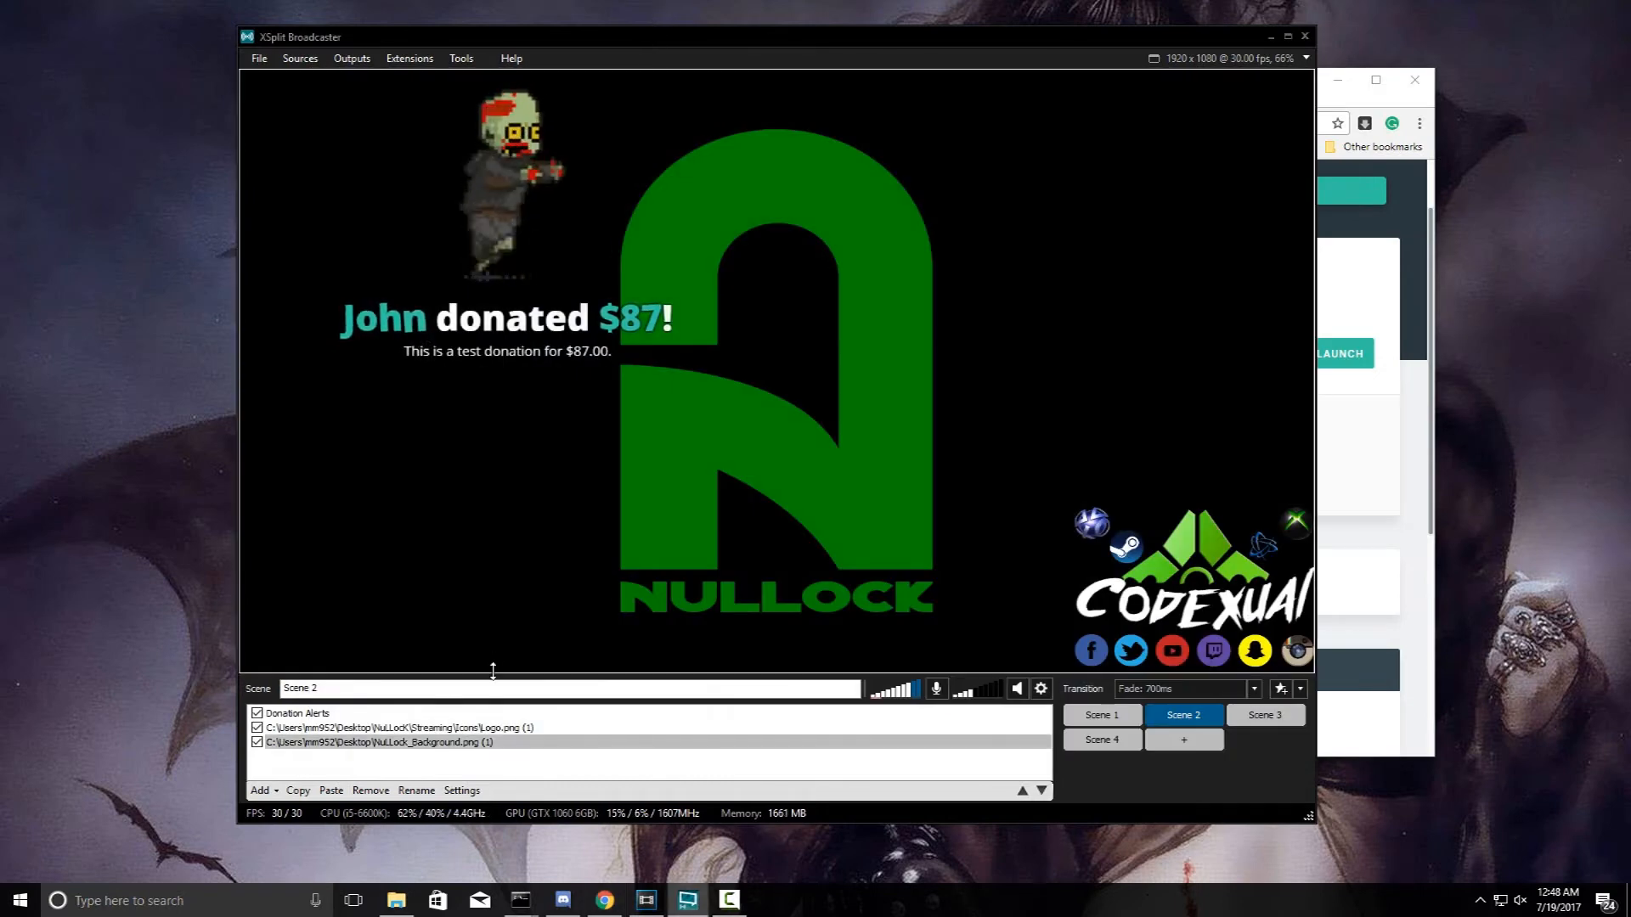
left_click(384, 330)
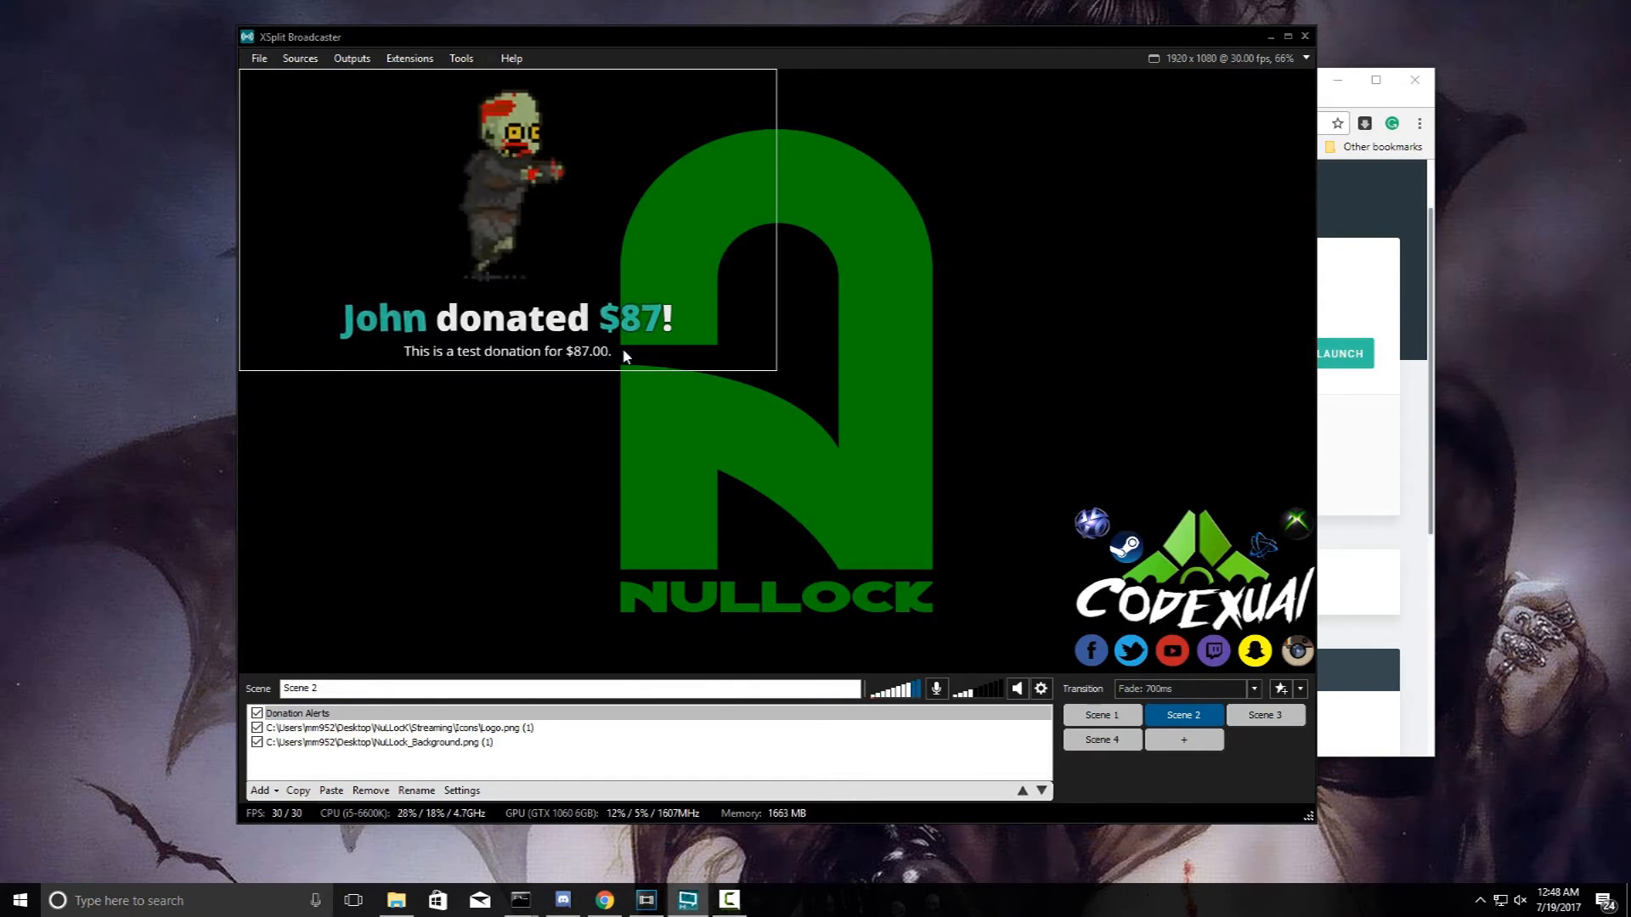
left_click(1346, 312)
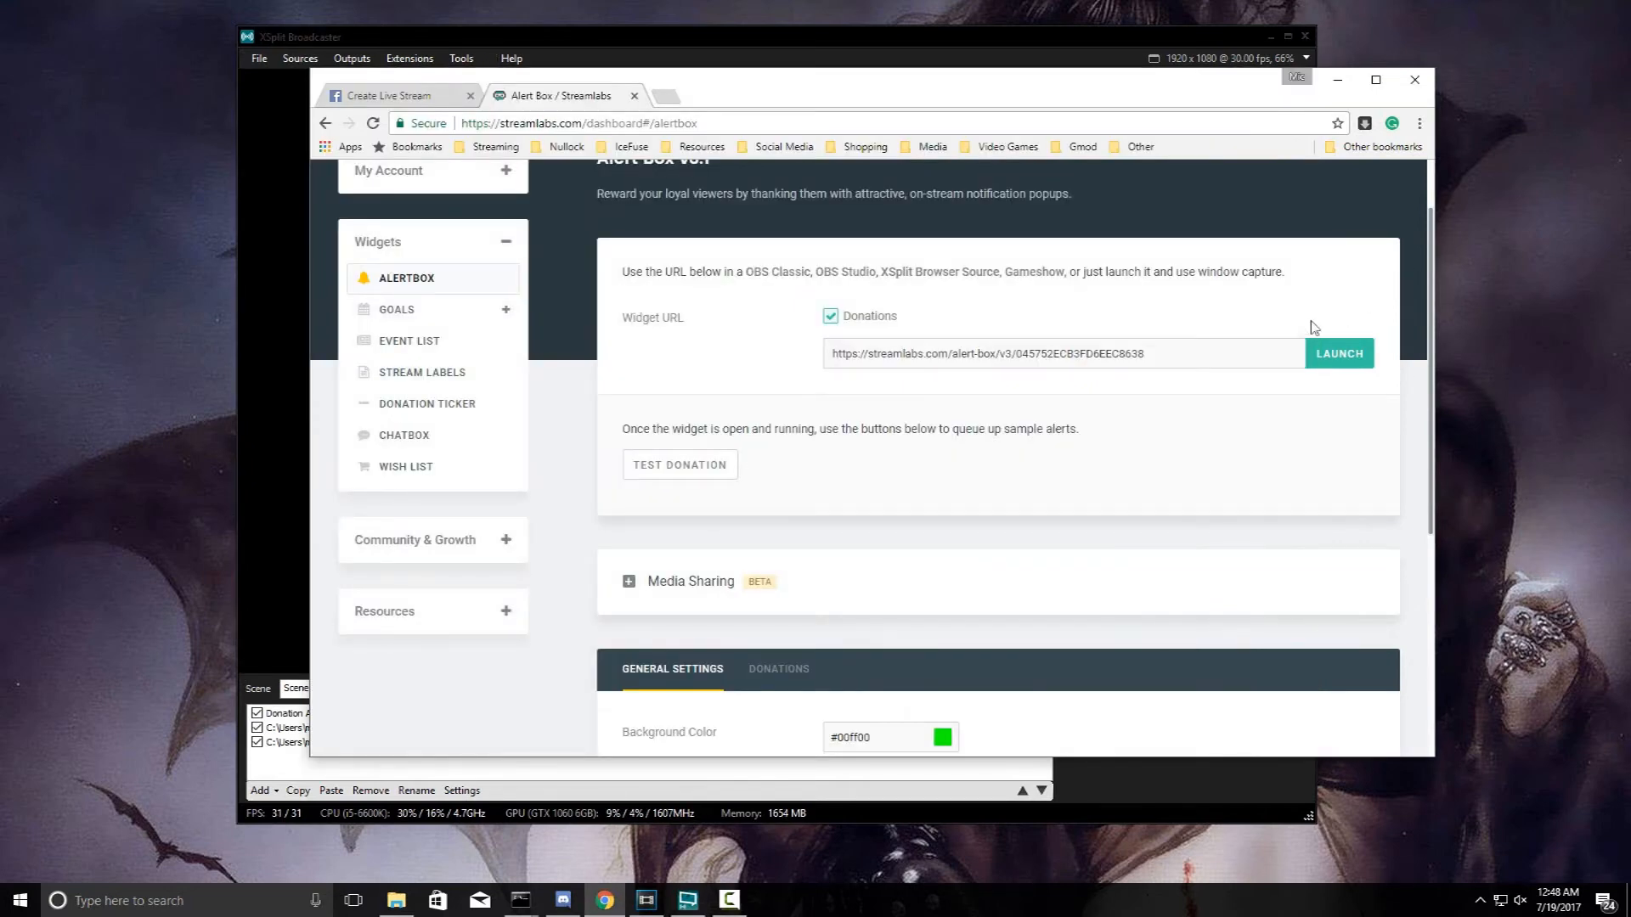
- Open the Donations tab and review it: Wiggle text, default.gif image, default.ogg sound, 10s duration
scroll(1169, 586, "down", 4)
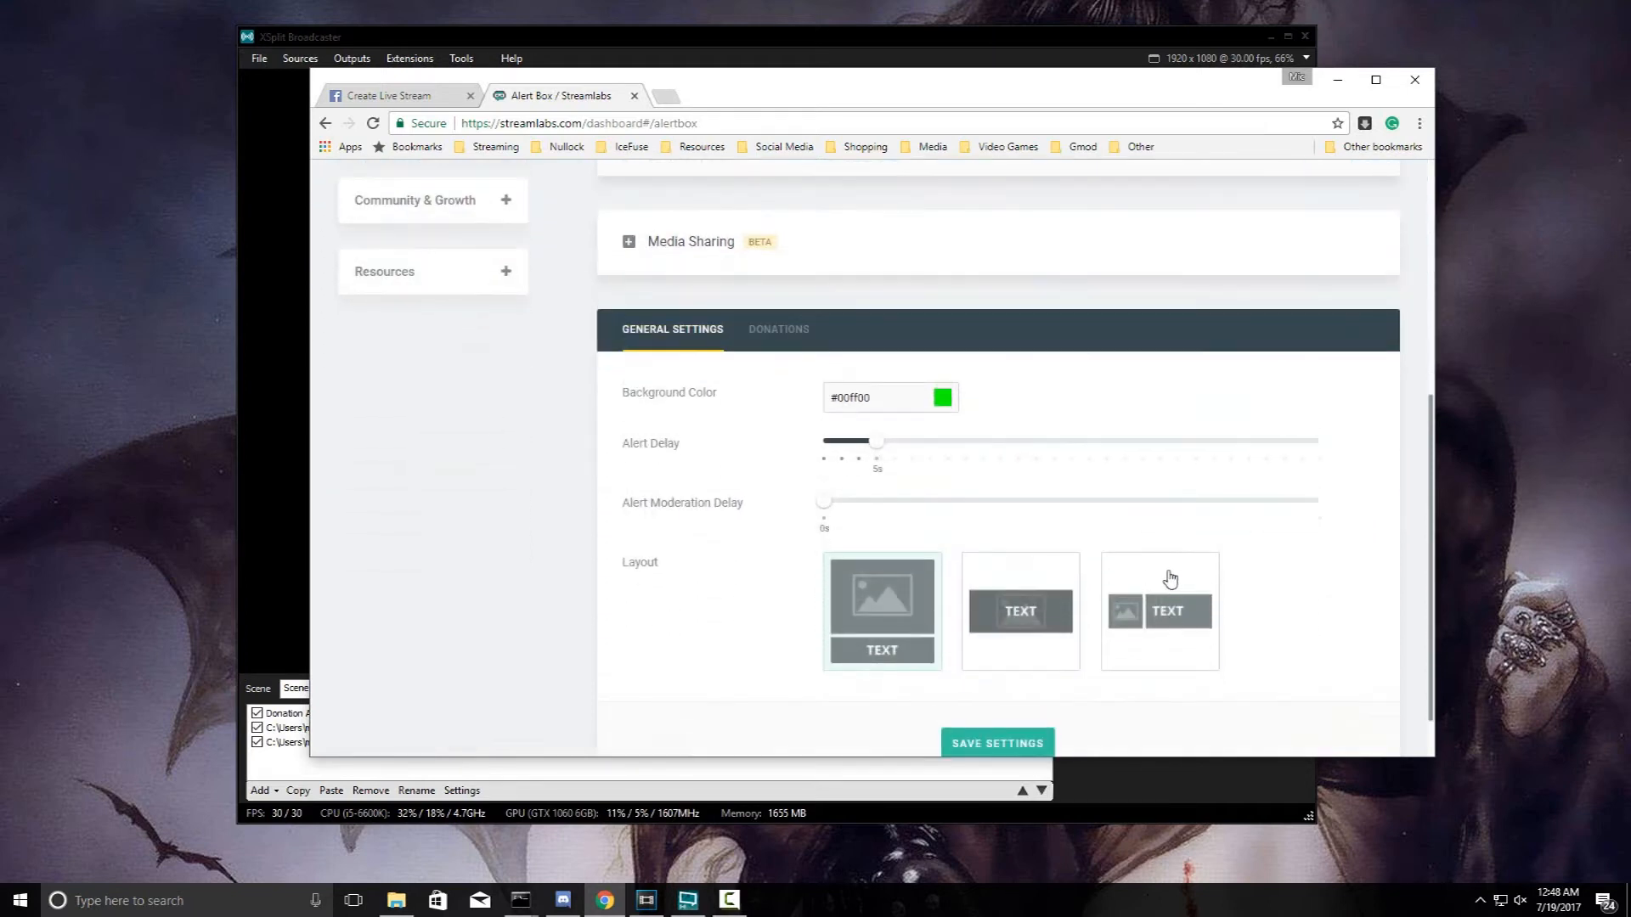
scroll(1177, 572, "down", 1)
scroll(1171, 578, "up", 2)
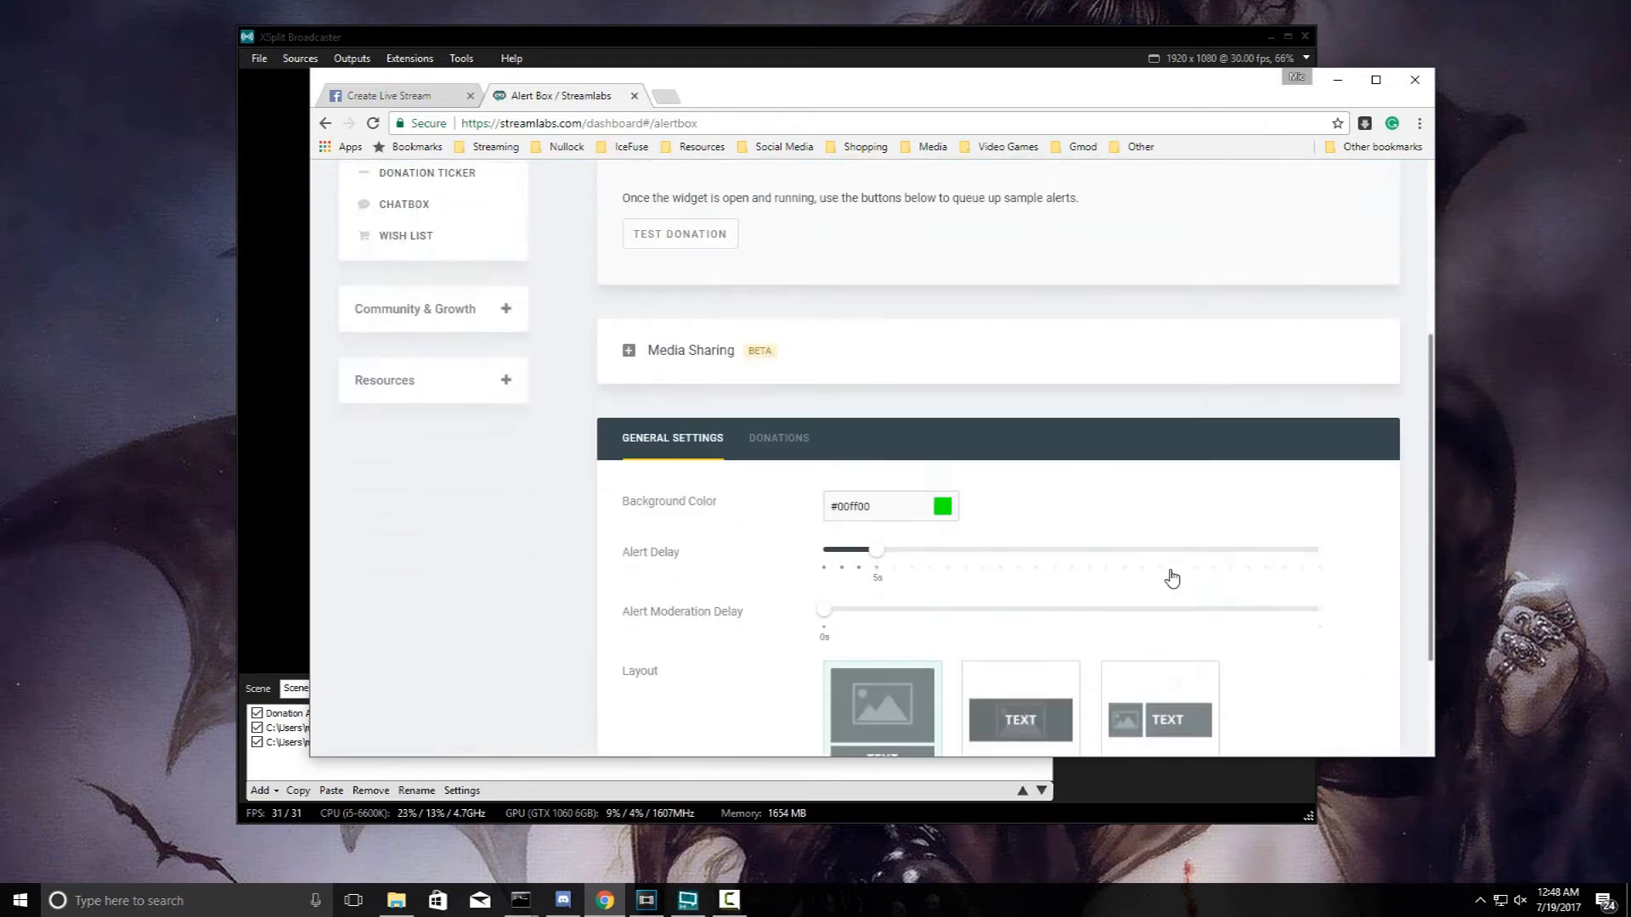
scroll(1170, 585, "up", 2)
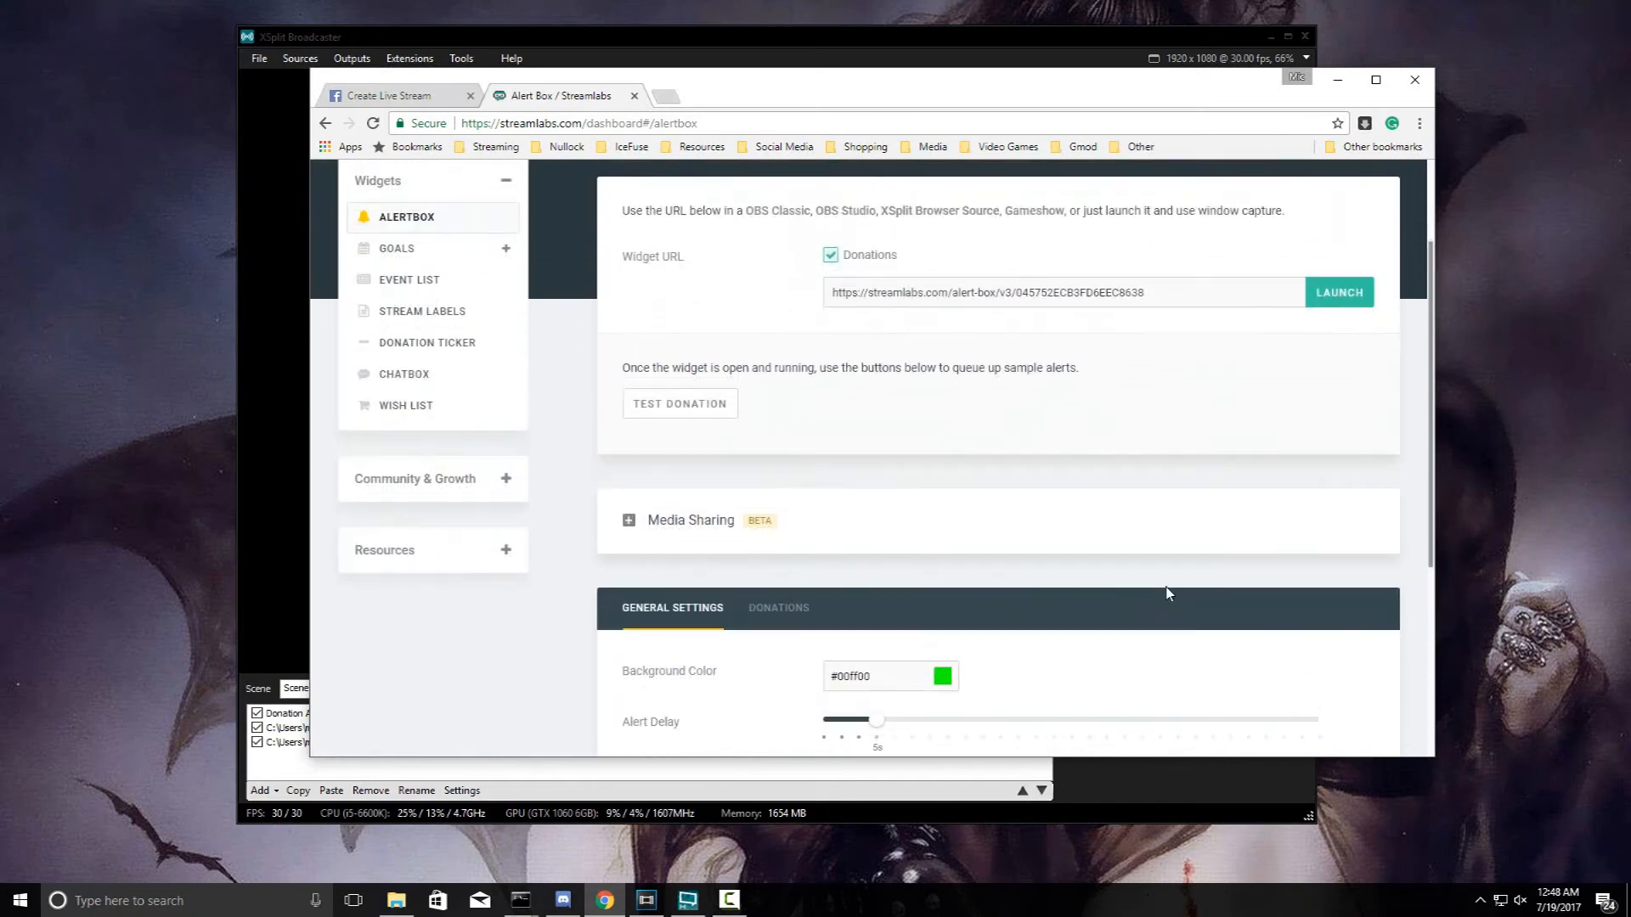
scroll(854, 633, "down", 2)
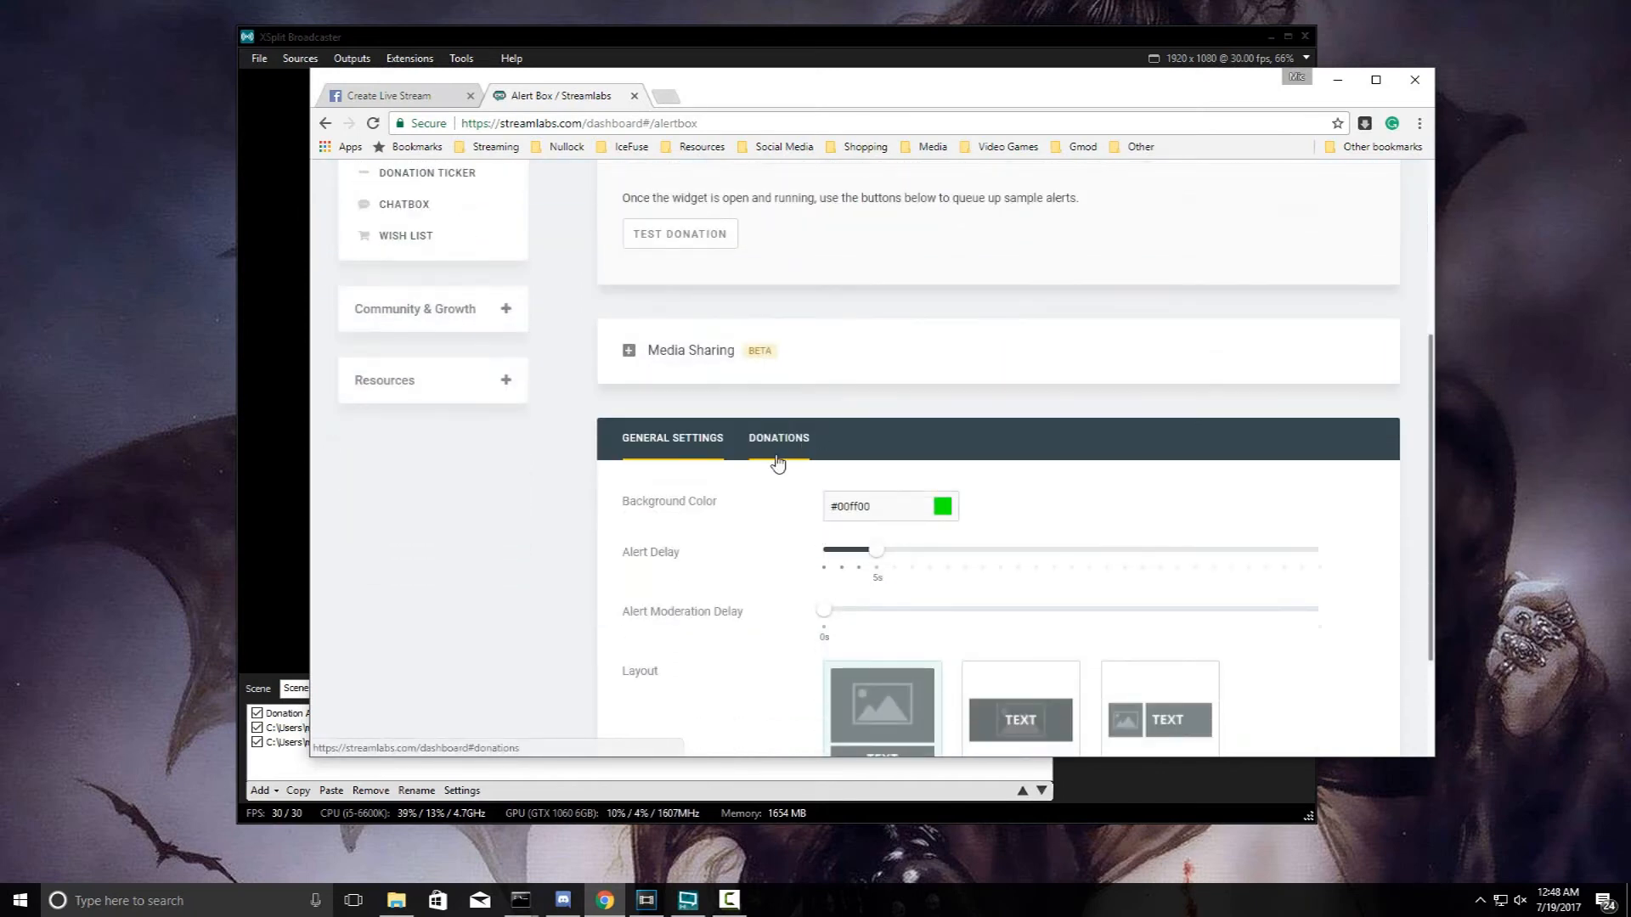
left_click(775, 439)
scroll(776, 459, "down", 2)
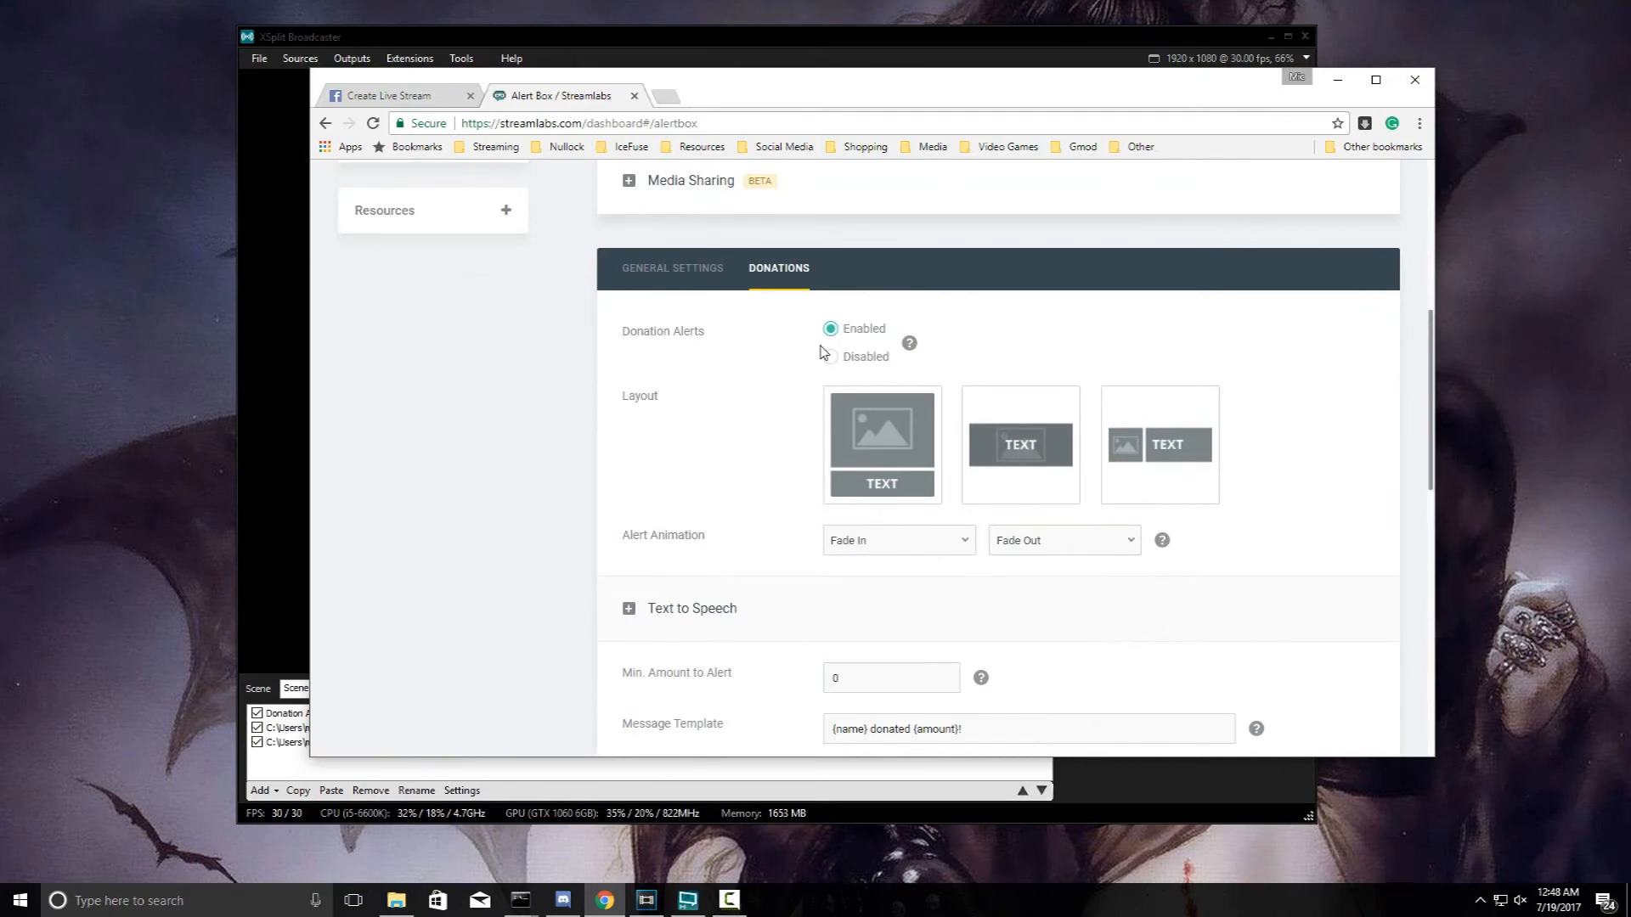
scroll(822, 352, "up", 1)
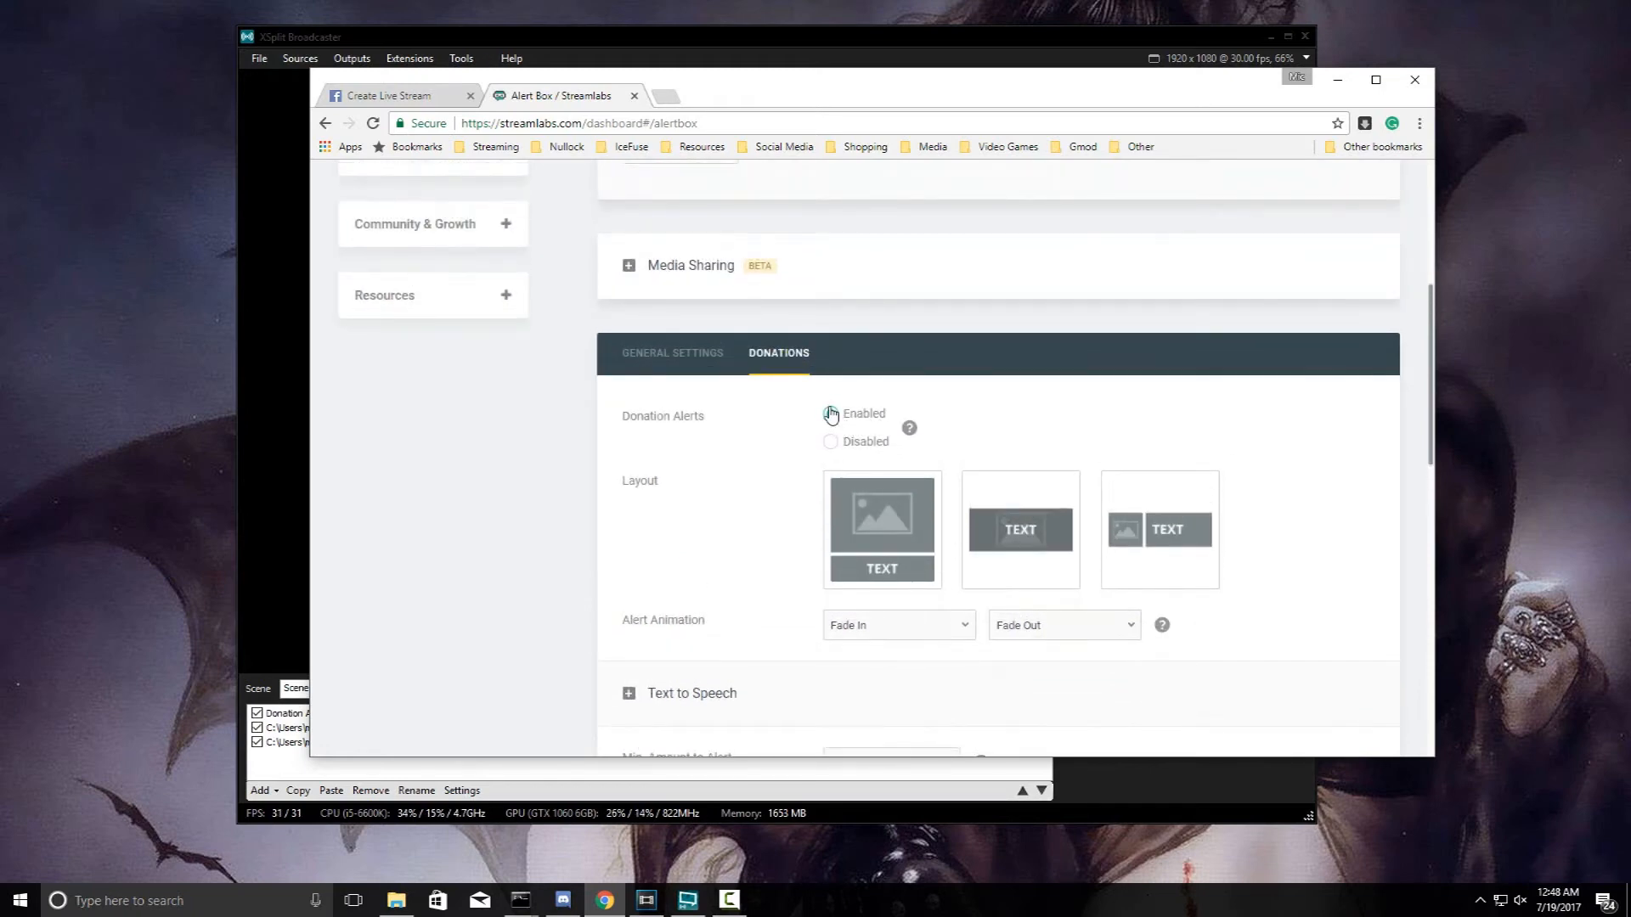
scroll(775, 418, "down", 7)
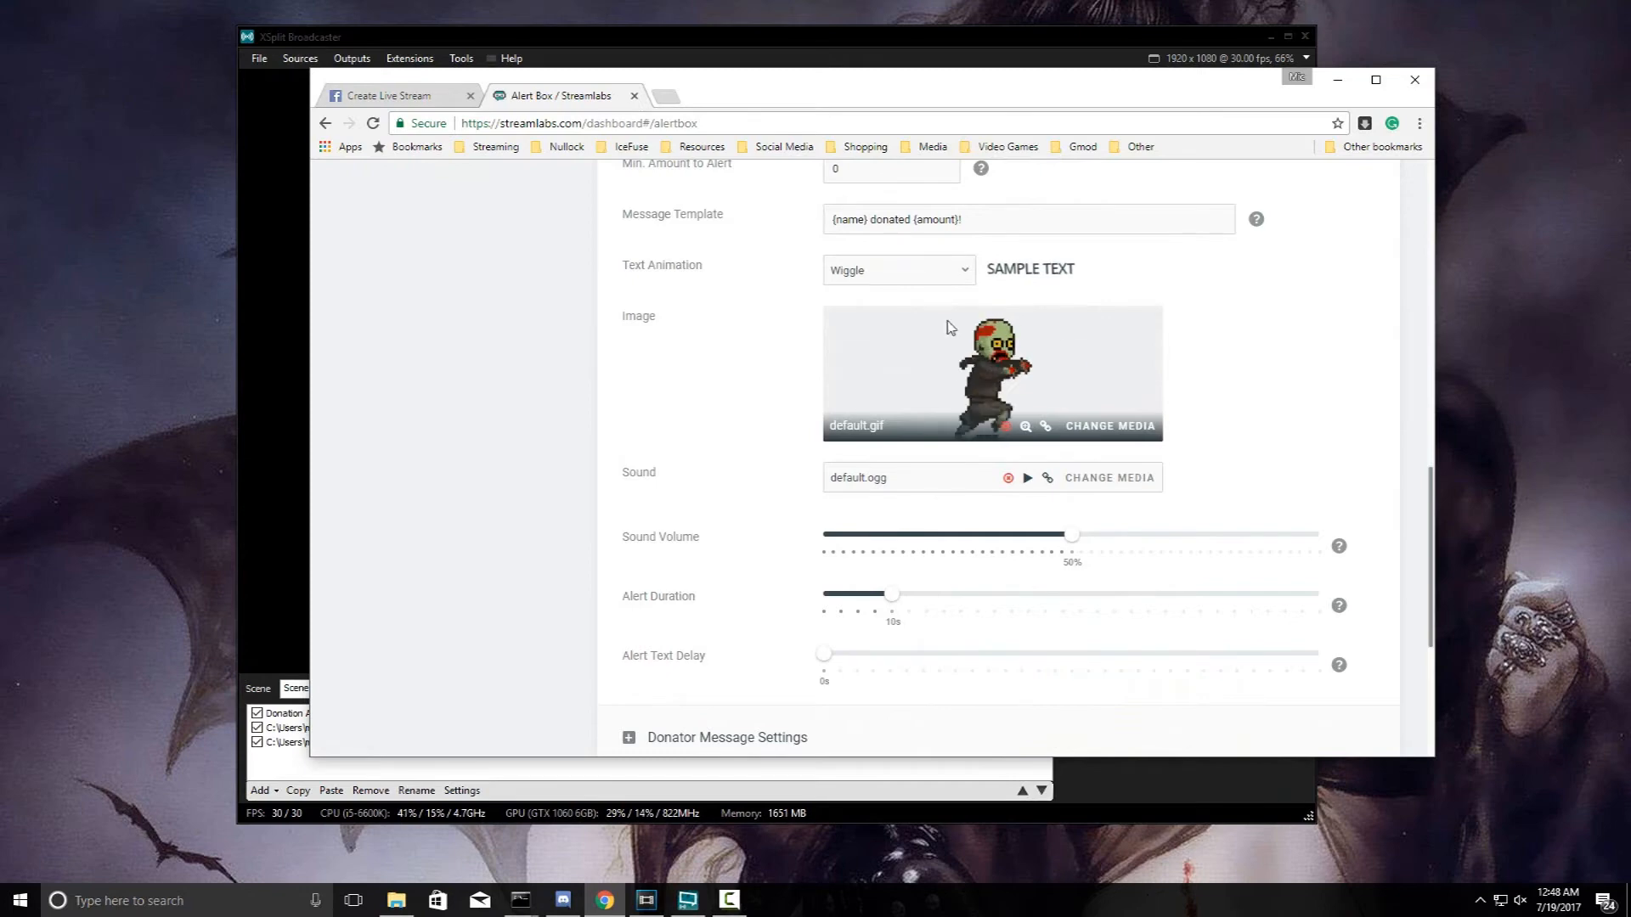
- Search Google Images for 'gaming gif' in a new tab
left_click(670, 96)
type("google")
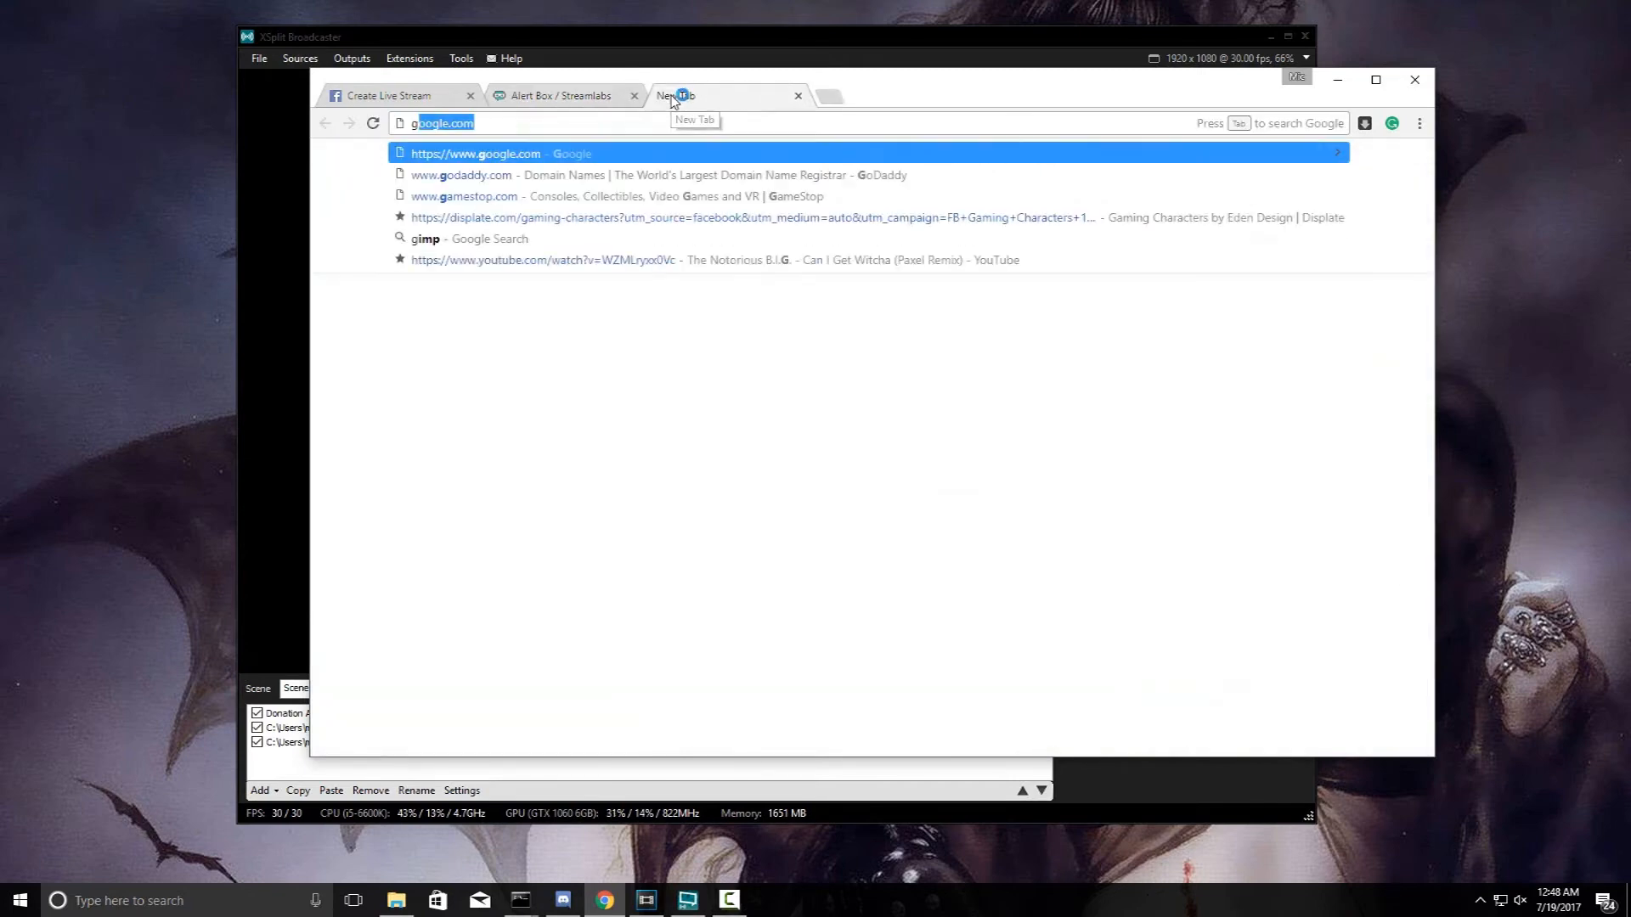
key("Return")
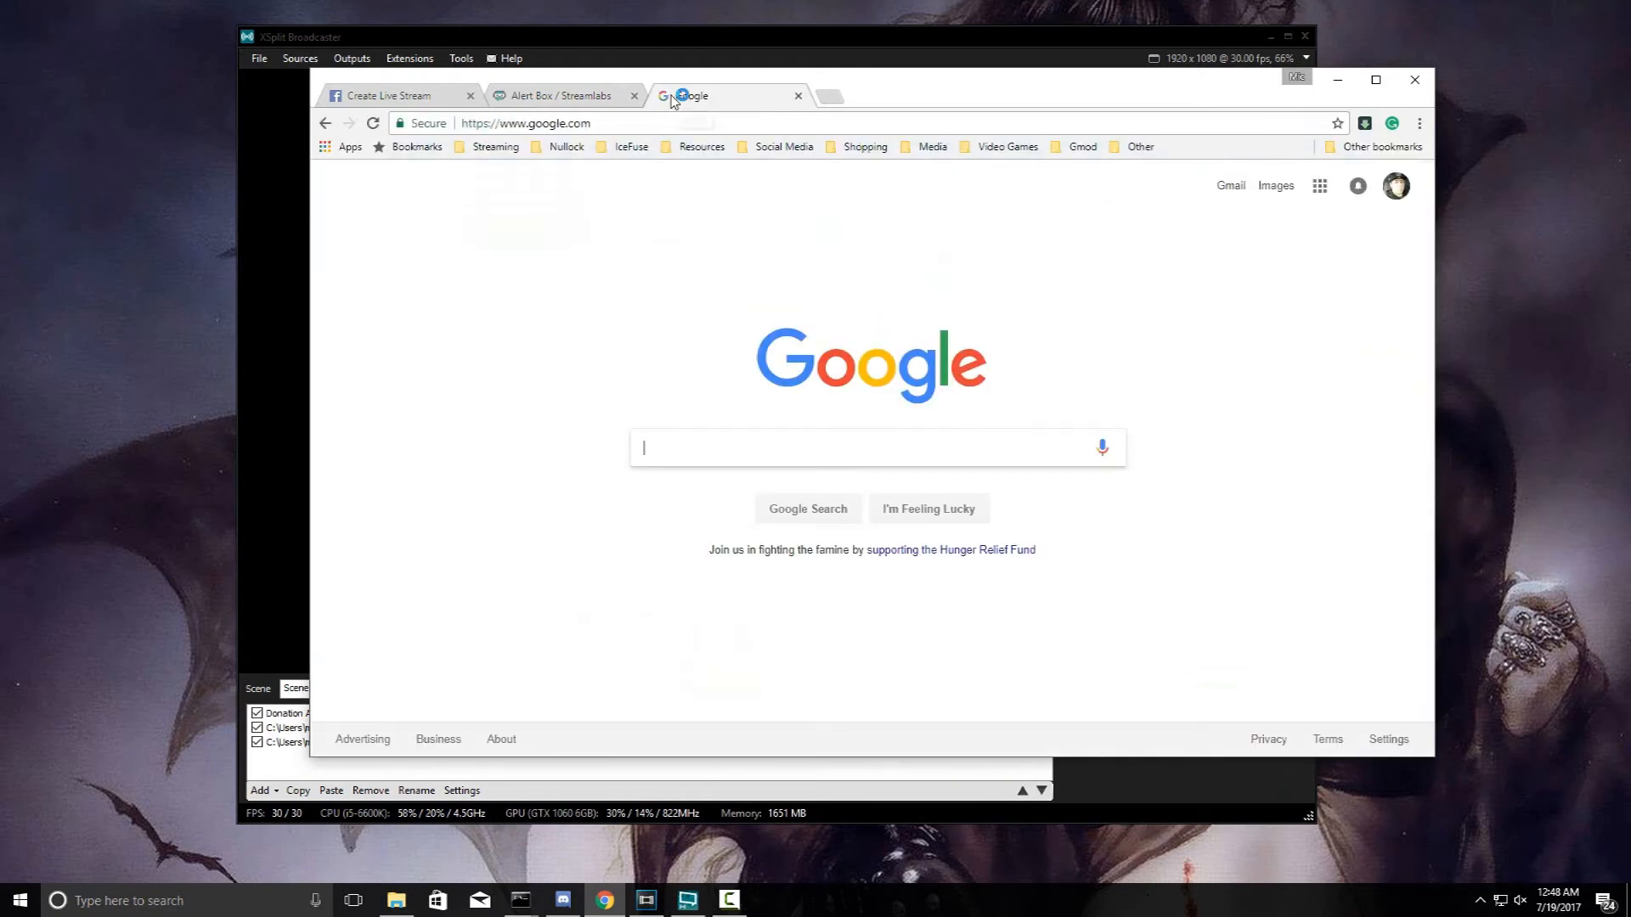
type("gaming gif")
key("Return")
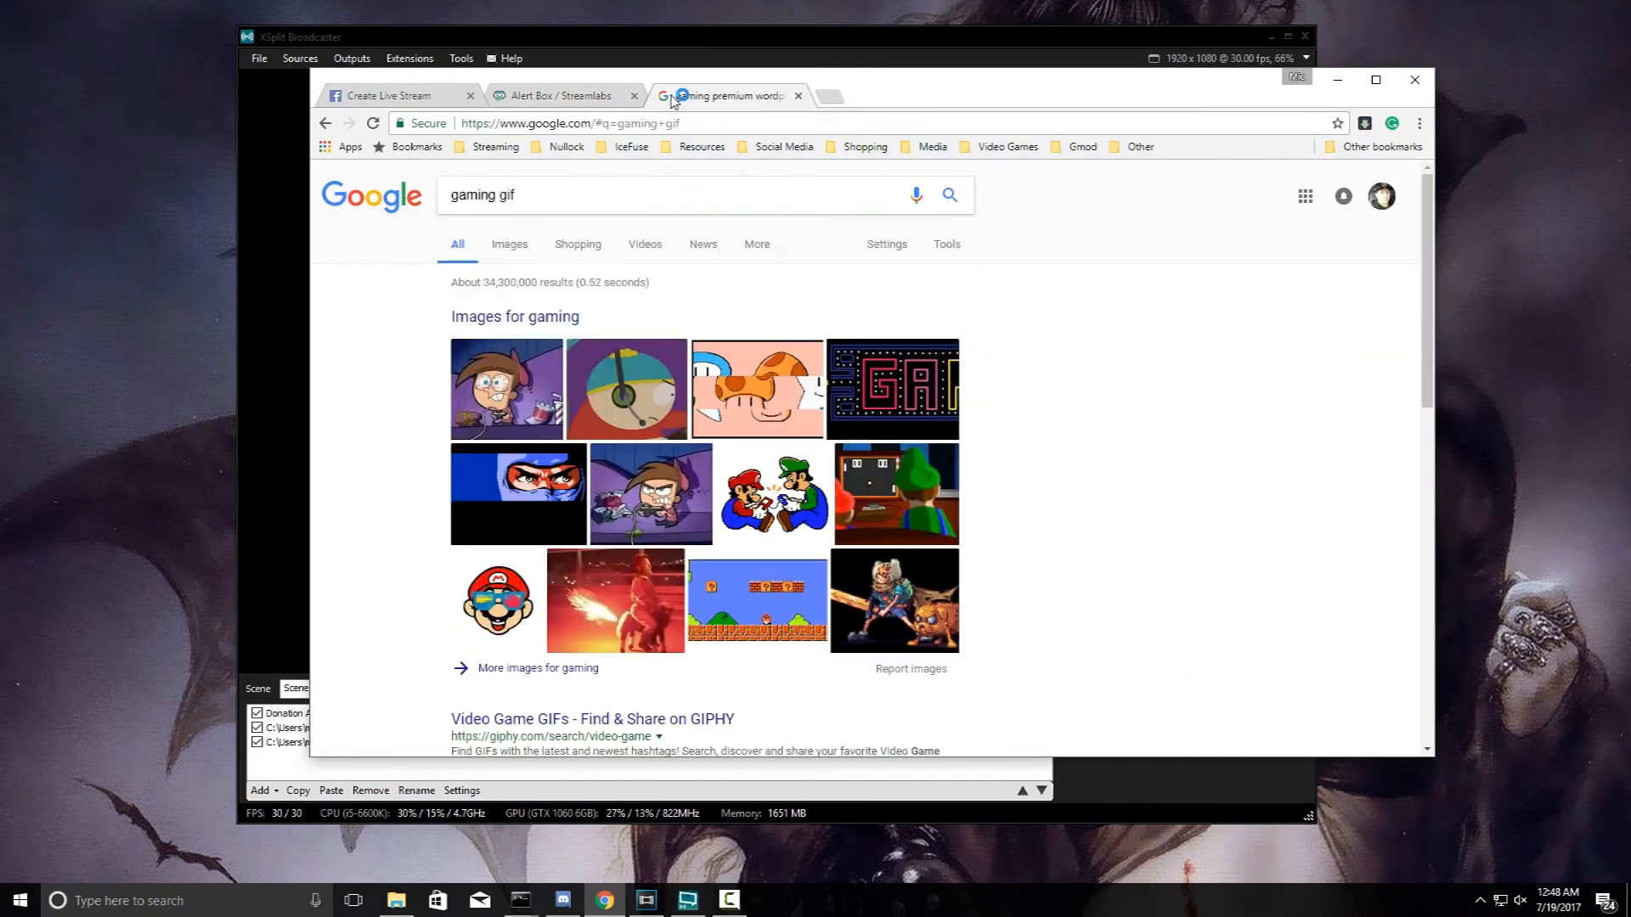
left_click(510, 246)
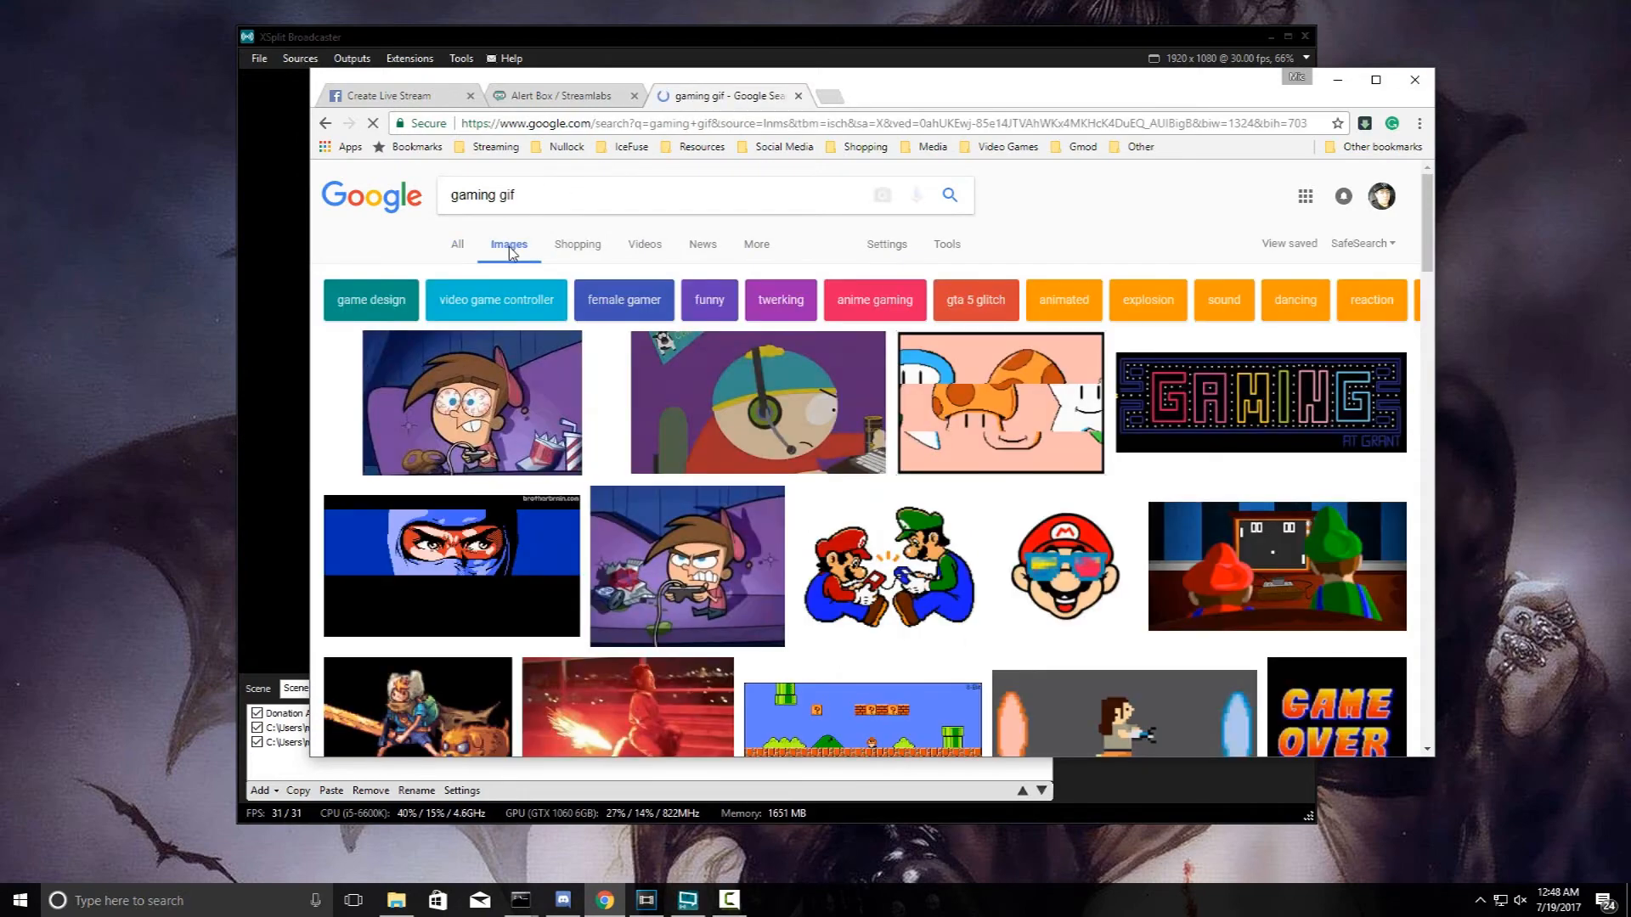
- Open the Nami stretching GIF on its own page, then return to the Streamlabs settings
left_click(534, 436)
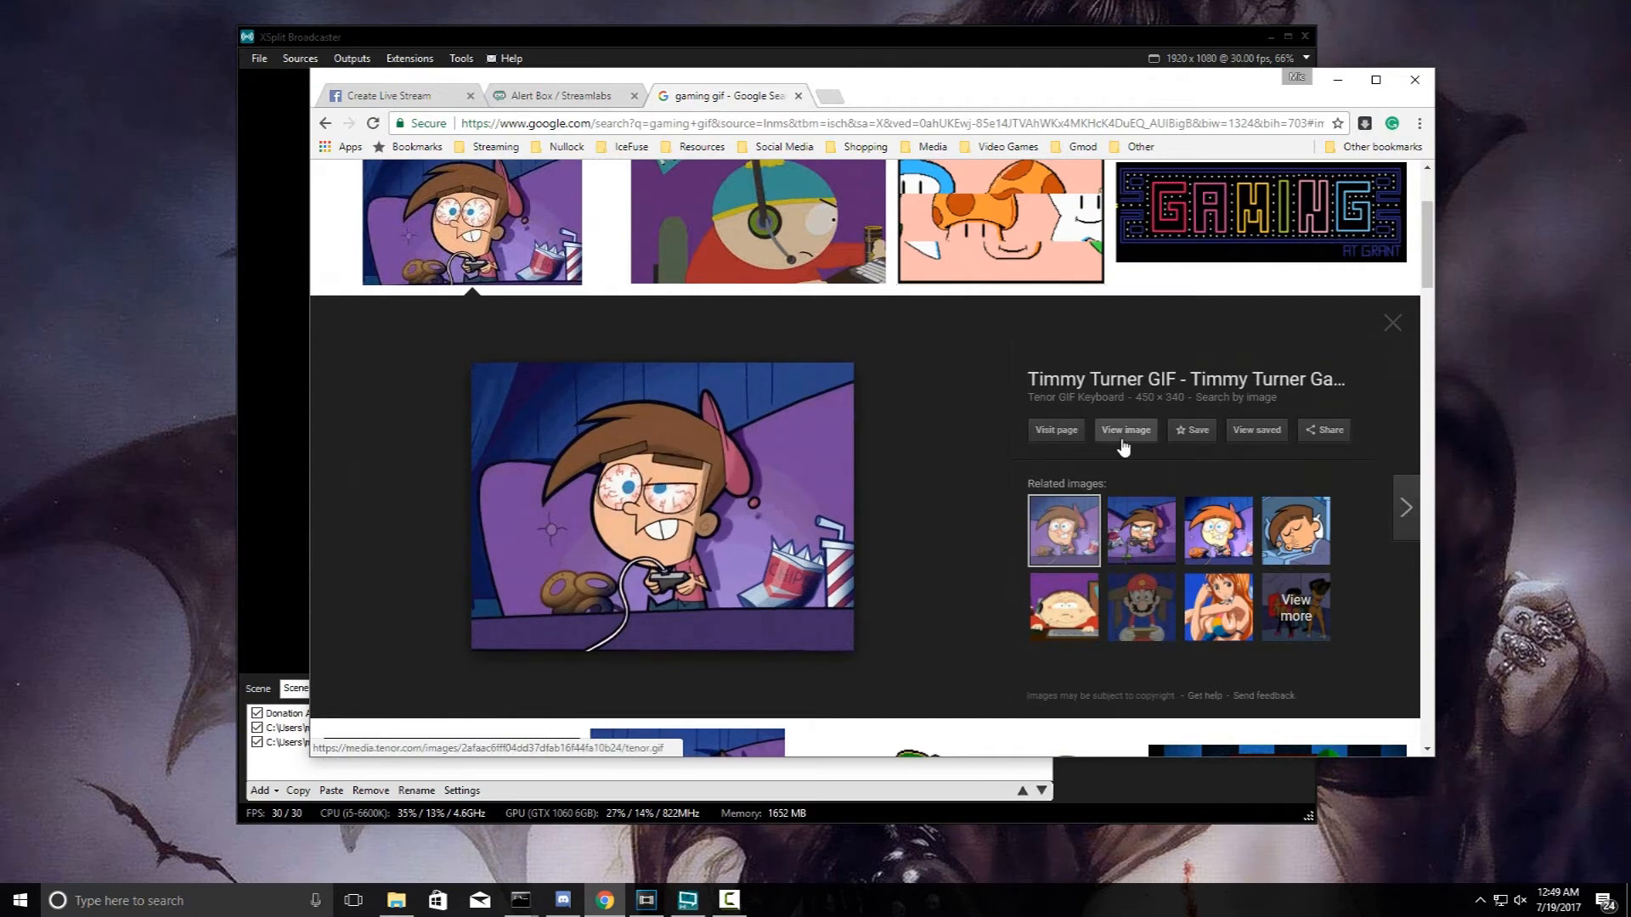
left_click(1208, 586)
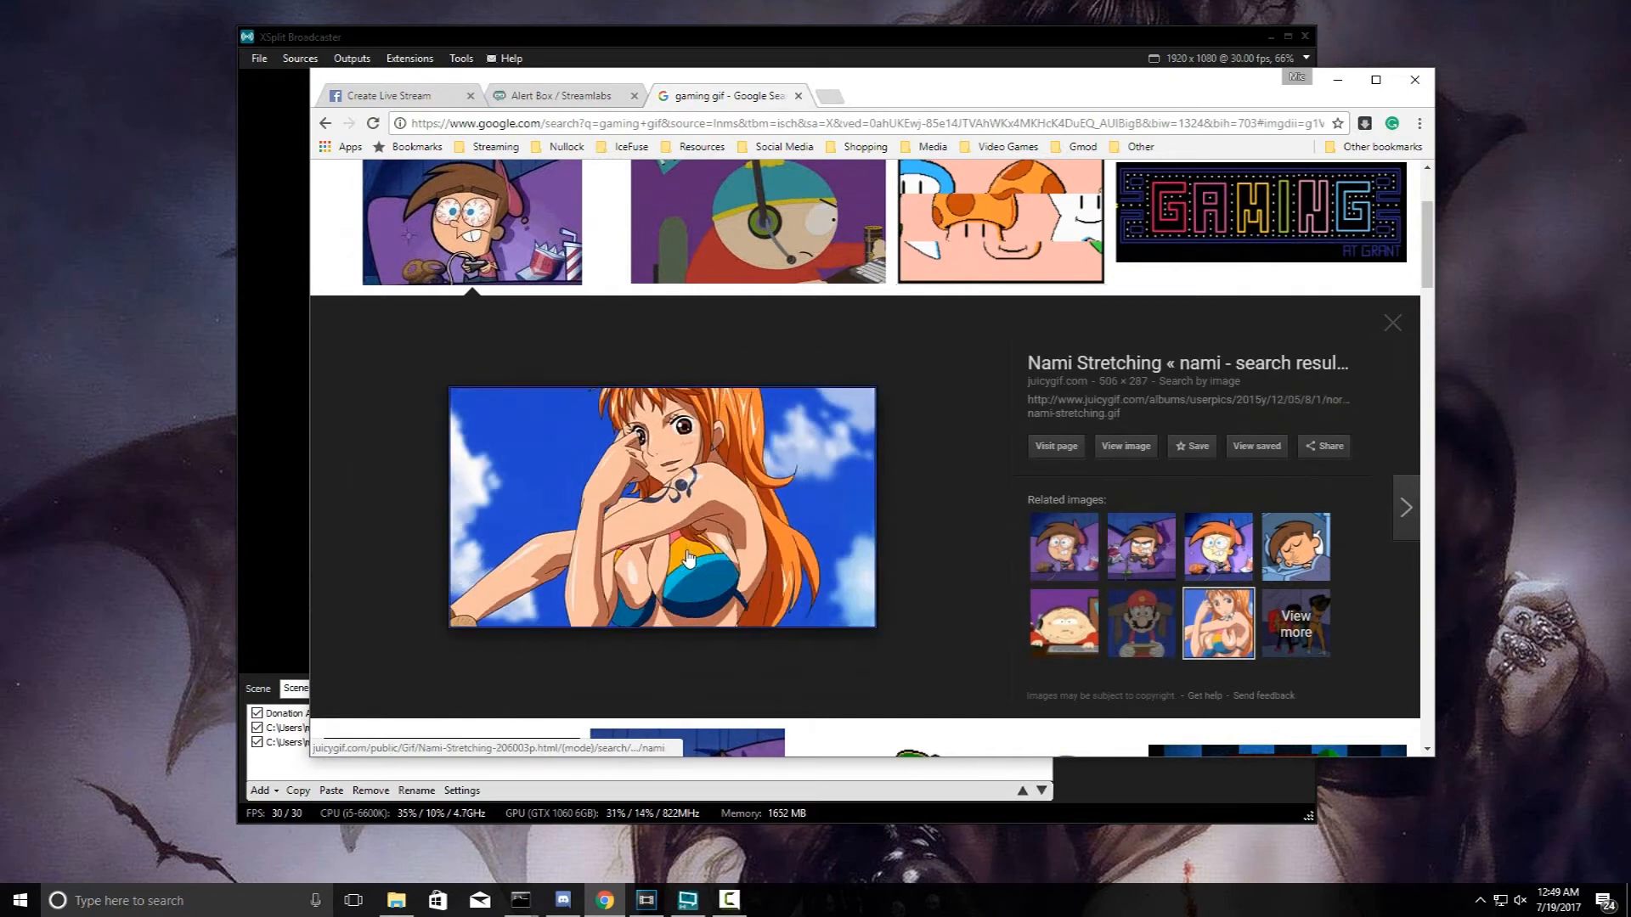
left_click(1125, 446)
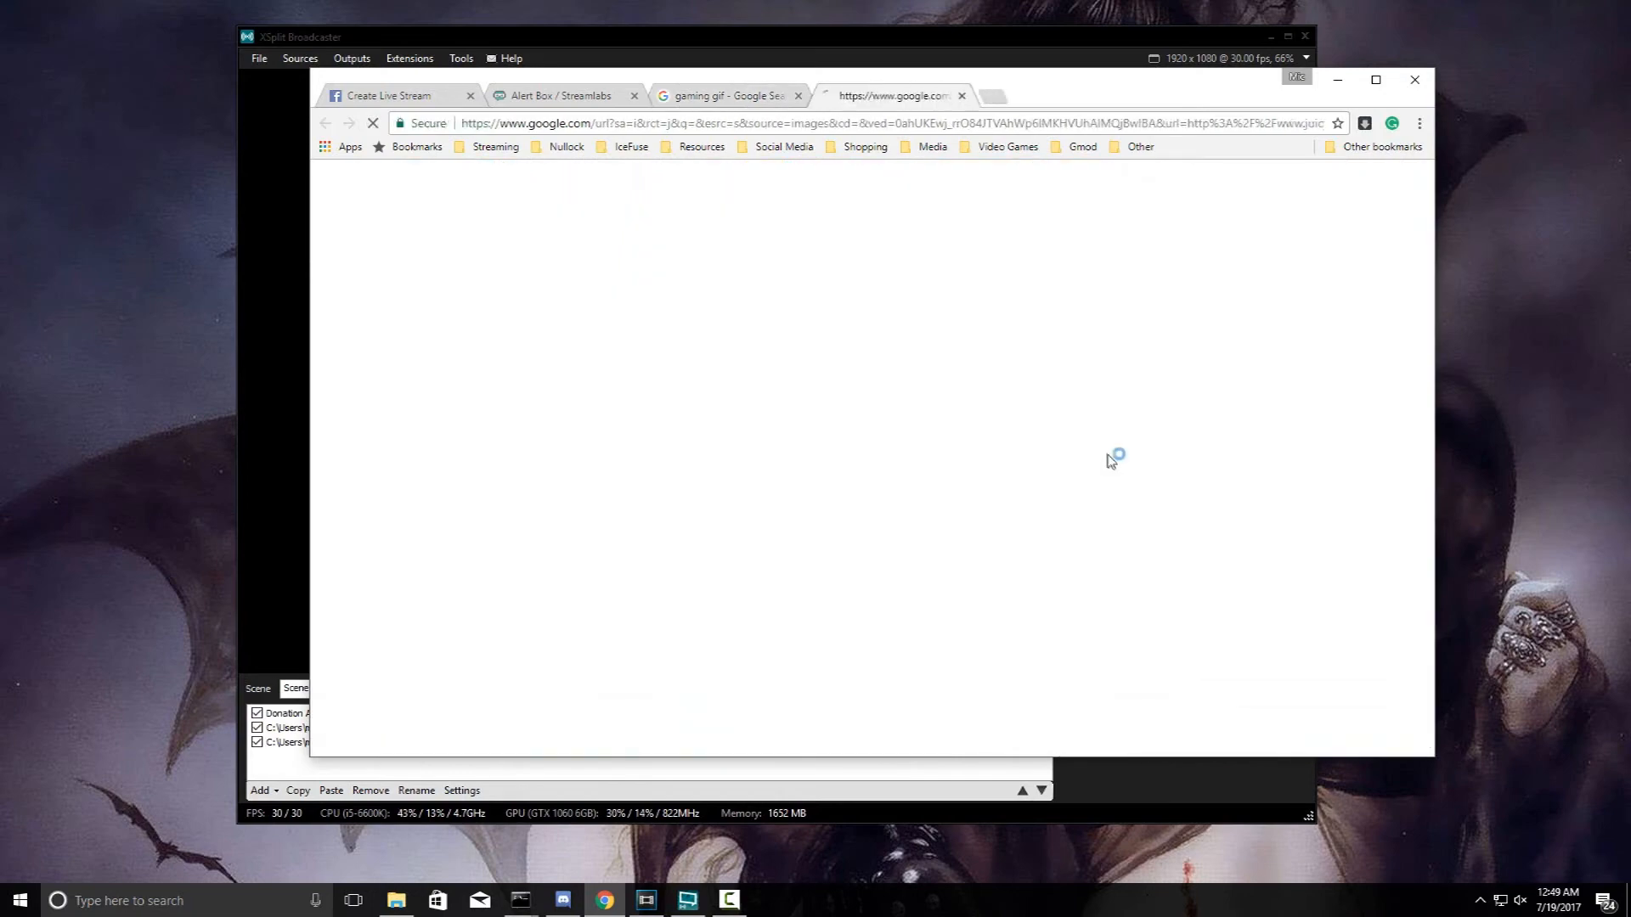
right_click(815, 433)
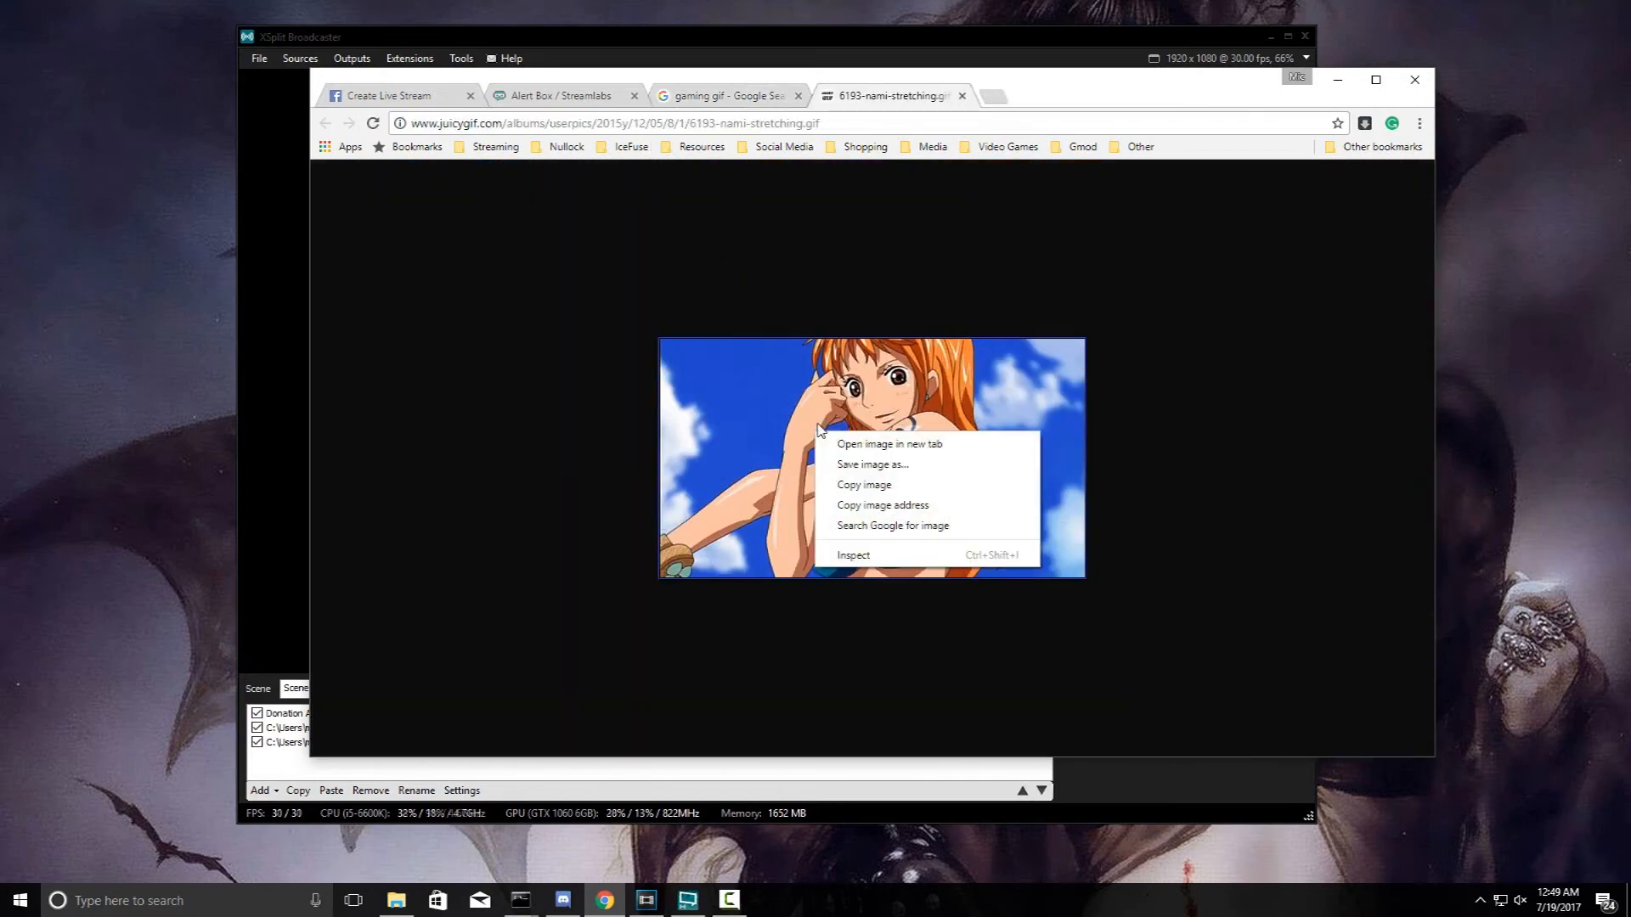
left_click(669, 125)
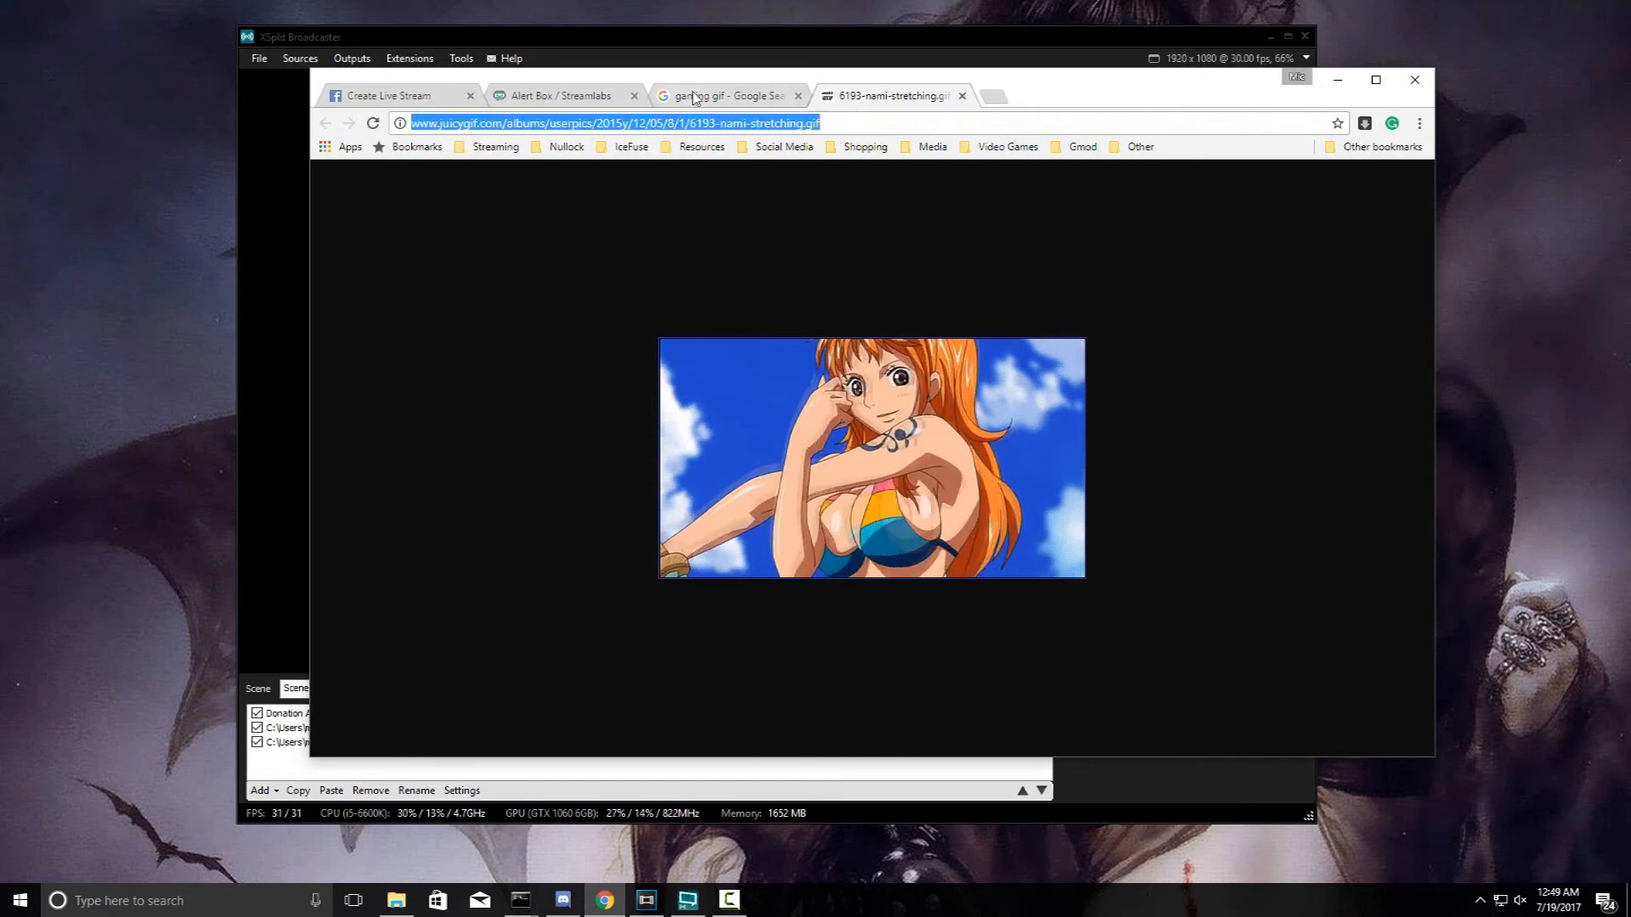
left_click(584, 96)
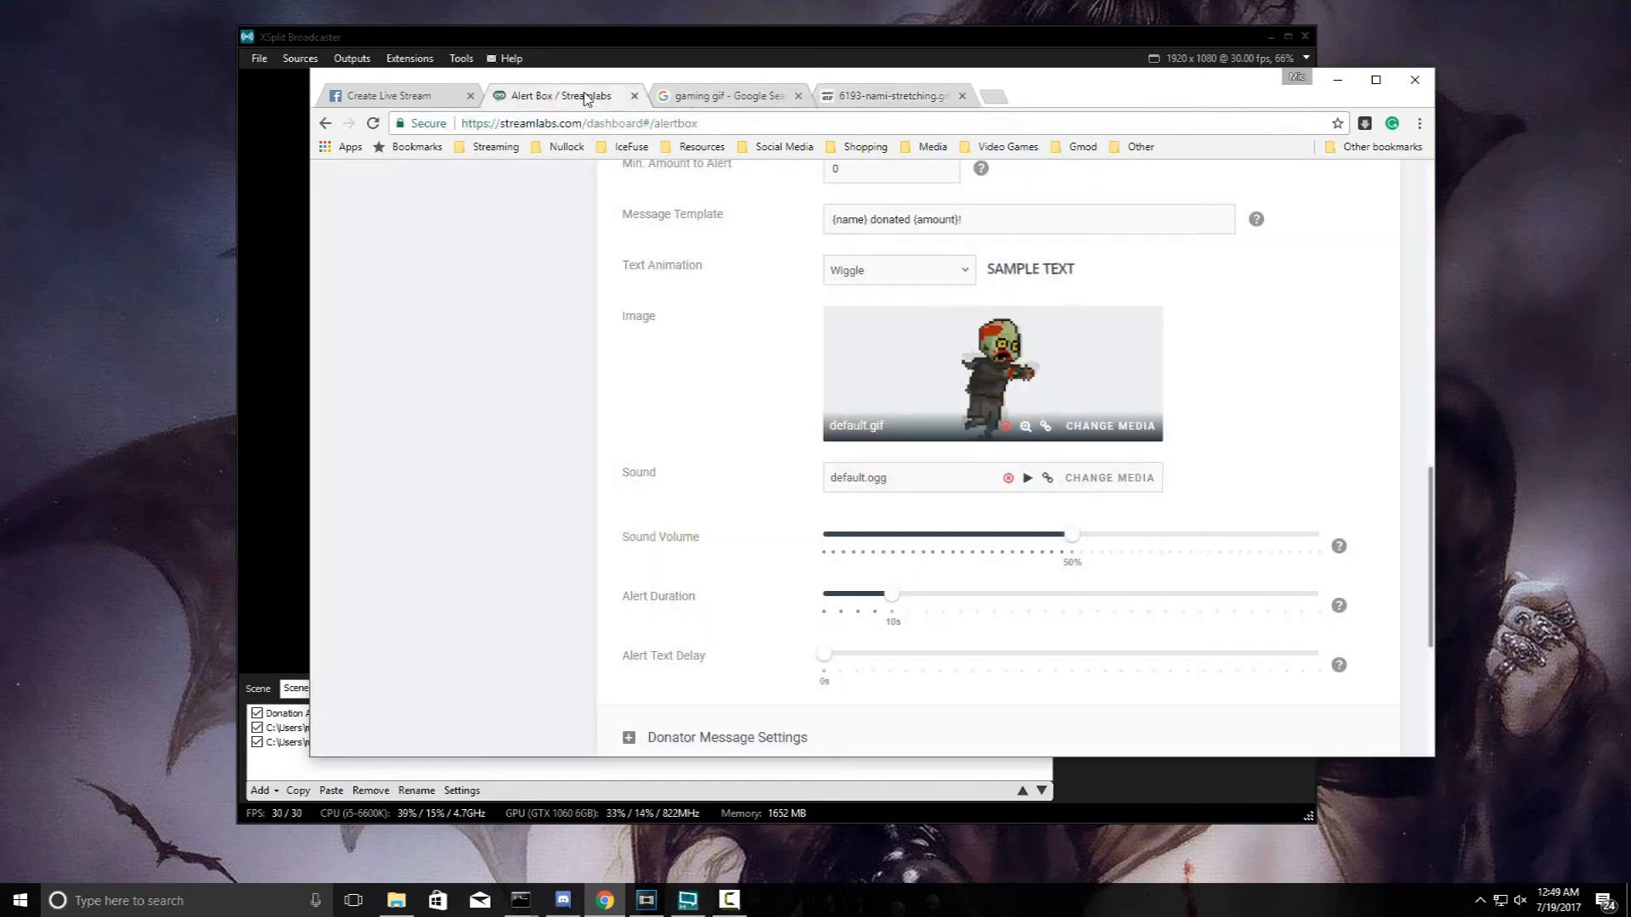
- Save 6193-nami-stretching.gif to the Desktop
left_click(1080, 426)
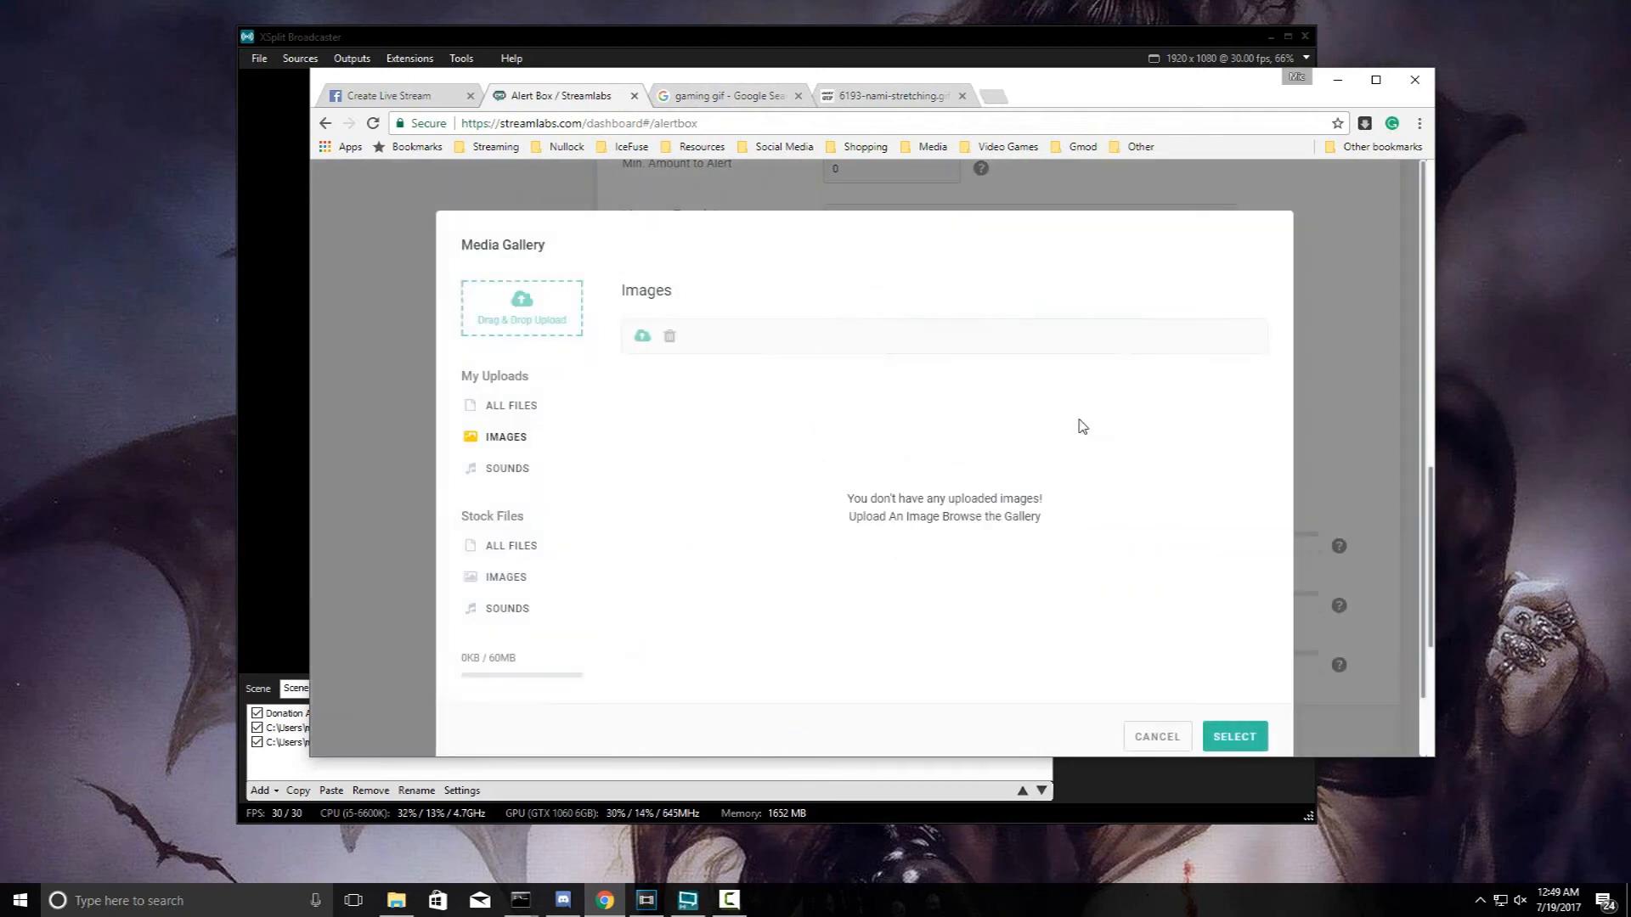
left_click(641, 338)
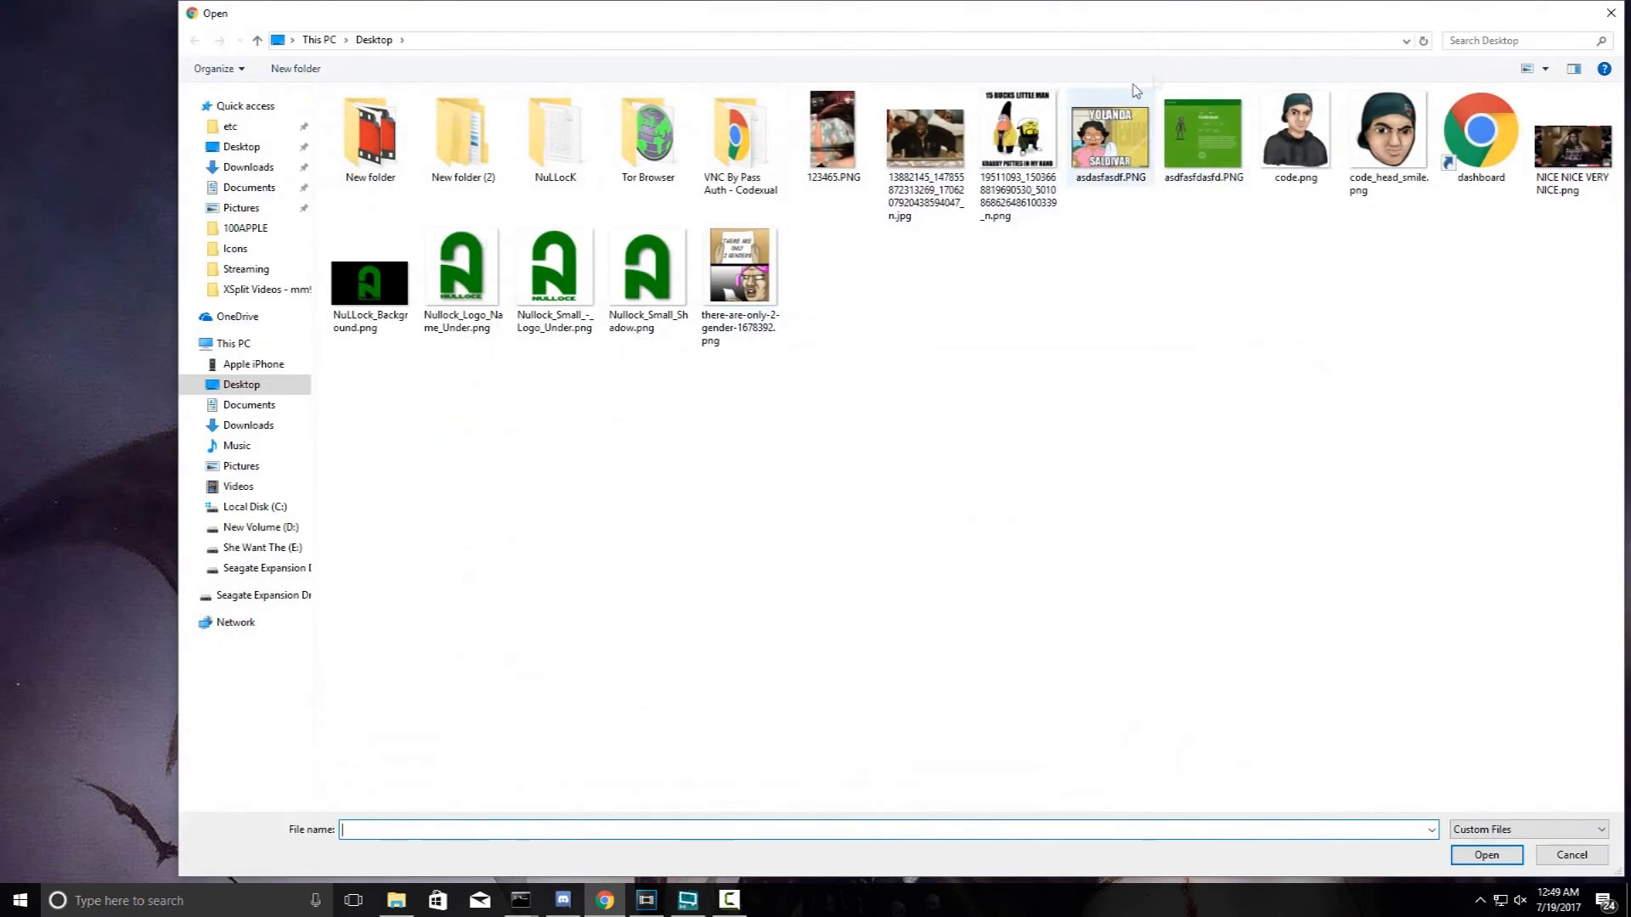
left_click_drag(1393, 12, 1244, 13)
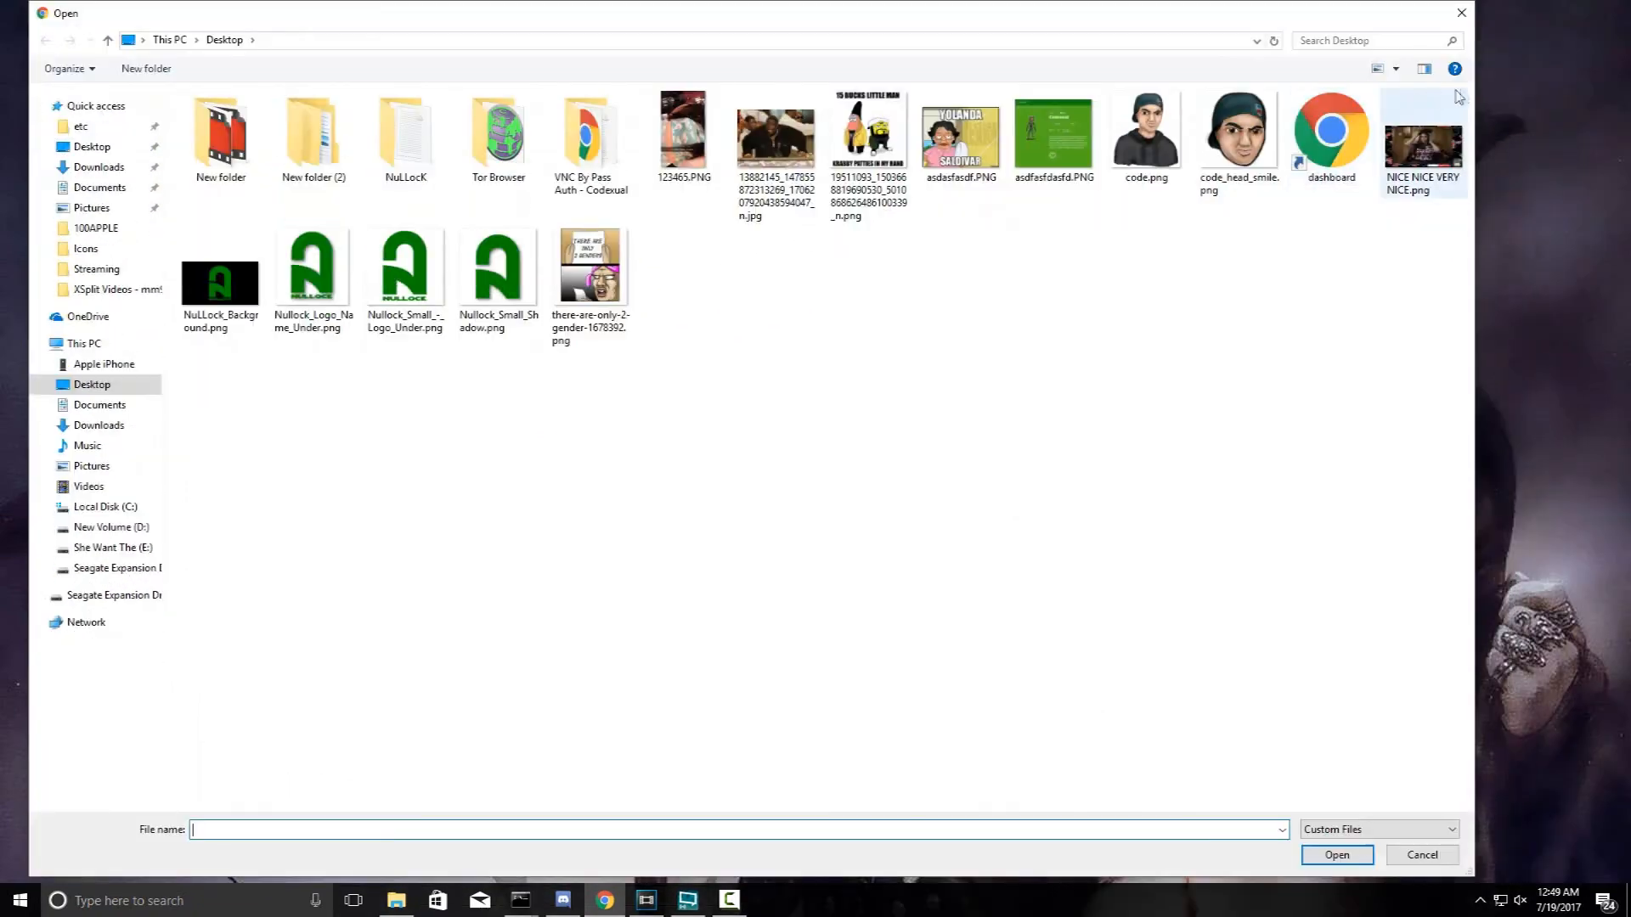
left_click(1461, 13)
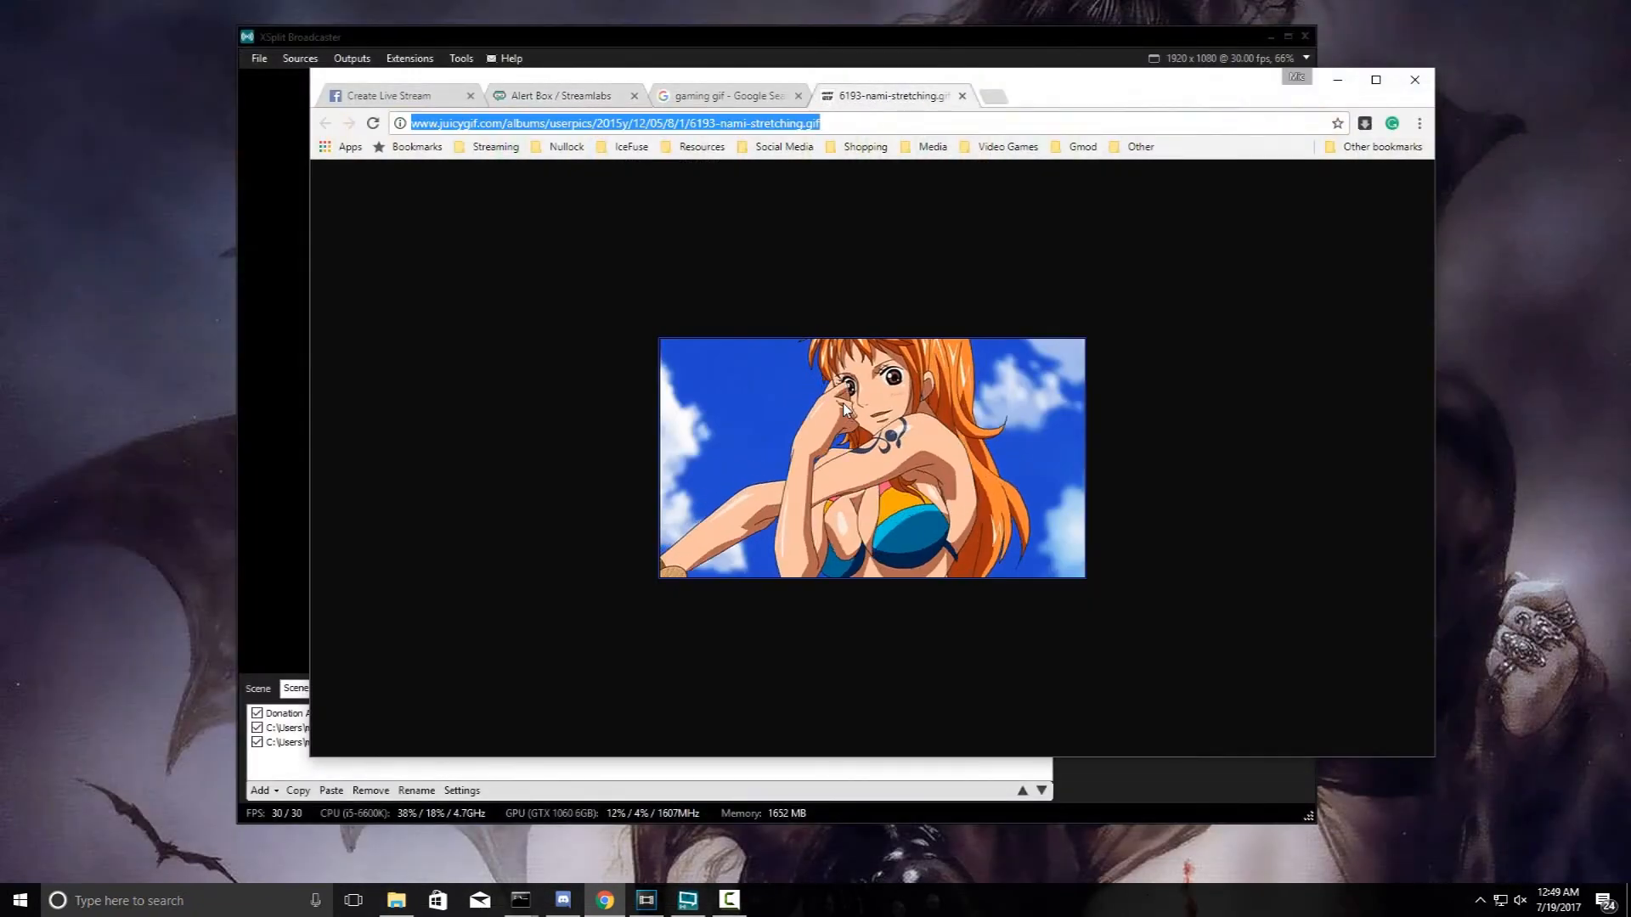
right_click(846, 409)
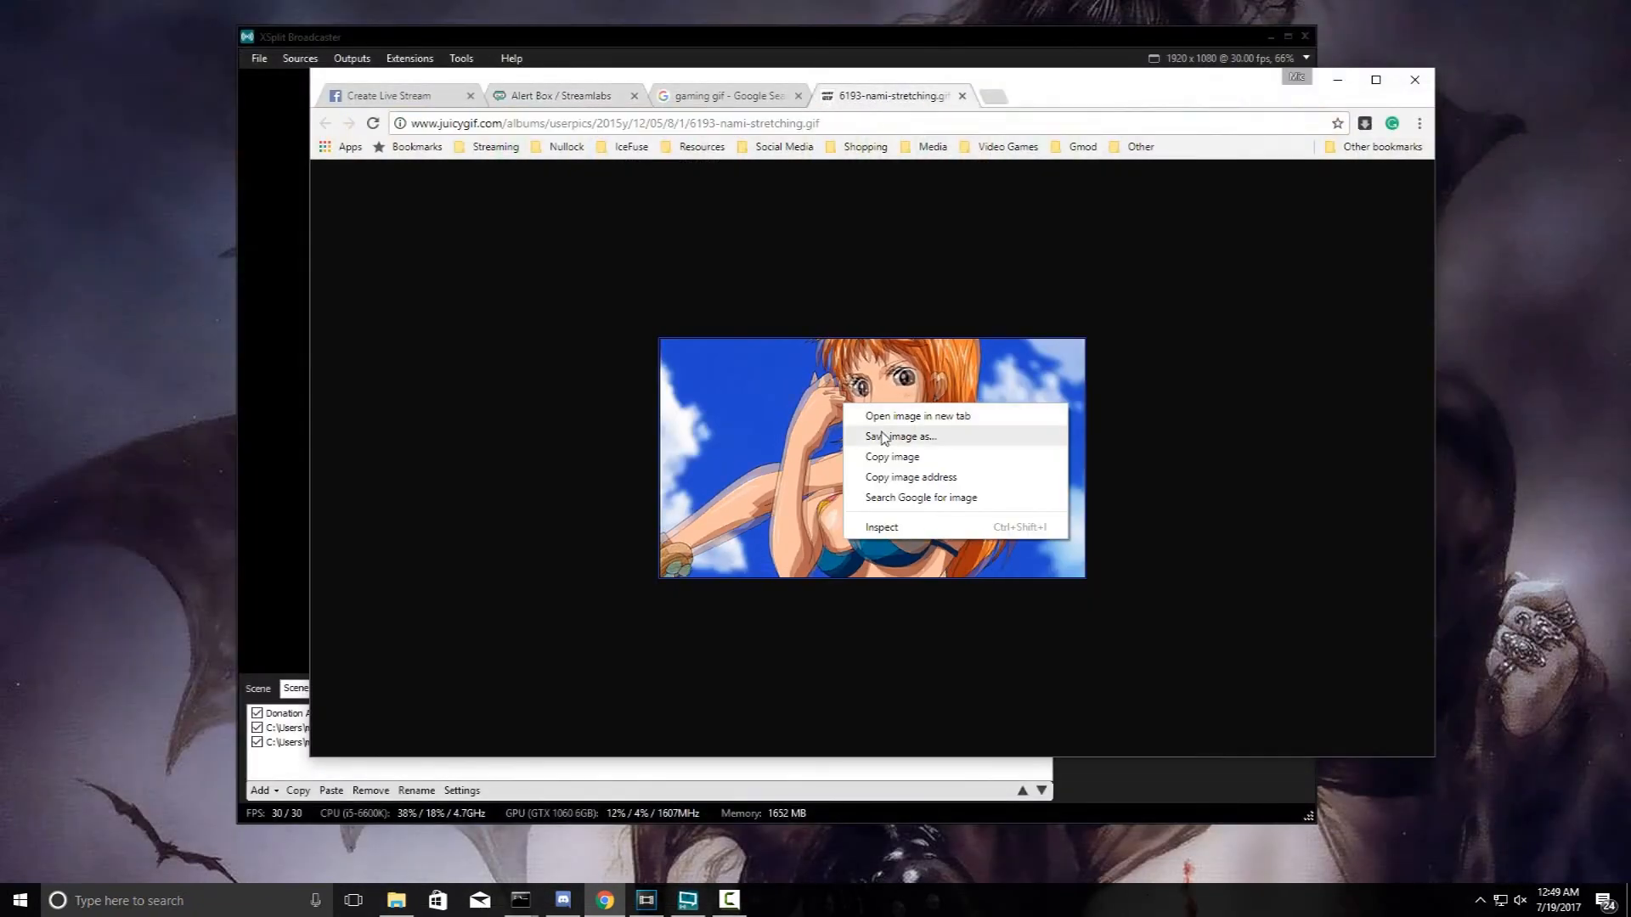
left_click(886, 441)
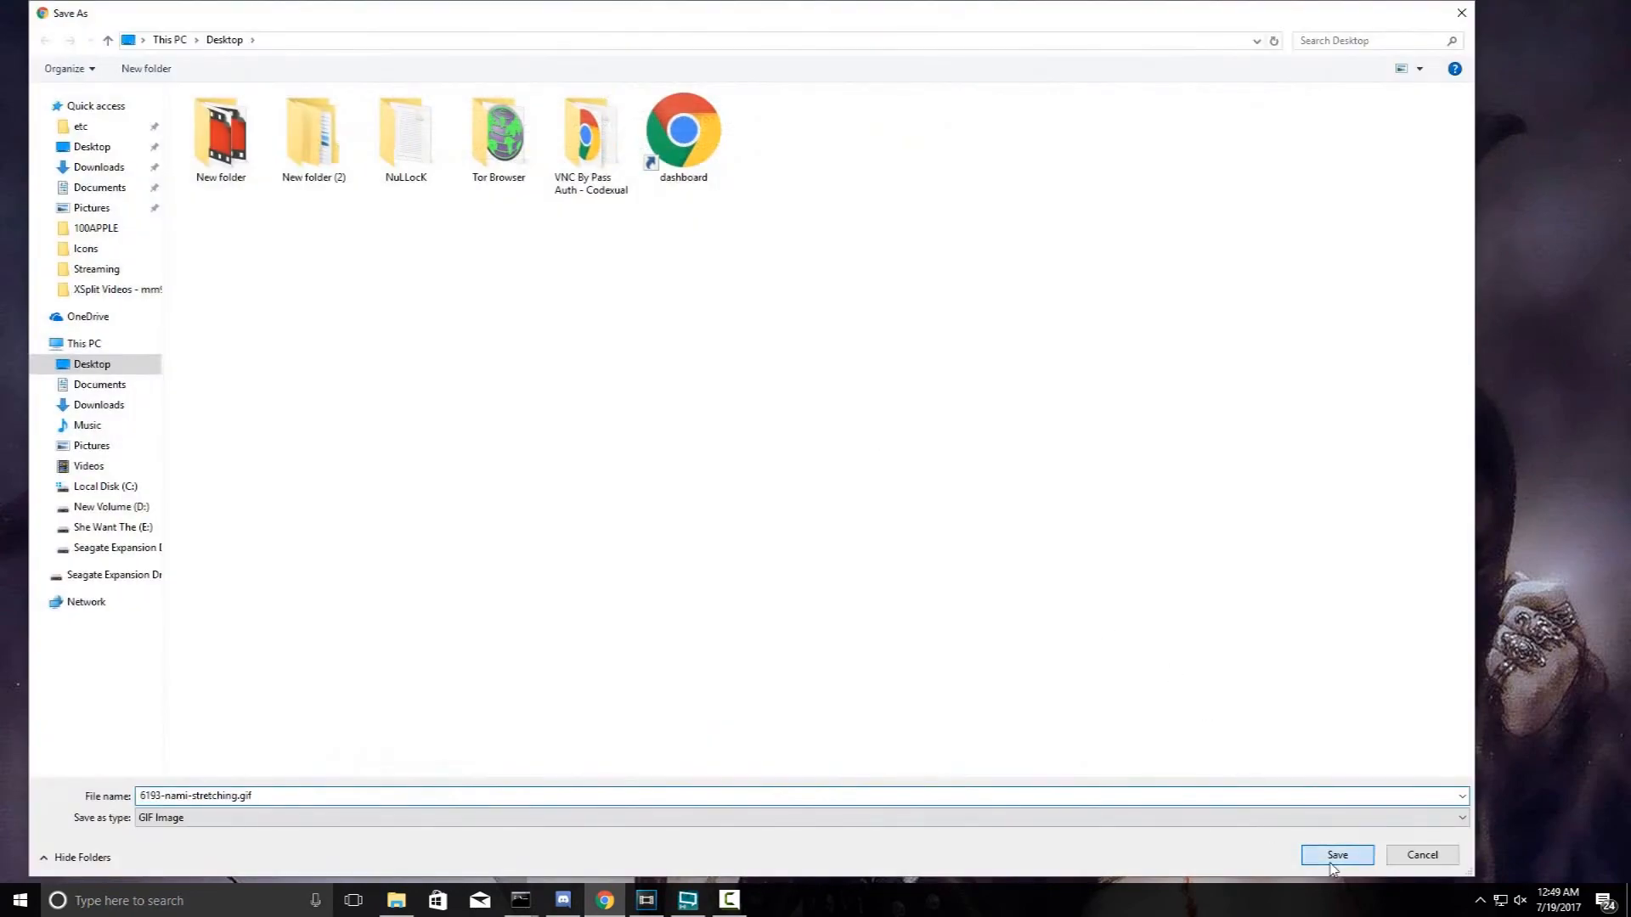
left_click(1334, 860)
left_click(560, 95)
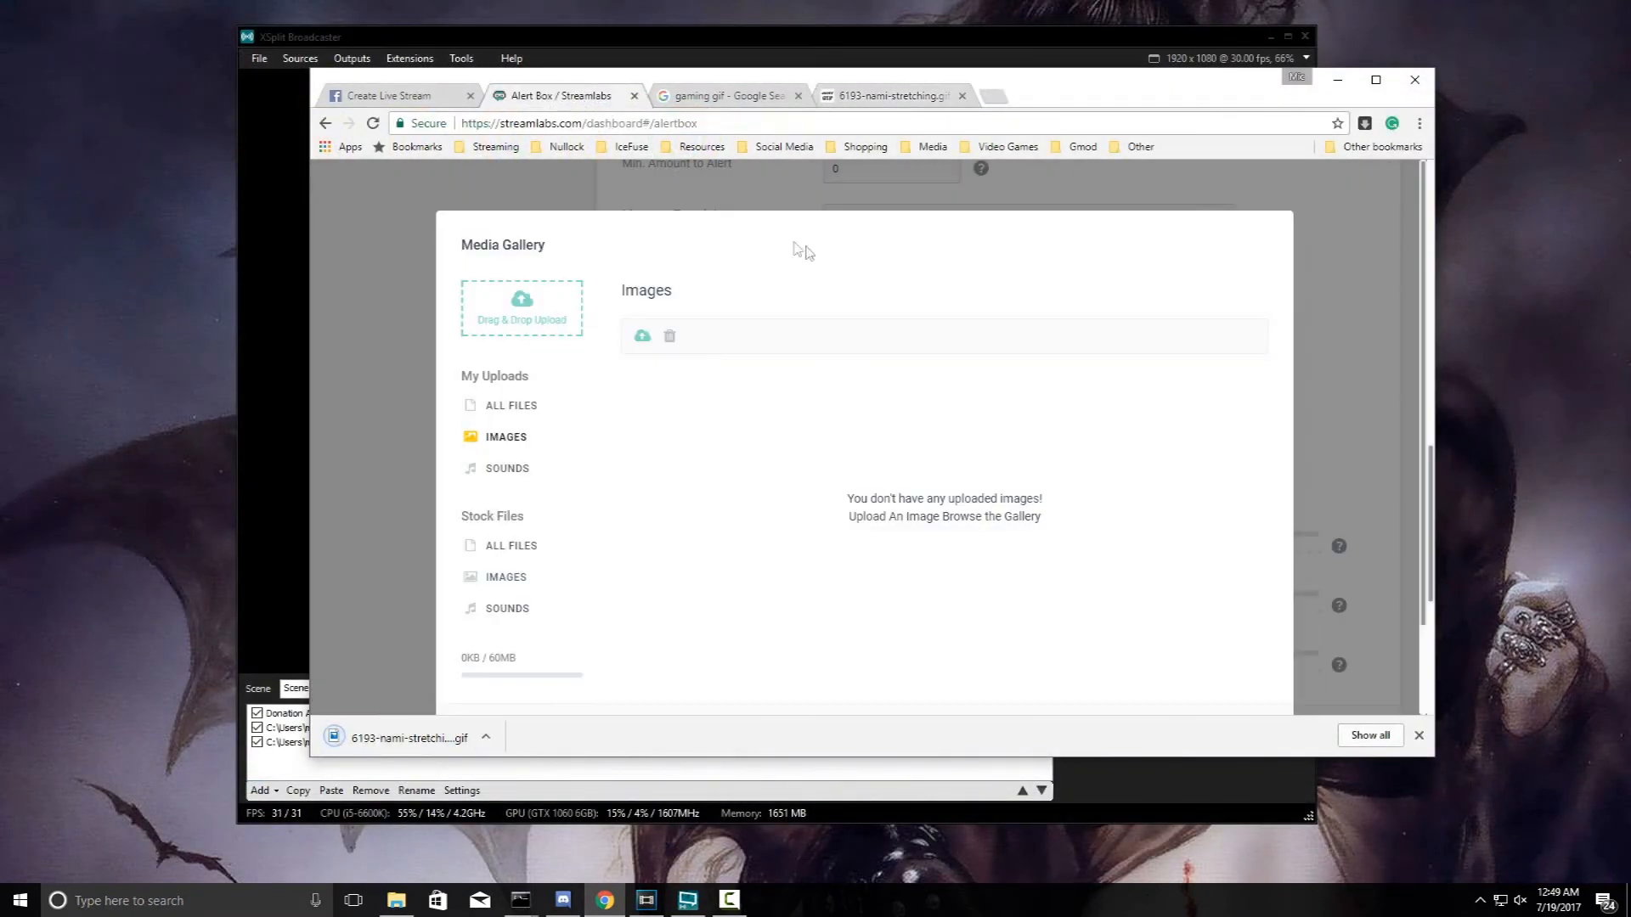
- Upload the GIF to the Media Gallery and choose it as the donation alert image
left_click(642, 337)
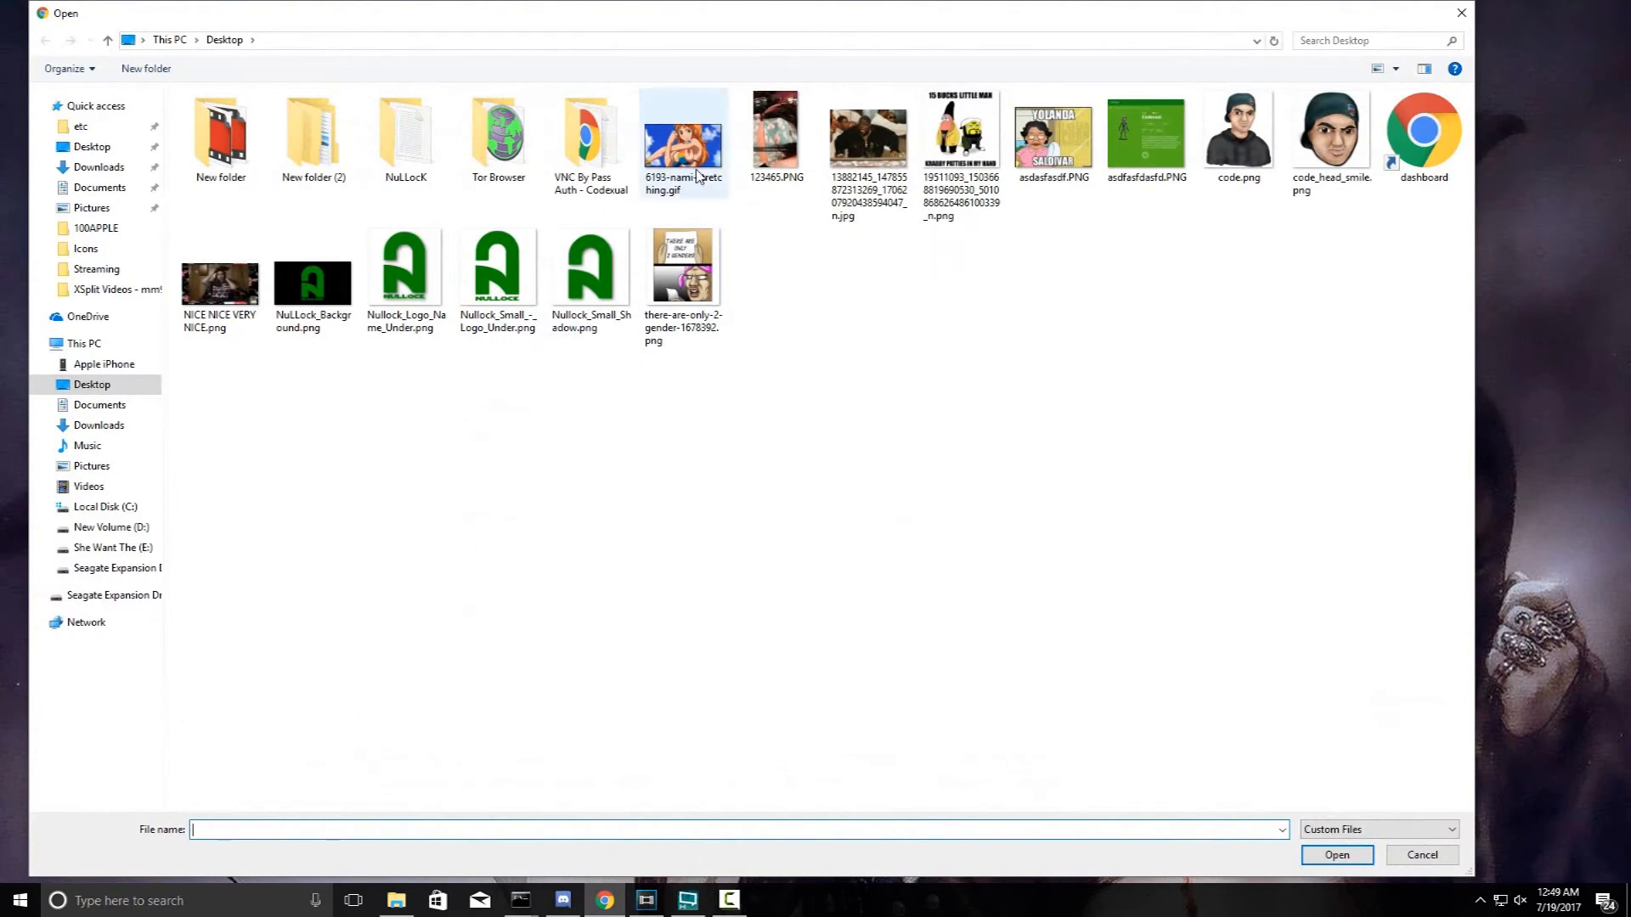
double_click(683, 144)
scroll(809, 507, "down", 1)
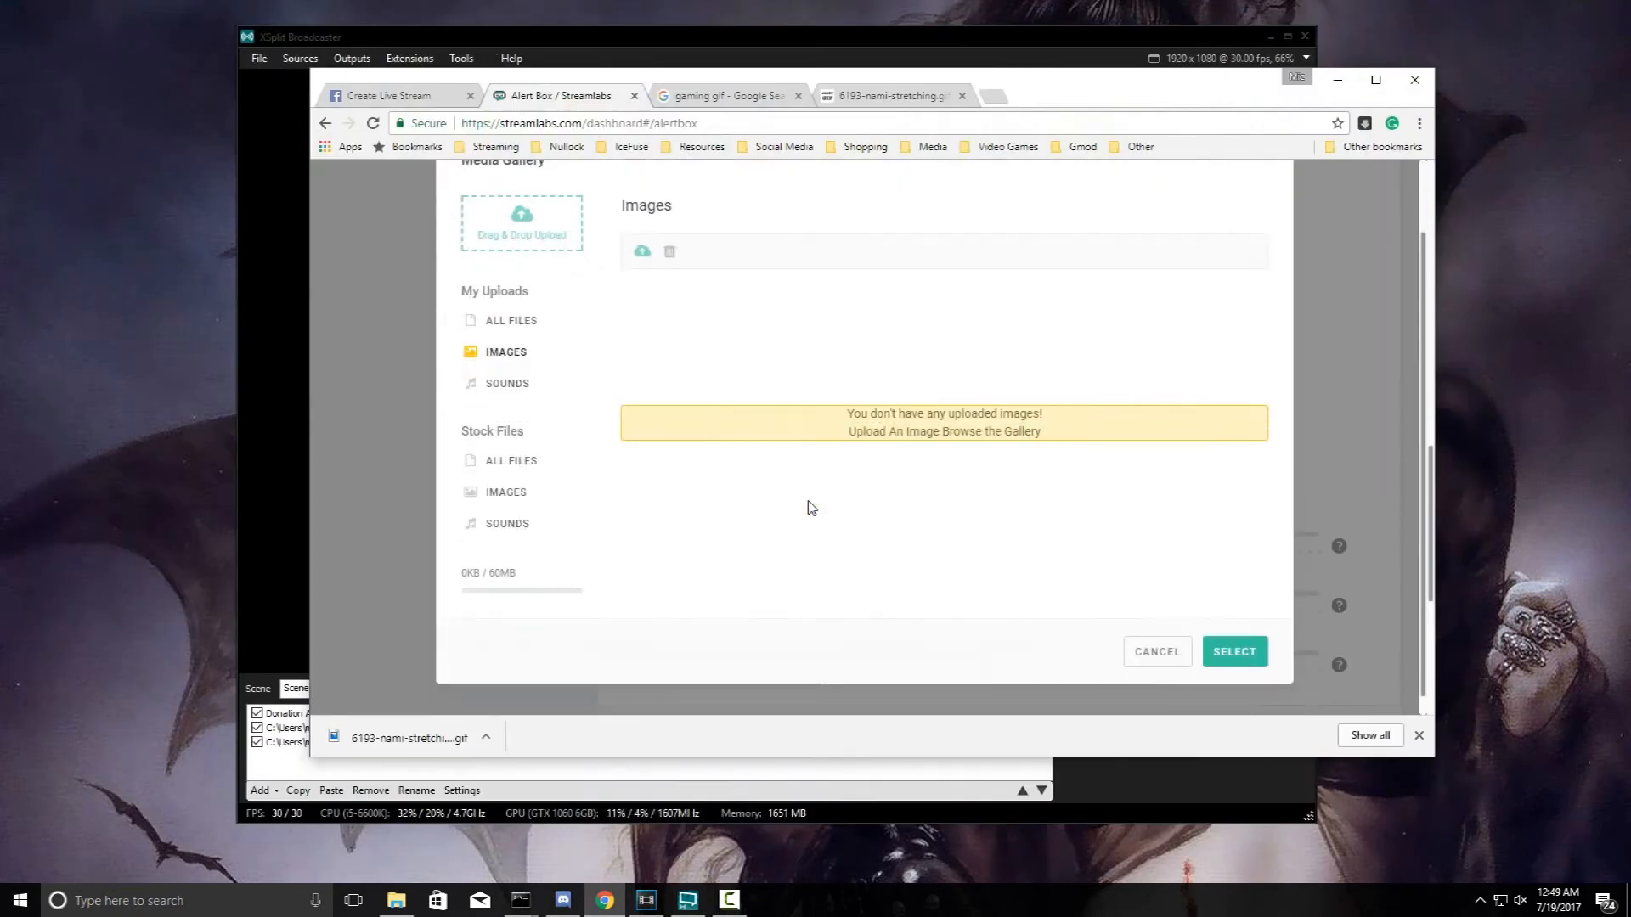
left_click(1237, 658)
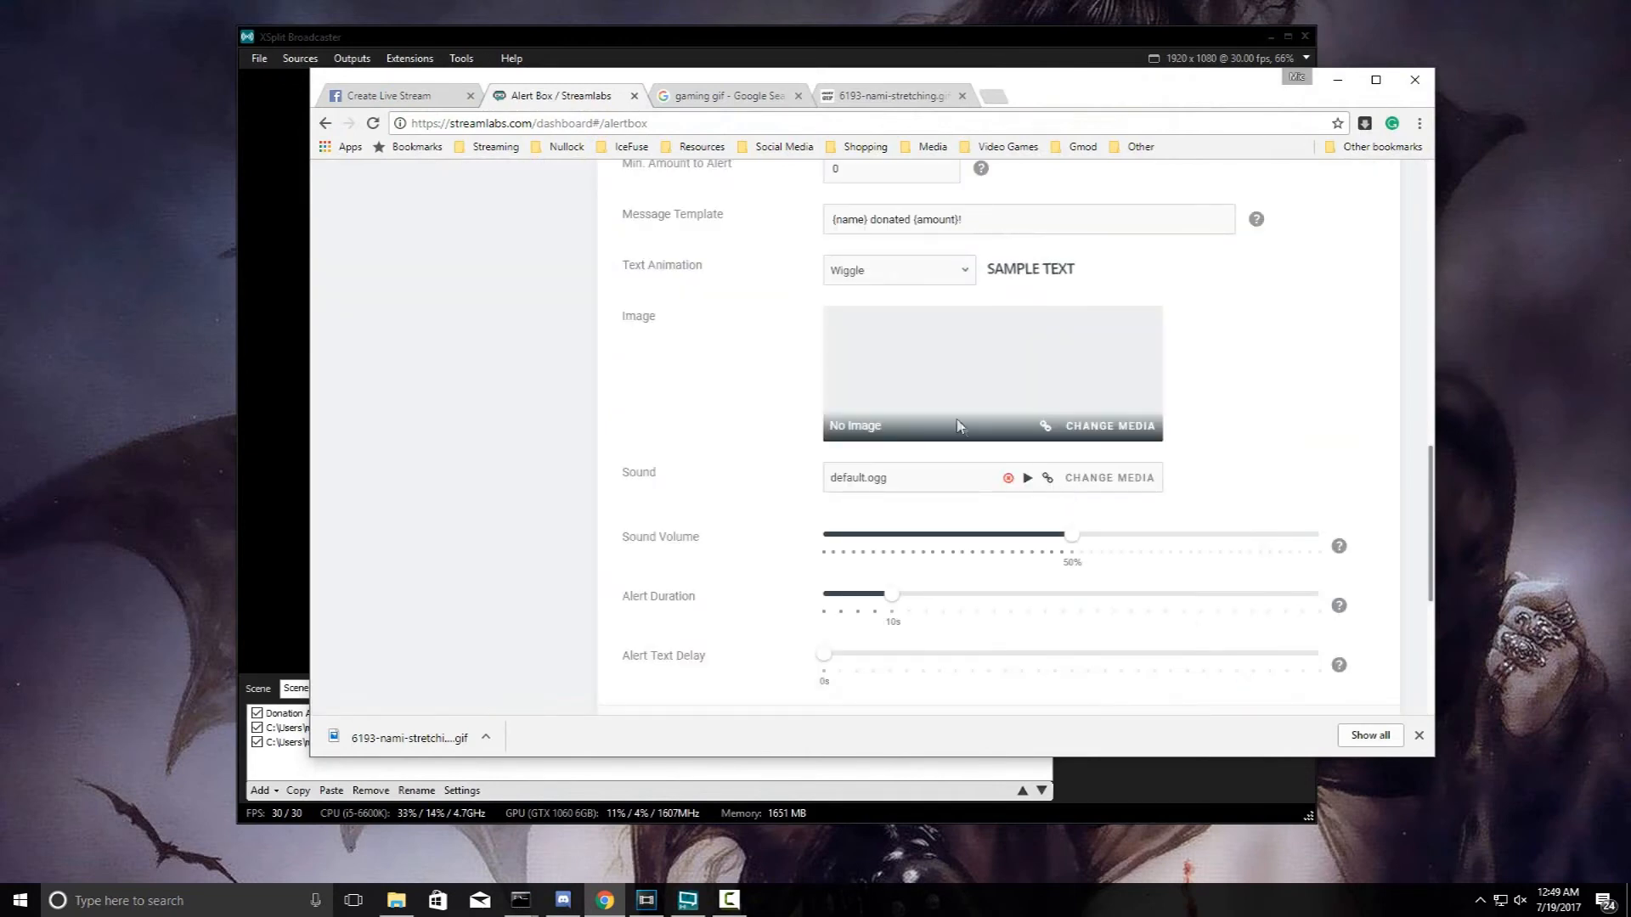
left_click(1091, 426)
double_click(689, 427)
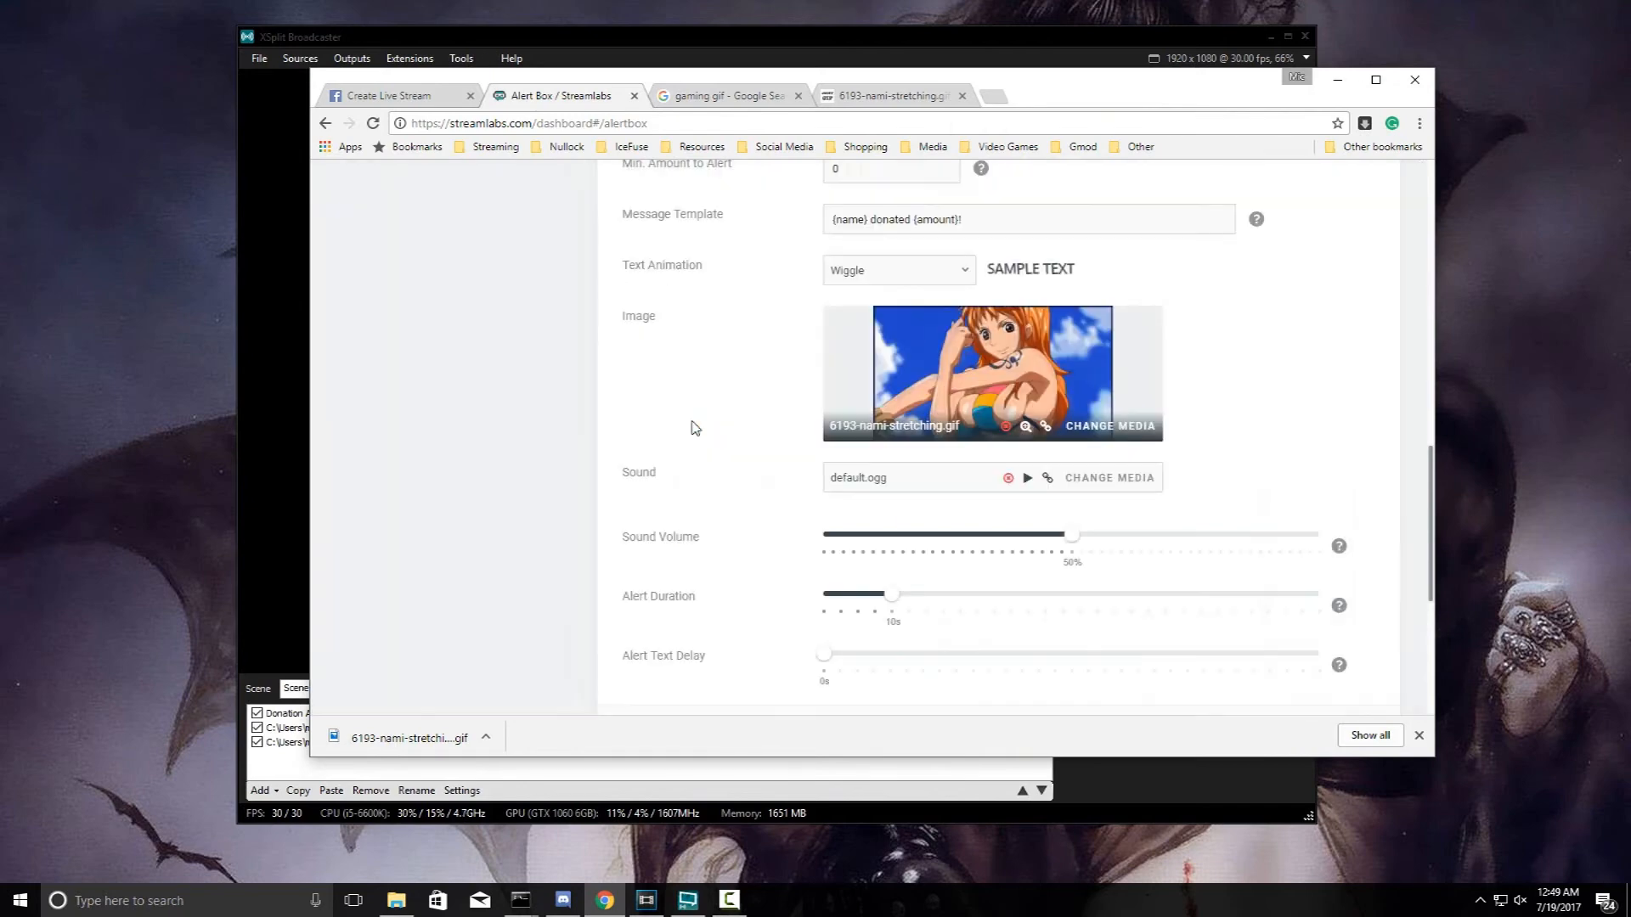
- Save the alert settings and lower the sound volume slider to 10%
scroll(786, 466, "down", 5)
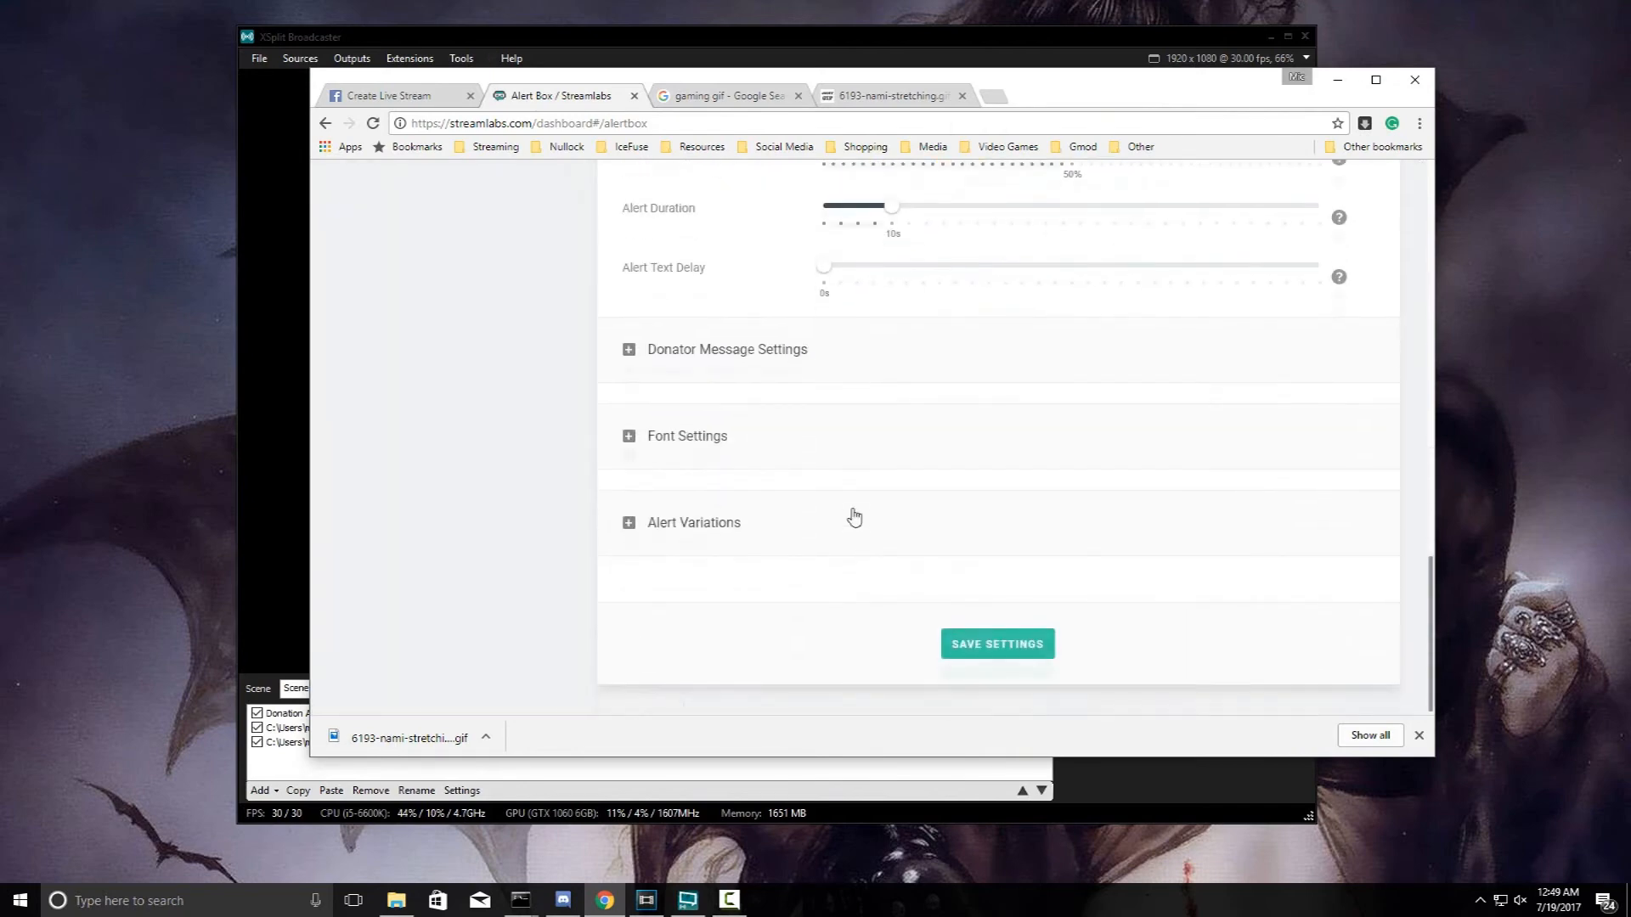
left_click(994, 643)
scroll(714, 320, "up", 8)
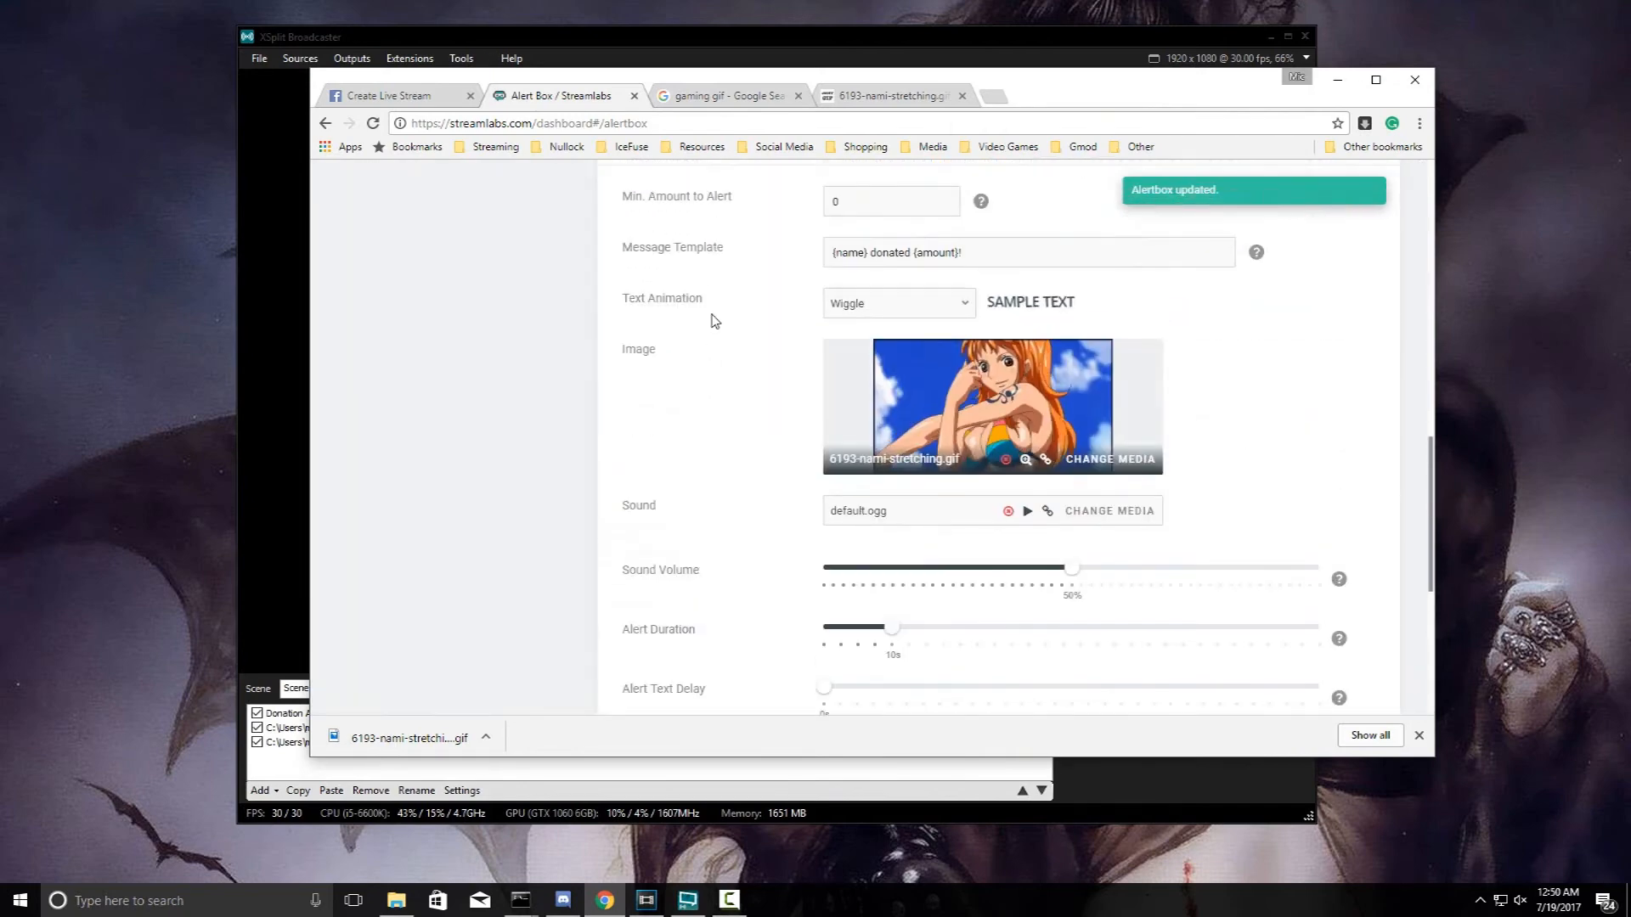
scroll(742, 289, "up", 3)
scroll(776, 309, "down", 11)
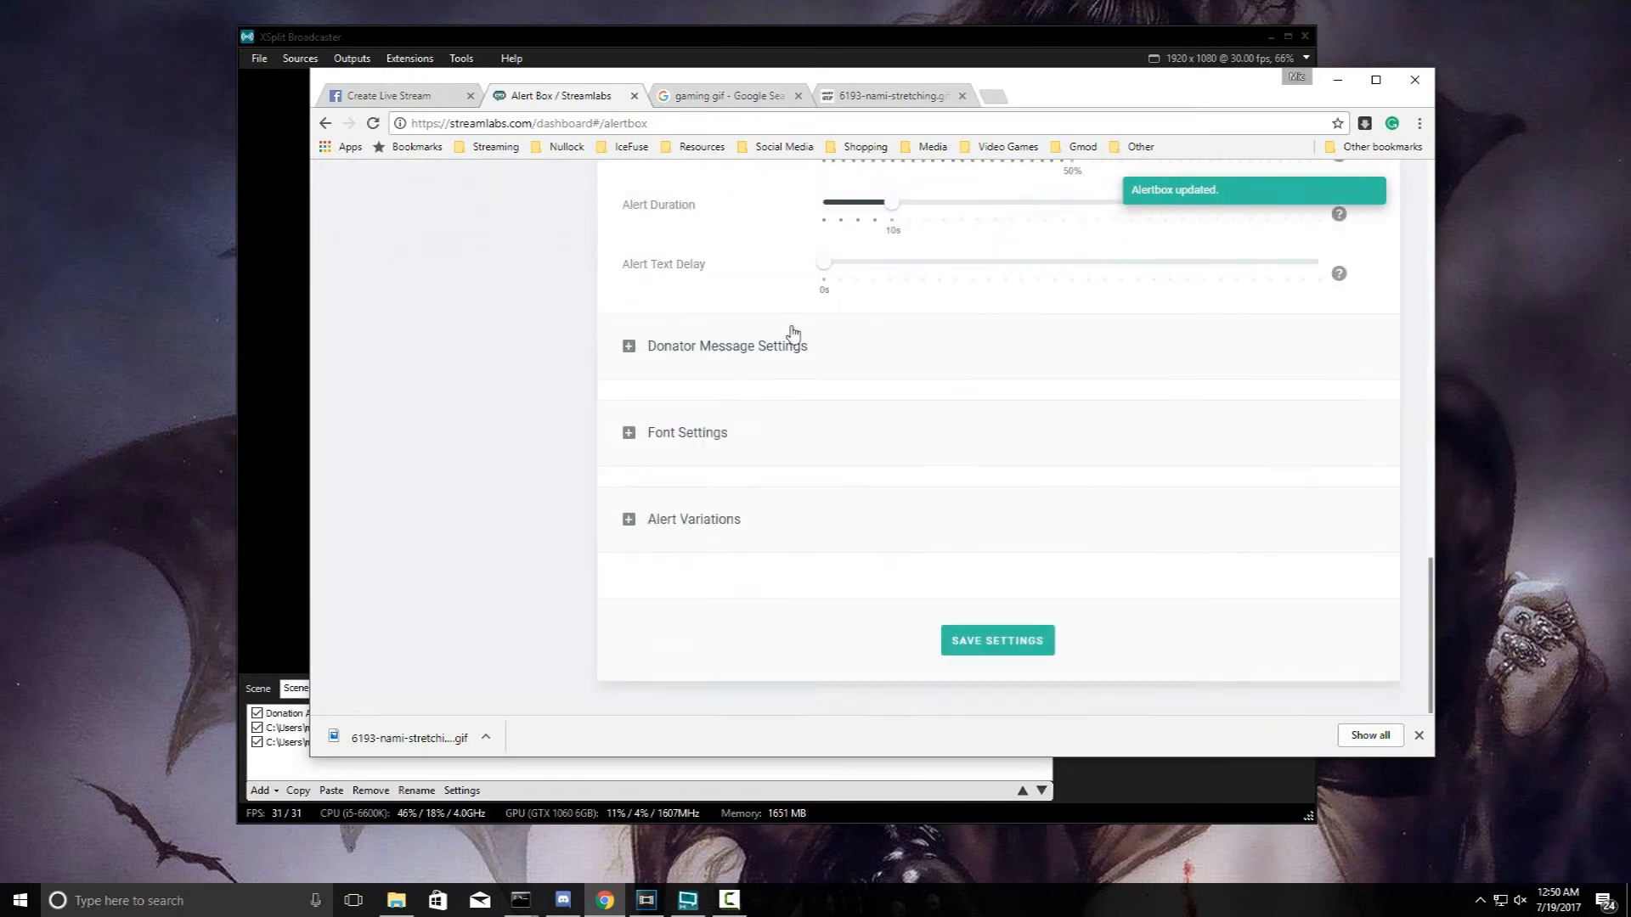
scroll(794, 321, "up", 2)
left_click_drag(1071, 314, 903, 330)
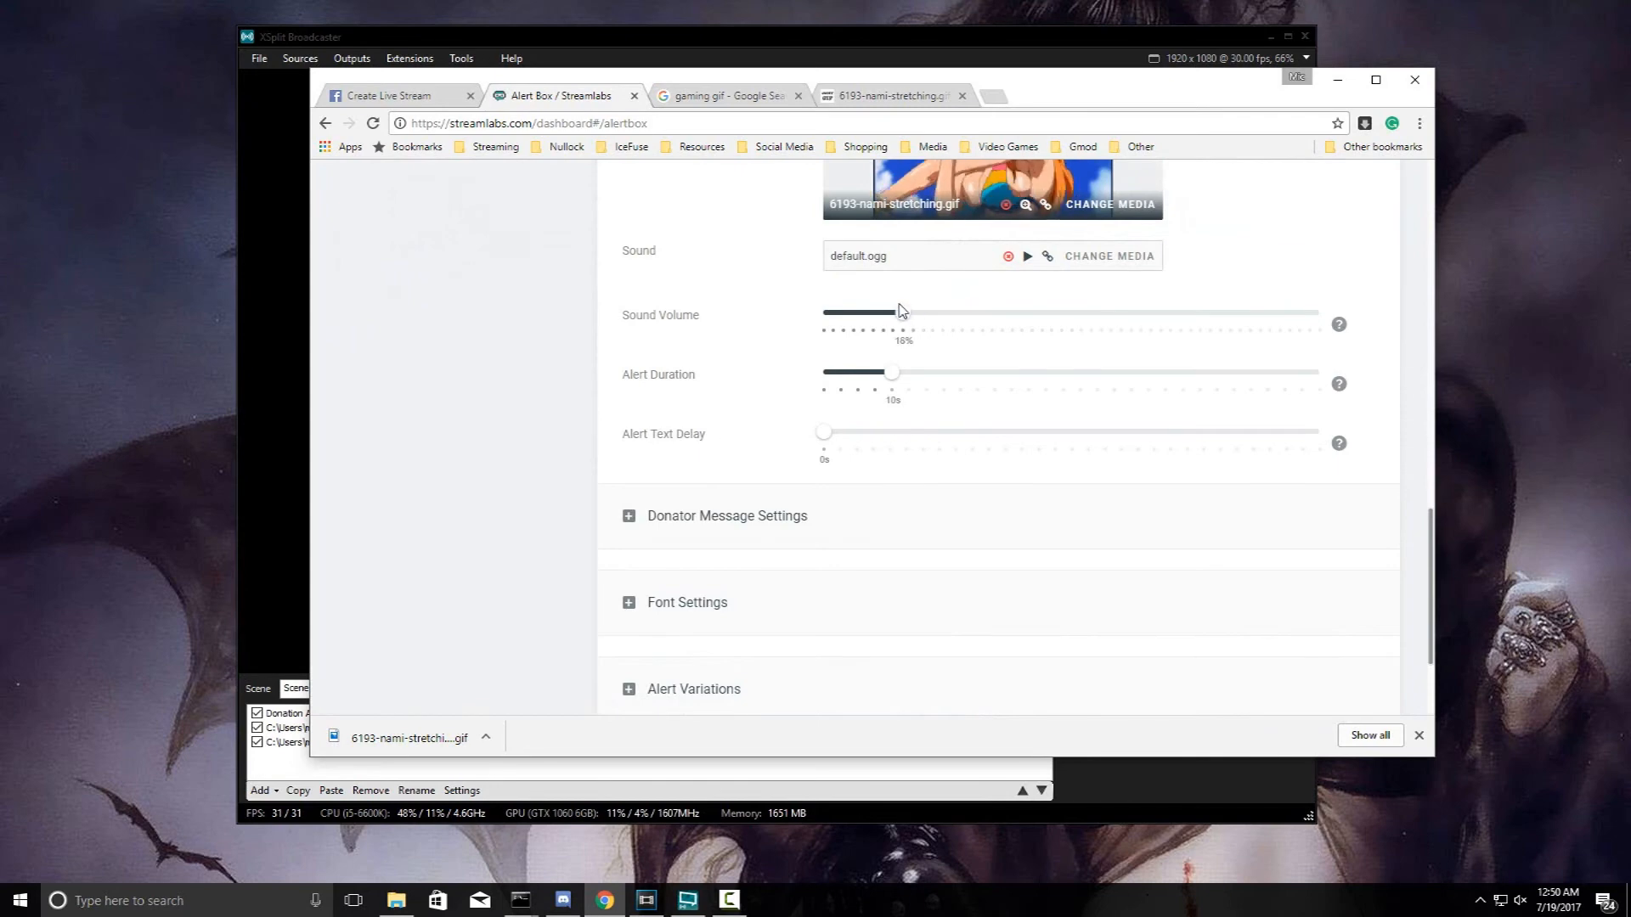
scroll(922, 434, "down", 2)
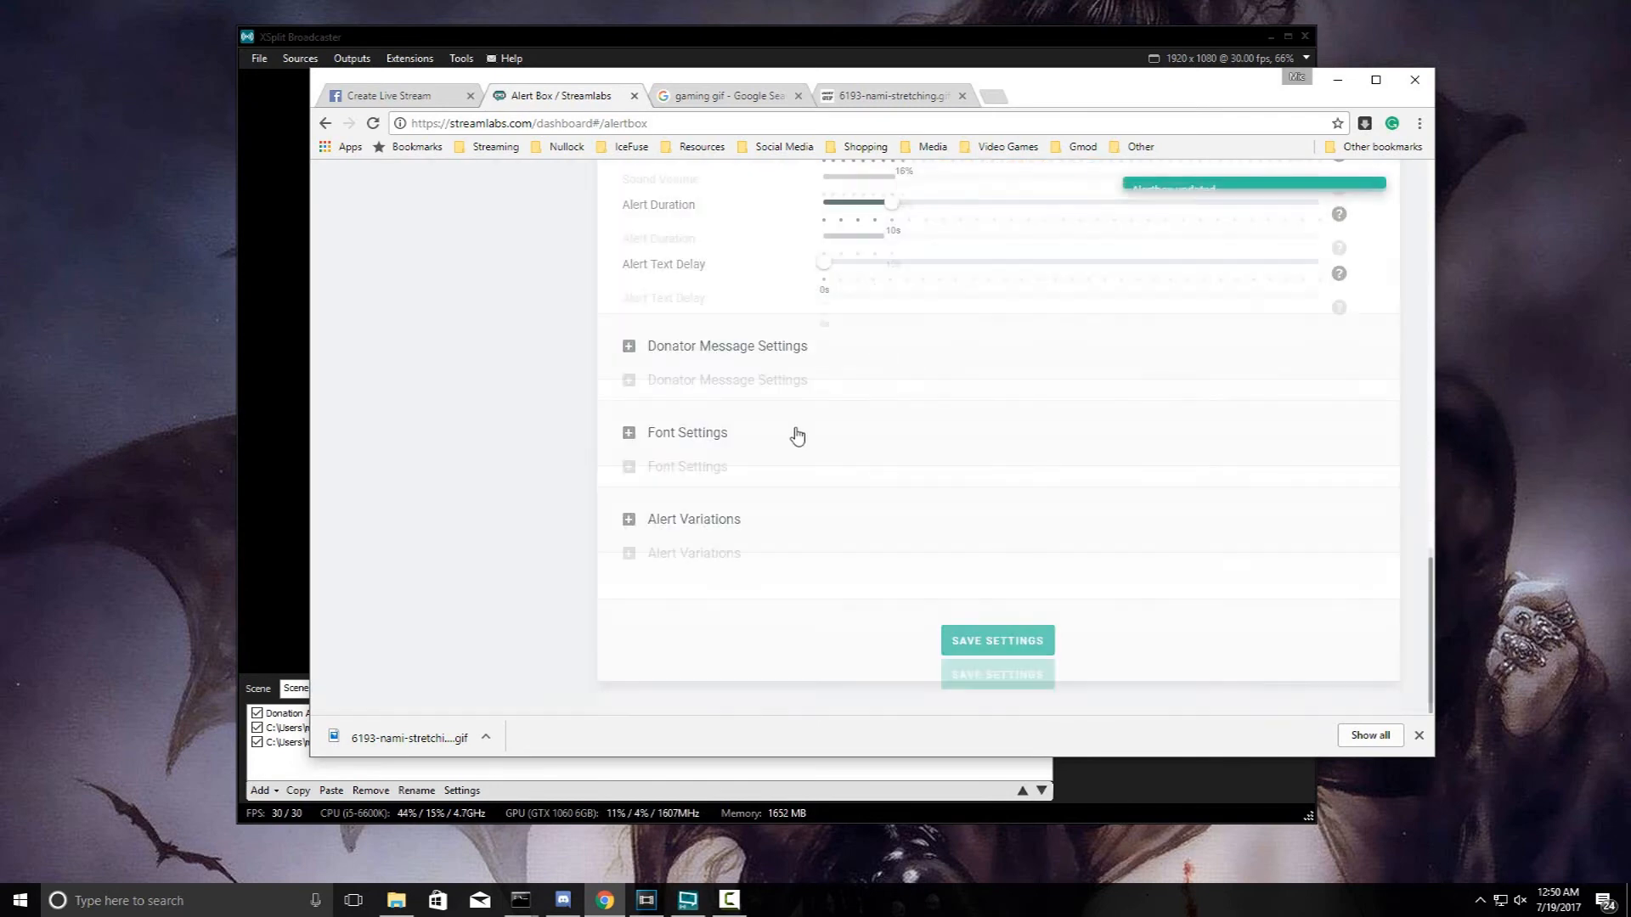
scroll(796, 436, "up", 15)
- Fire a $65 test donation and drag the Donation Alerts source toward the upper centre in XSplit
left_click(701, 519)
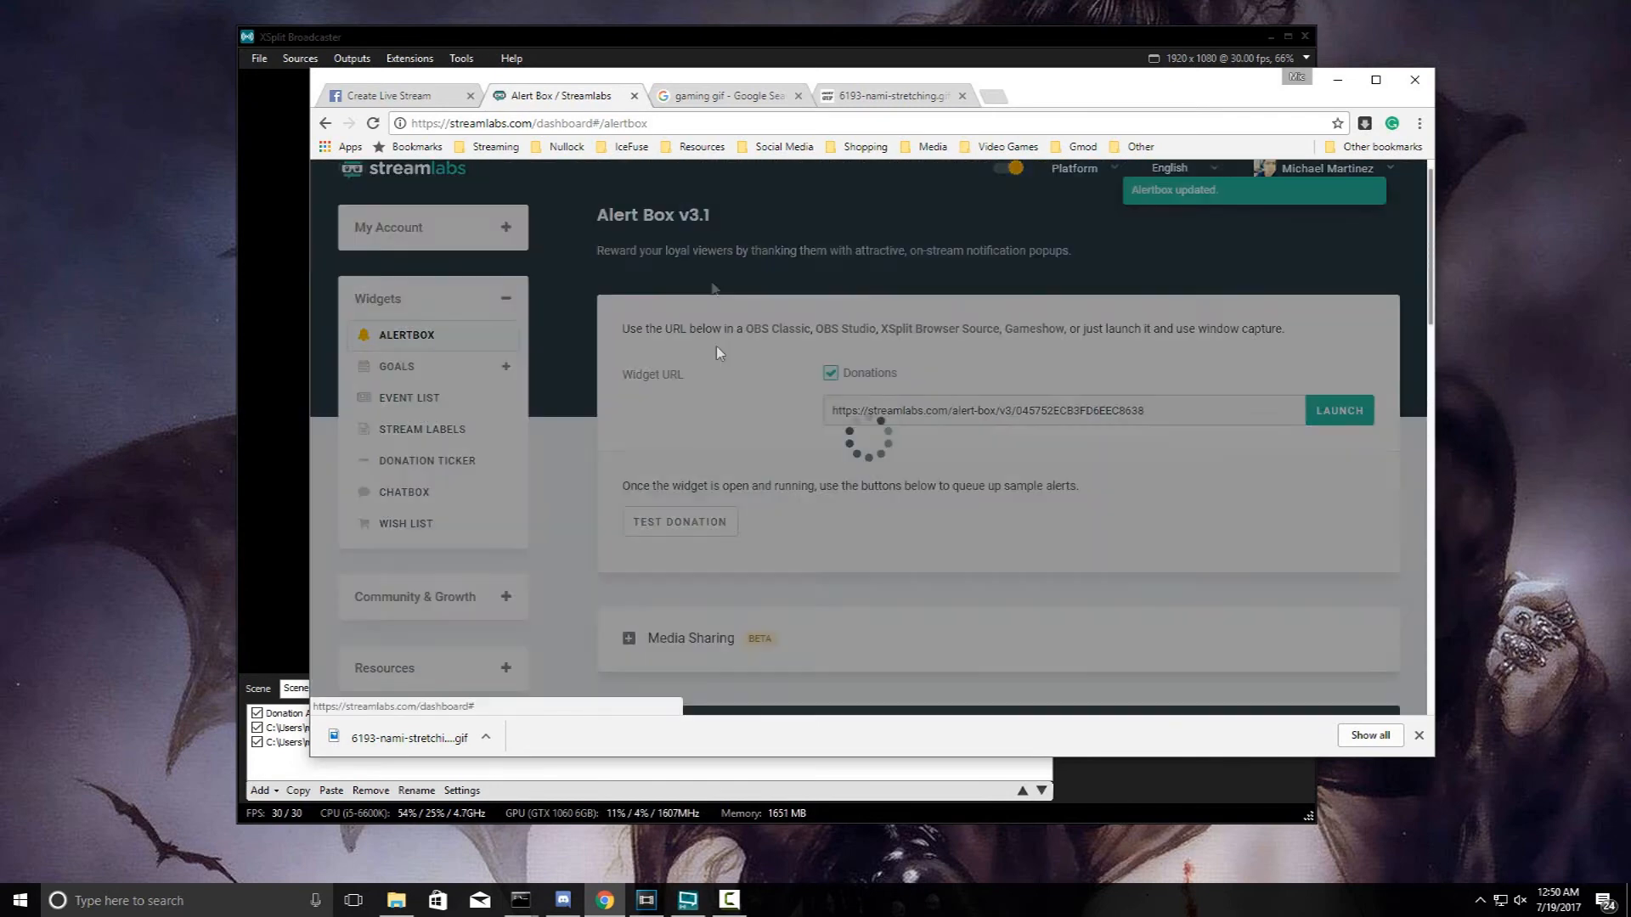
left_click(648, 36)
left_click(510, 221)
left_click_drag(510, 221, 807, 322)
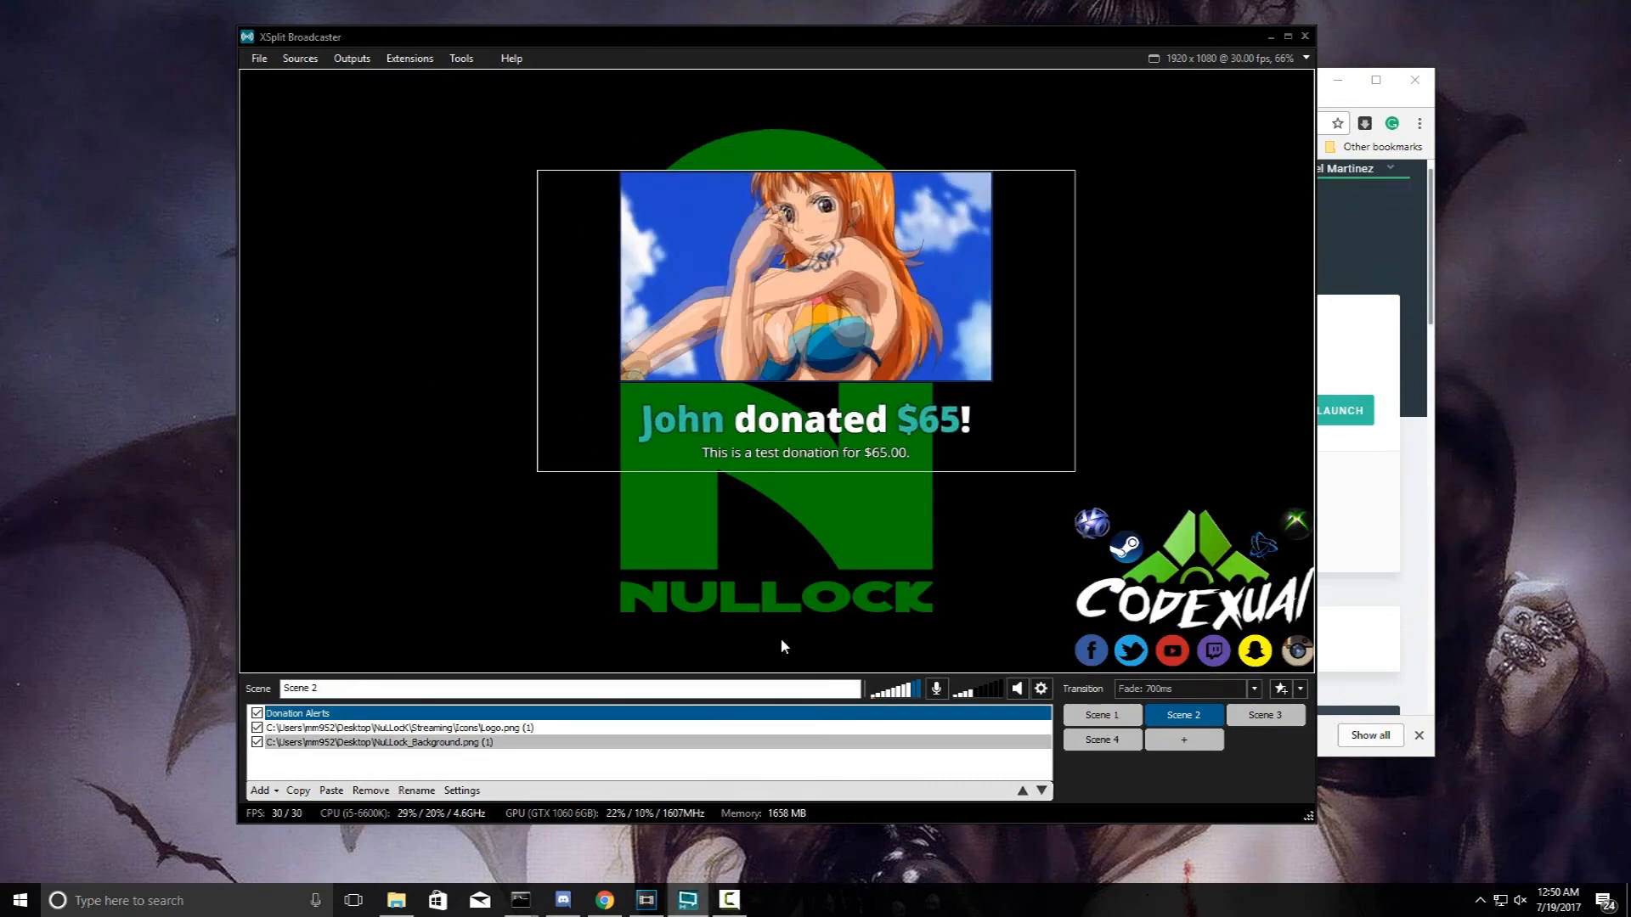
- Drag the Donation Alerts source into the preview's top-left corner, then return to Streamlabs
left_click_drag(807, 323, 508, 217)
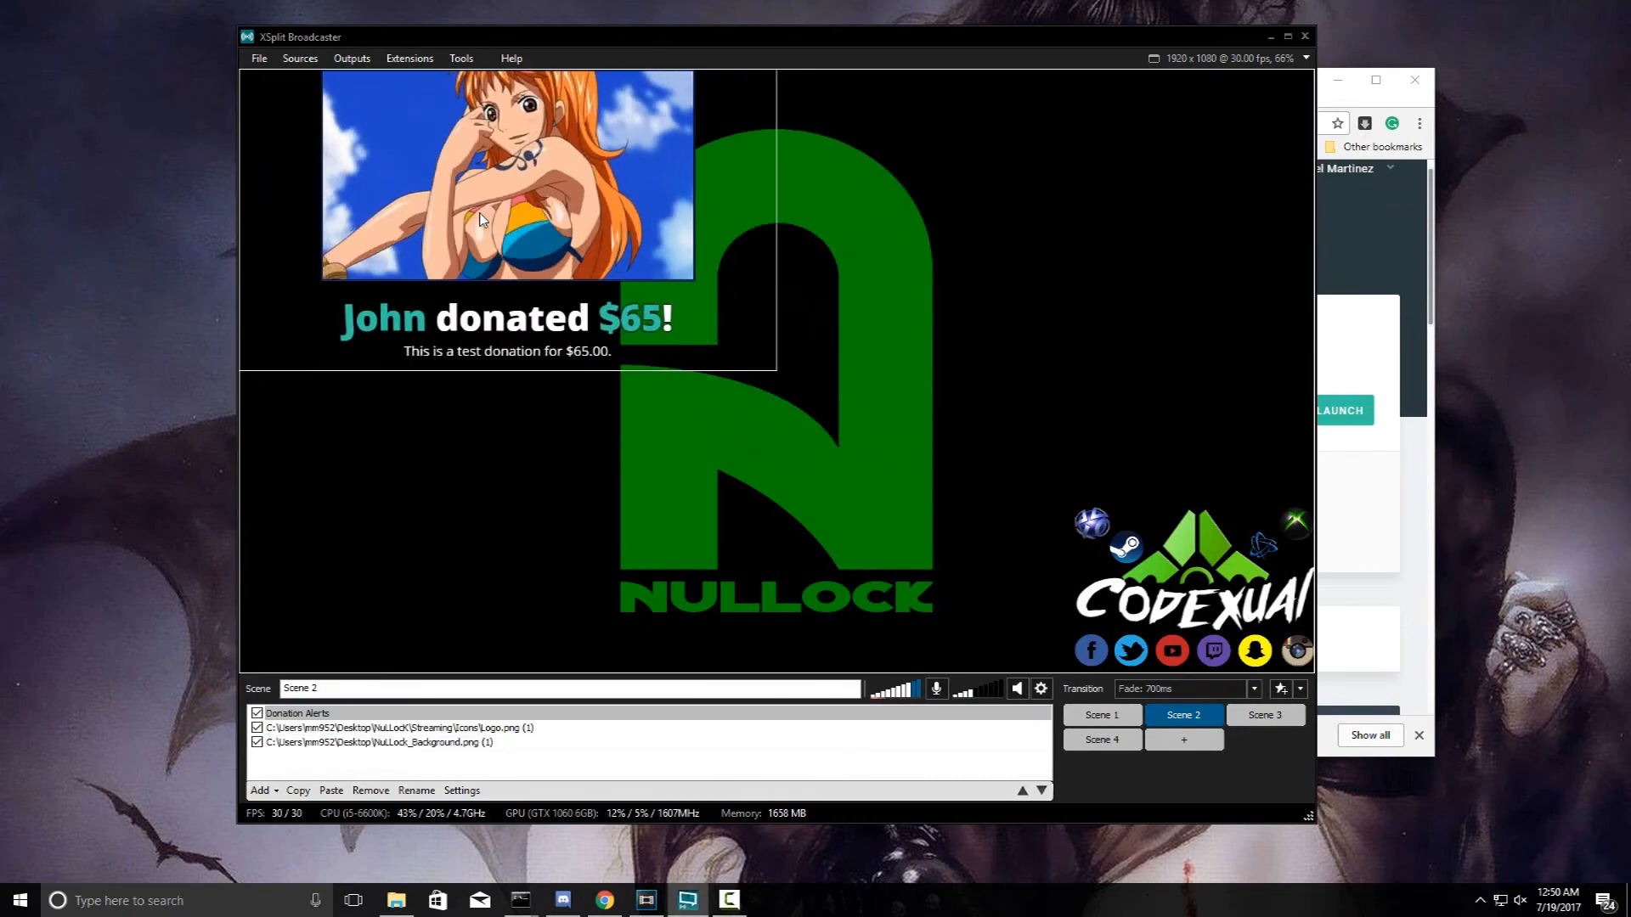
left_click_drag(732, 30, 607, 15)
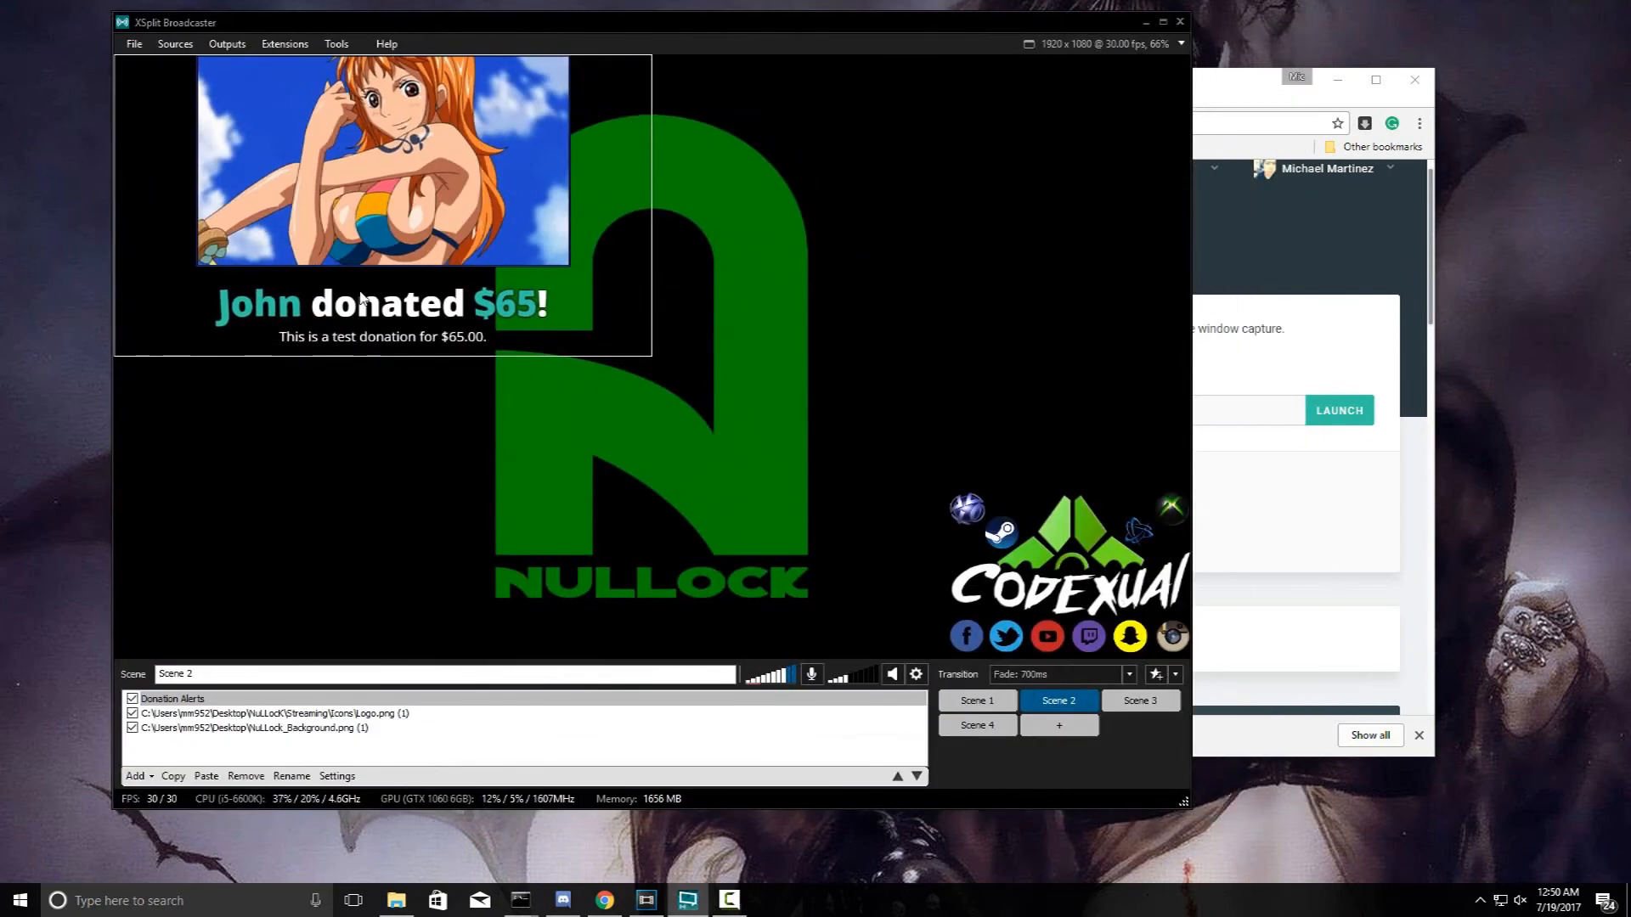
left_click(1224, 91)
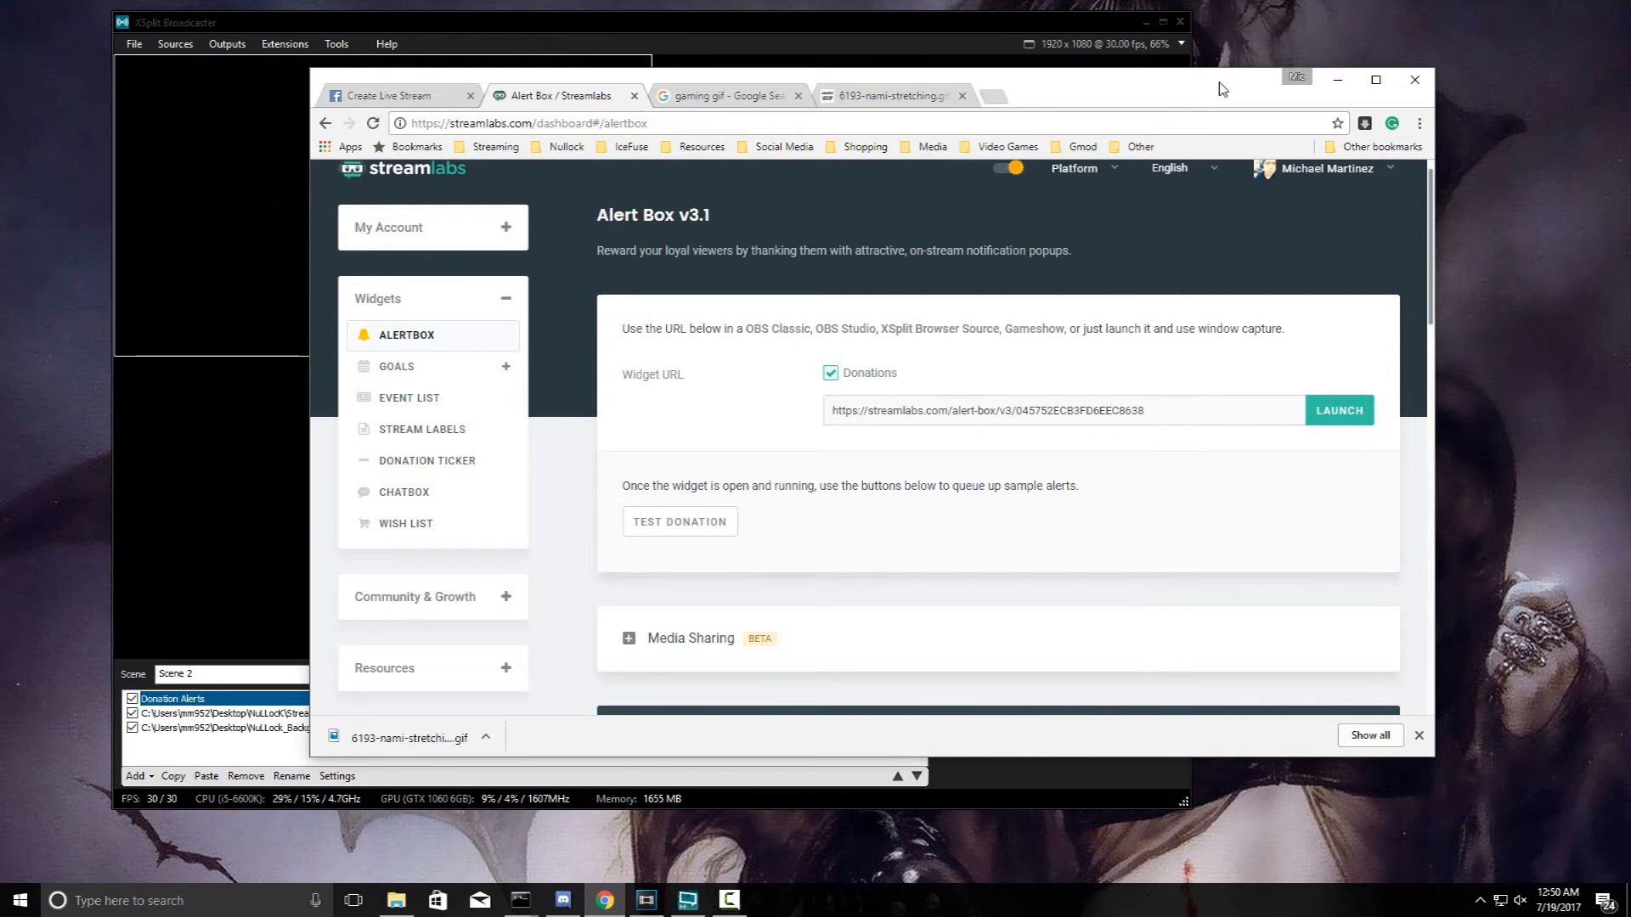
- Review the saved Alert Box settings, then send a $67 test donation and watch the Nami GIF in XSplit
scroll(1009, 420, "down", 7)
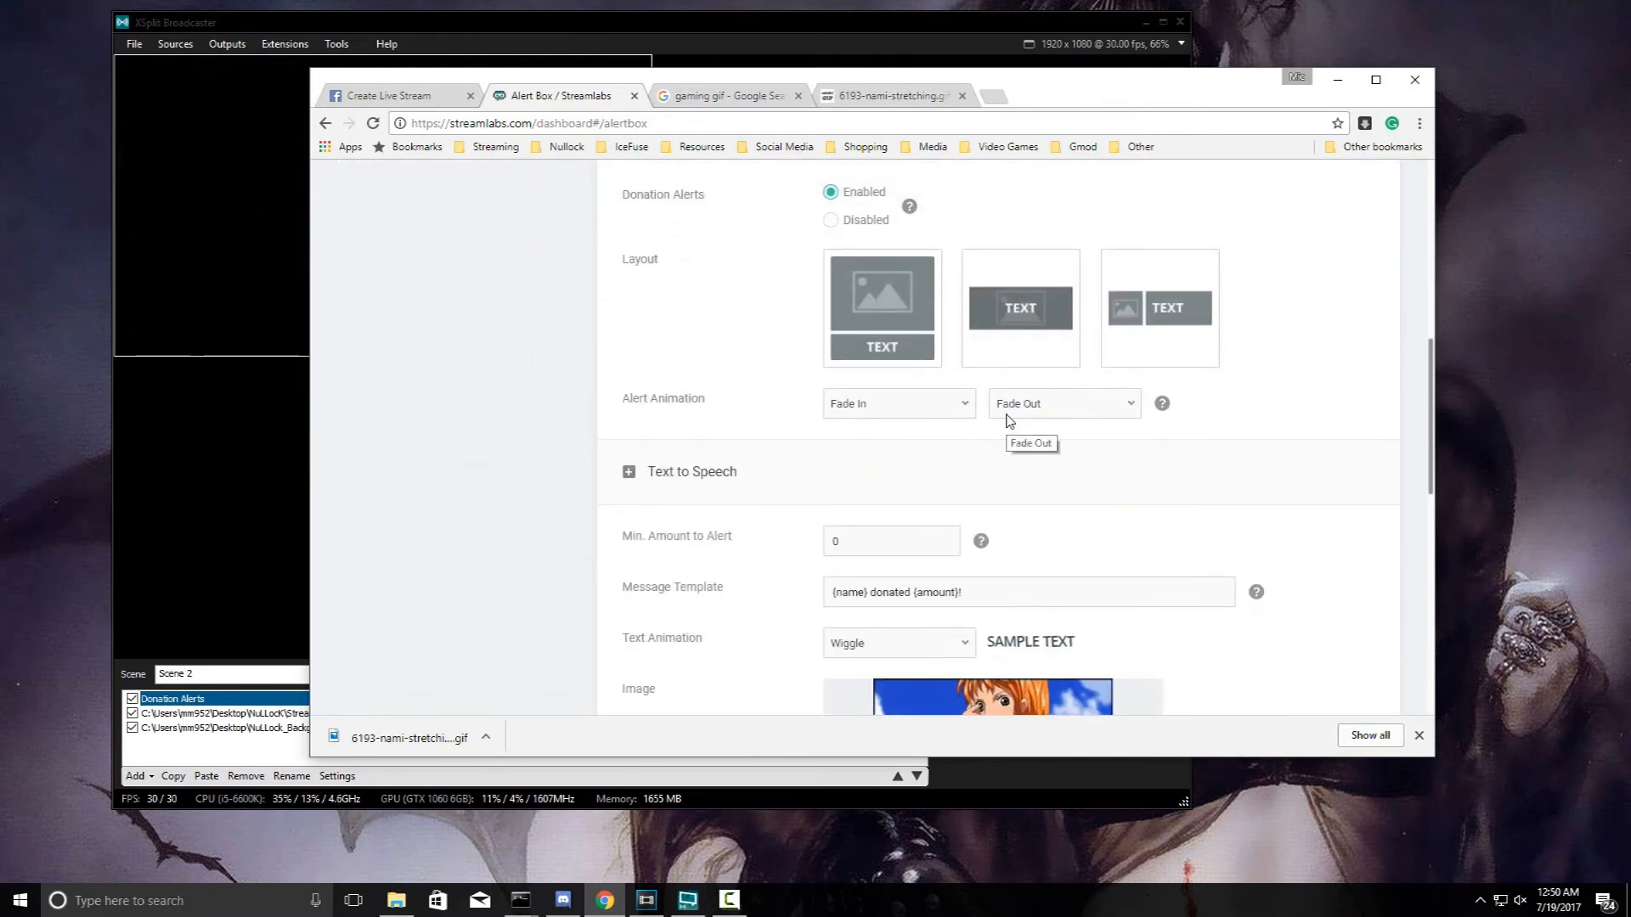
scroll(1009, 420, "down", 2)
scroll(1008, 415, "down", 4)
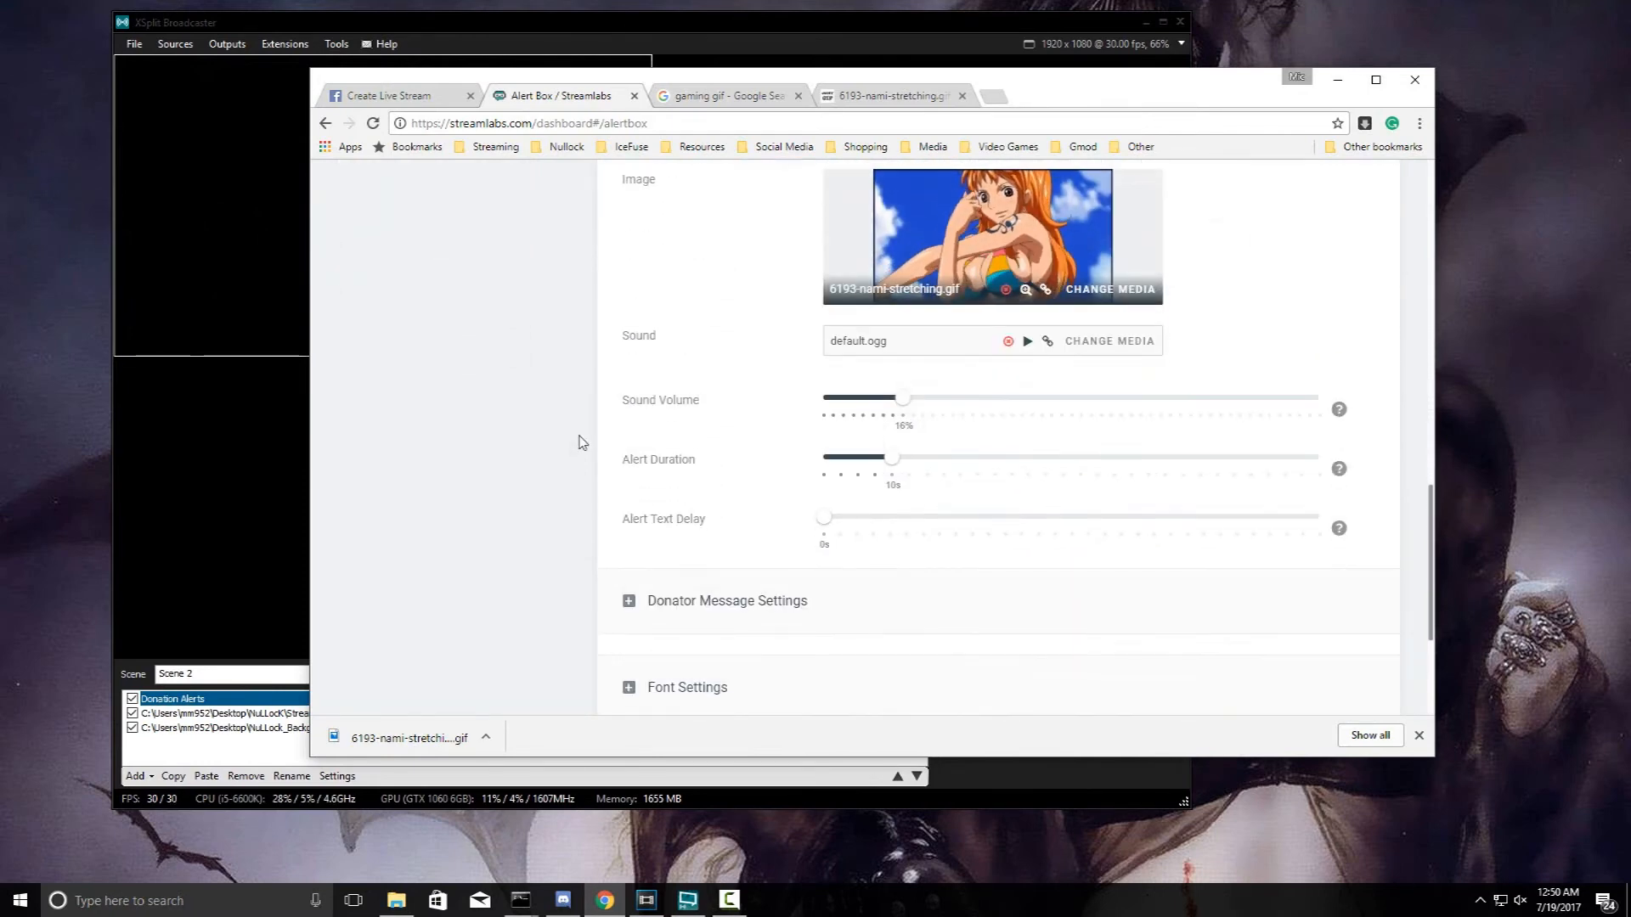
scroll(606, 447, "down", 2)
scroll(606, 447, "up", 3)
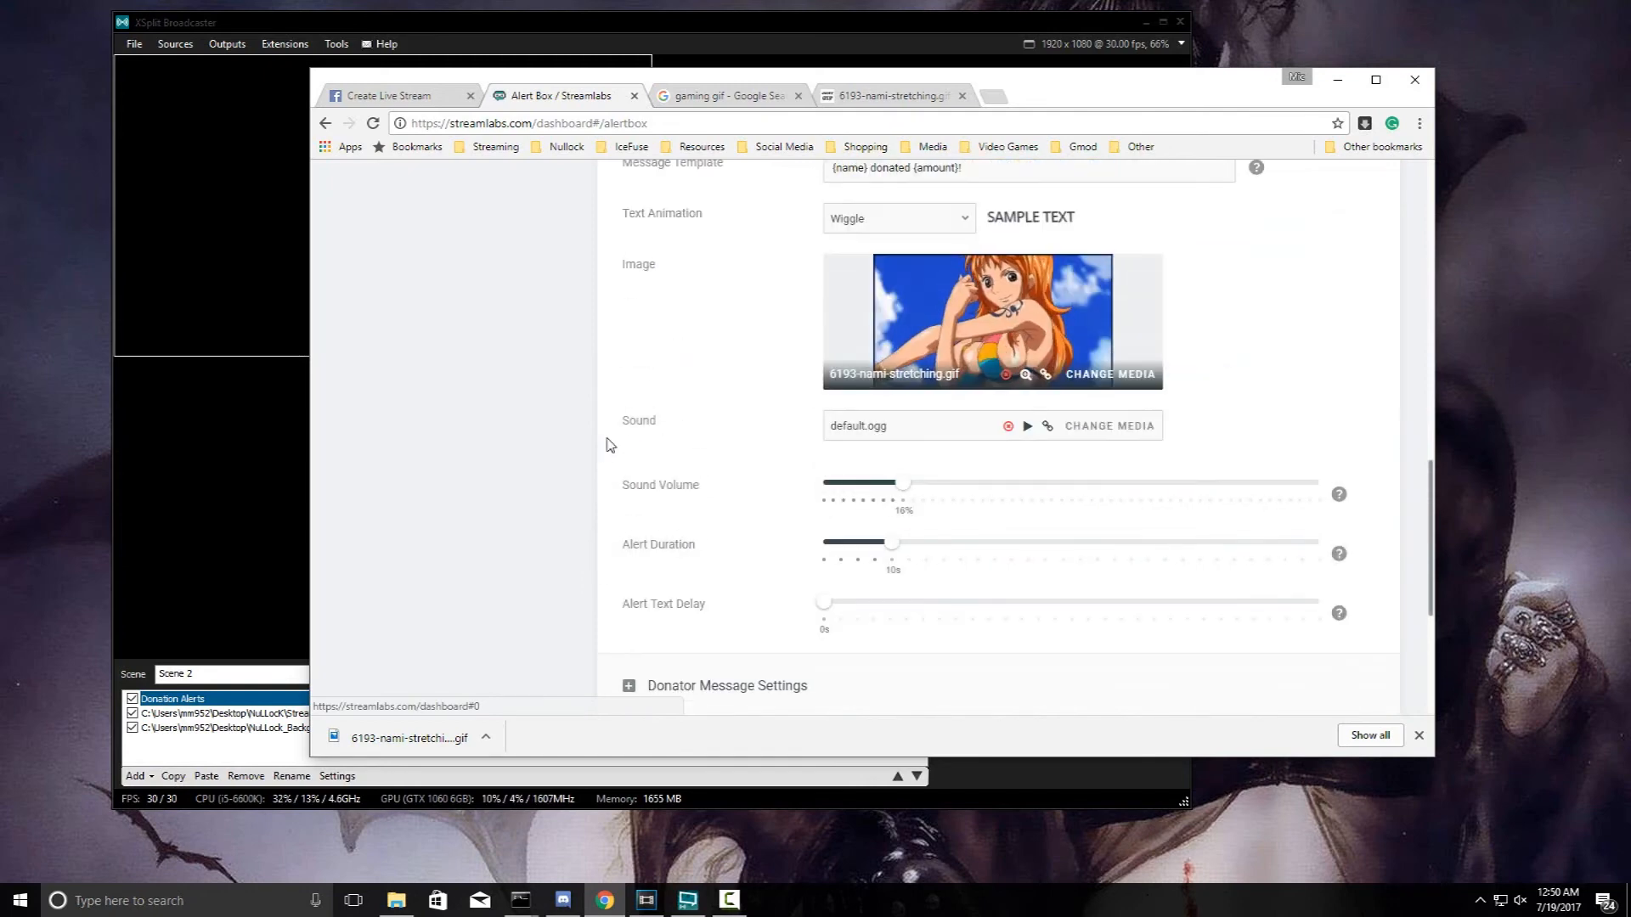
scroll(607, 447, "up", 2)
scroll(775, 400, "up", 9)
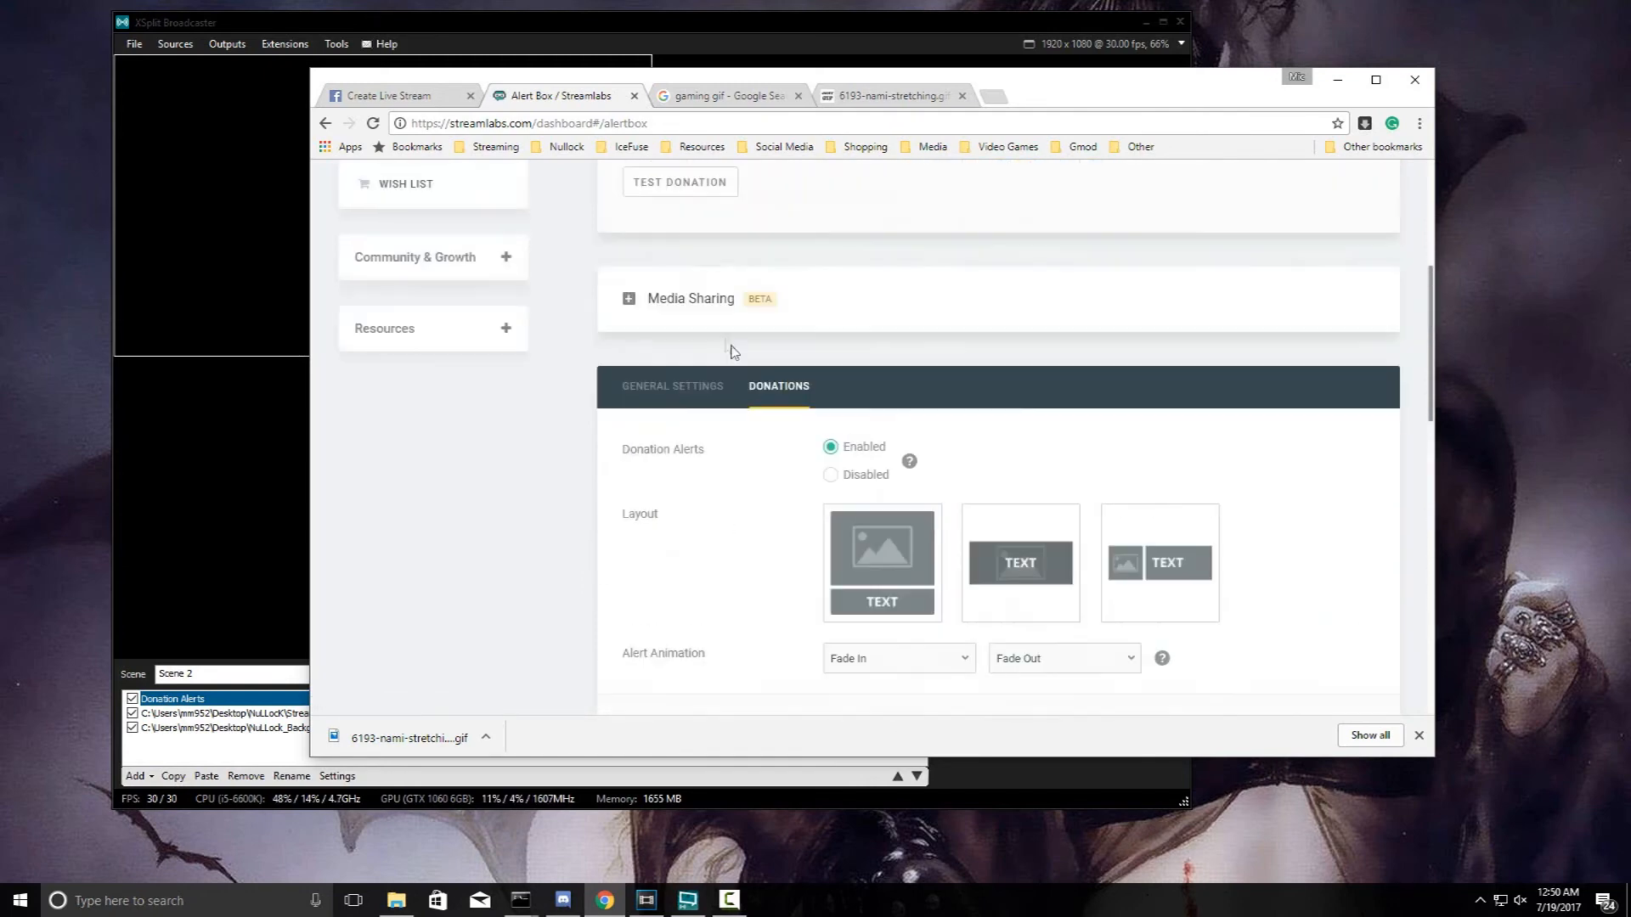
left_click(706, 437)
left_click(700, 20)
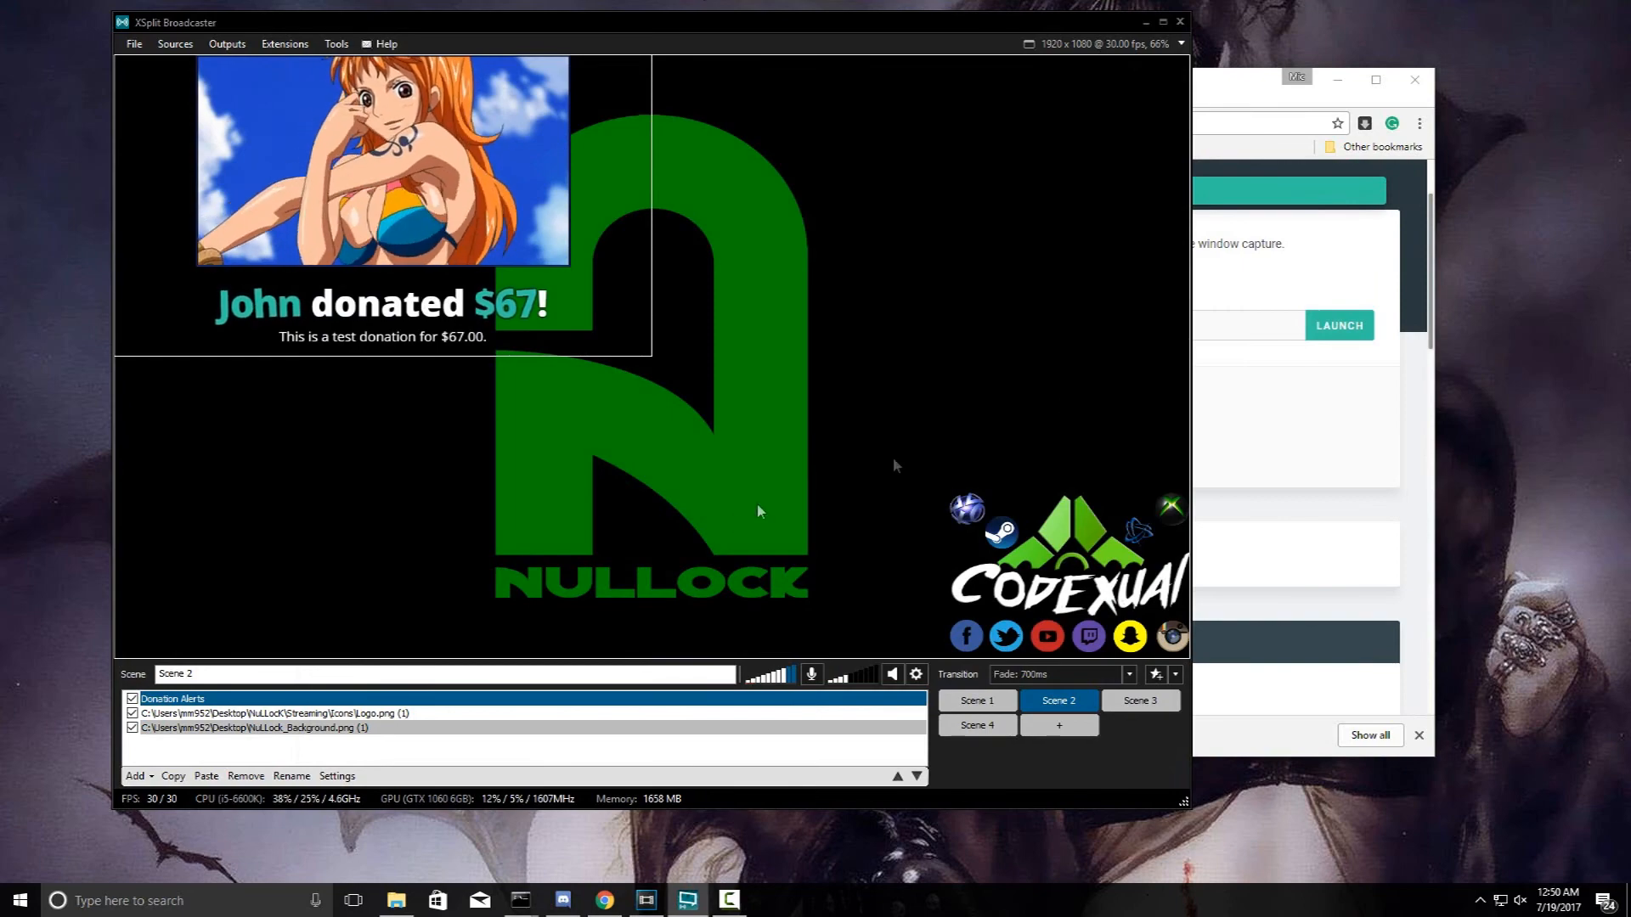
left_click(1239, 266)
- Browse the Alert Box text animation list and set the alert sound volume to about 14%
scroll(1037, 268, "down", 8)
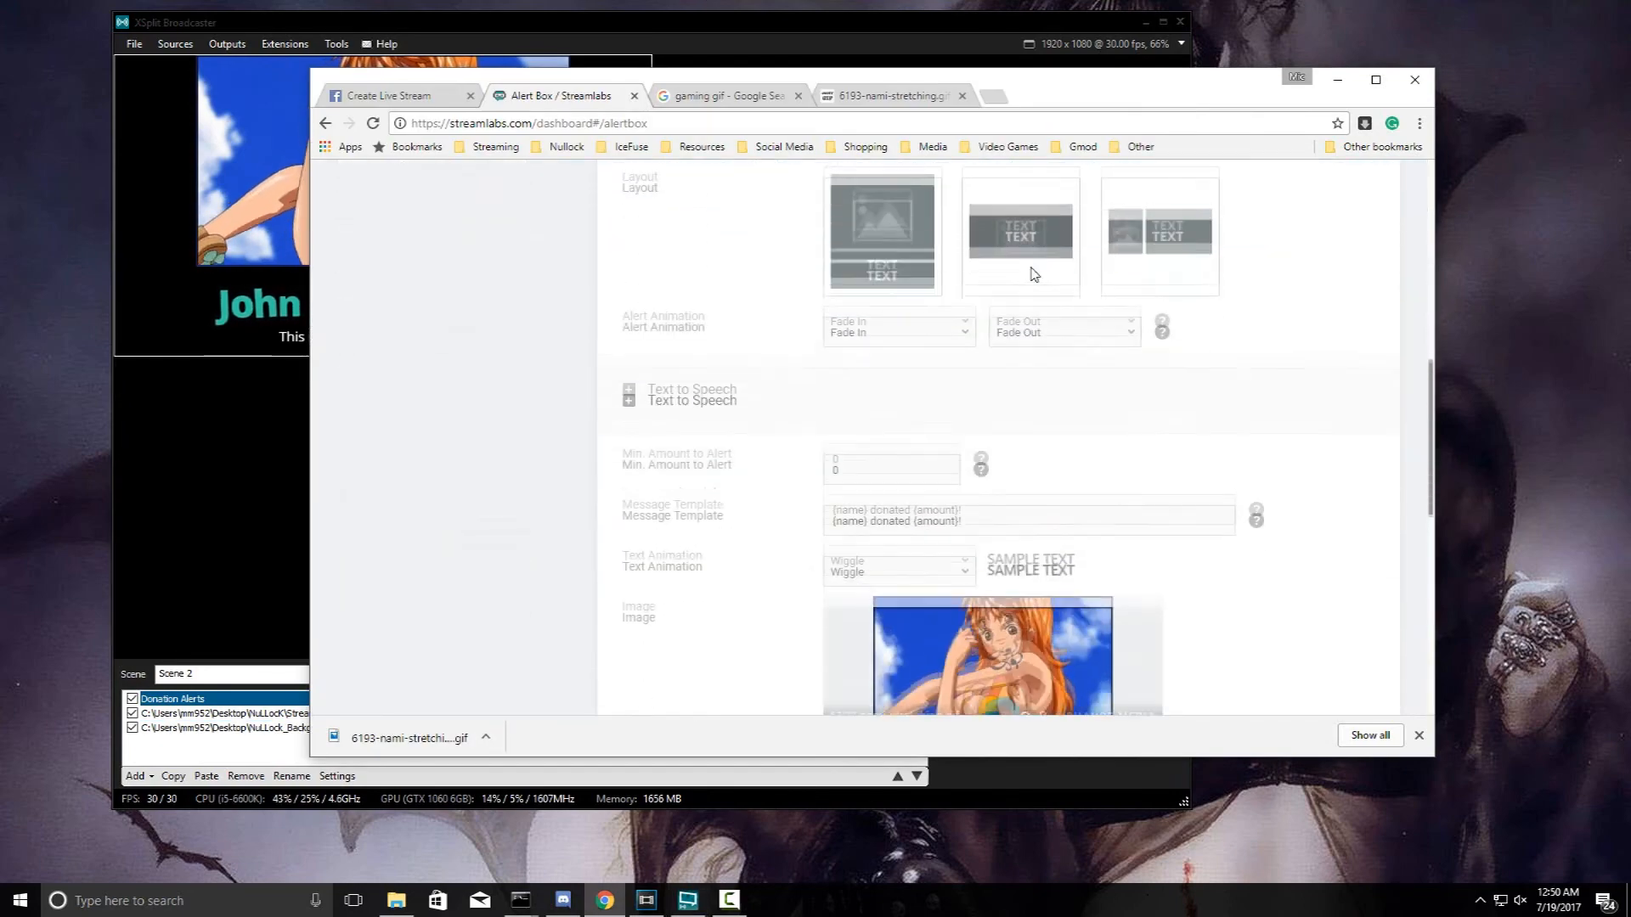
scroll(1033, 276, "down", 1)
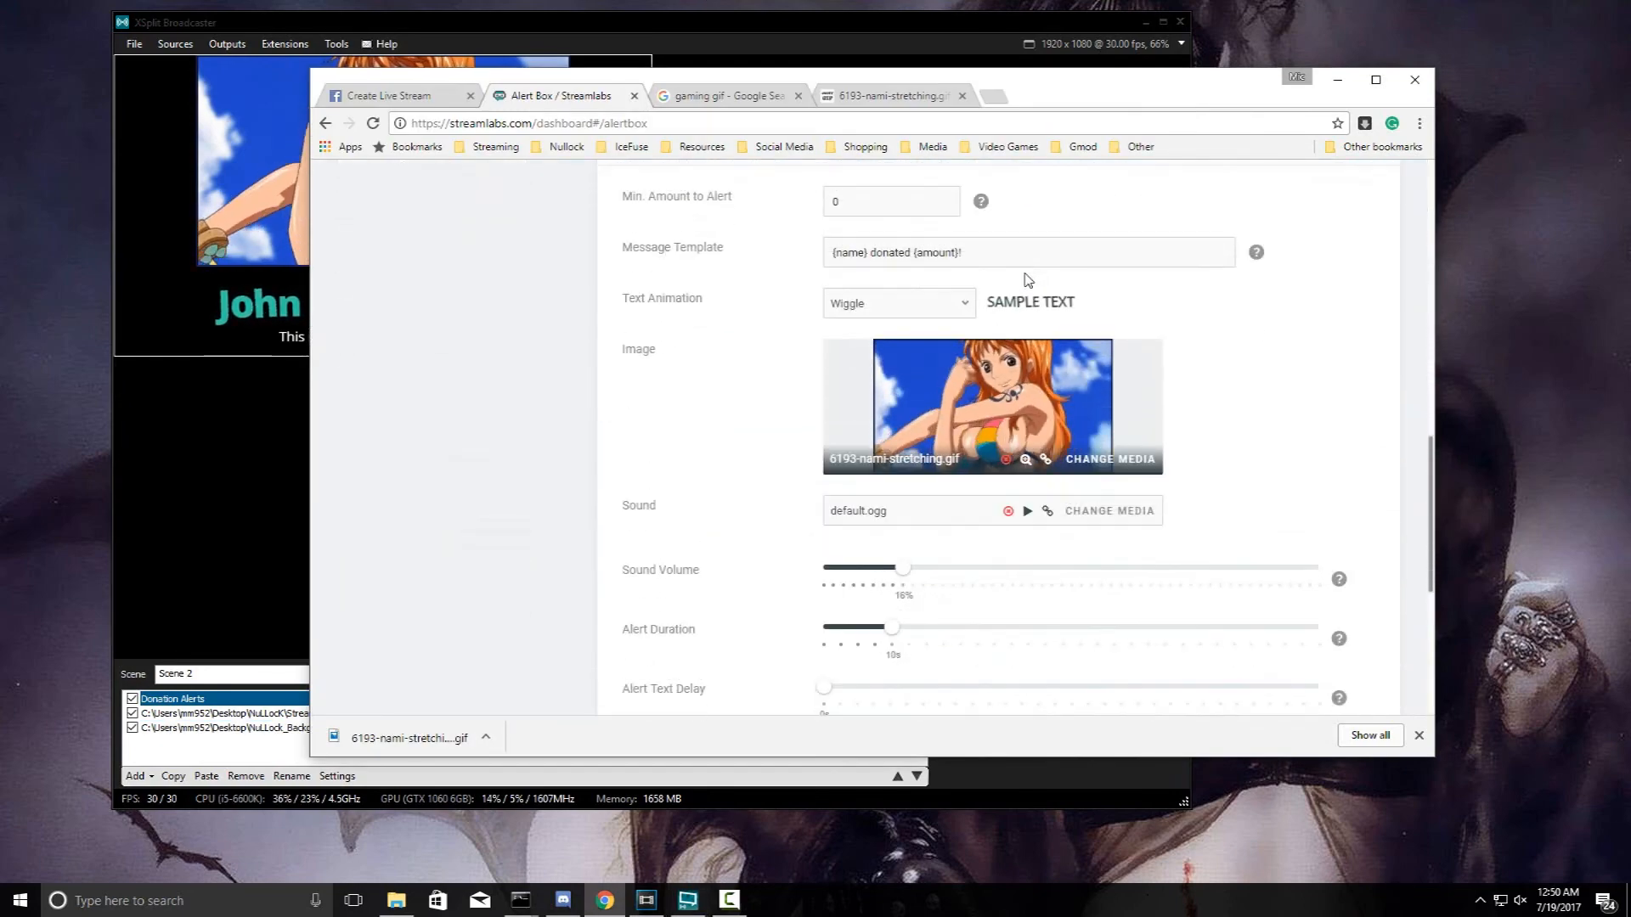
left_click_drag(994, 302, 1084, 316)
left_click(934, 307)
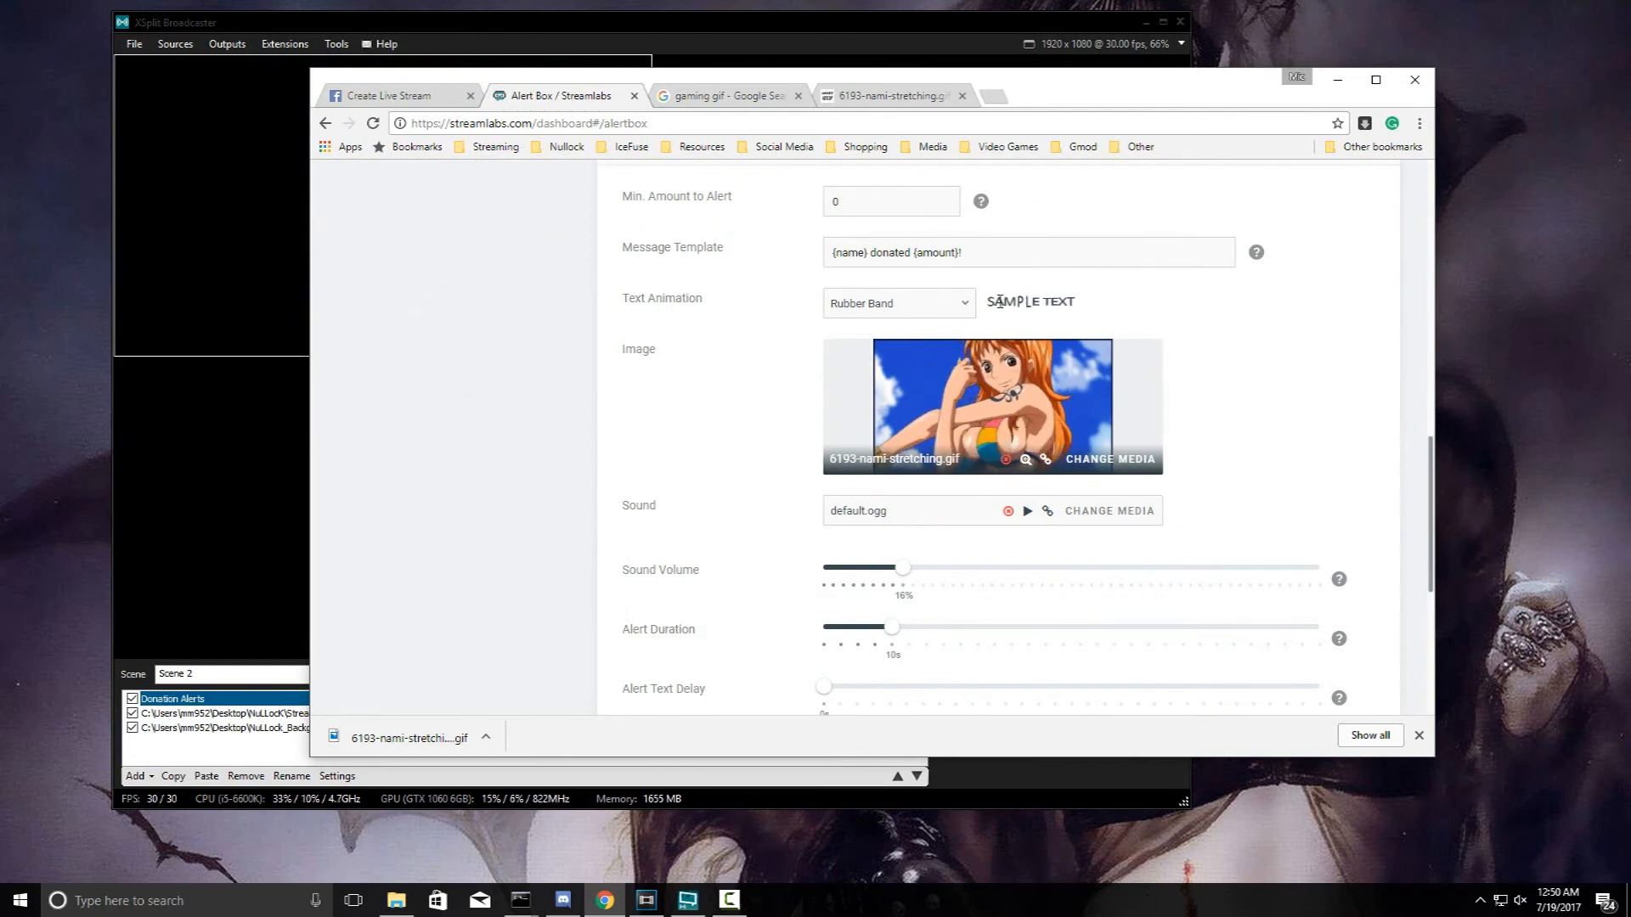
scroll(931, 488, "down", 2)
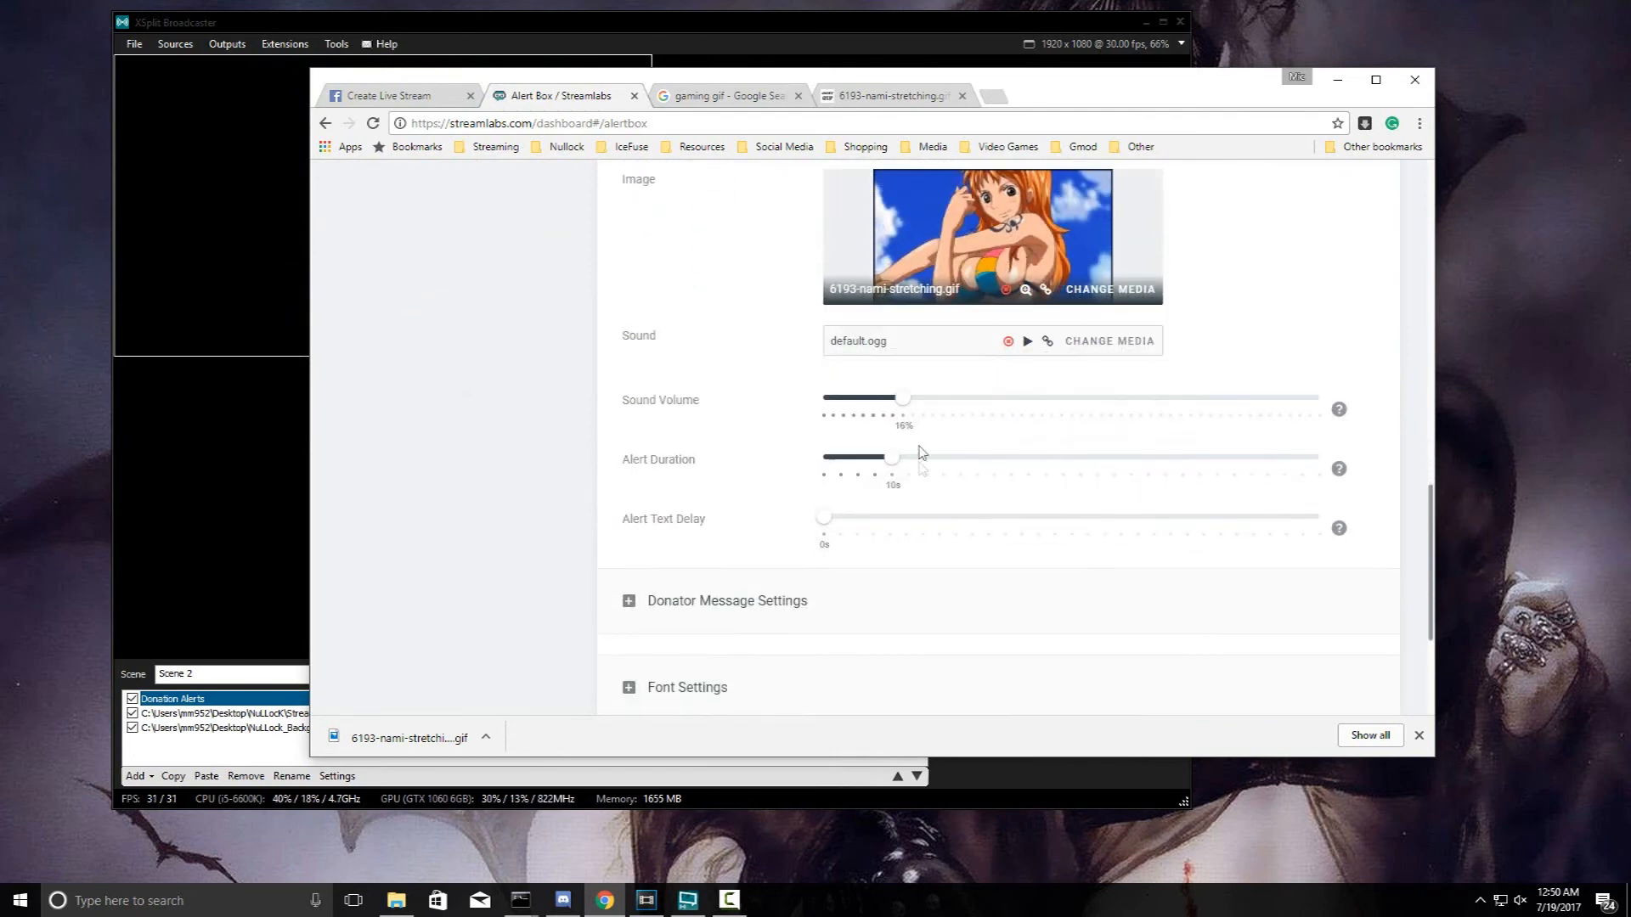
mouse_move(901, 397)
left_mouse_down()
mouse_move(1313, 401)
mouse_move(895, 425)
left_mouse_up()
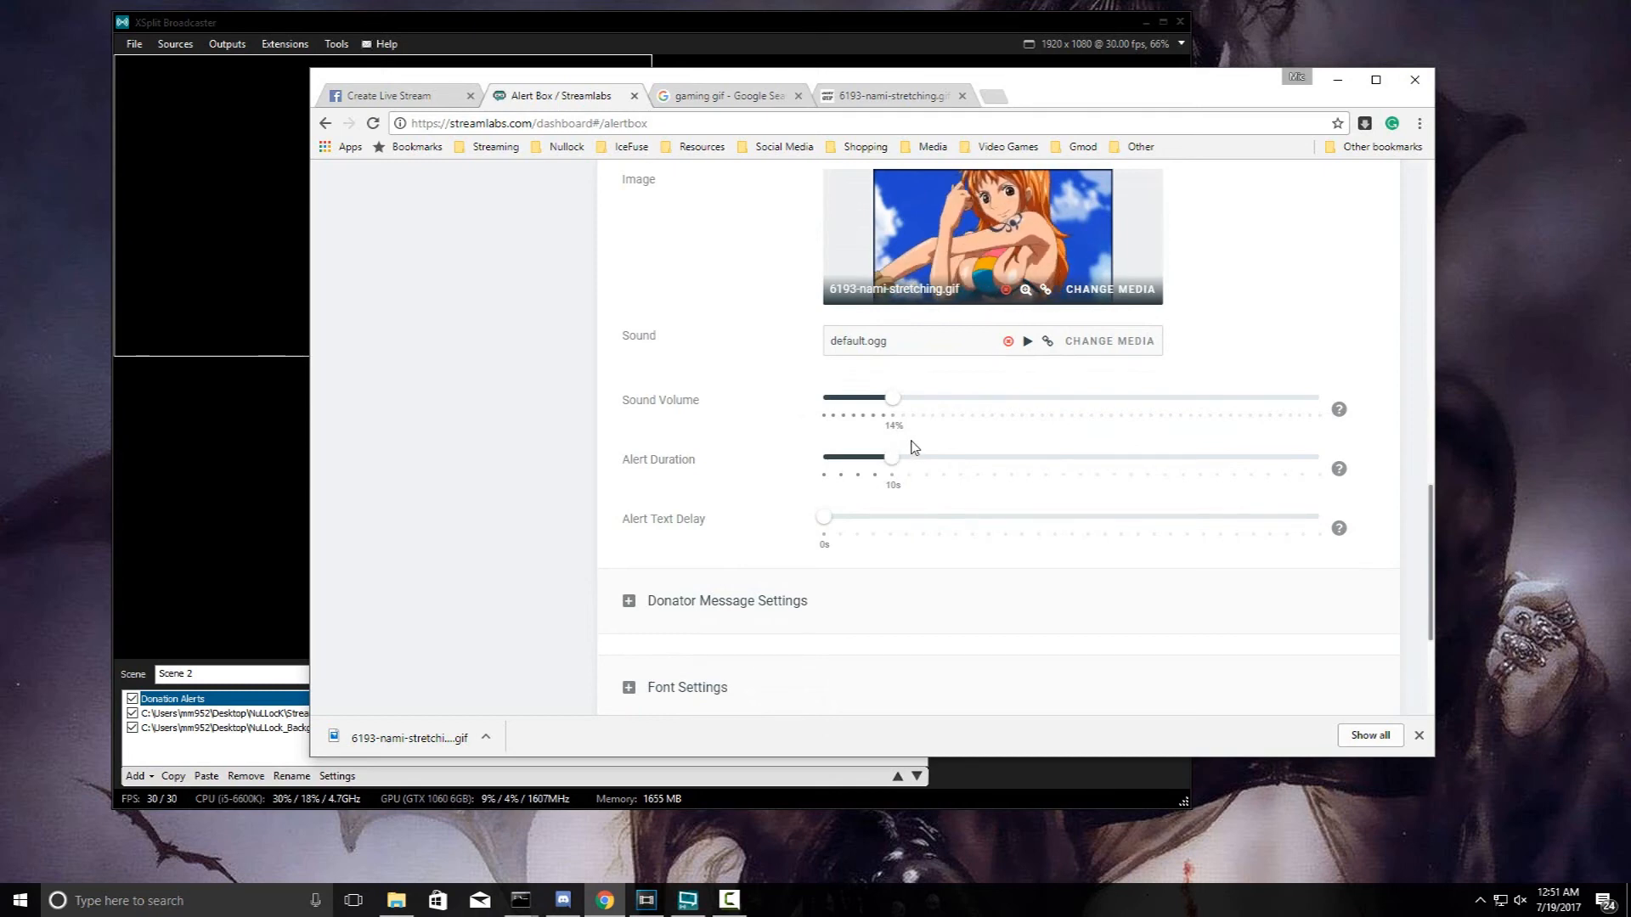
- Expand the donator message, font (Open Sans 24px and 64px) and alert variations sections
scroll(739, 477, "down", 2)
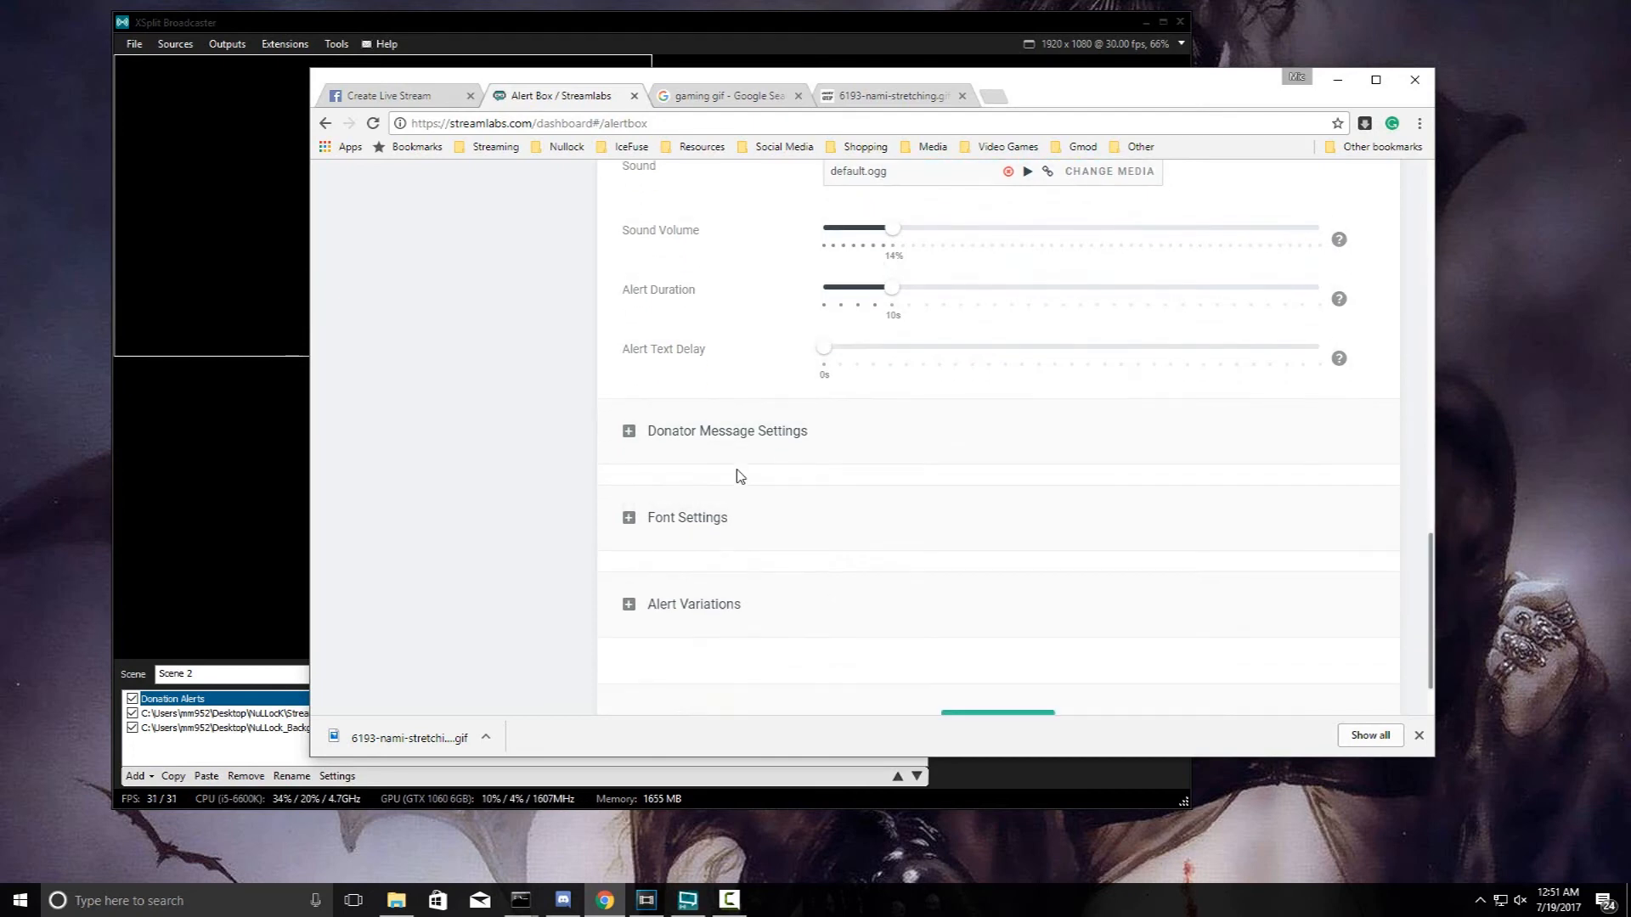
left_click(748, 434)
scroll(747, 435, "down", 3)
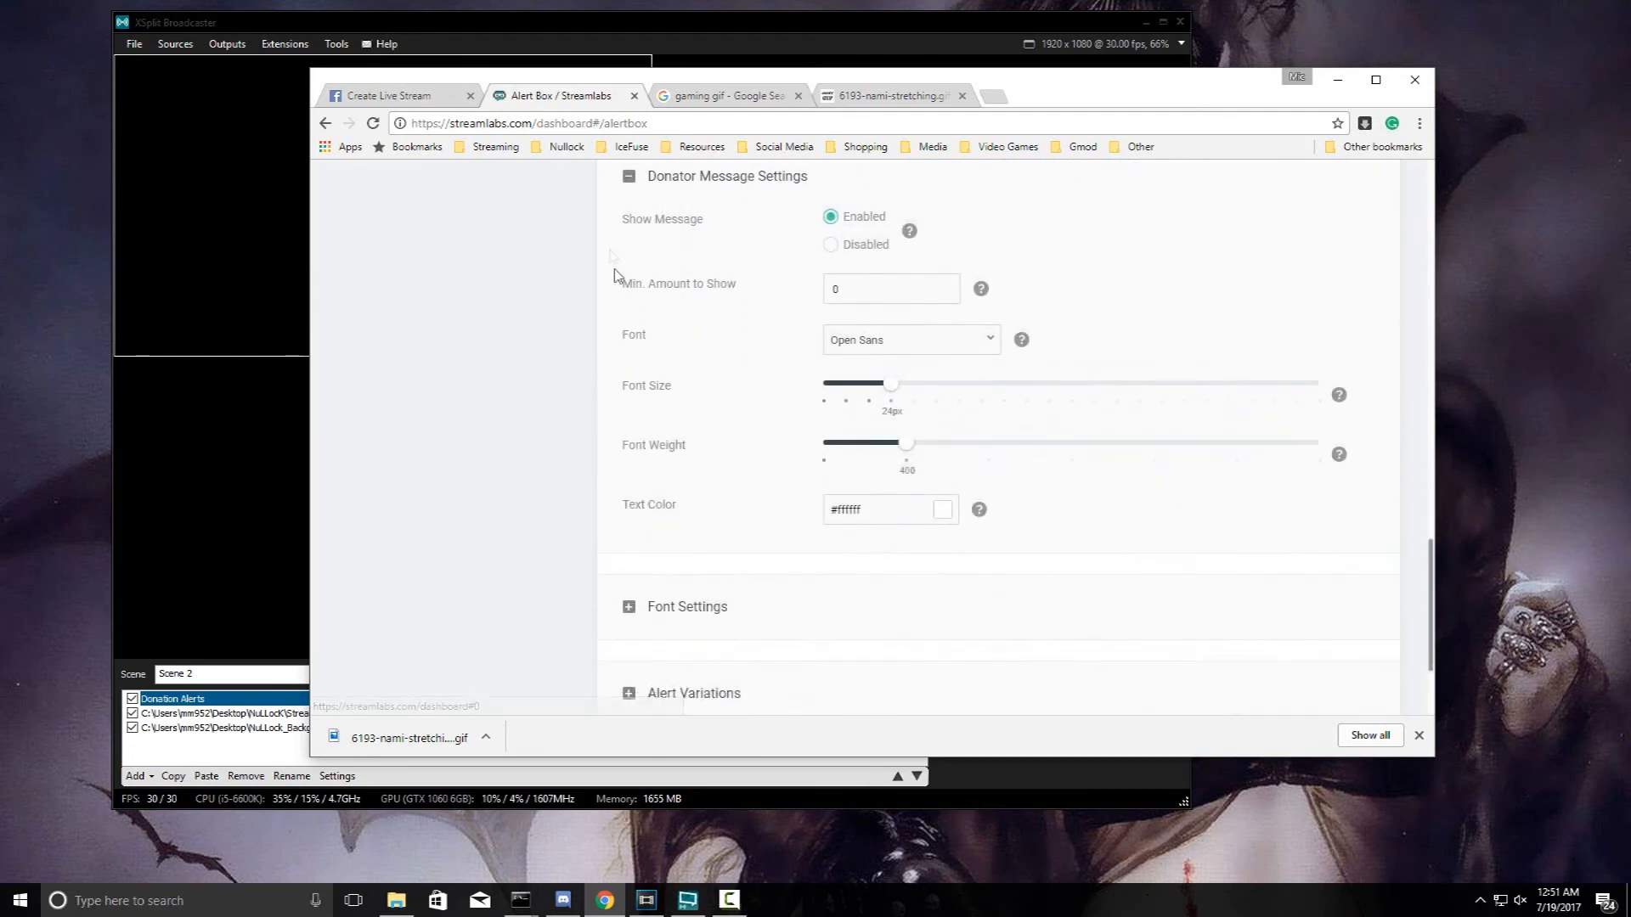
left_click(735, 595)
scroll(802, 439, "down", 2)
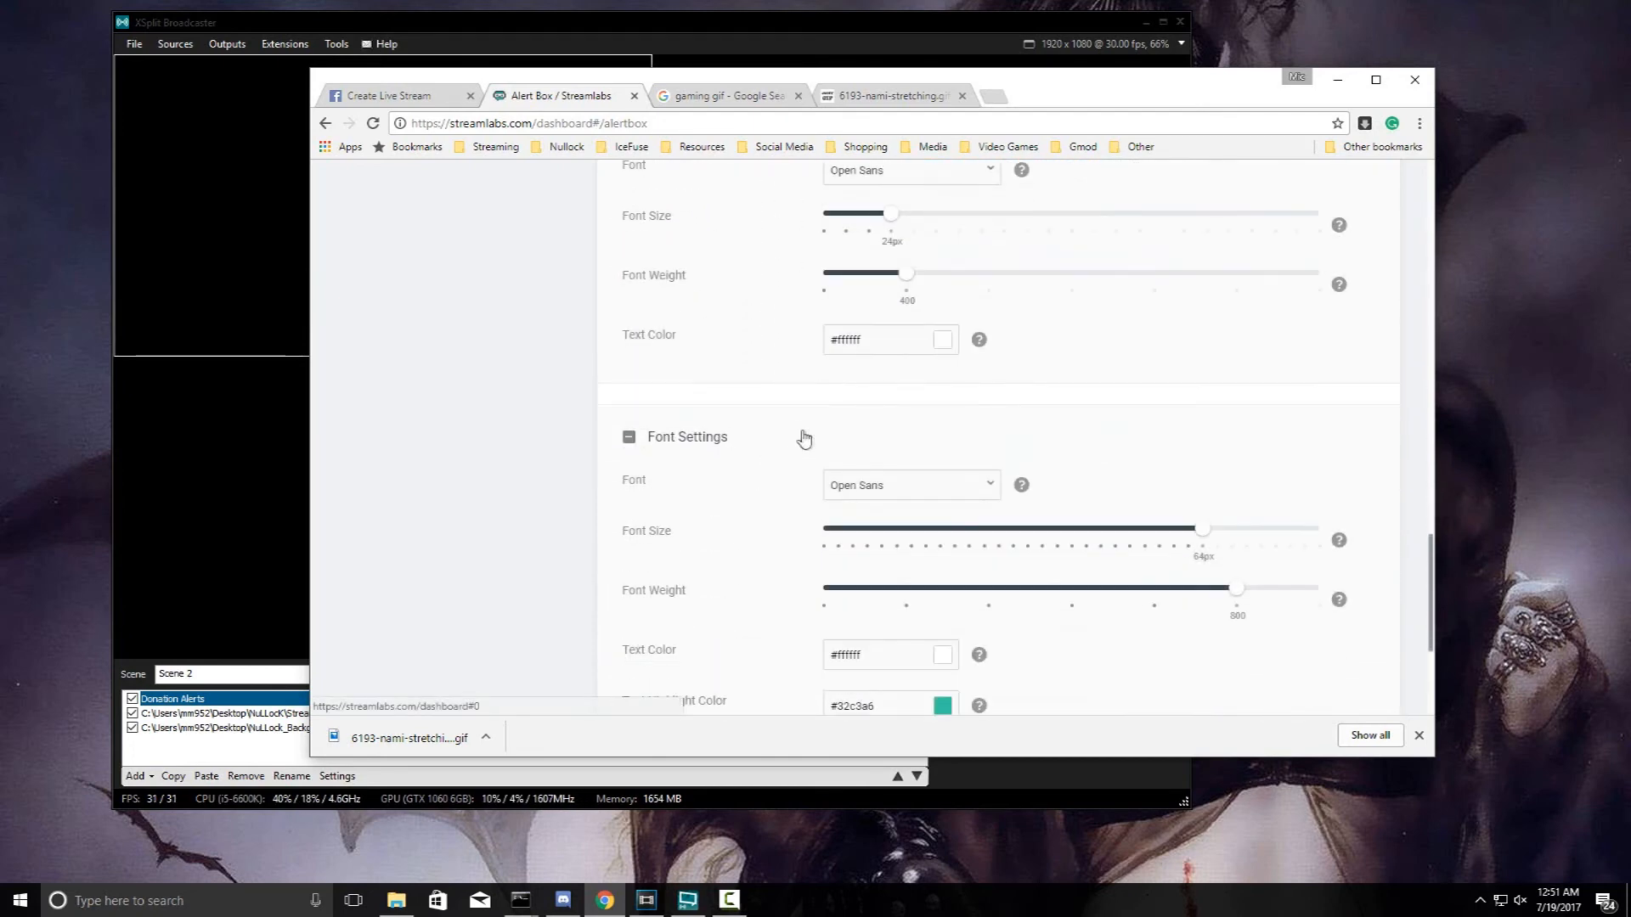
scroll(802, 485, "down", 2)
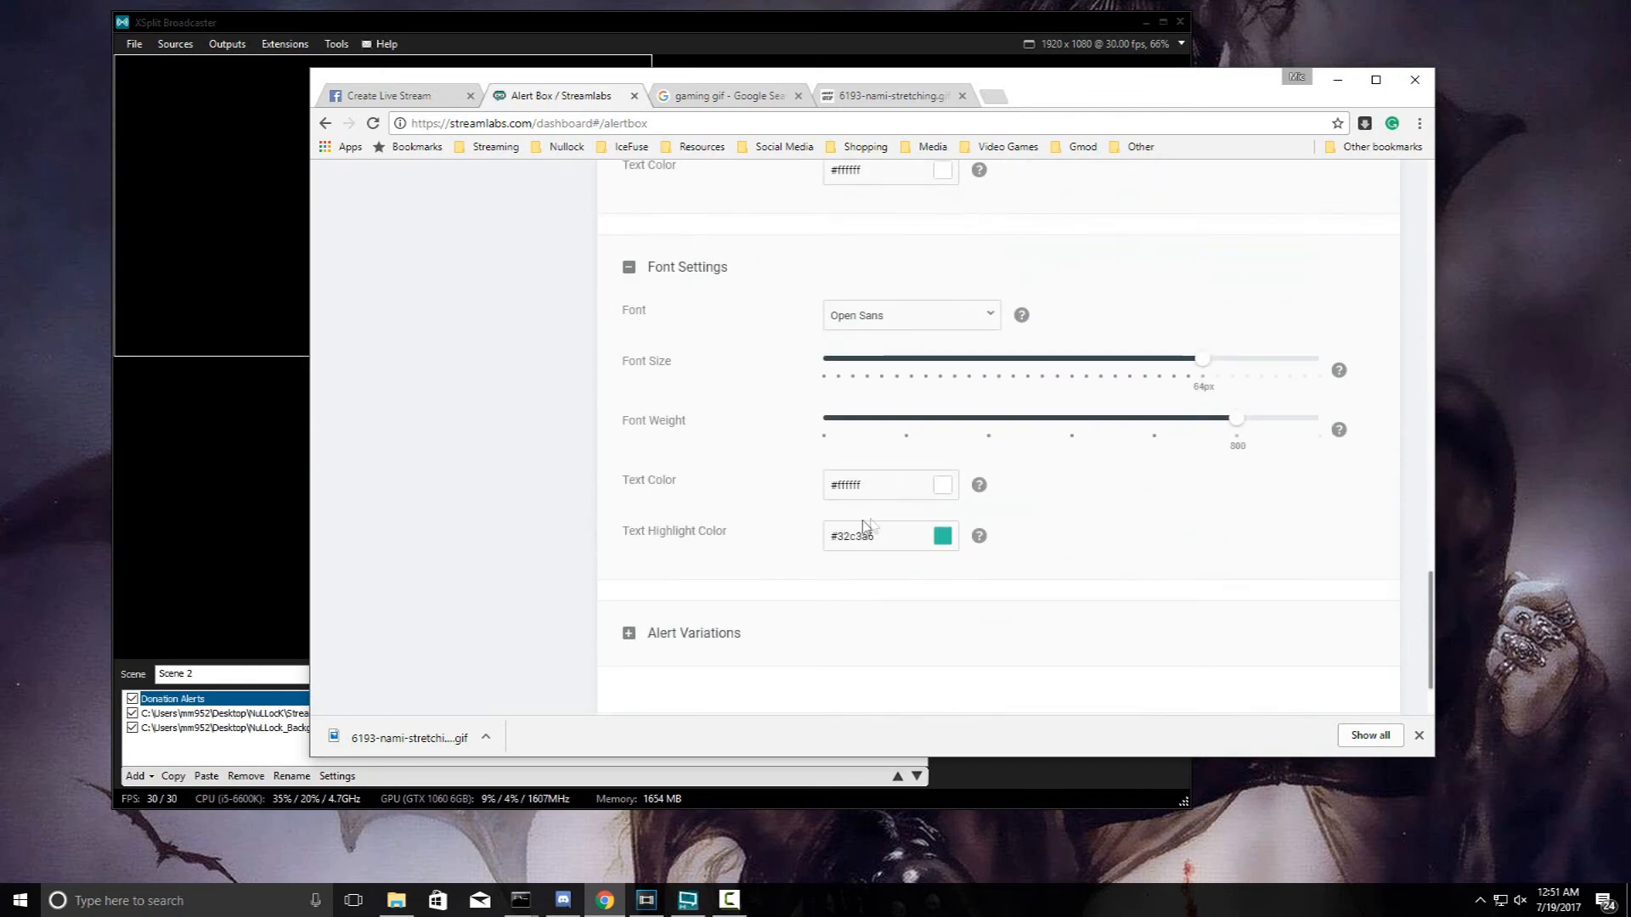
scroll(610, 613, "down", 2)
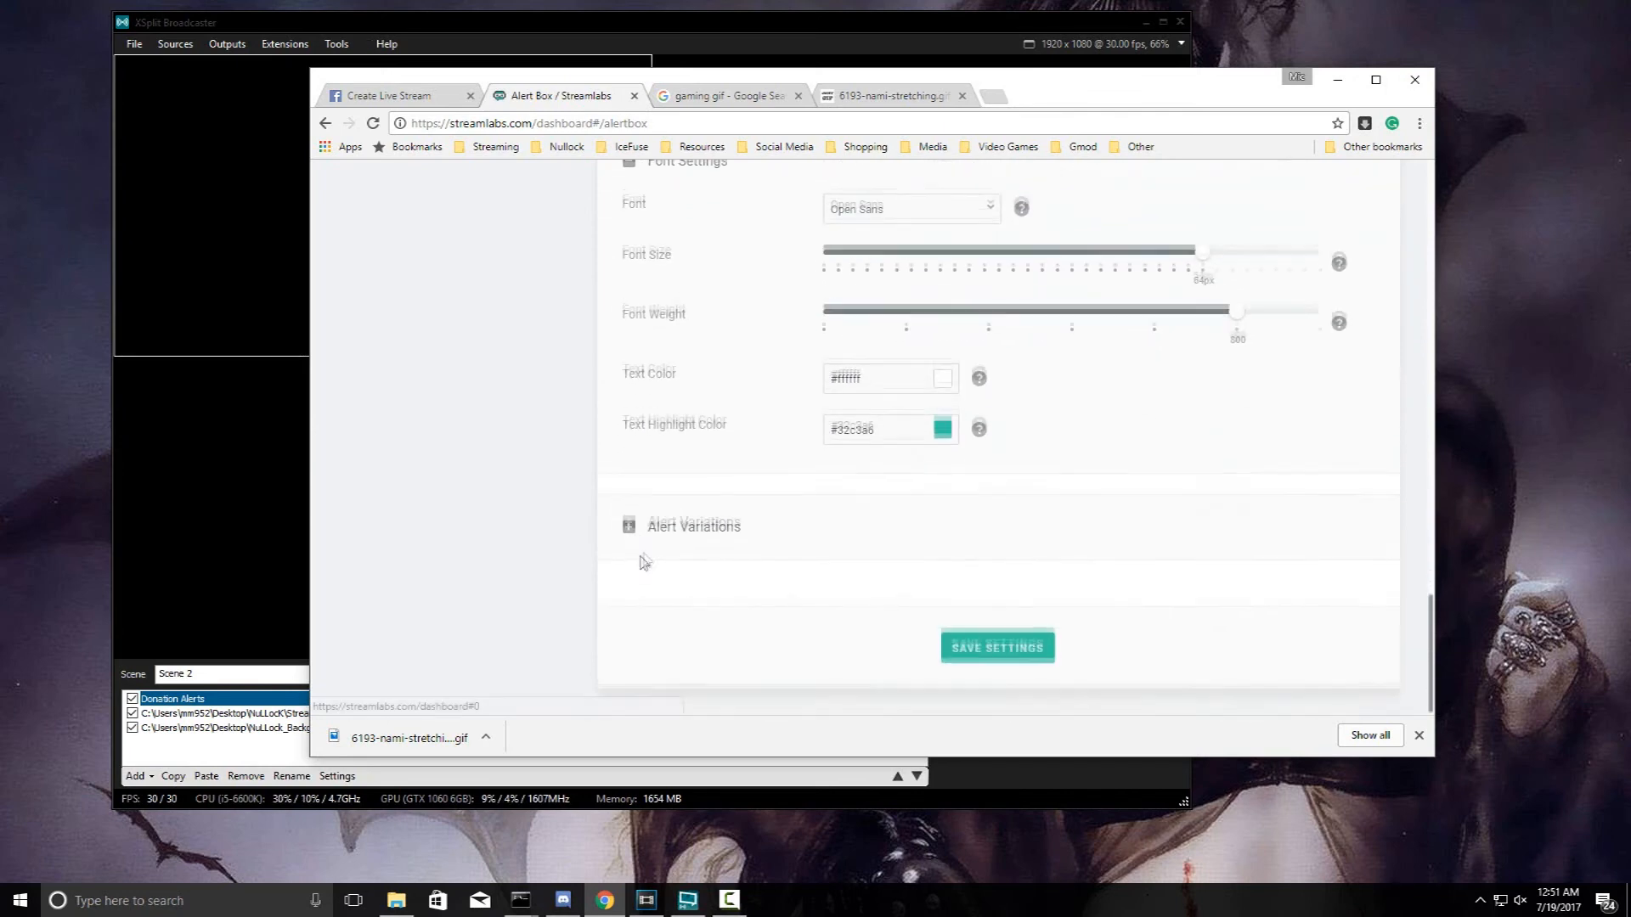
left_click(670, 519)
scroll(820, 433, "up", 15)
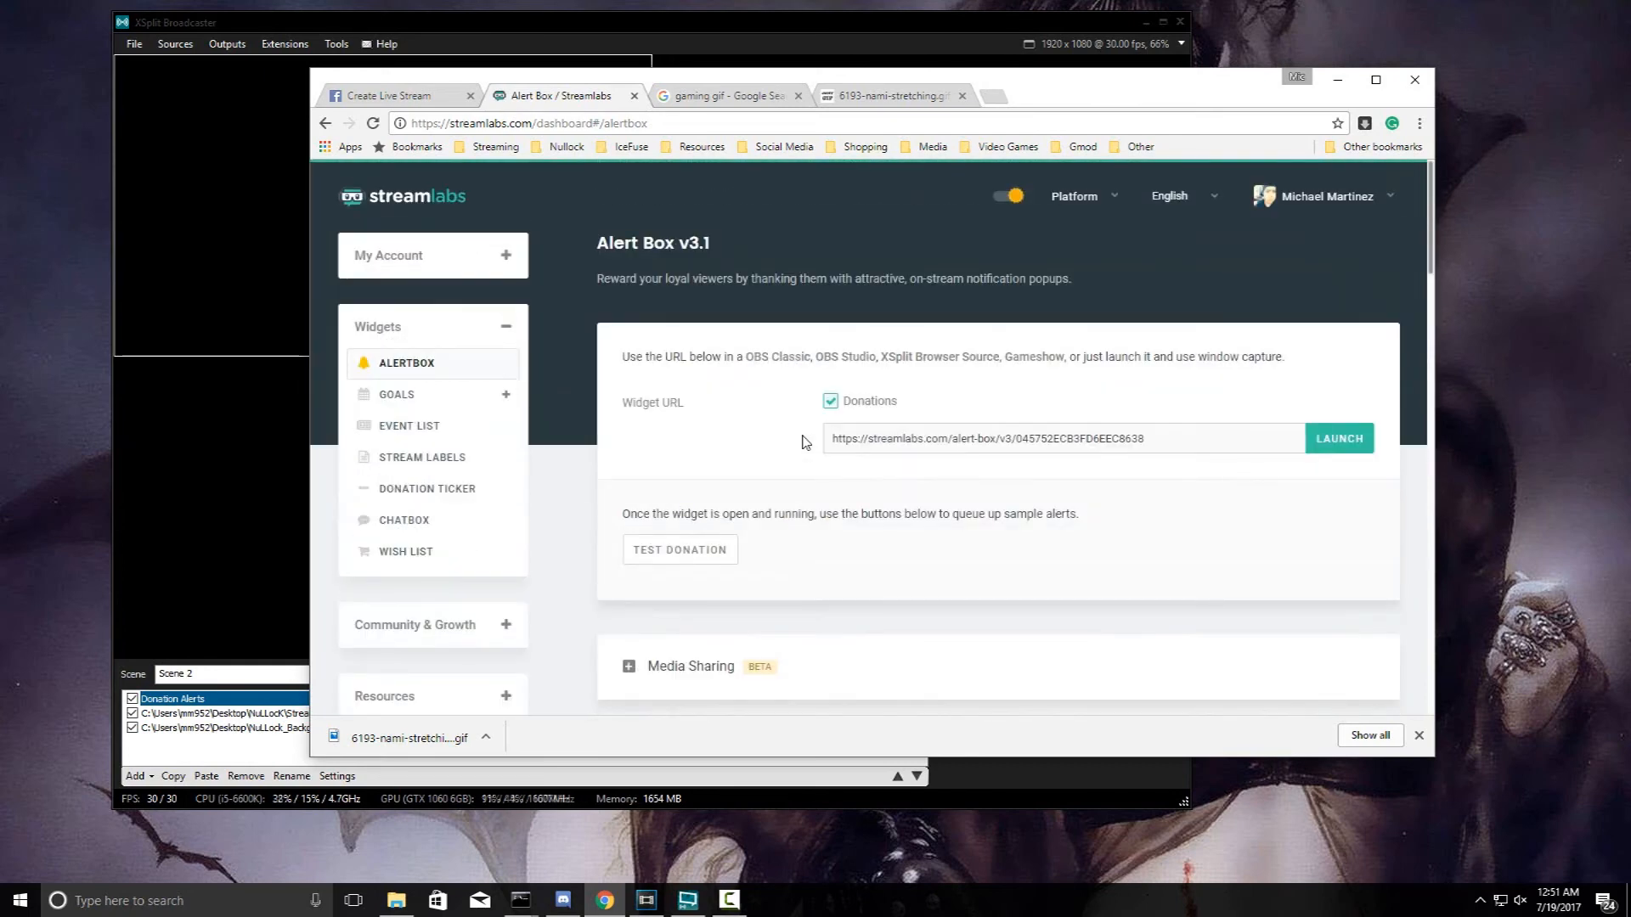
- Look through the Donation Ticker widget settings
left_click(487, 494)
scroll(663, 481, "down", 3)
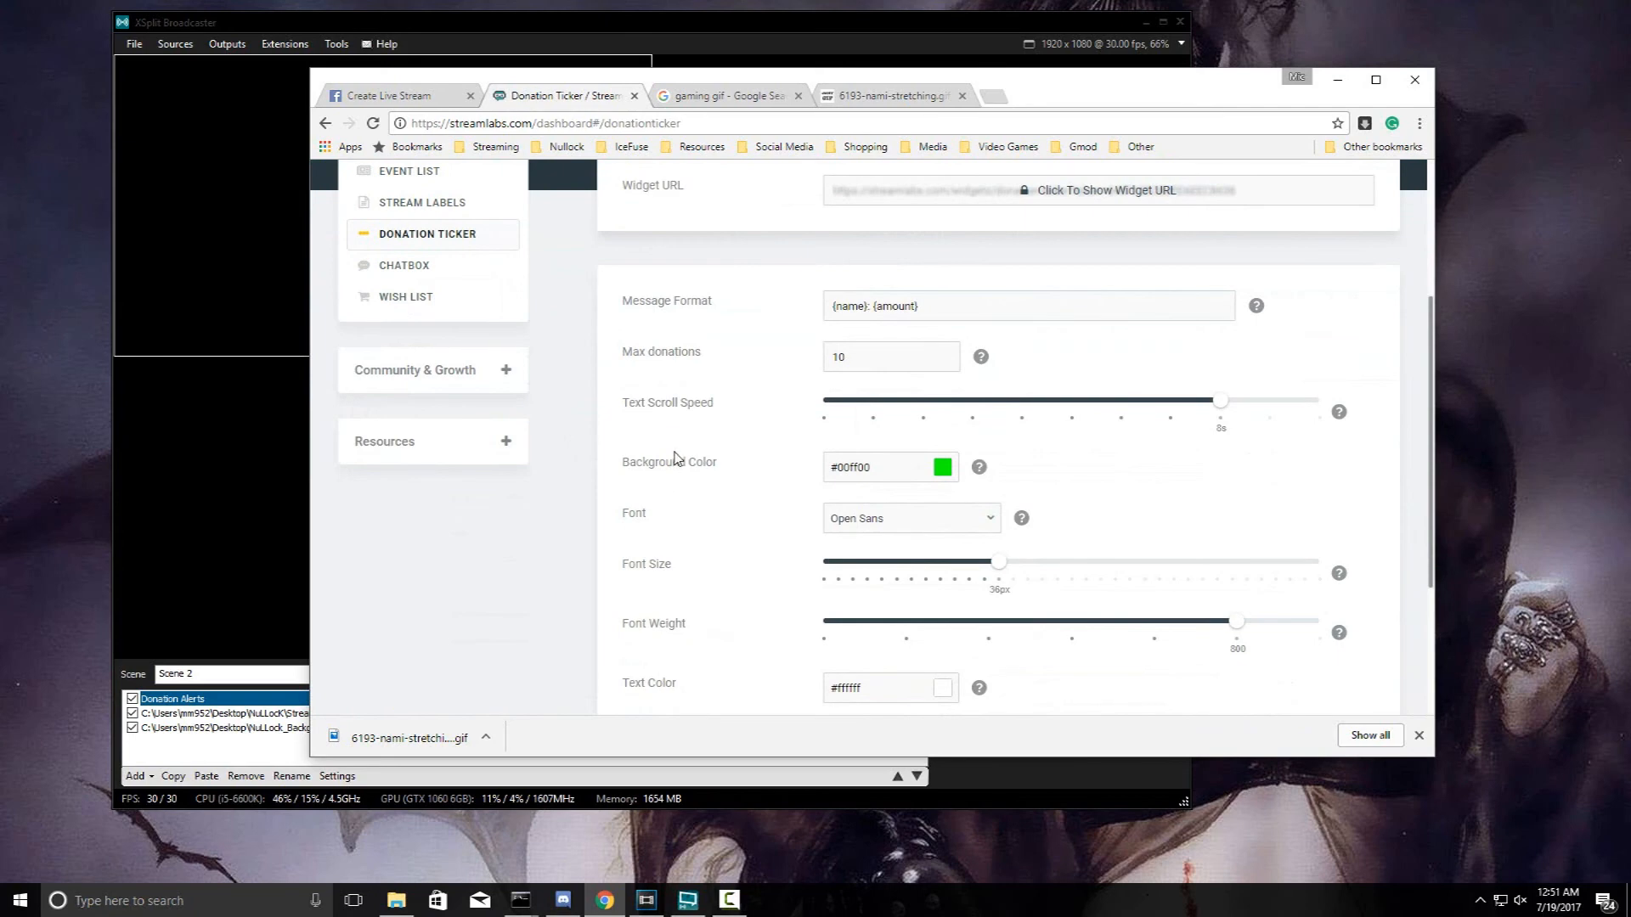
scroll(675, 459, "down", 3)
scroll(673, 465, "up", 6)
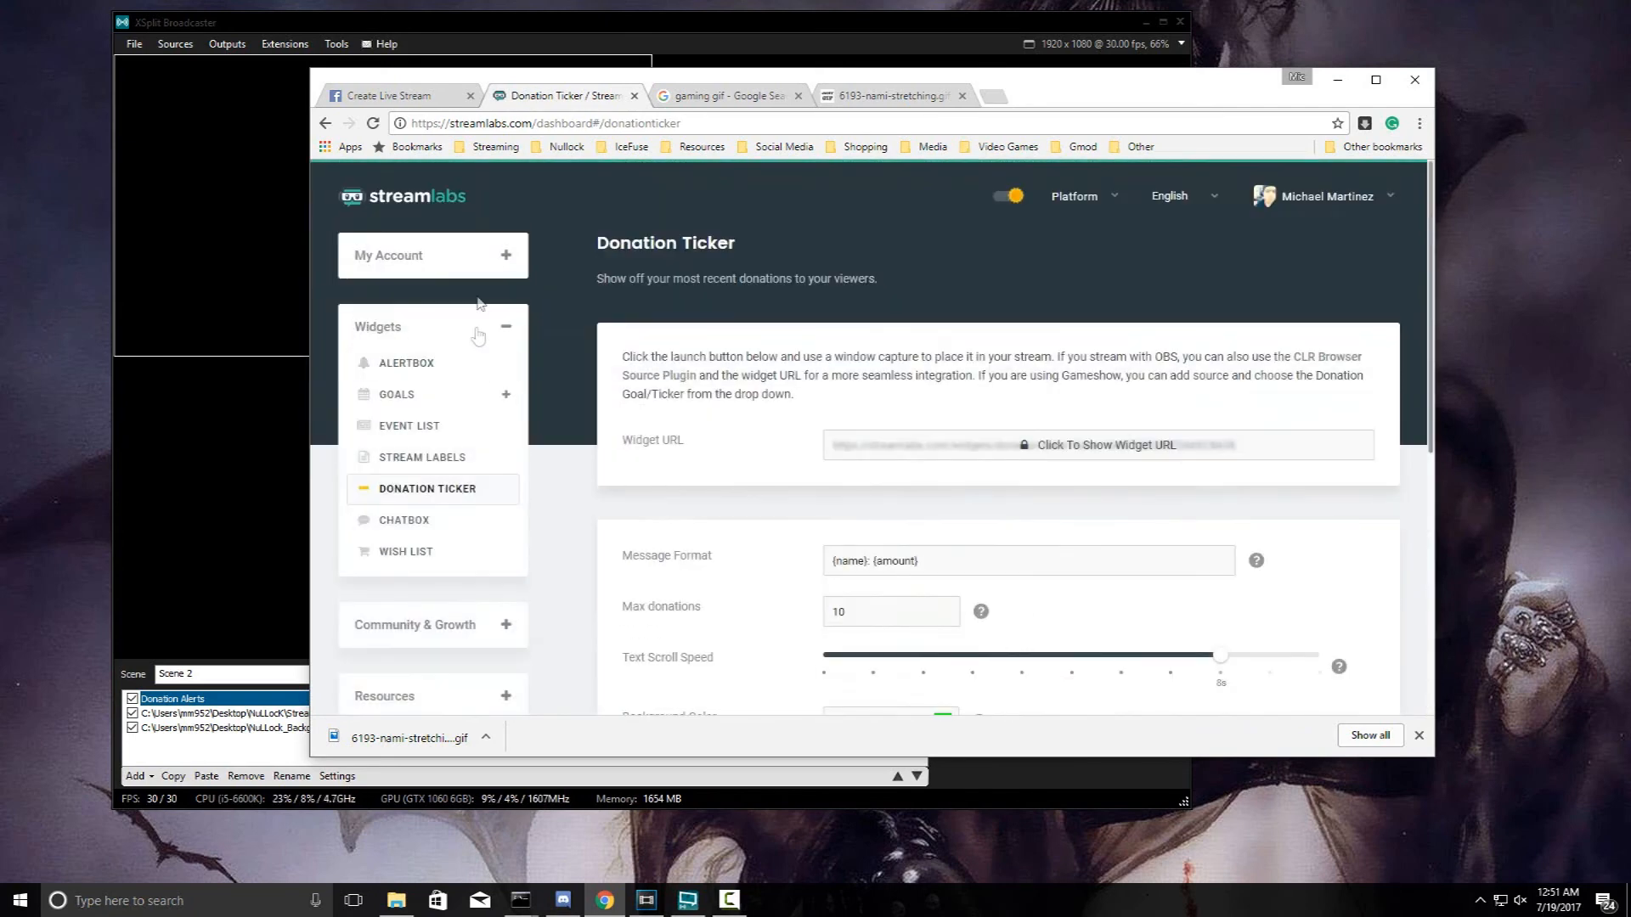
- Check the empty My Donations list, cancel Add a Donation, and return to XSplit
left_click(482, 257)
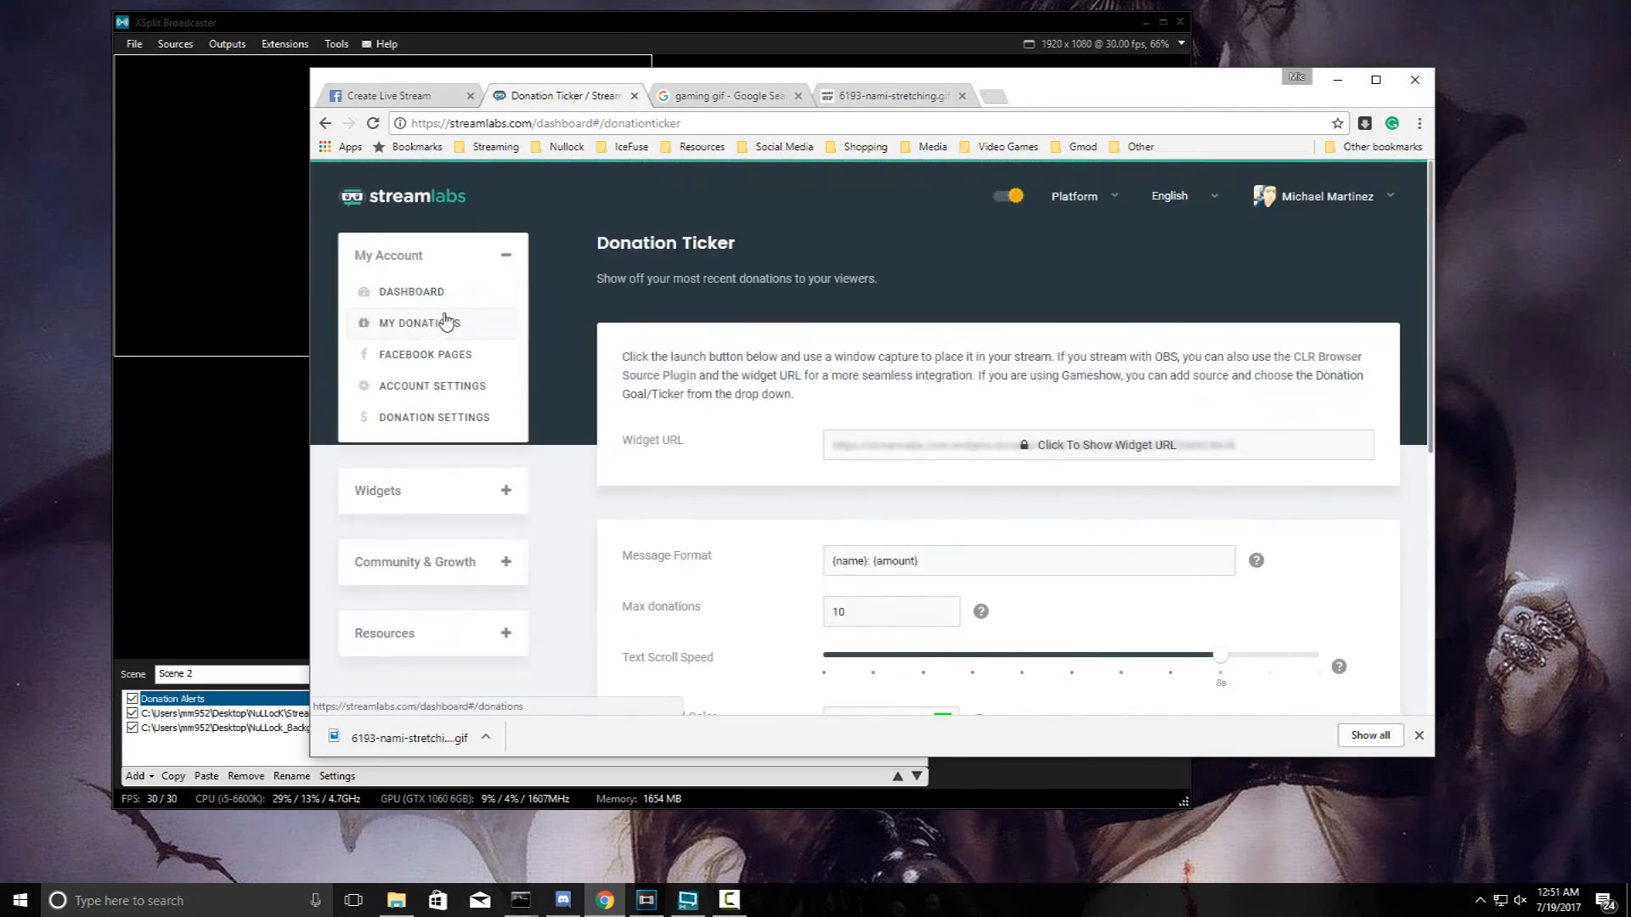
left_click(445, 321)
scroll(1070, 408, "down", 1)
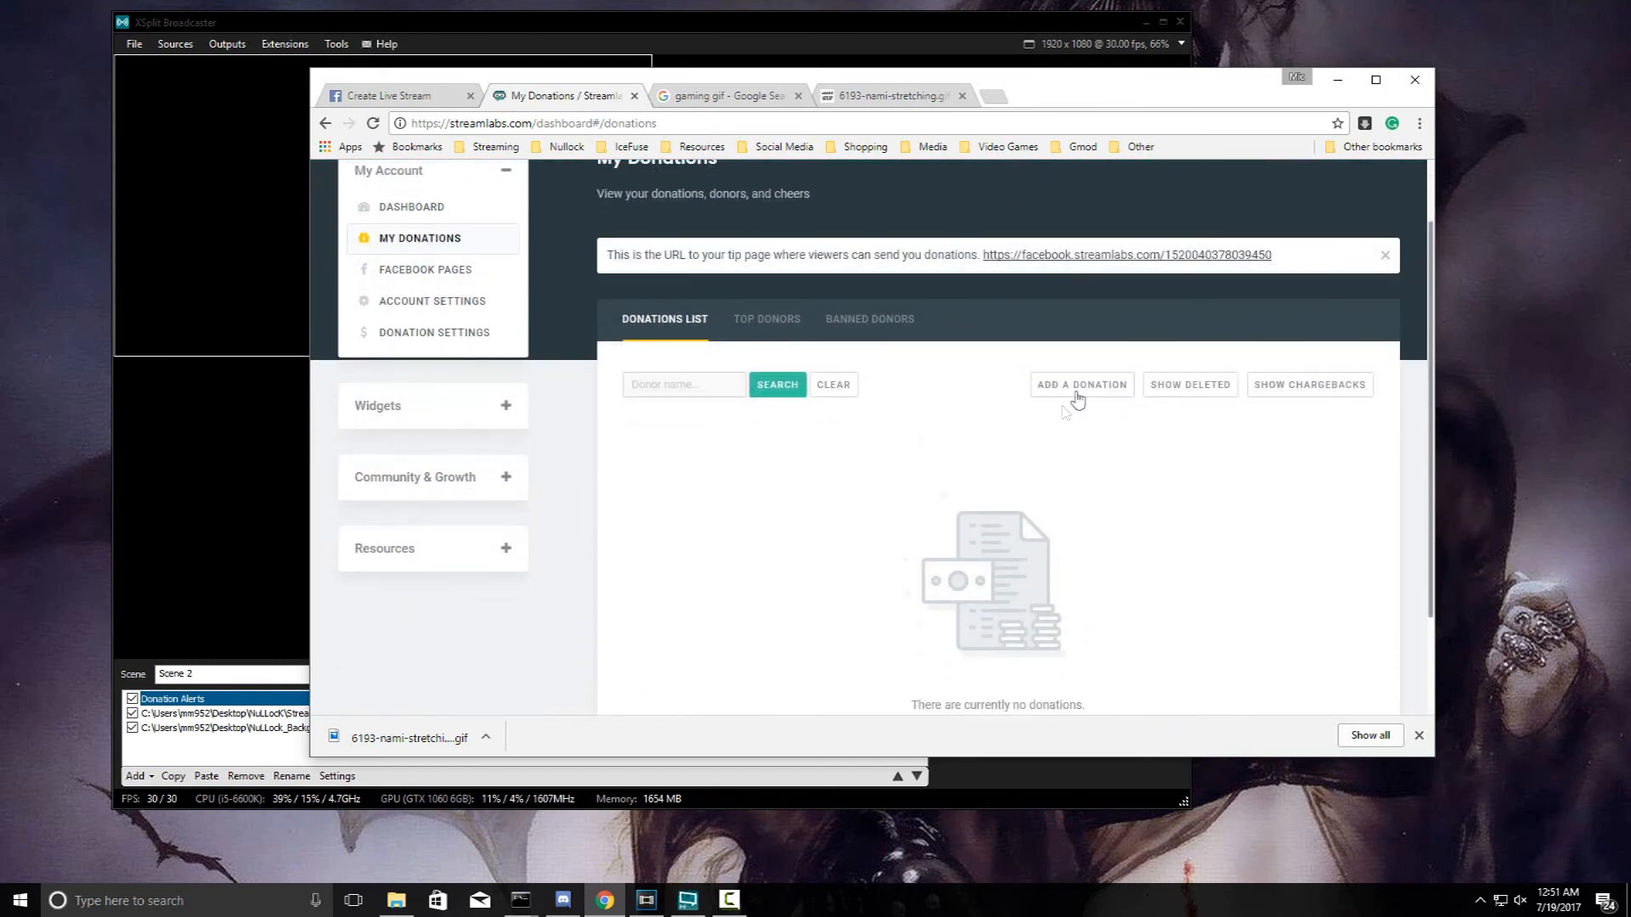
left_click(1077, 389)
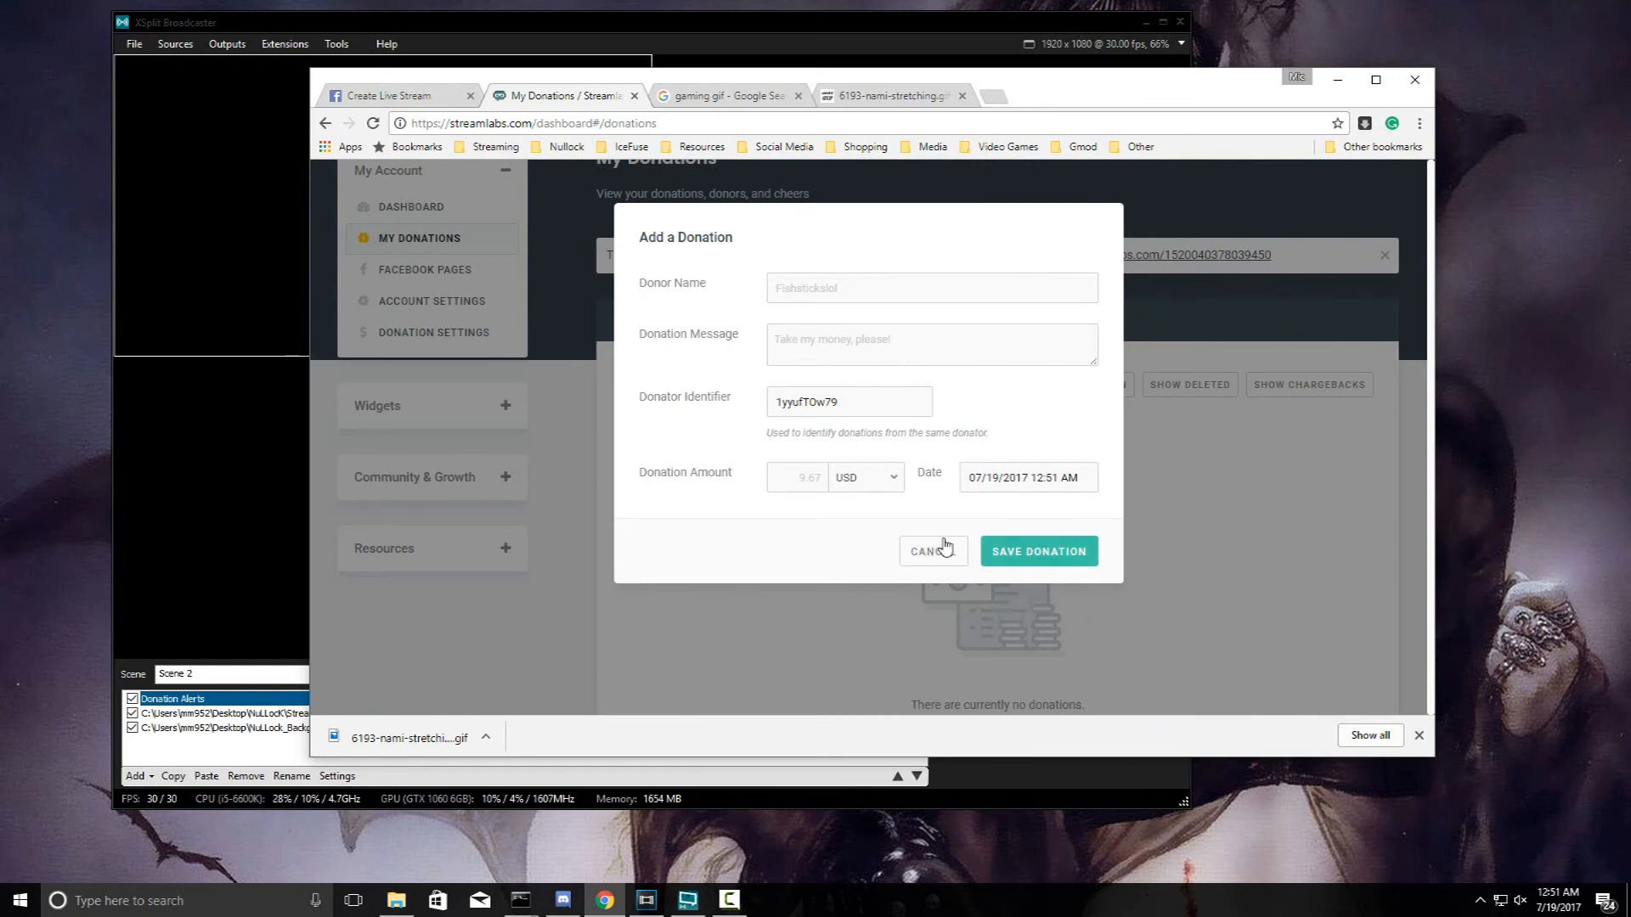
left_click(912, 554)
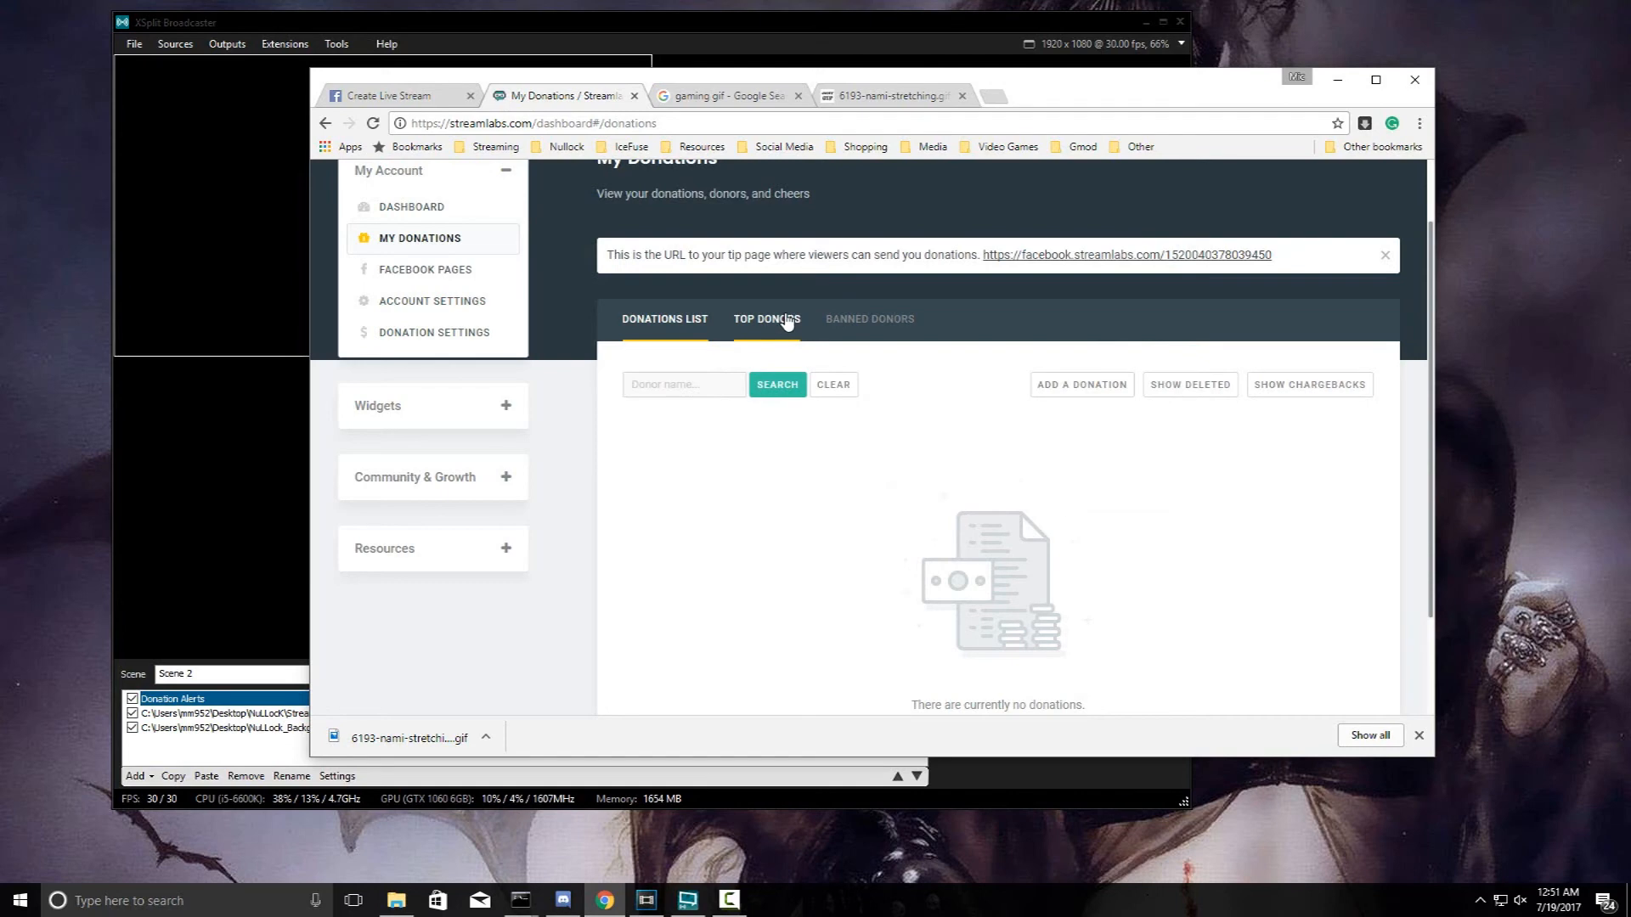
scroll(786, 322, "down", 1)
left_click(705, 24)
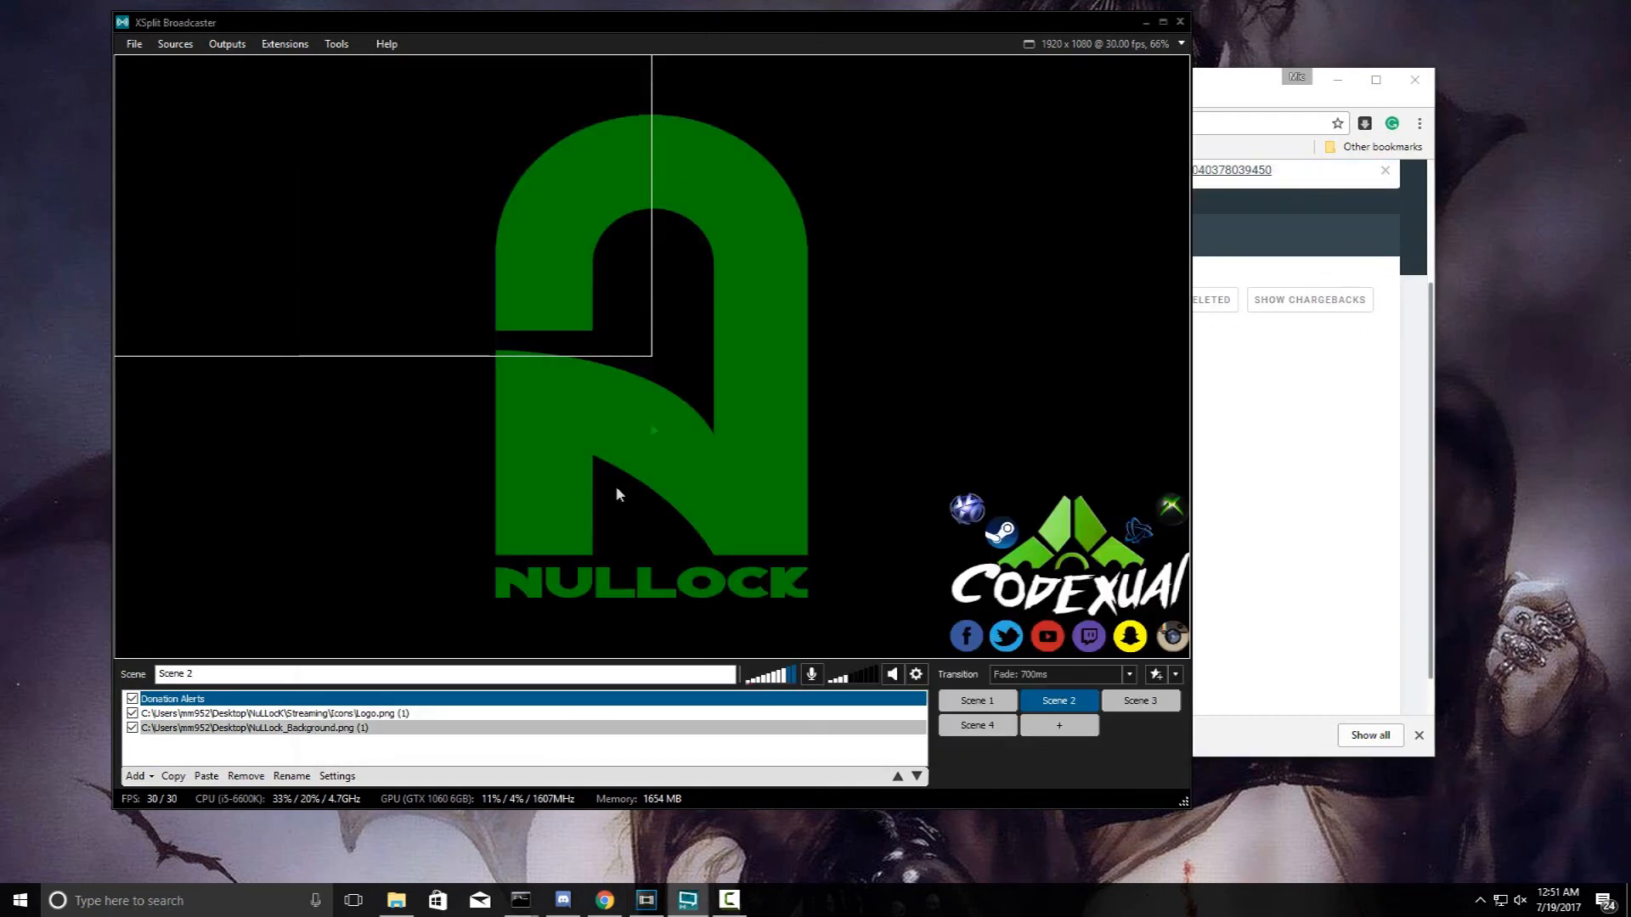
- Drag the Donation Alerts box to a new spot in Scene 2, then return to Streamlabs
left_click_drag(694, 373, 775, 451)
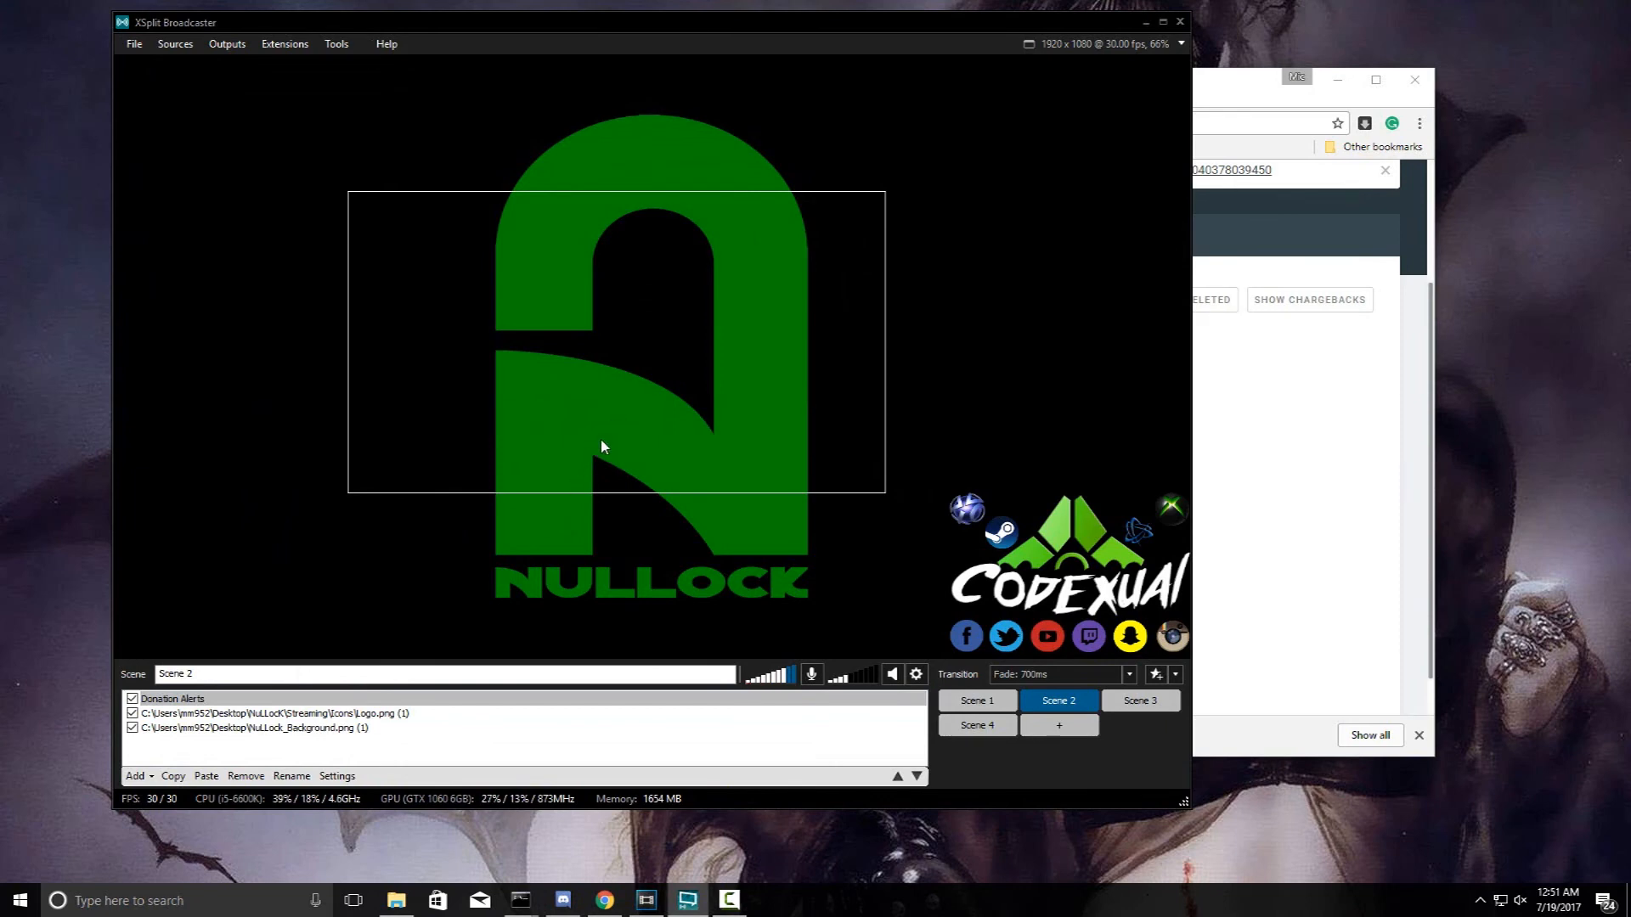
mouse_move(680, 353)
left_mouse_down()
mouse_move(533, 394)
mouse_move(447, 469)
mouse_move(458, 509)
mouse_move(528, 357)
mouse_move(699, 335)
left_mouse_up()
left_click(1288, 410)
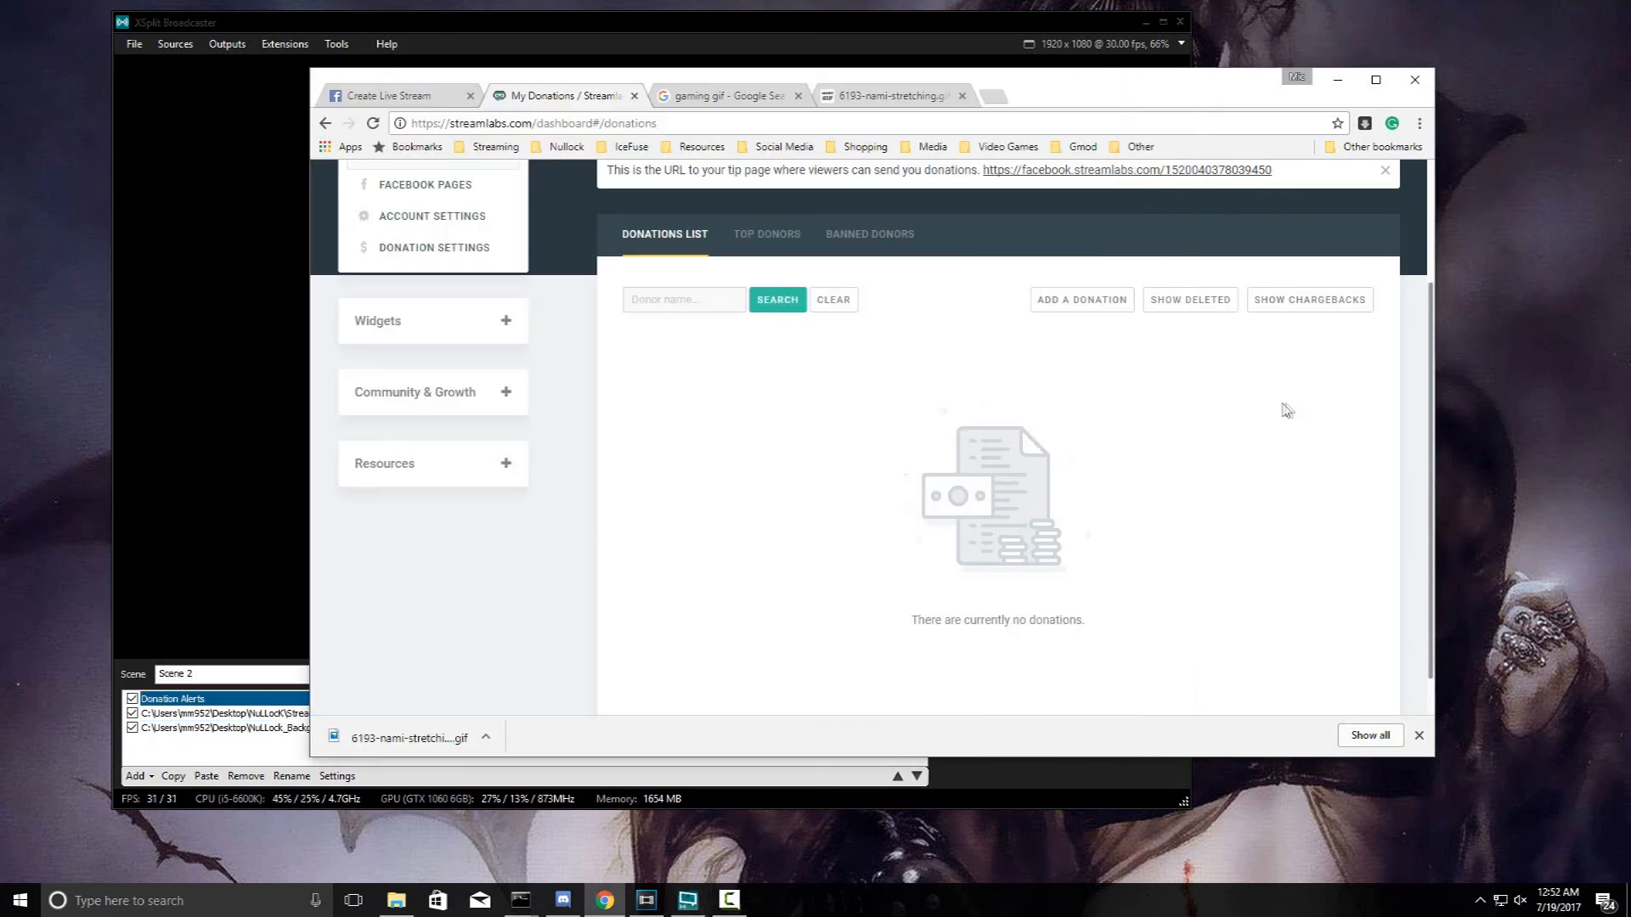
- Go through Dashboard and Facebook Pages to the Streamlabs Donation Settings page
scroll(611, 428, "up", 2)
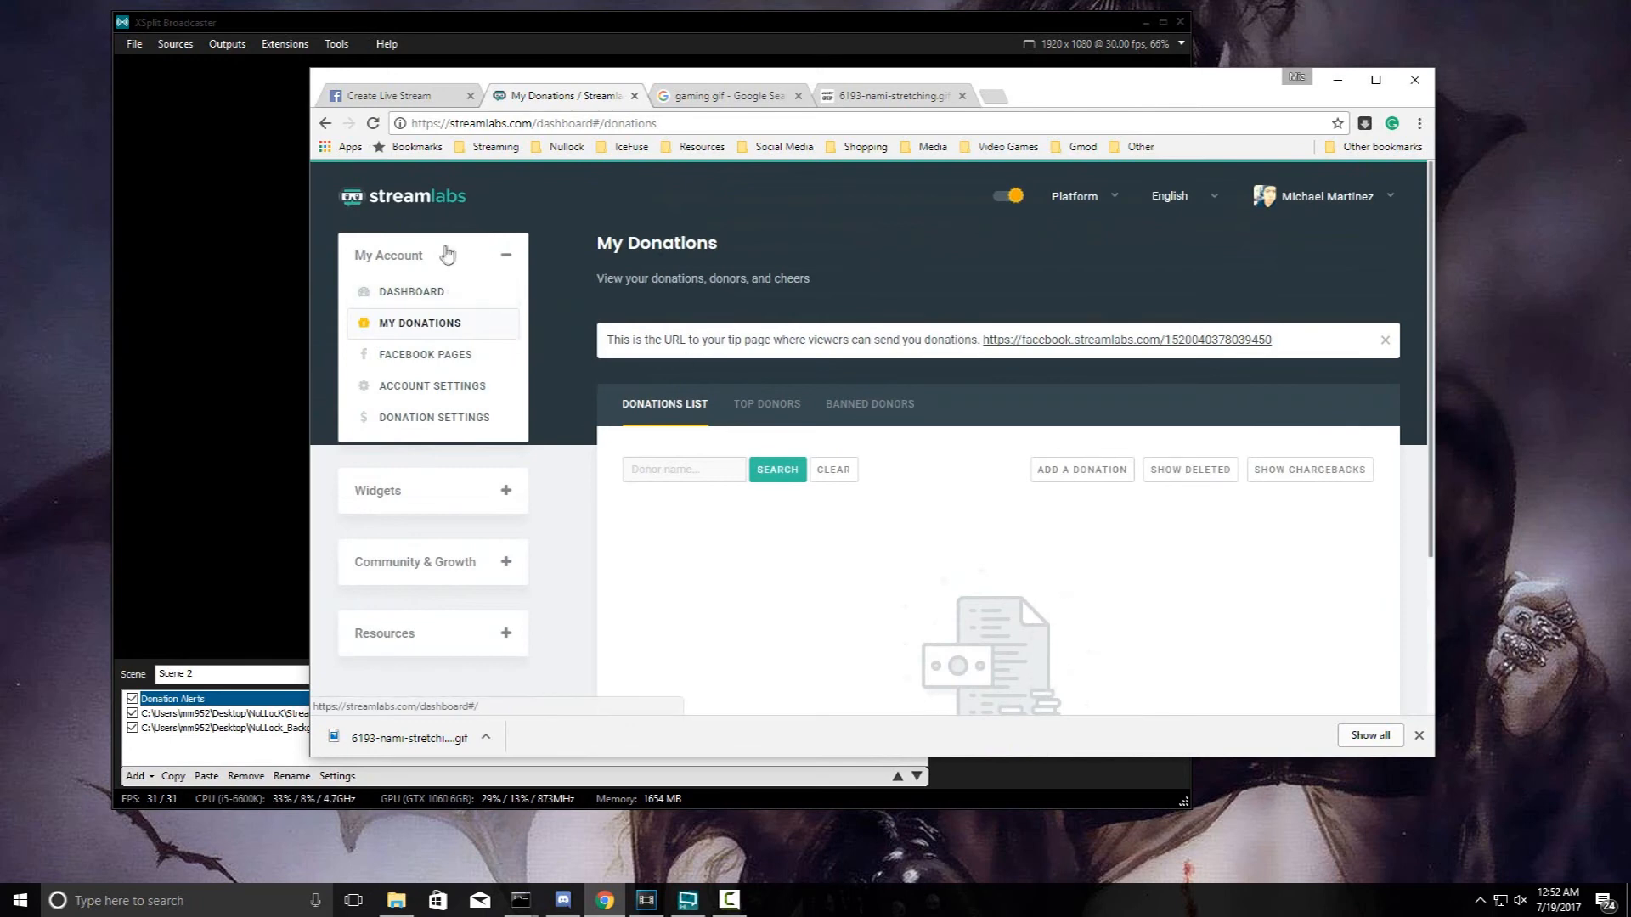
left_click(407, 299)
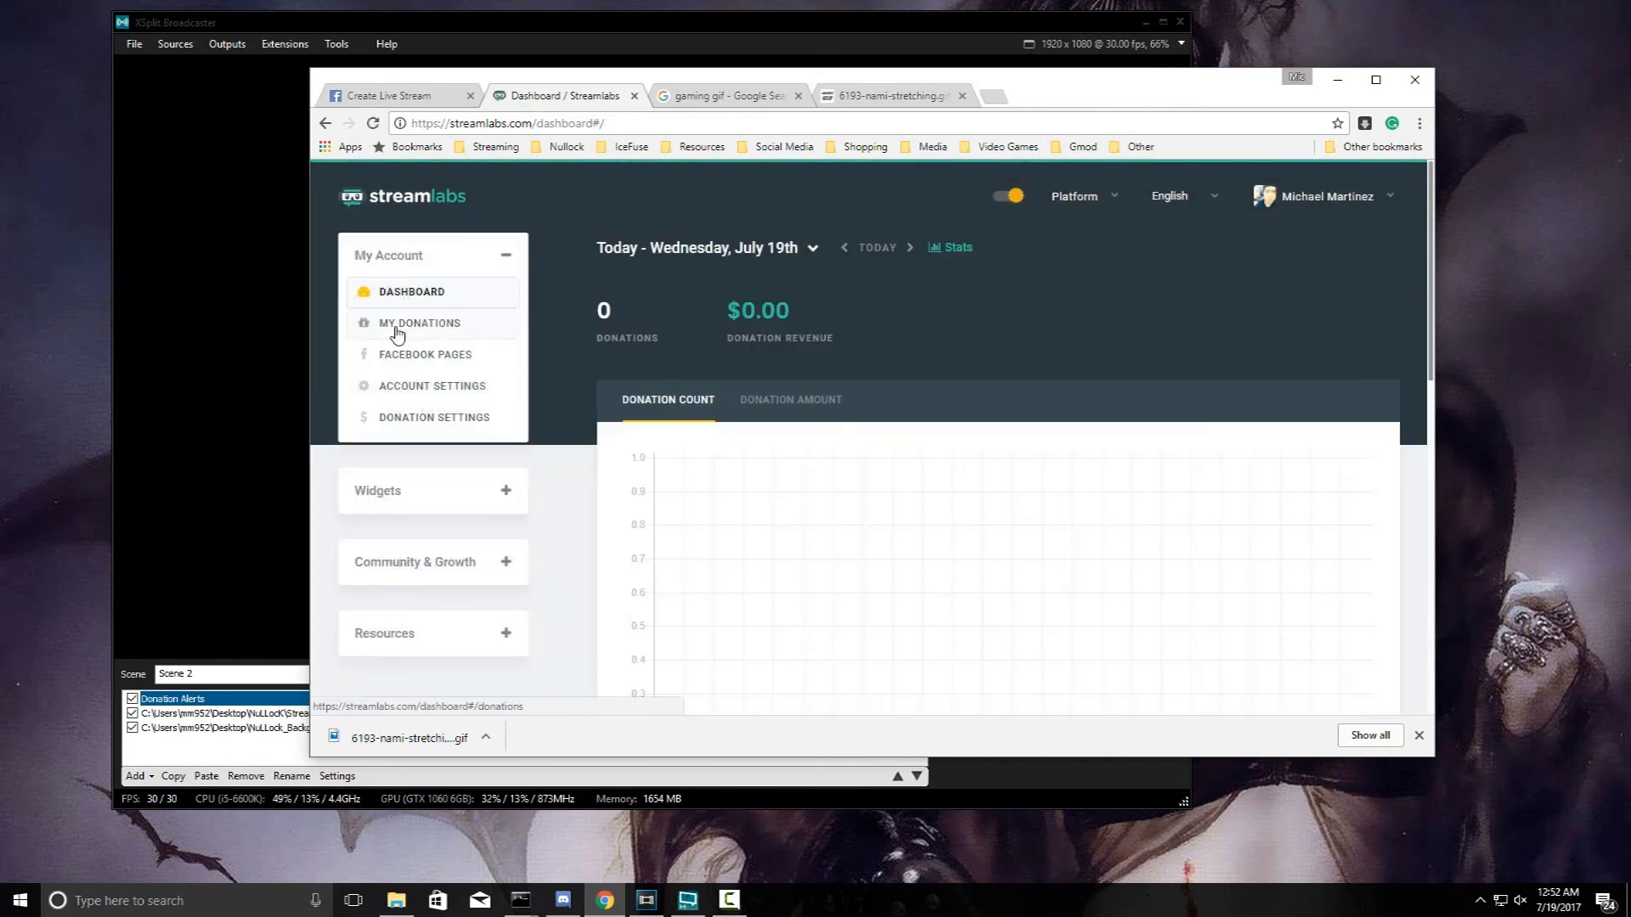
left_click(406, 356)
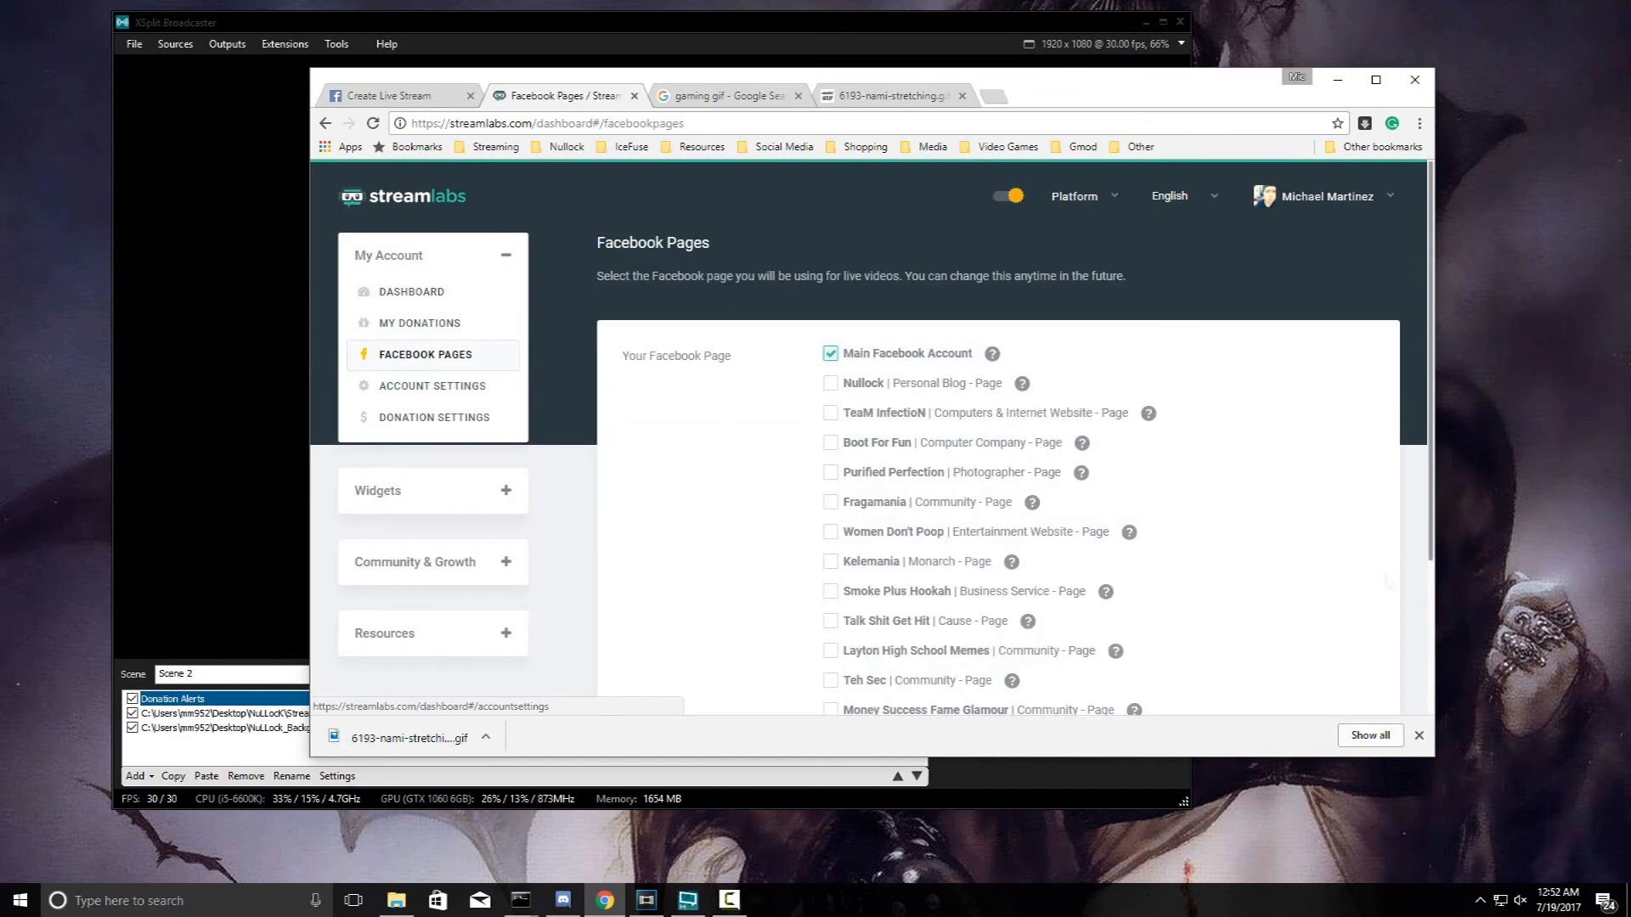
left_click(434, 417)
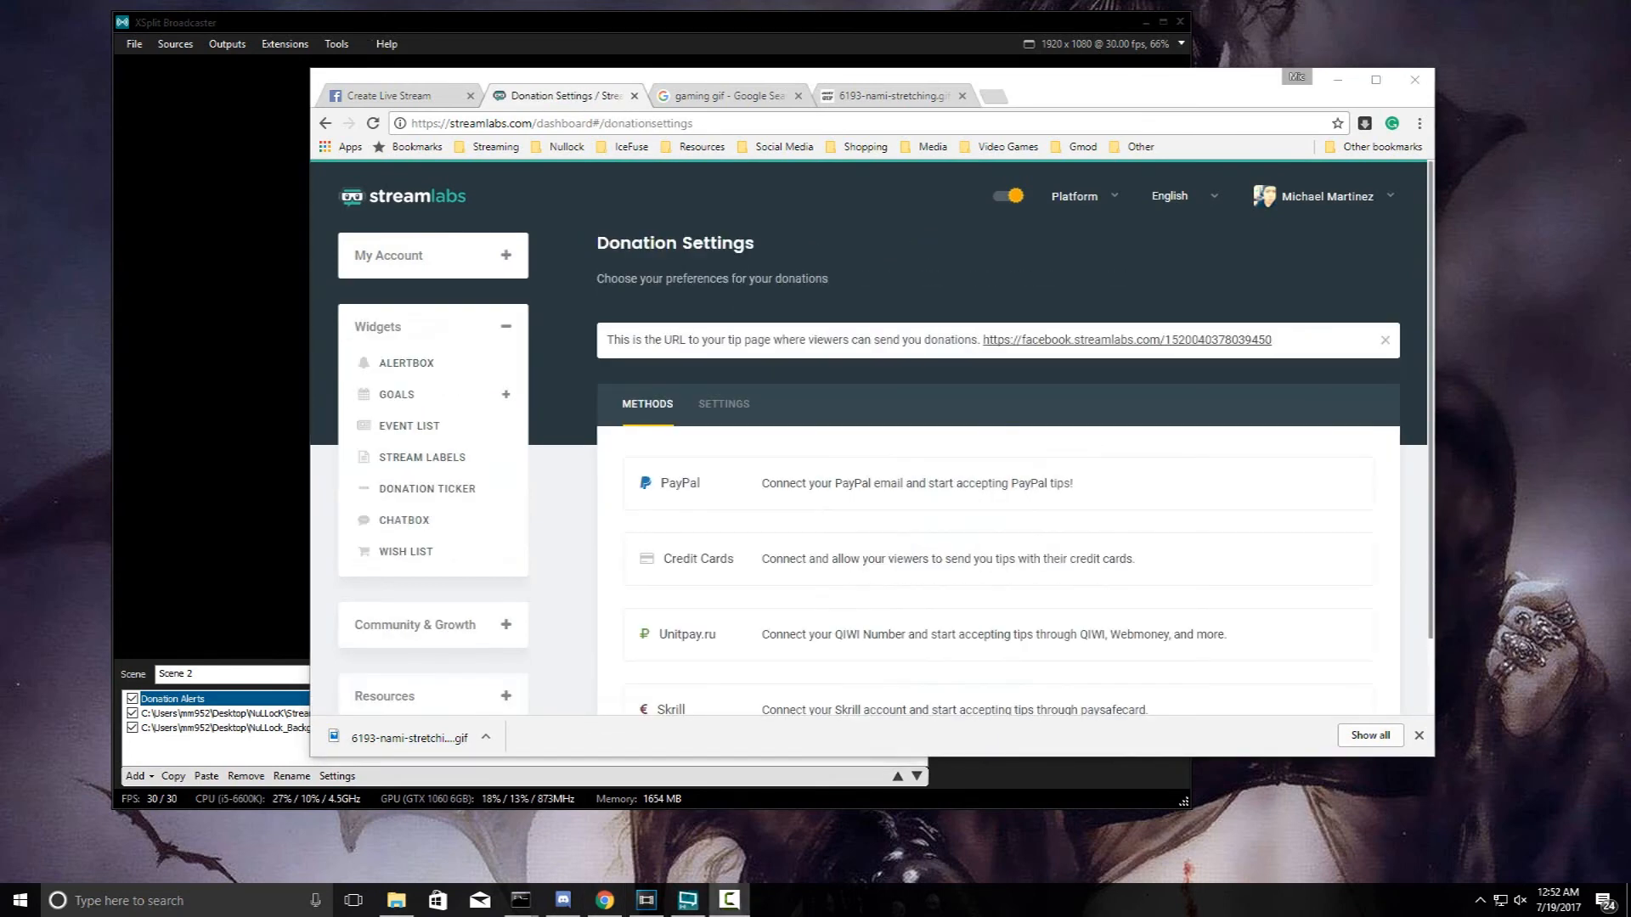
left_click(461, 263)
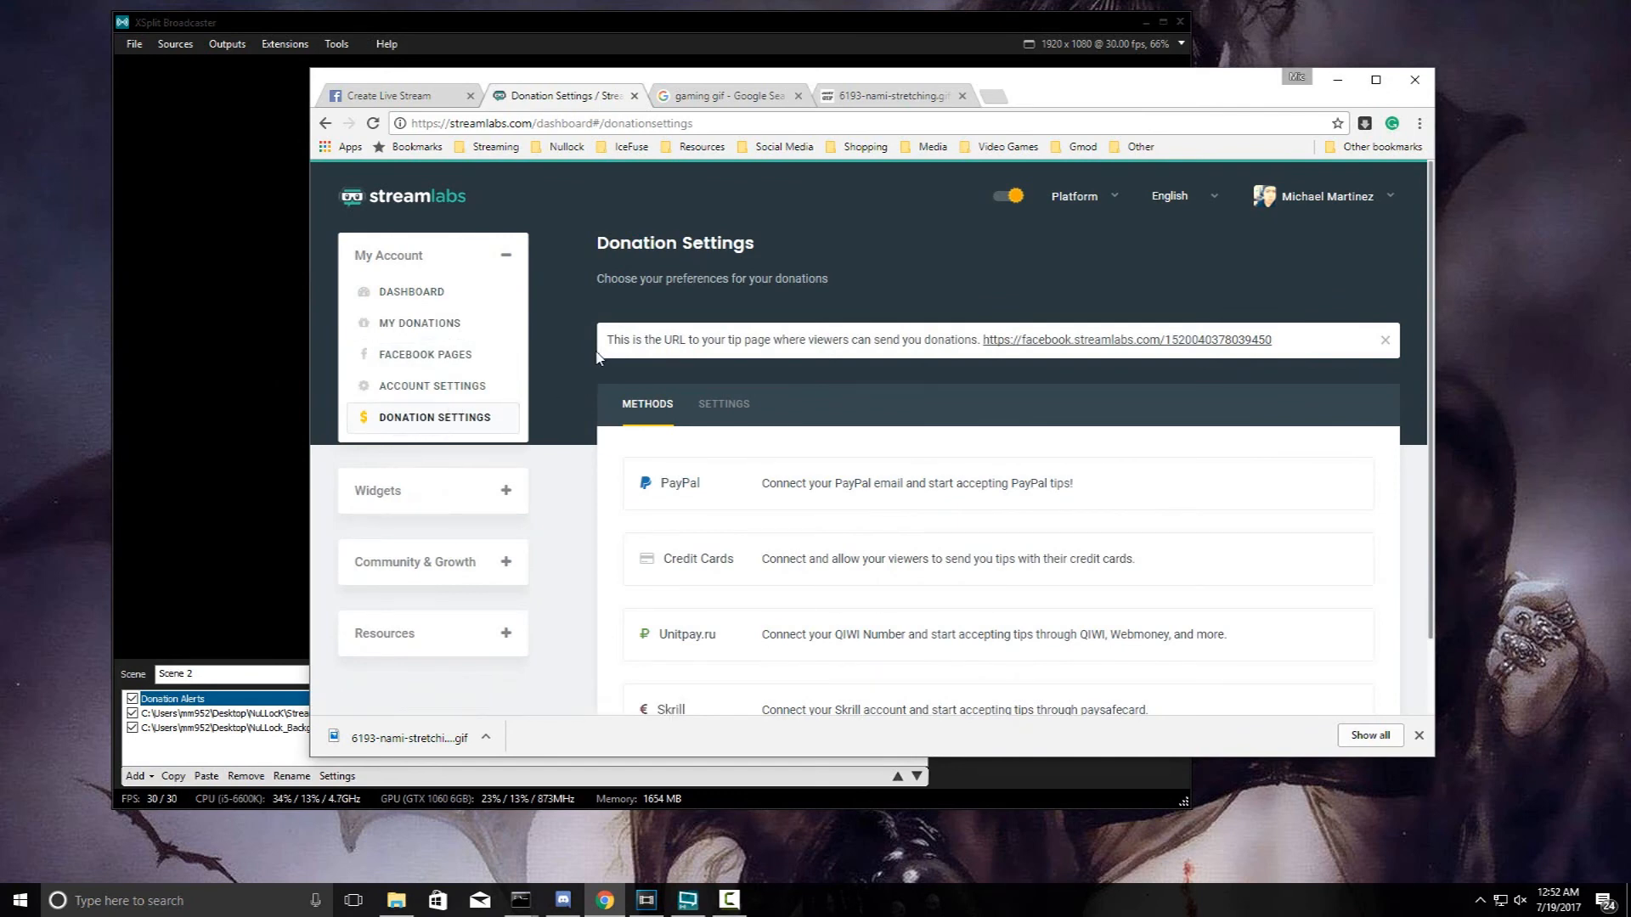
- Select the tip page URL, view it in a new tab, then close that tab
left_click_drag(607, 348, 990, 348)
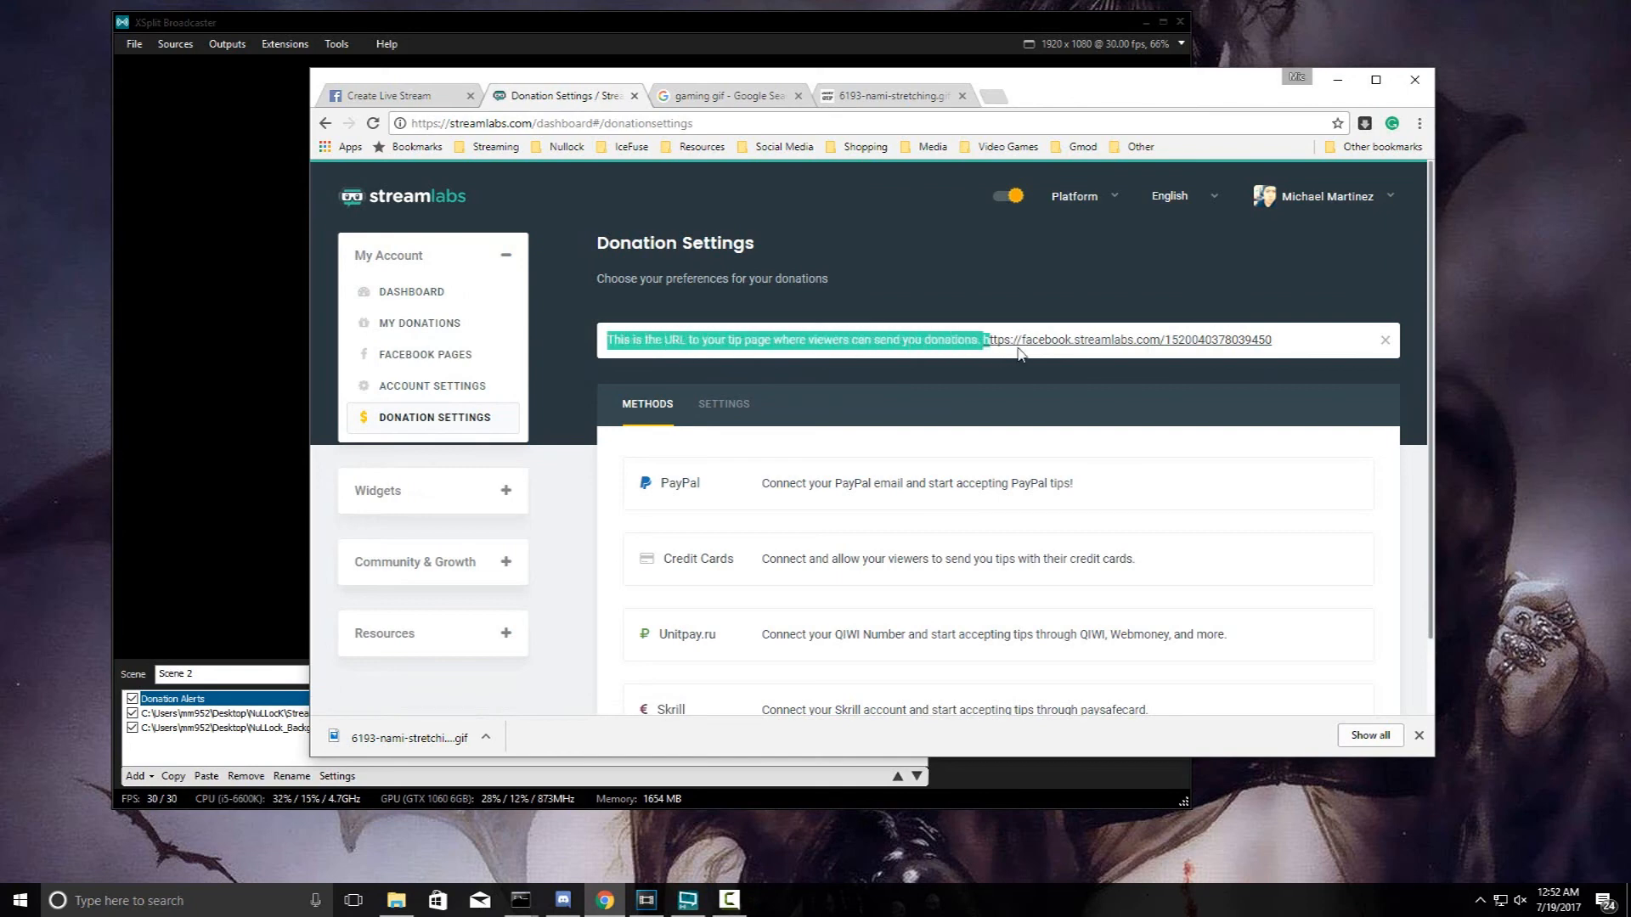
left_click_drag(1274, 341, 983, 350)
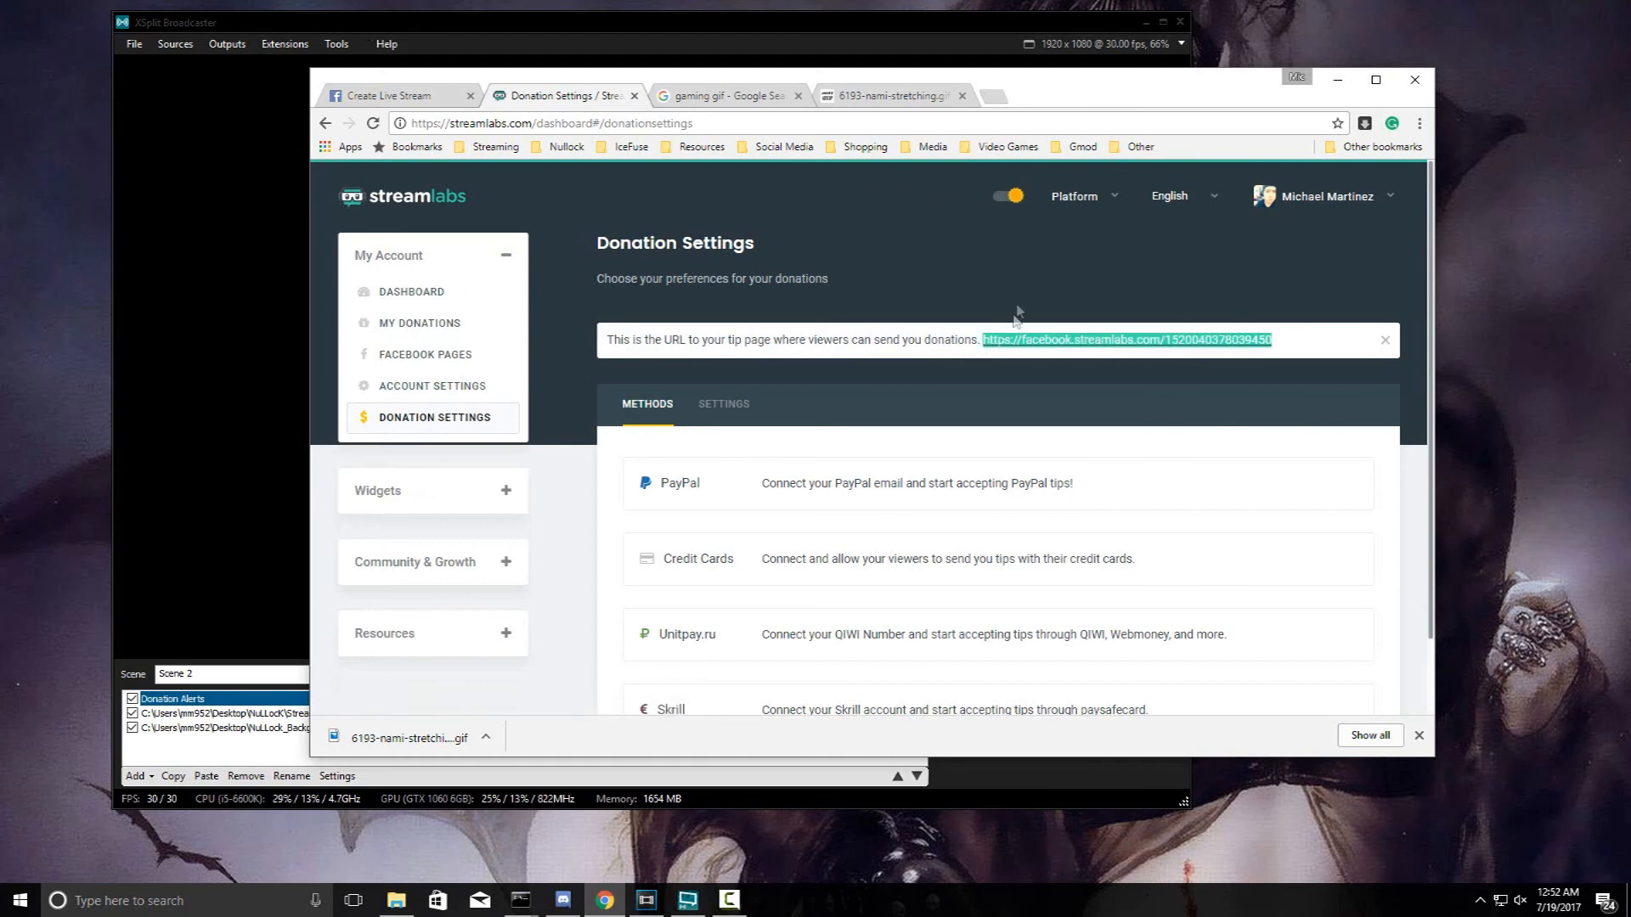
middle_click(1020, 341)
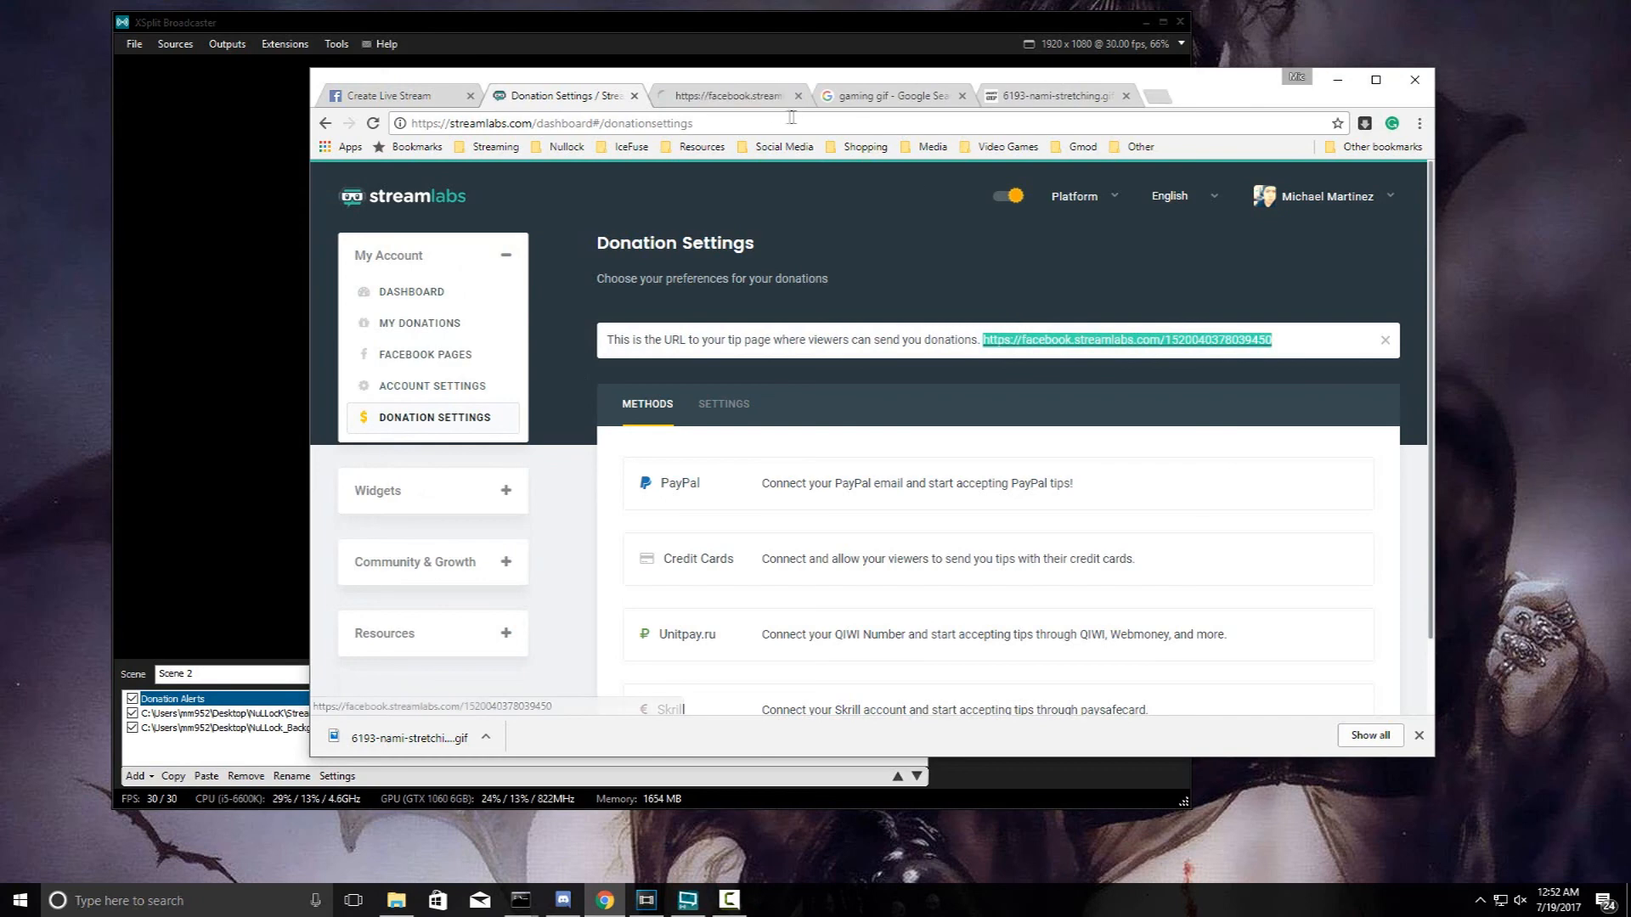
left_click(722, 95)
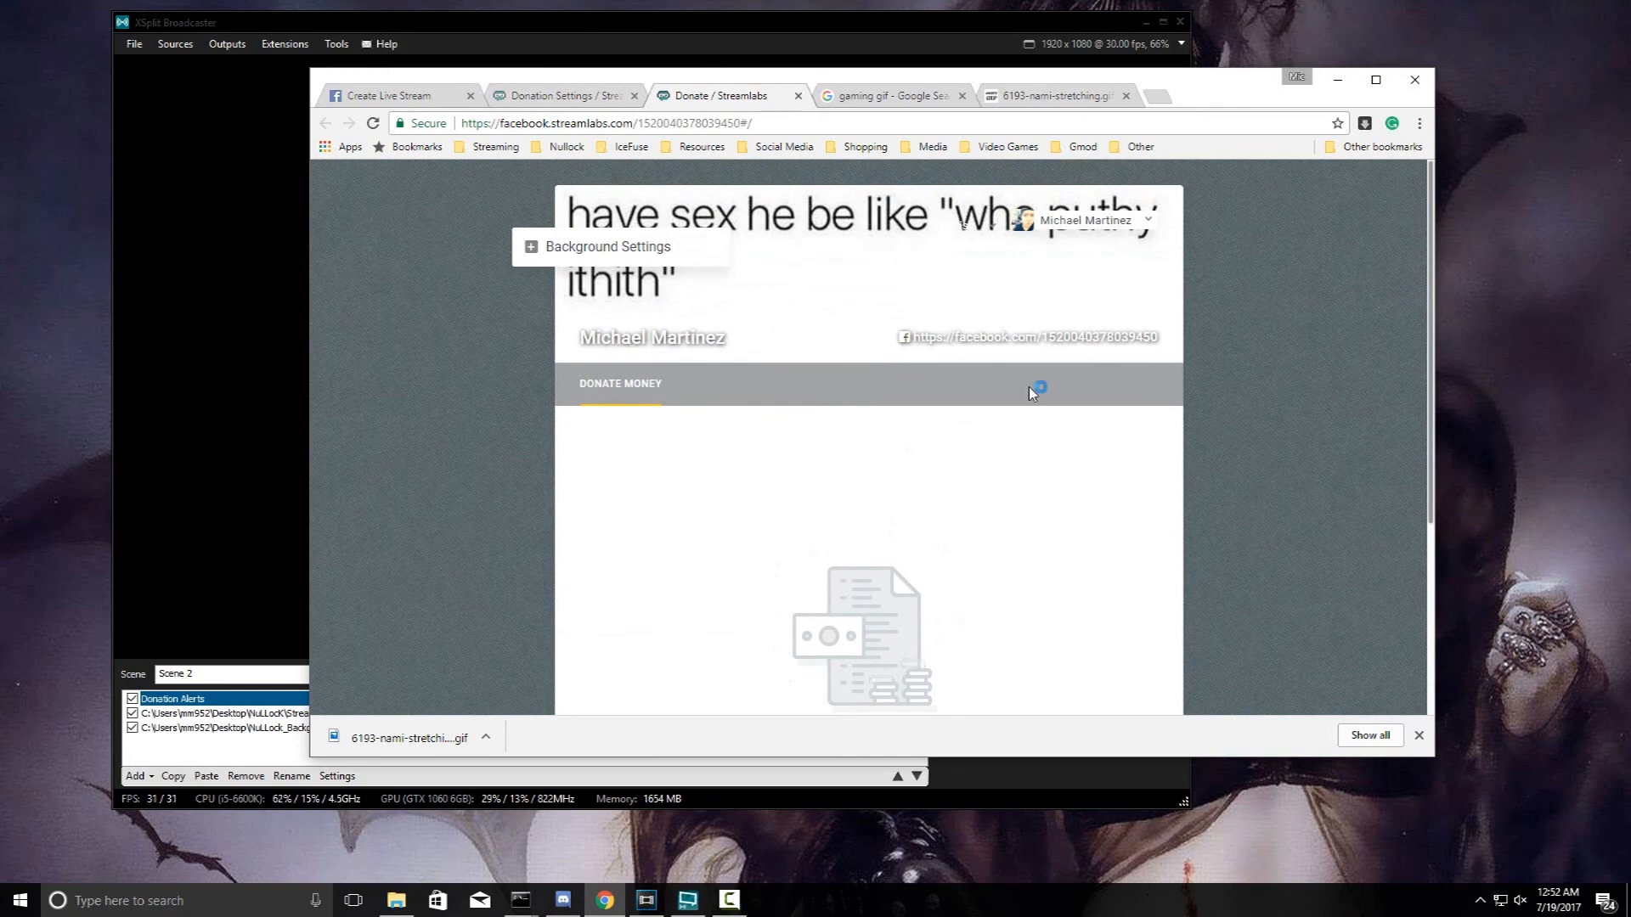
middle_click(697, 98)
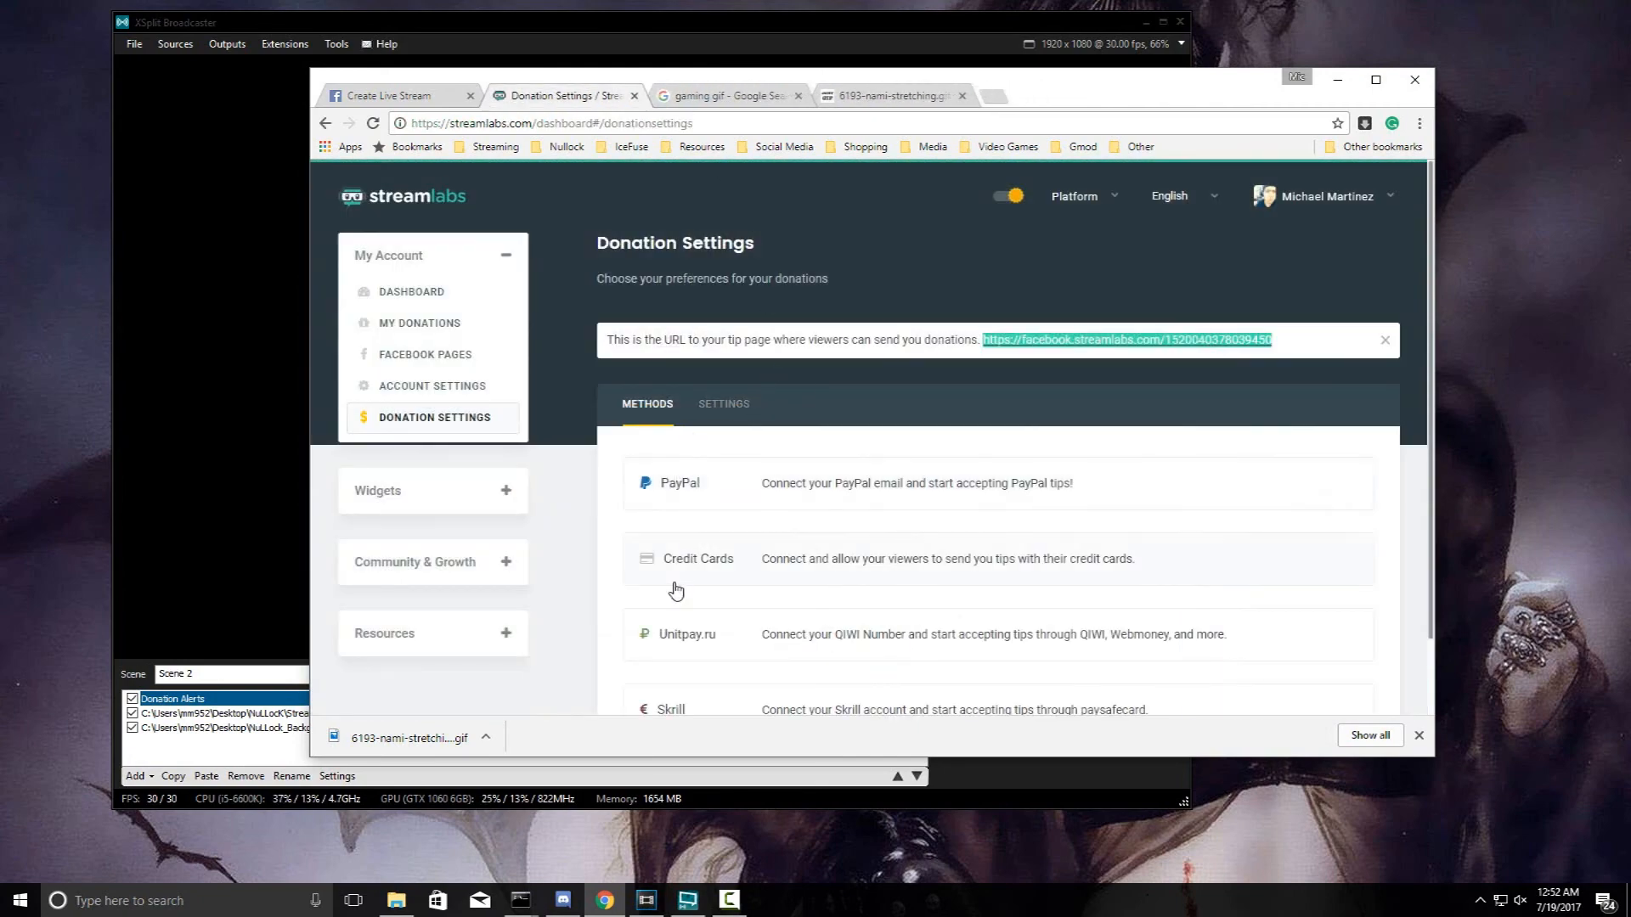
scroll(682, 537, "down", 1)
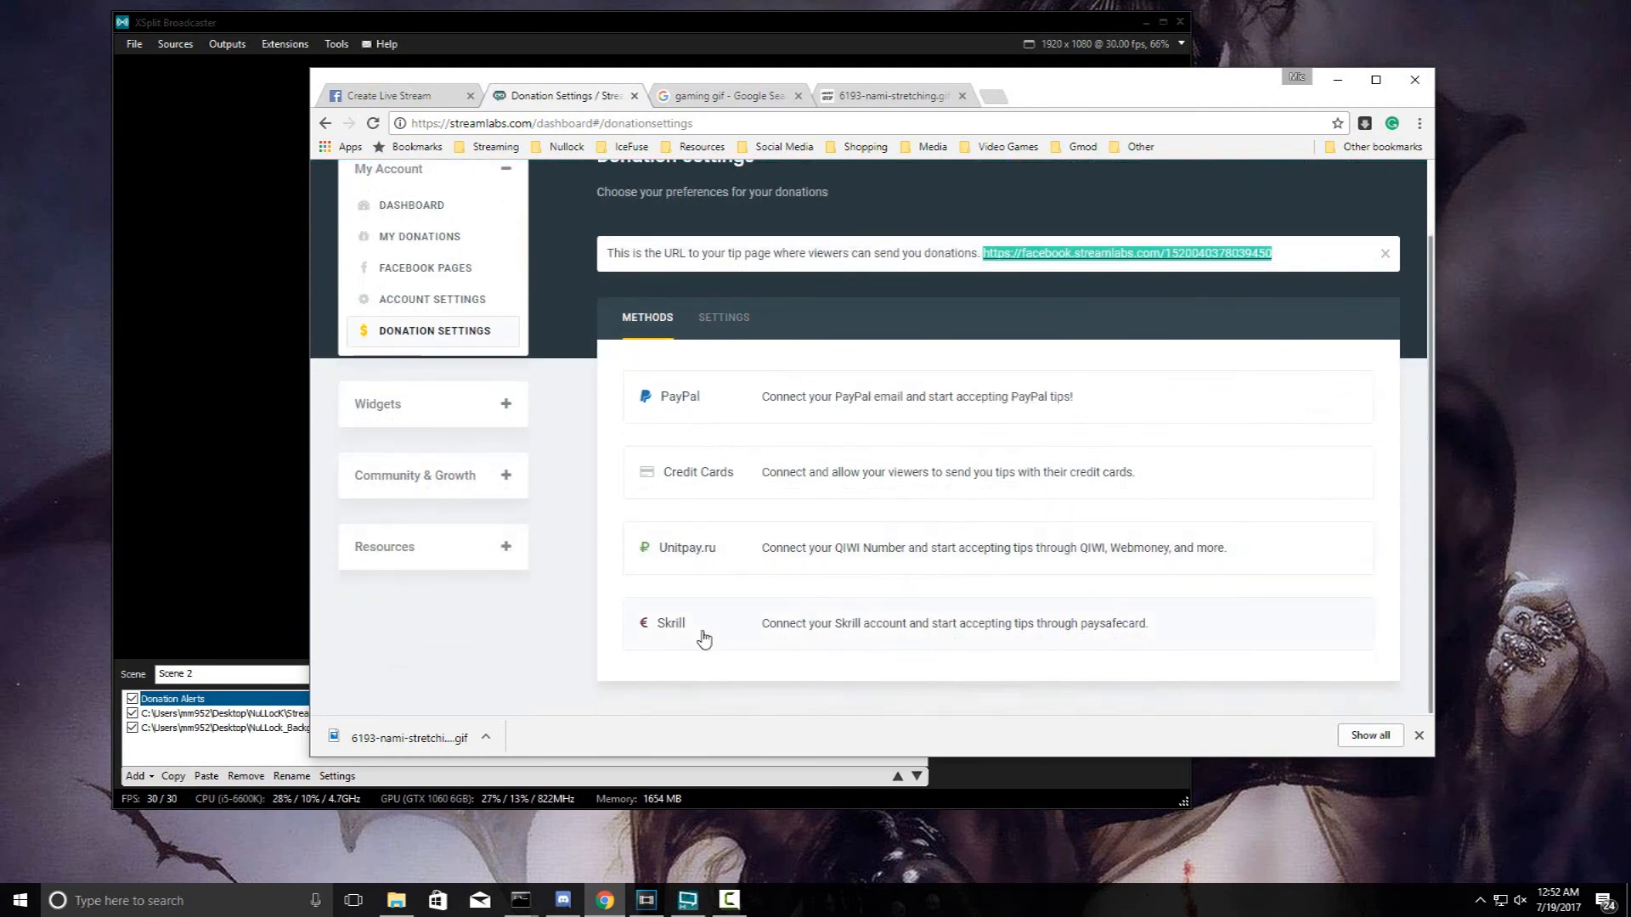
left_click_drag(722, 554, 661, 567)
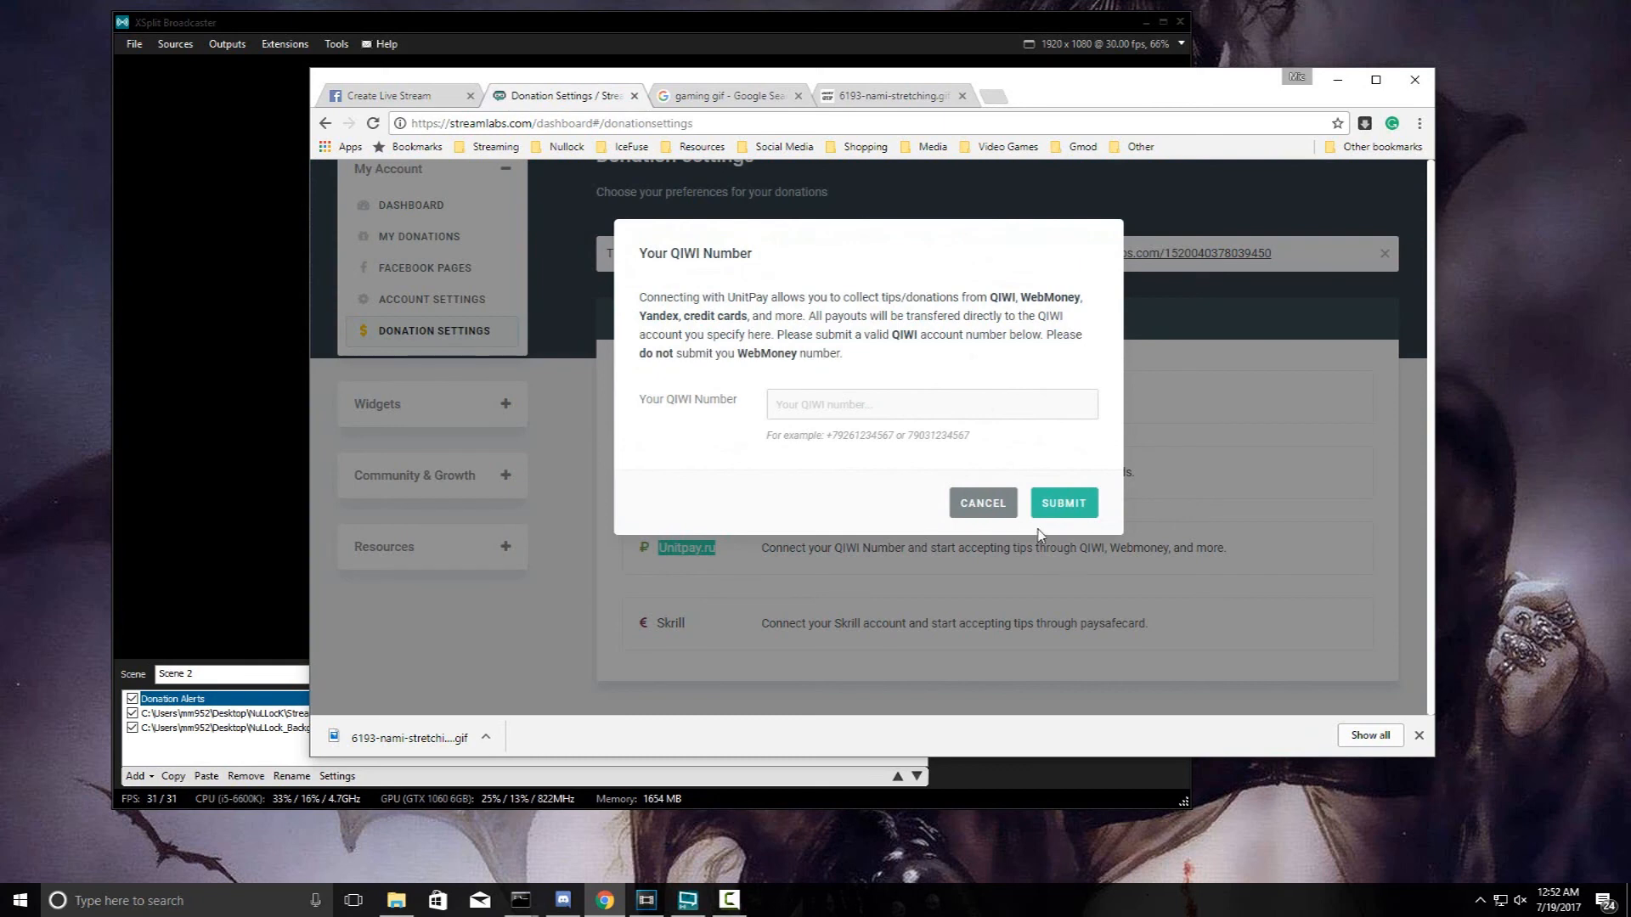
left_click(982, 505)
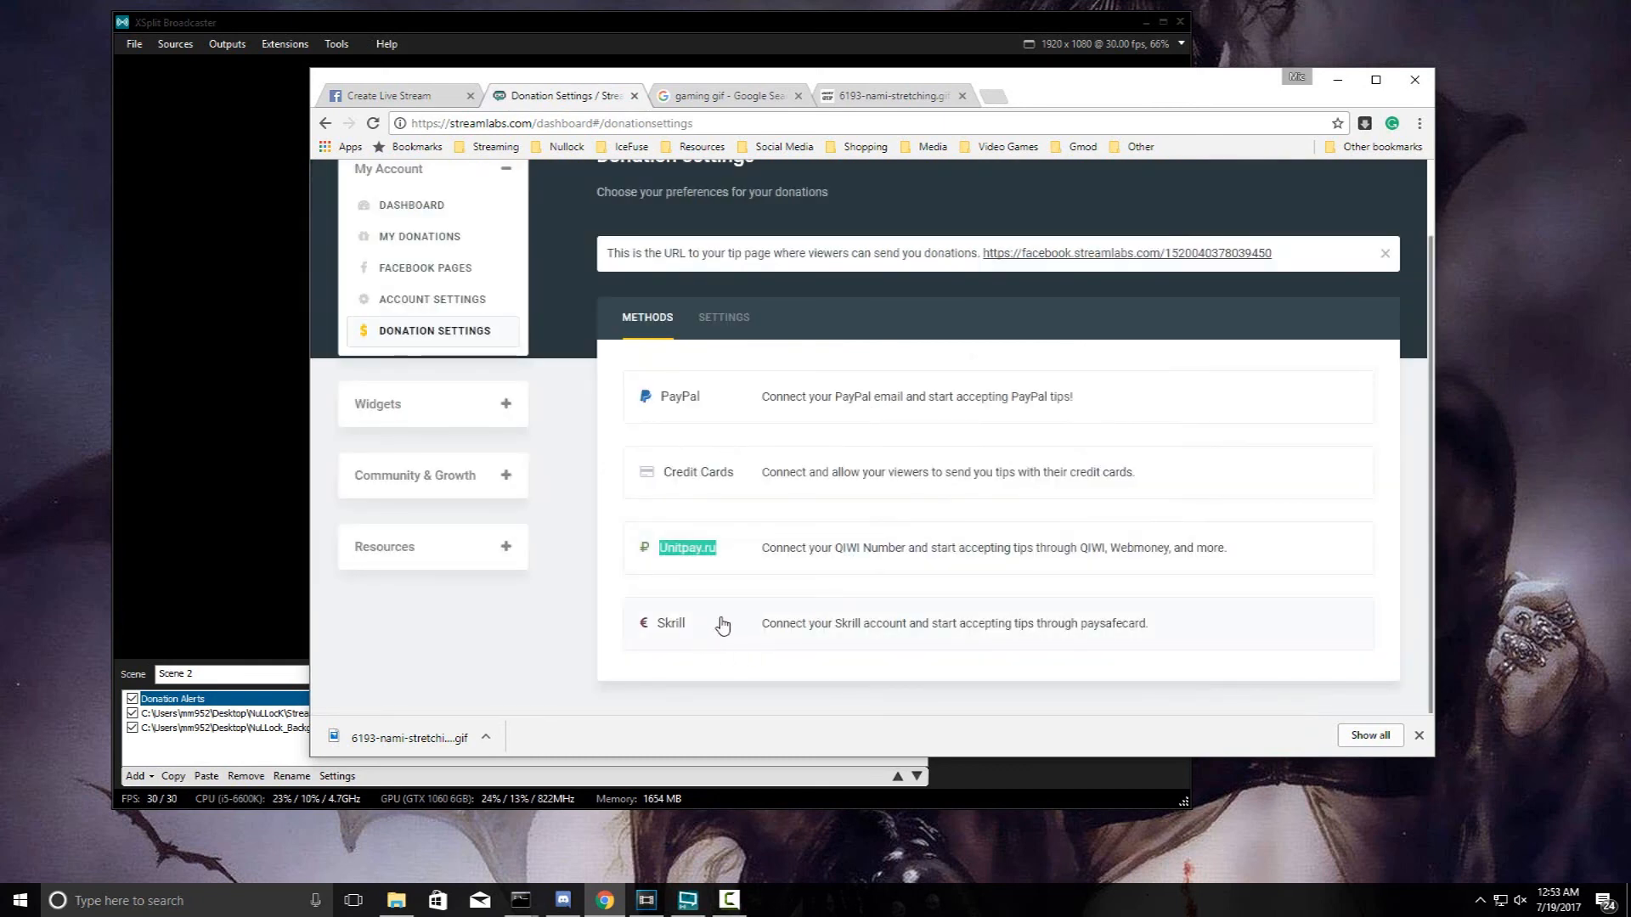
left_click_drag(709, 396, 646, 399)
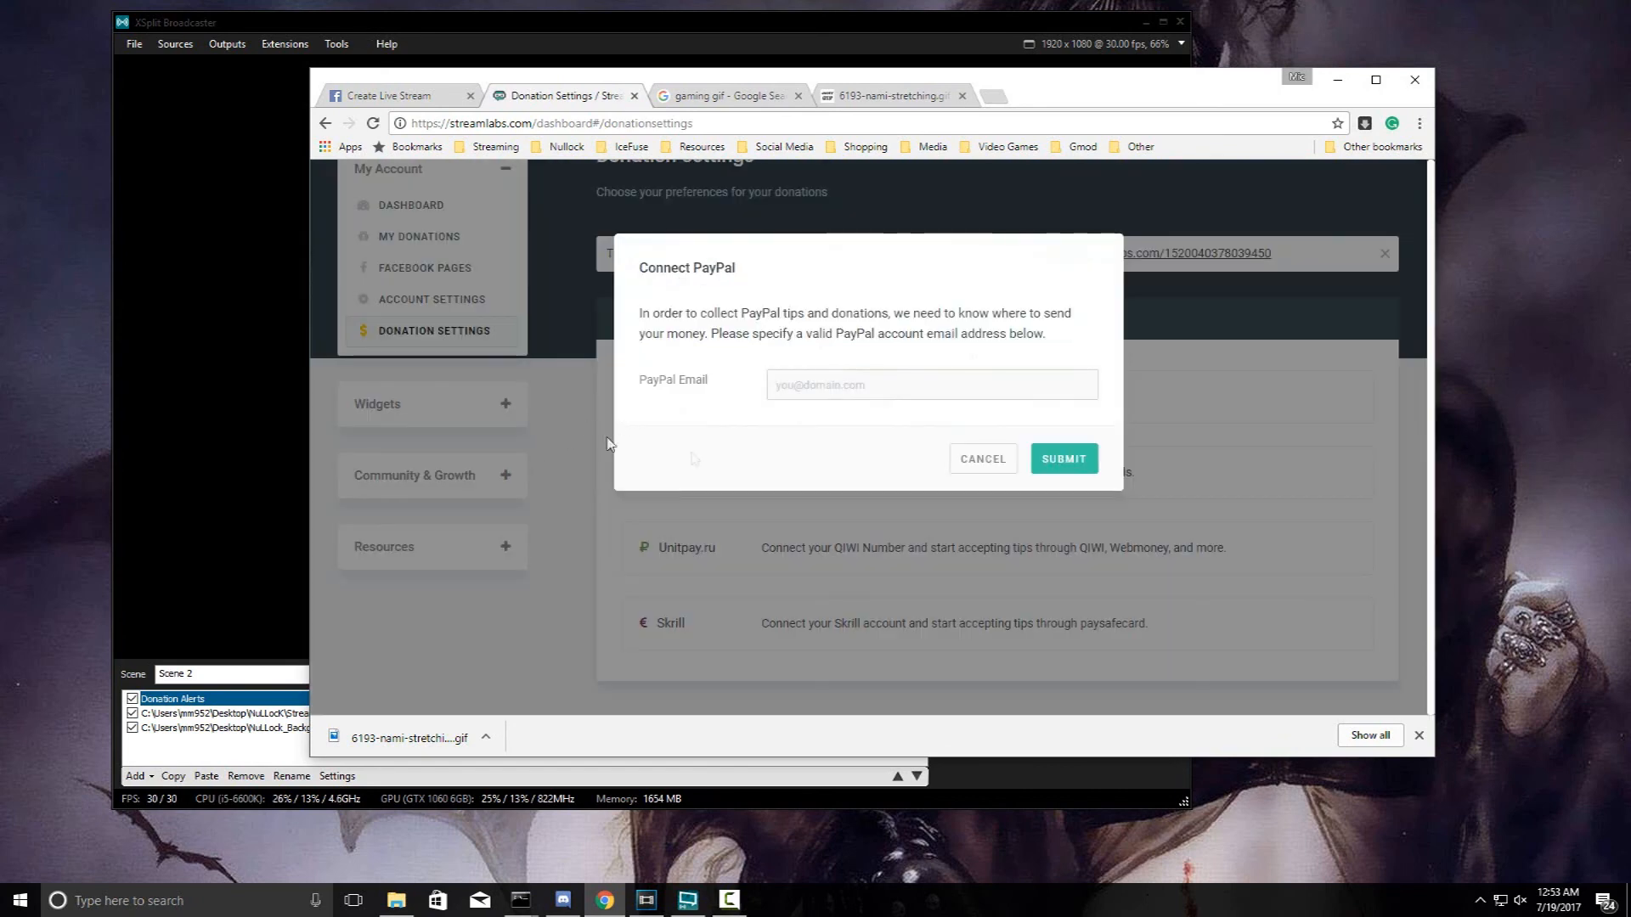
left_click(984, 459)
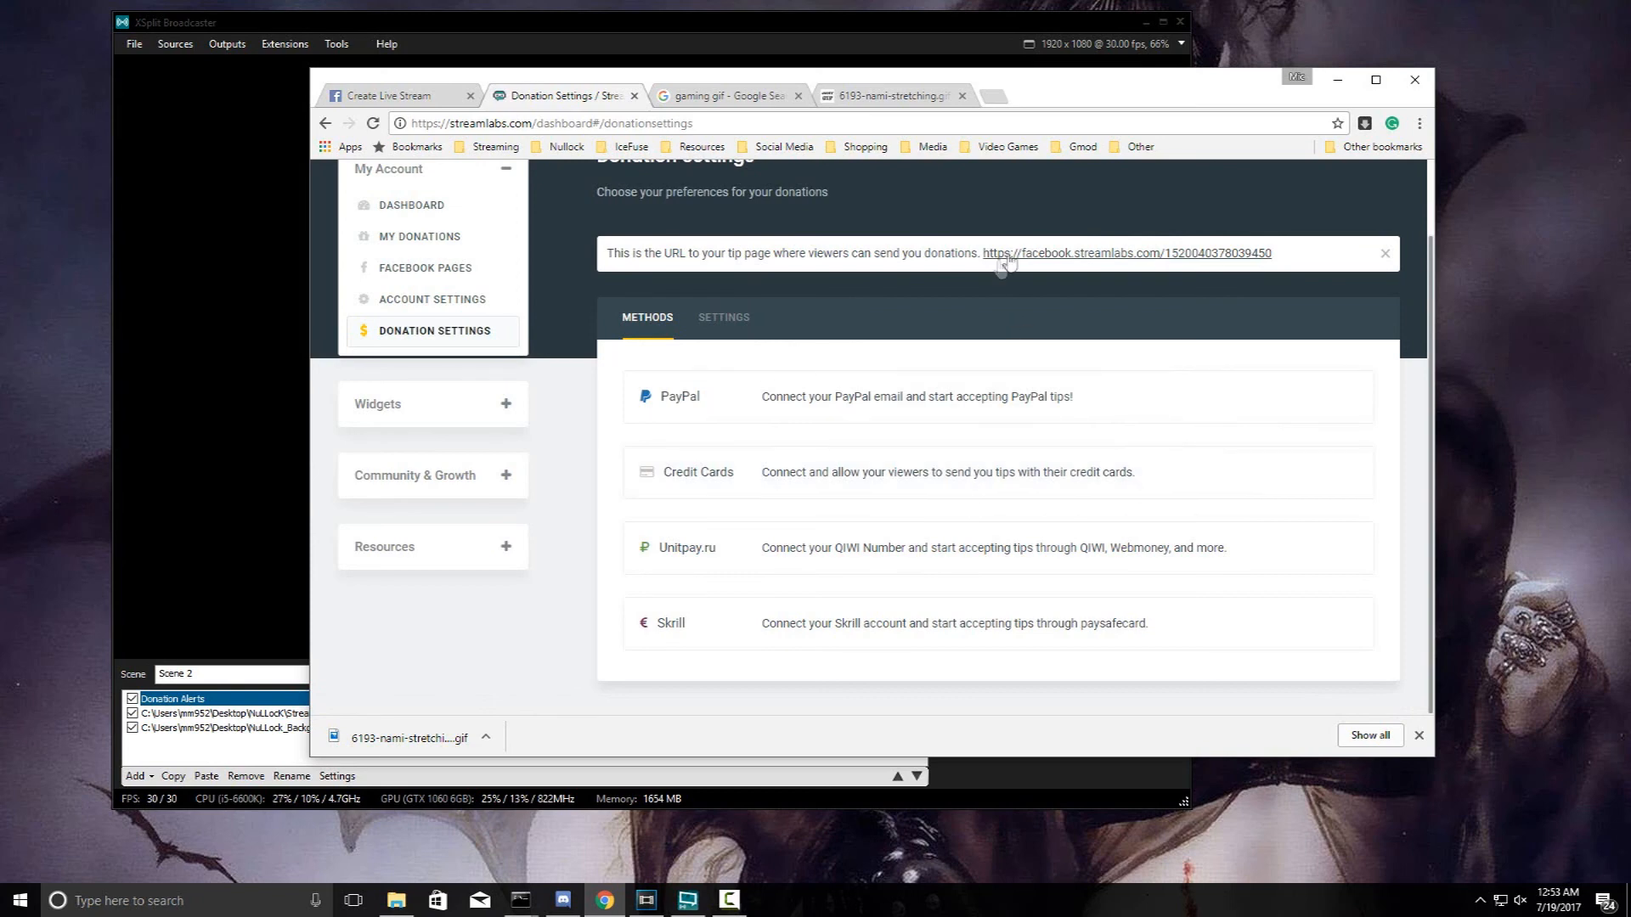
left_click_drag(981, 254, 1282, 253)
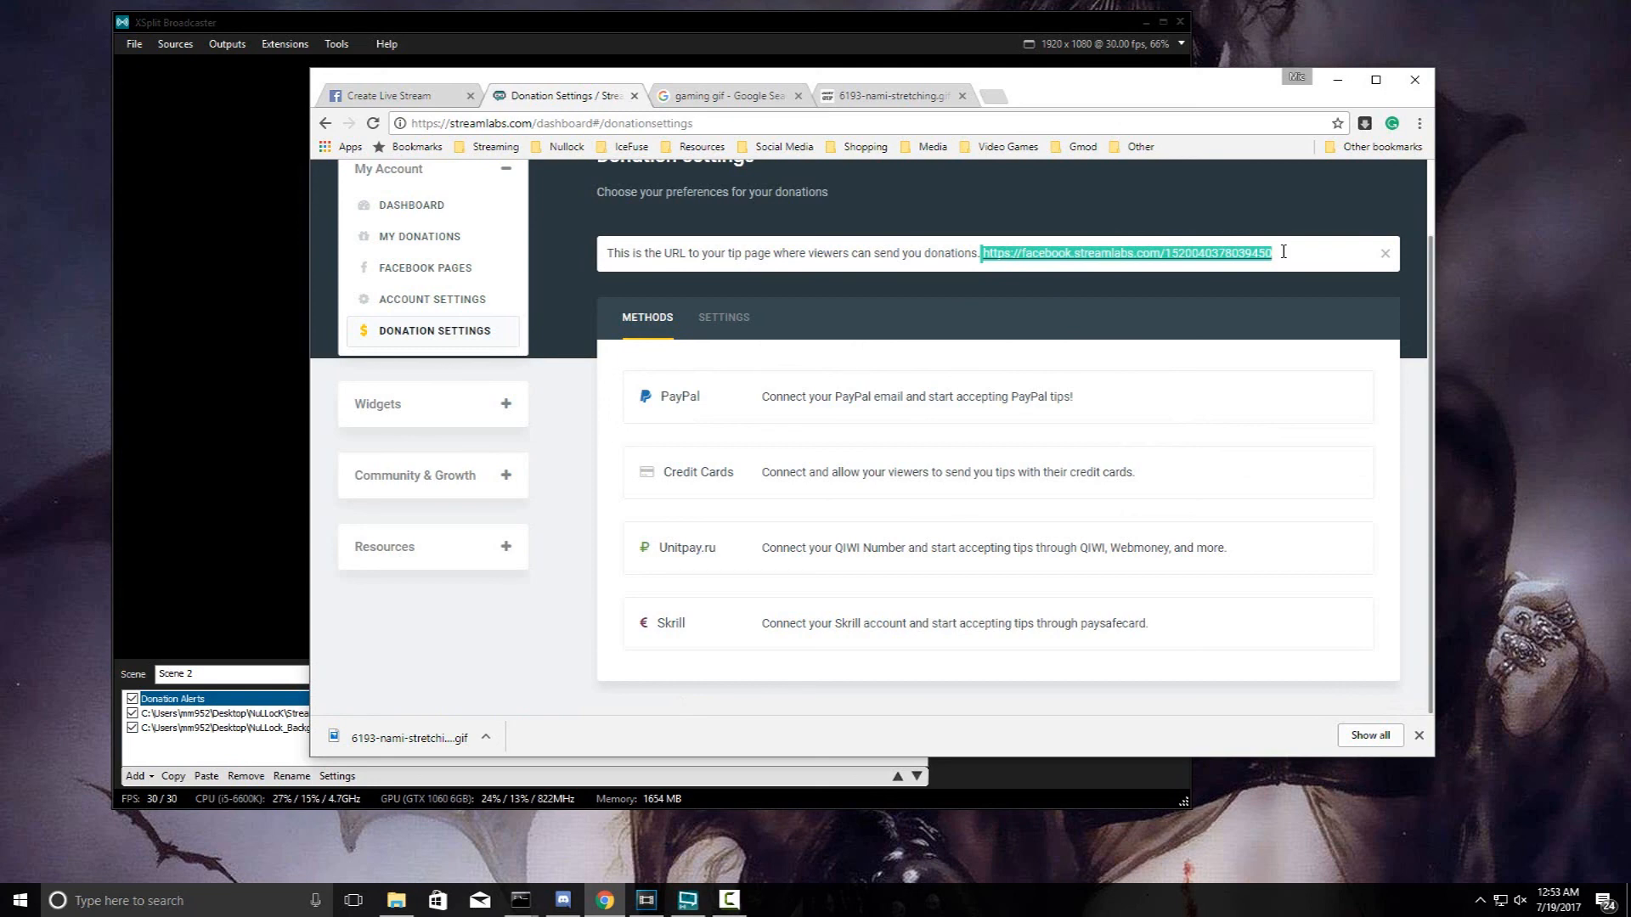
- Bring XSplit Broadcaster with the NULLOCK Scene 2 preview back to the front
left_click(987, 30)
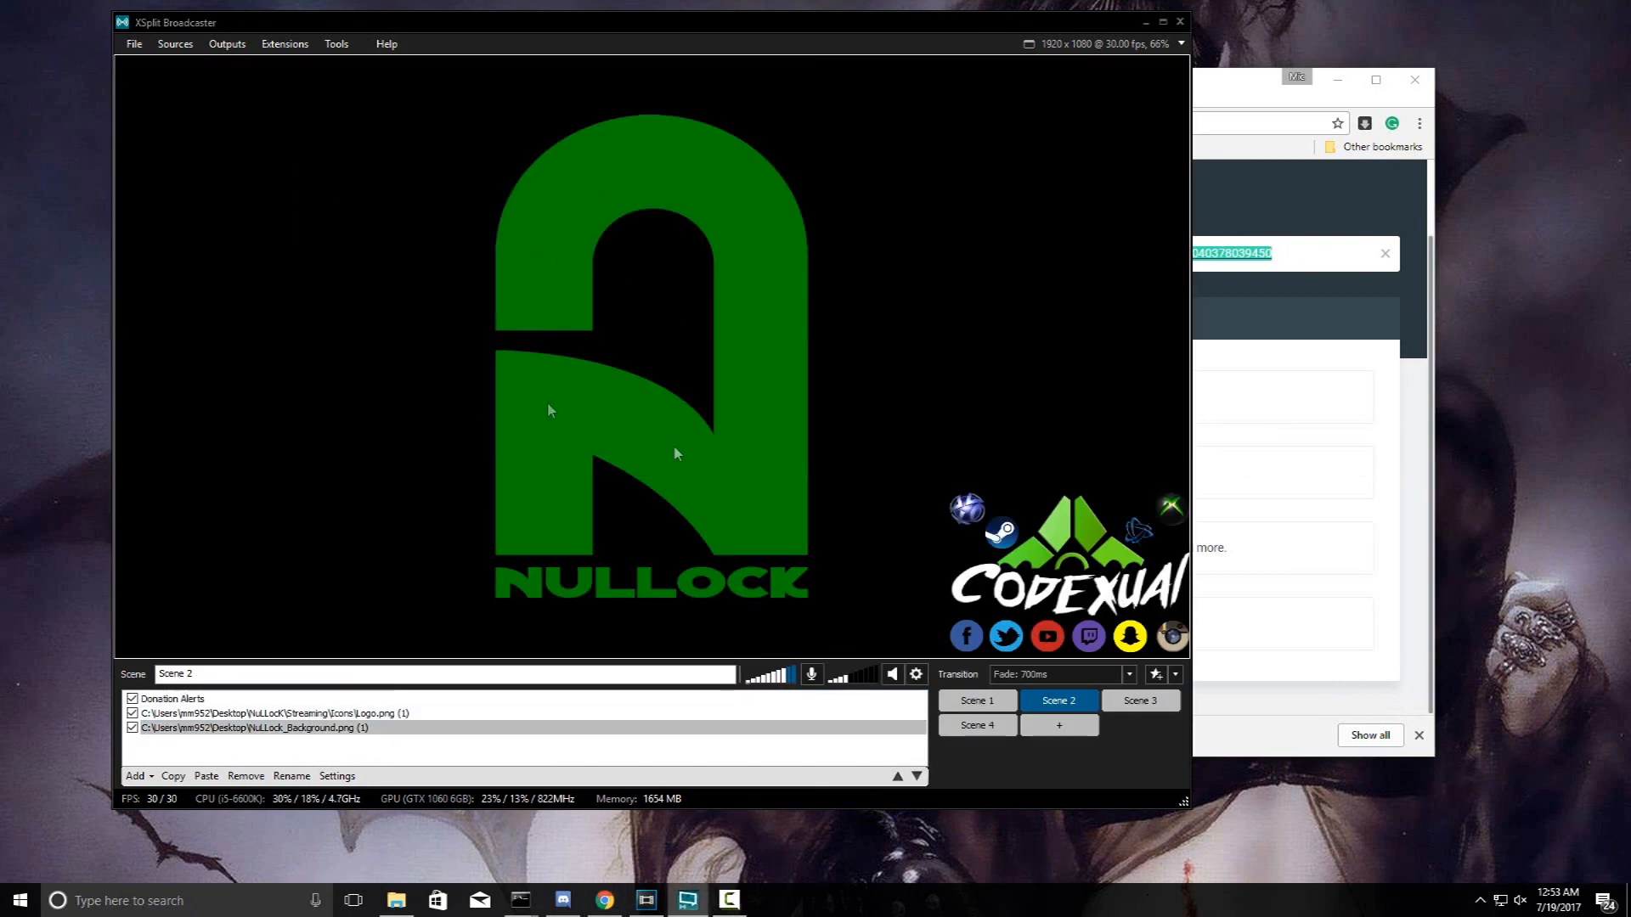